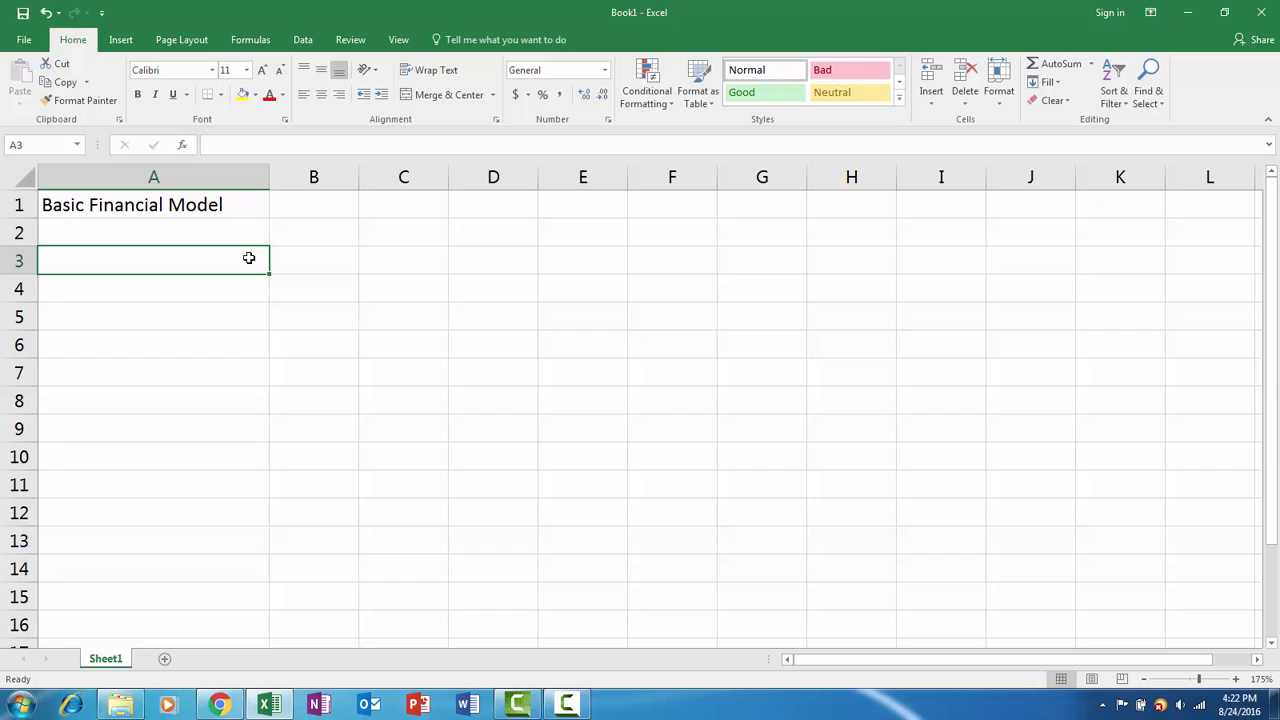
Enter the heading "Assumptions" in cell A3
text(Ass)
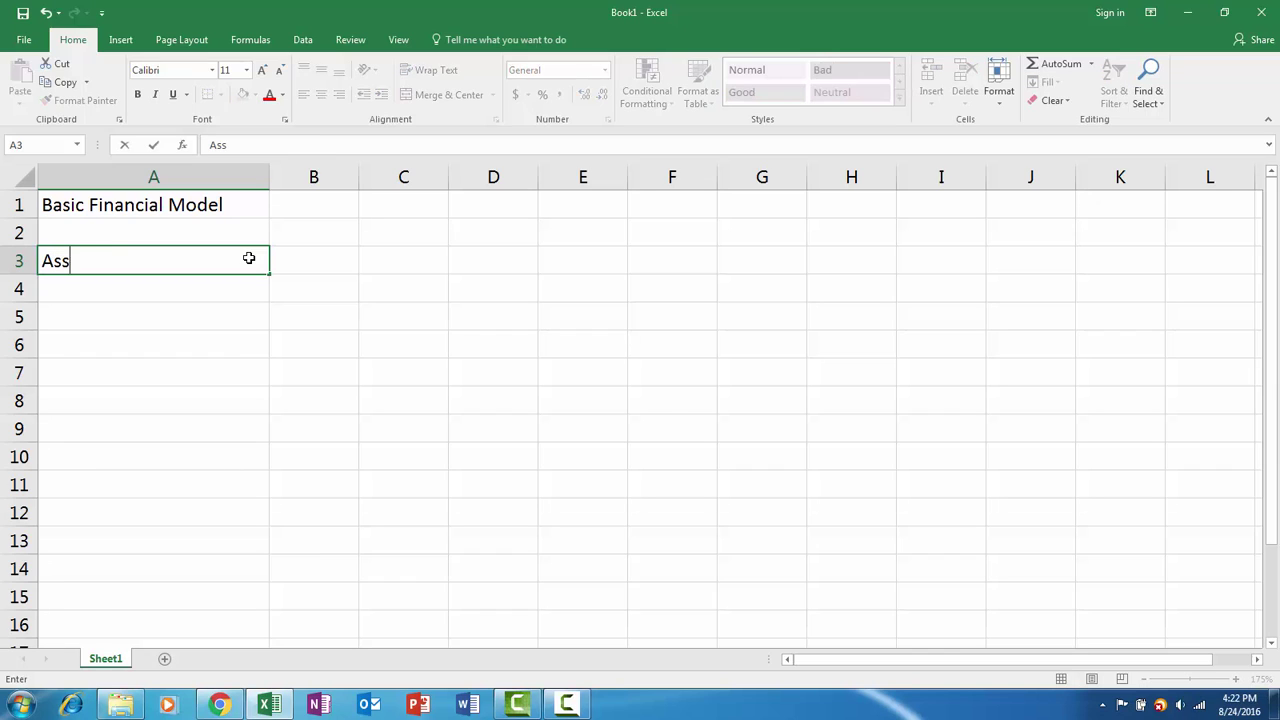
text(umptions)
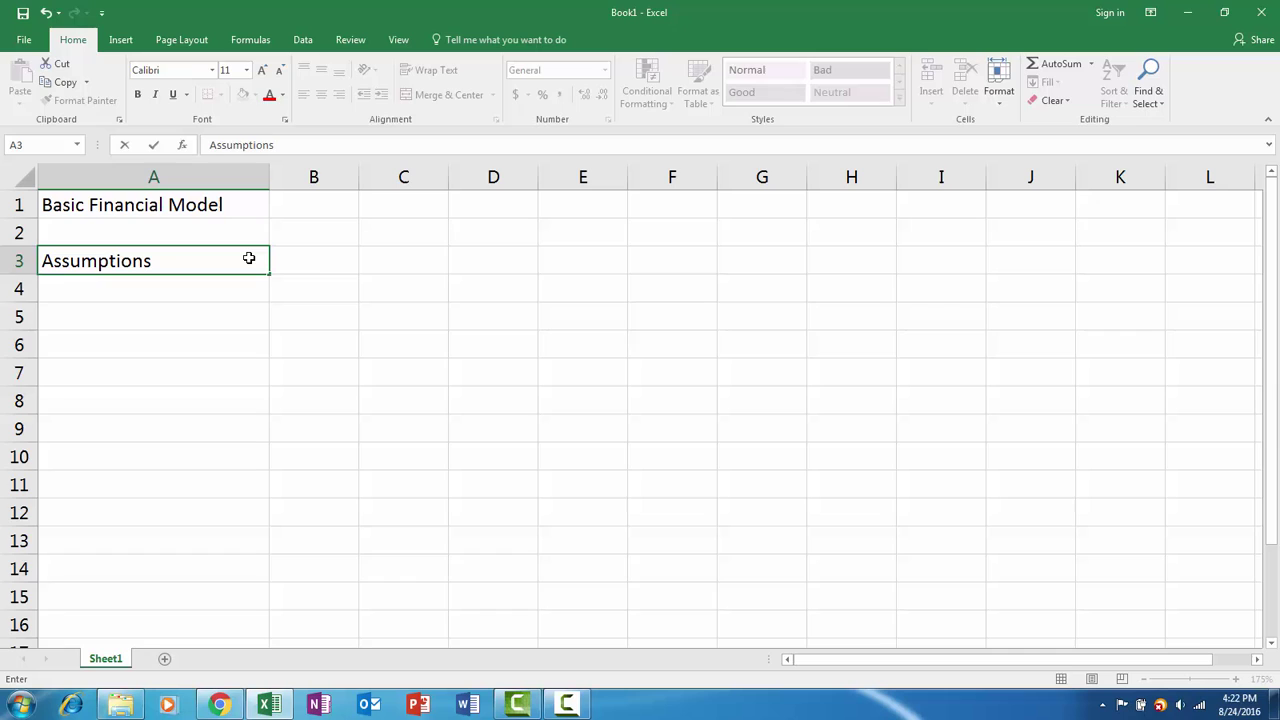
key(Return)
key(Down)
key(Up)
key(Up)
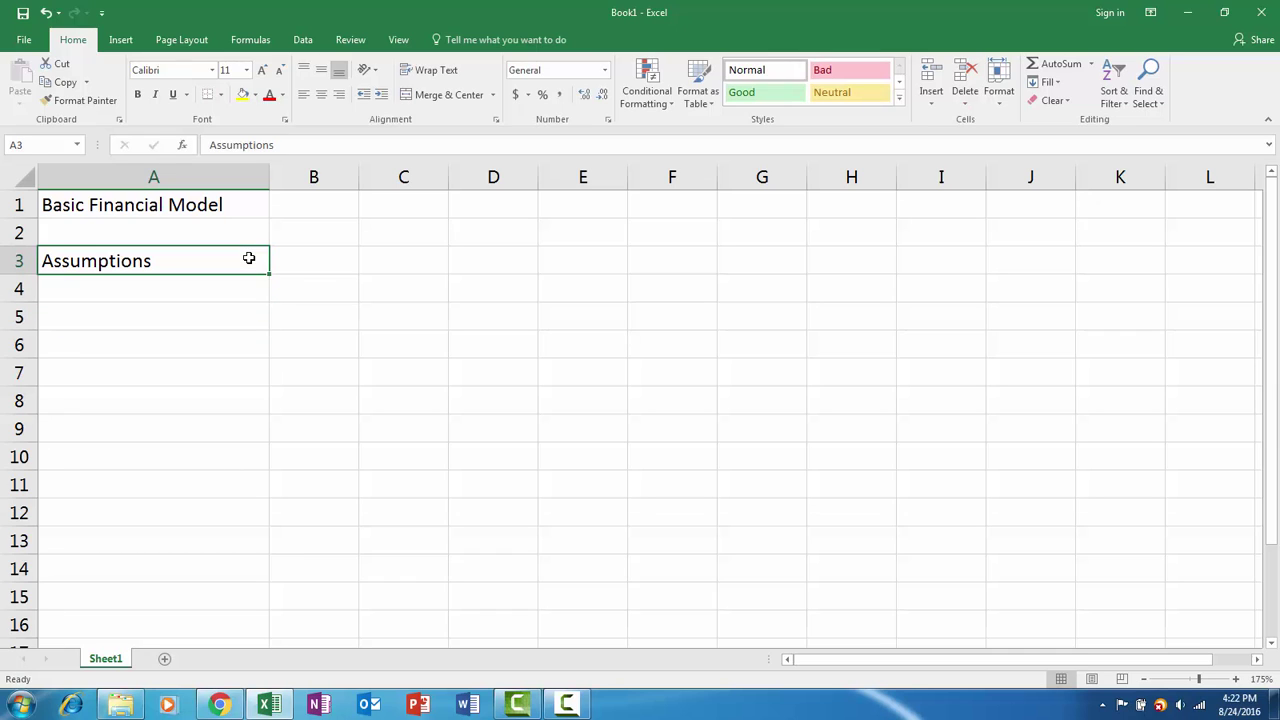
Enter the years 2016, 2017 and 2018 as column headers in cells B3 to D3
key(Right)
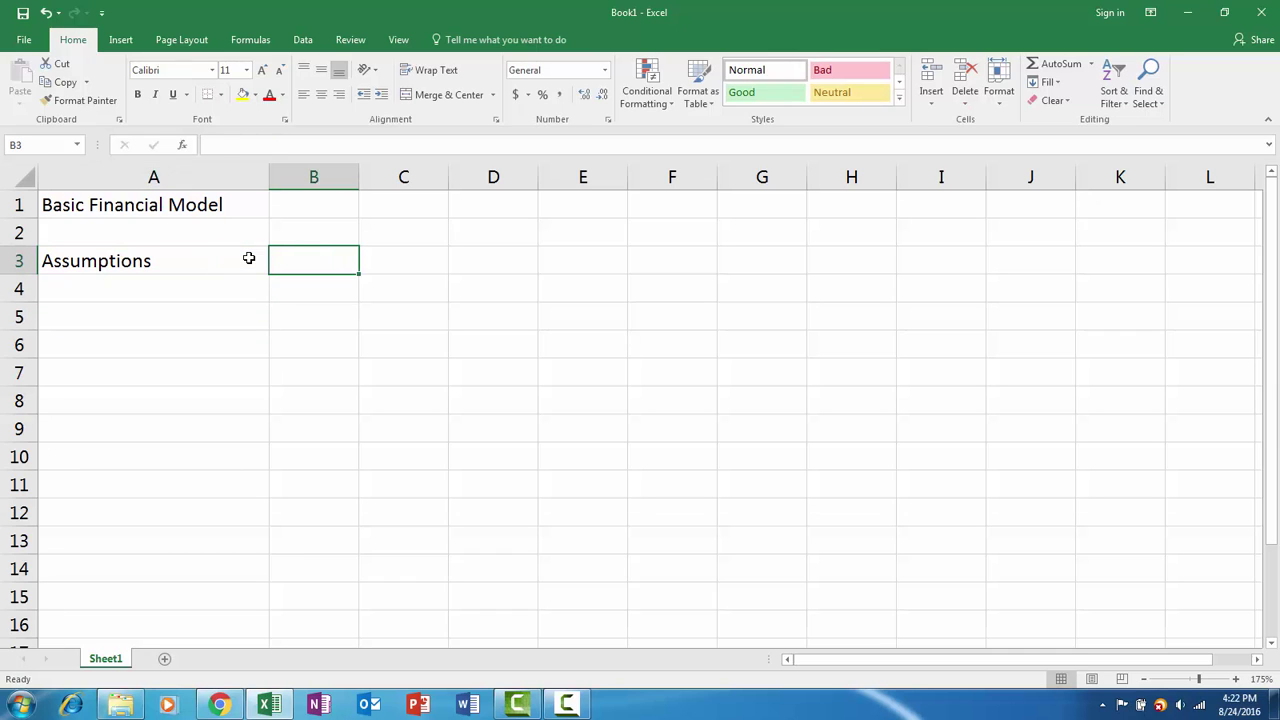
text(2016)
key(Tab)
text(2017)
key(Tab)
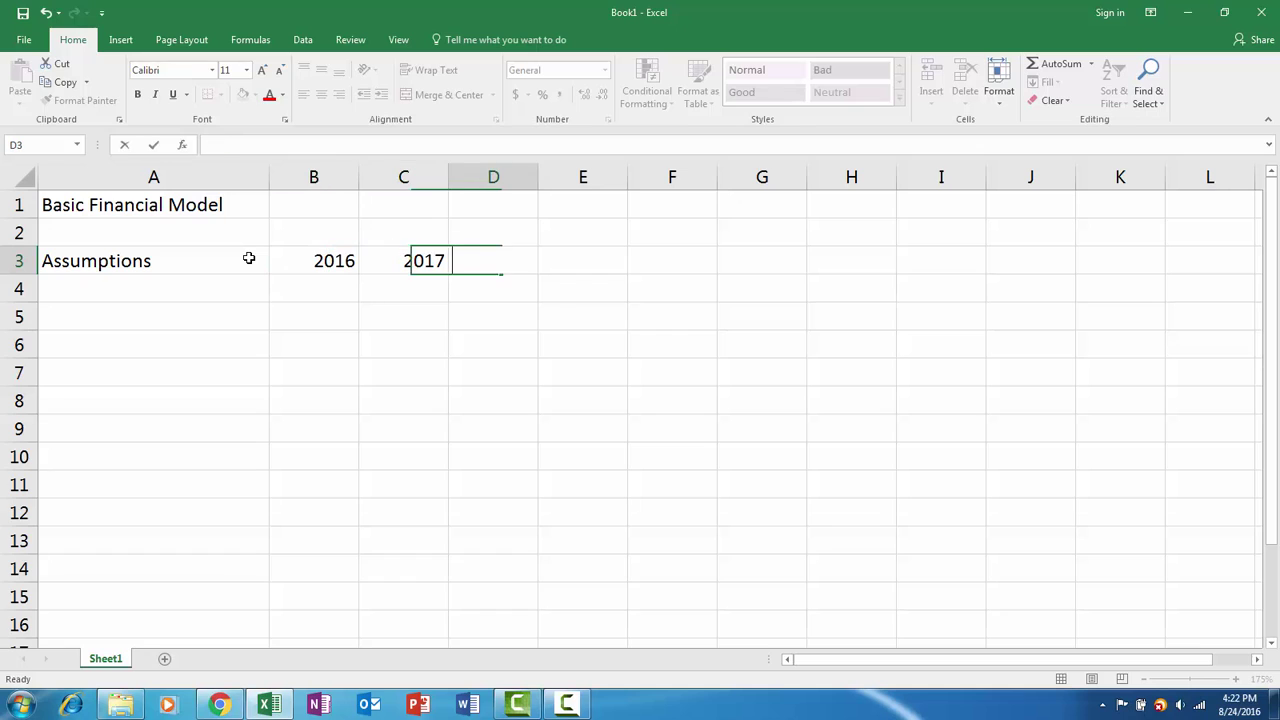
text(2018)
key(Return)
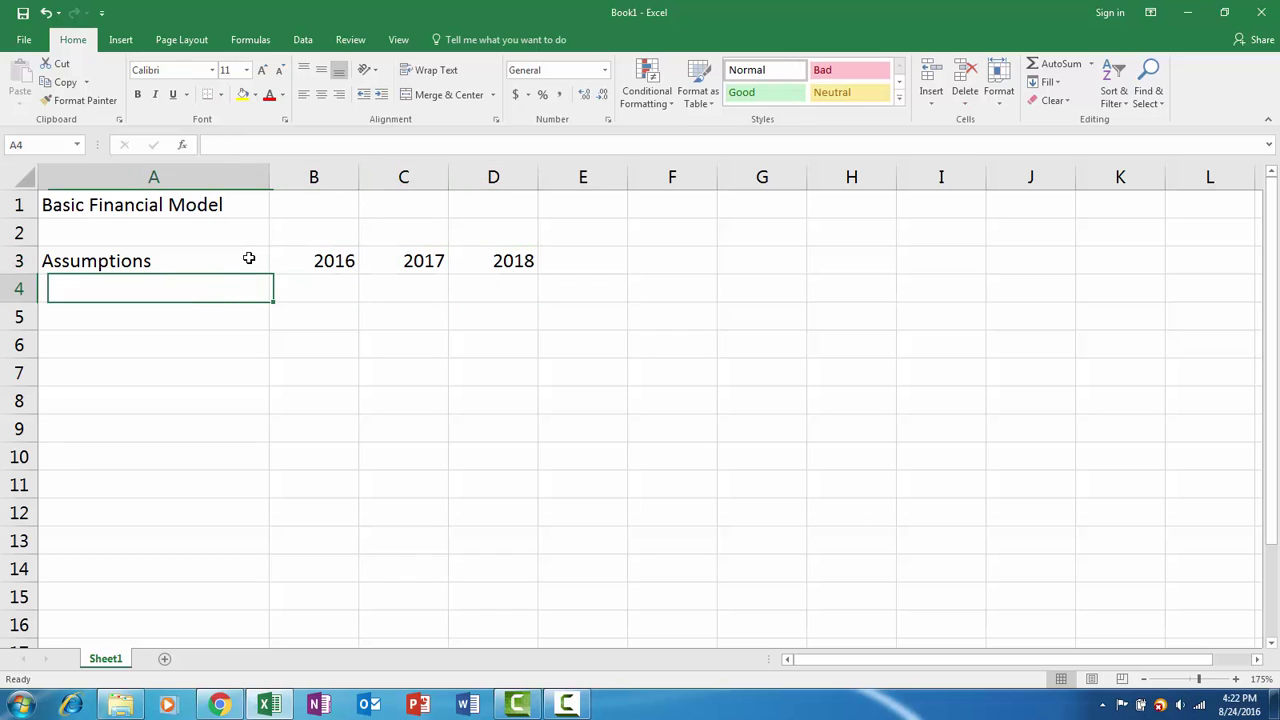
key(Down)
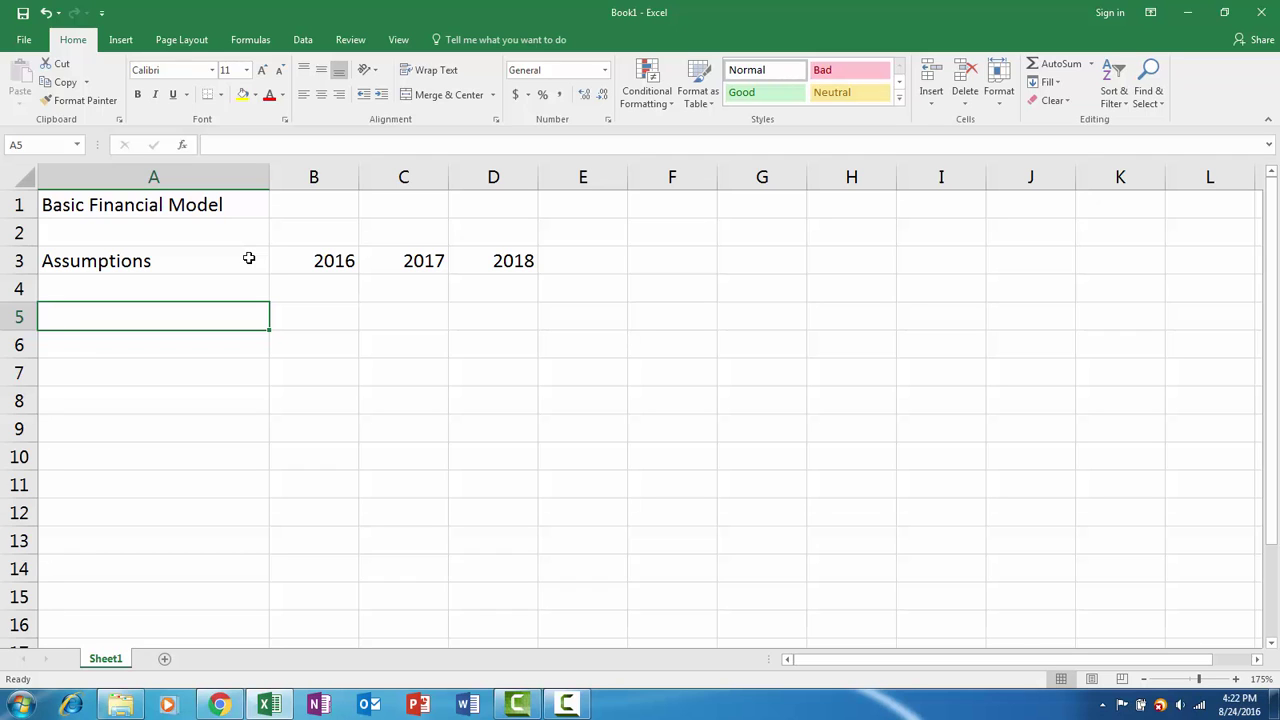
text(Charis)
key(Return)
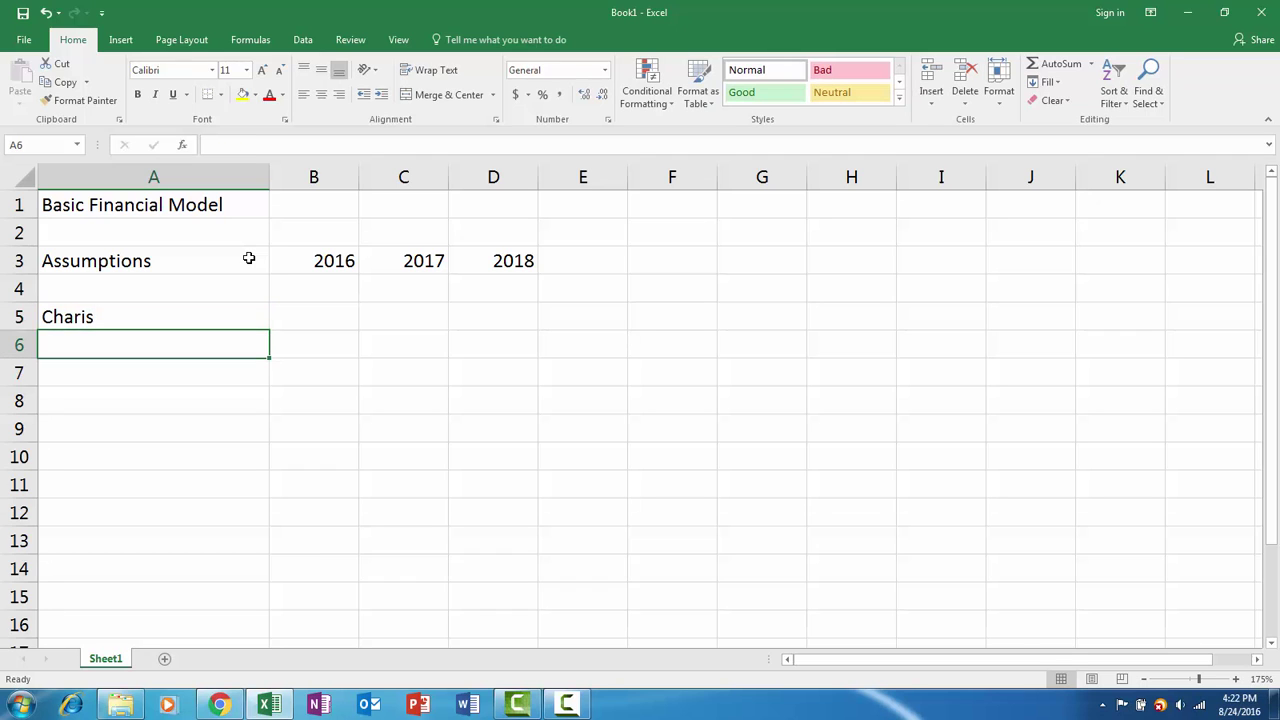
key(Up)
text(Chairs)
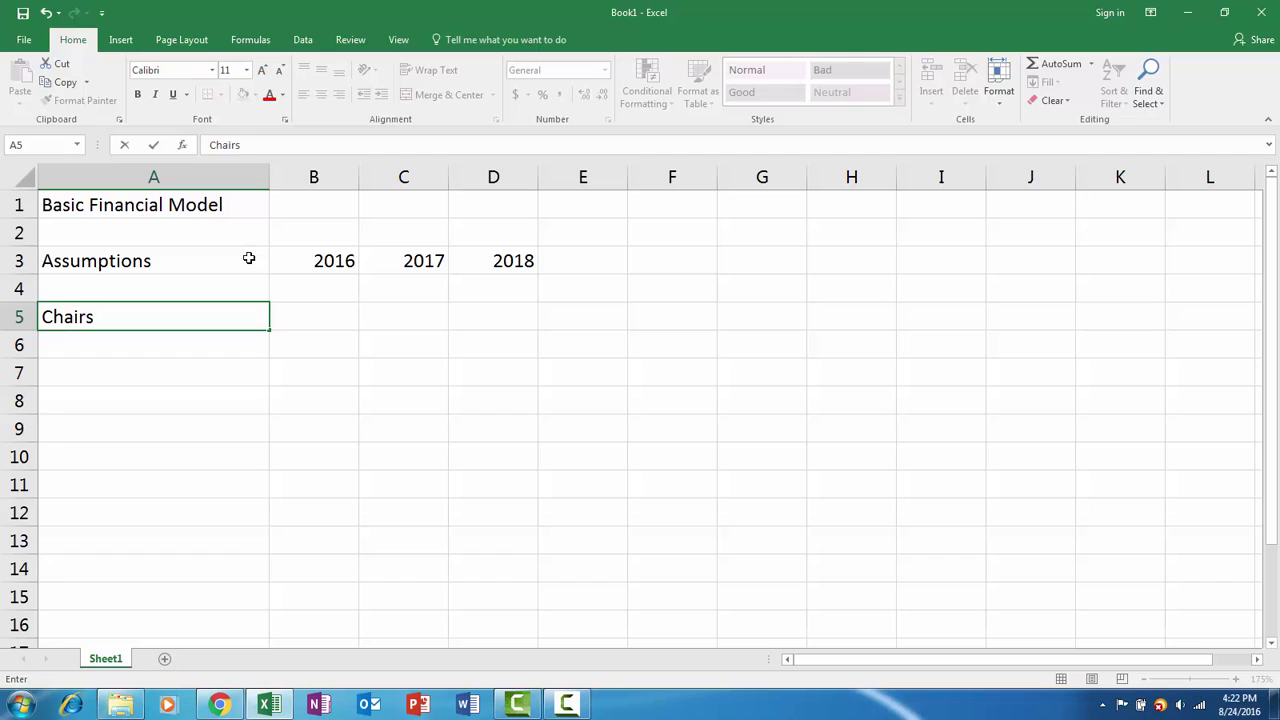
key(BackSpace)
key(BackSpace)
key(BackSpace)
key(BackSpace)
key(BackSpace)
key(BackSpace)
Enter the section labels "Revenue" in A5, "COGS" in A8 and "Operating Expenses" in A11
text(Revenue)
key(Return)
key(Return)
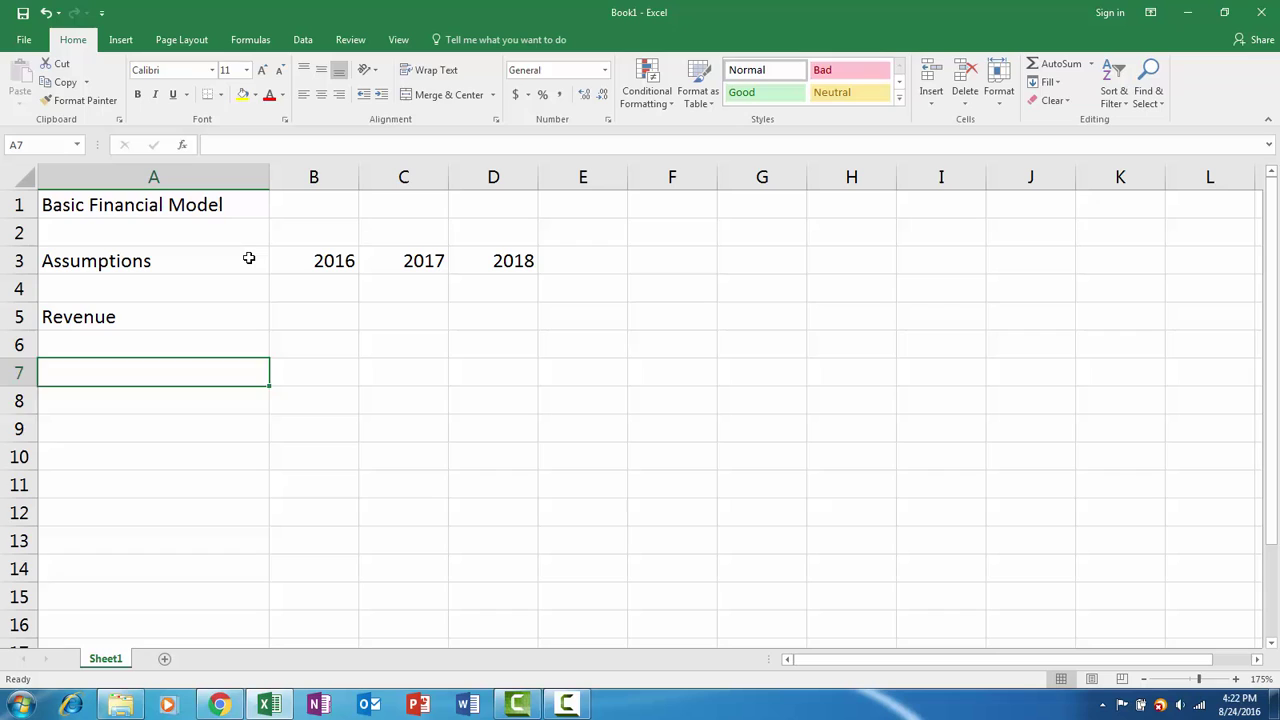
key(Return)
text(COGS)
key(Return)
key(Return)
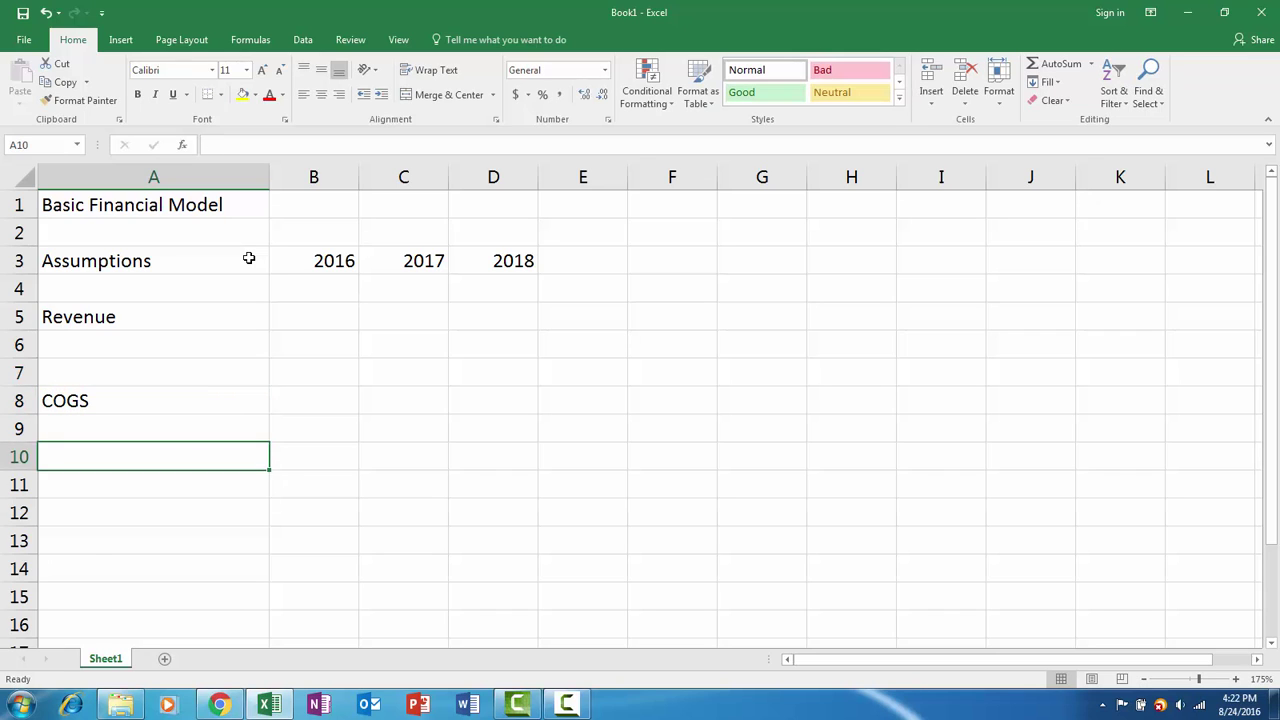
key(Return)
text(Opera)
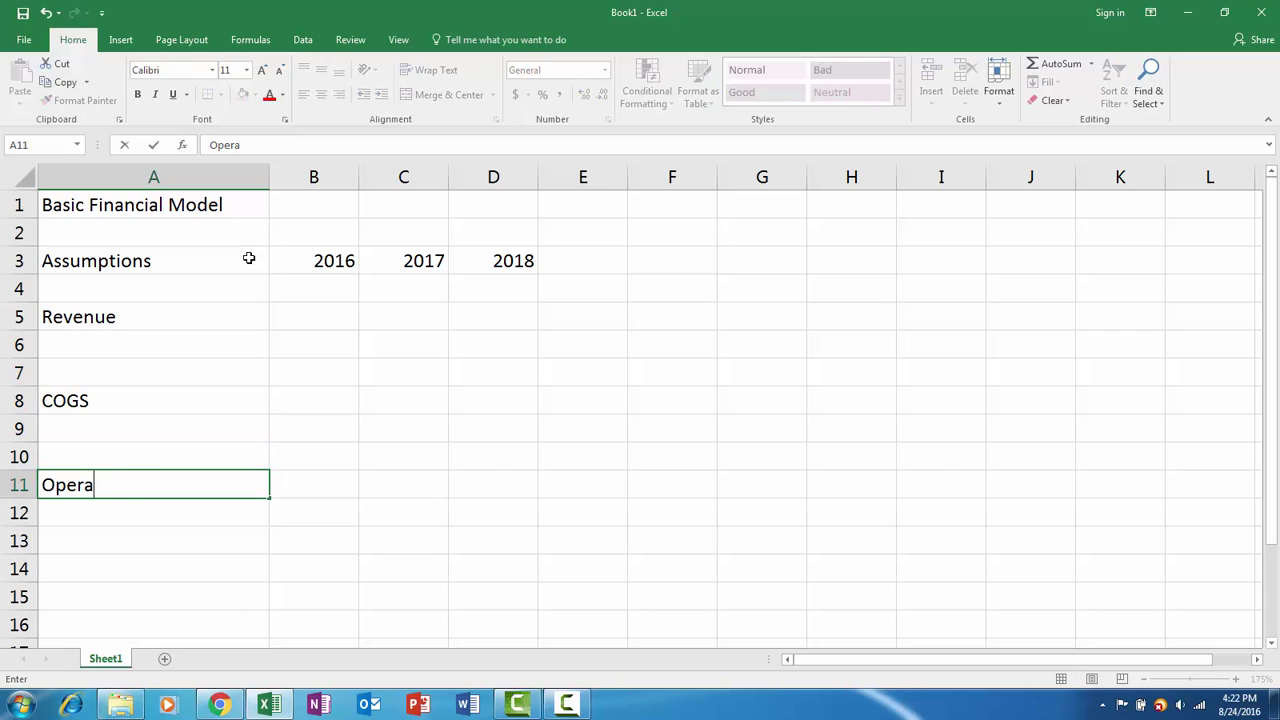
text(ting Expenses)
key(Return)
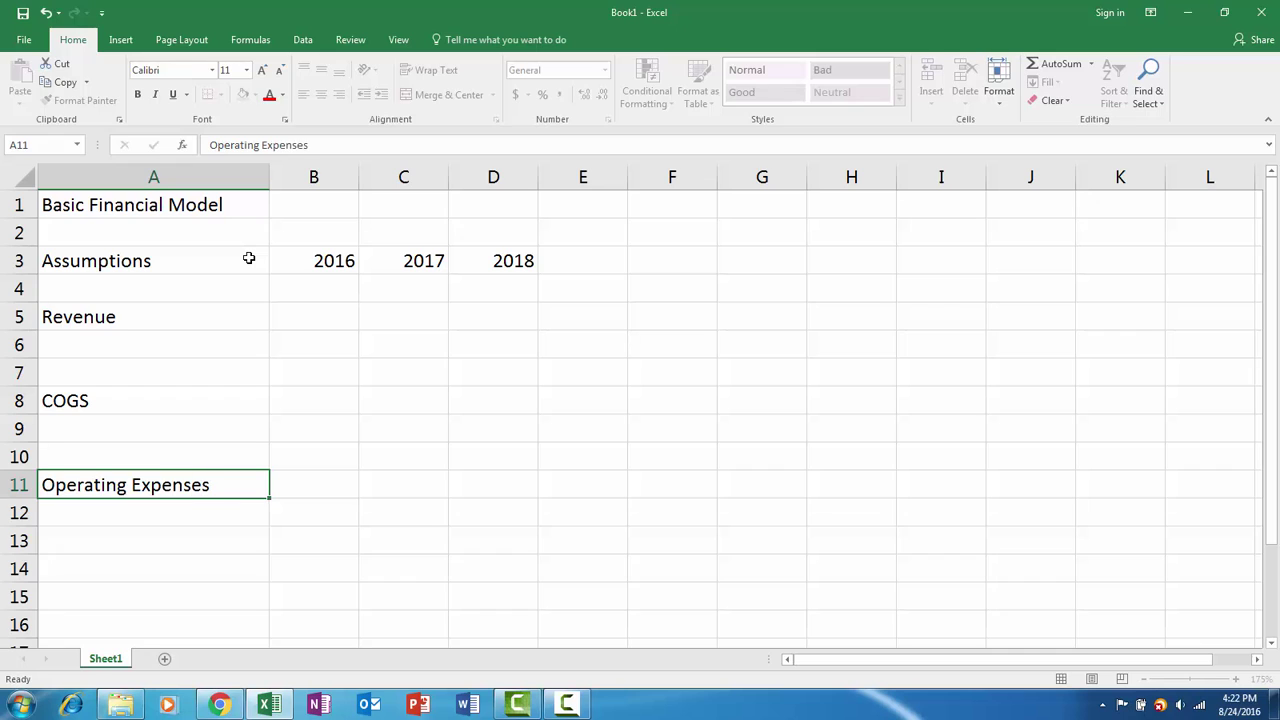
Insert a blank row at row 7, between the Revenue and COGS labels
key(Up)
key(Up)
key(Up)
key(Down)
key(Down)
key(Down)
key(Down)
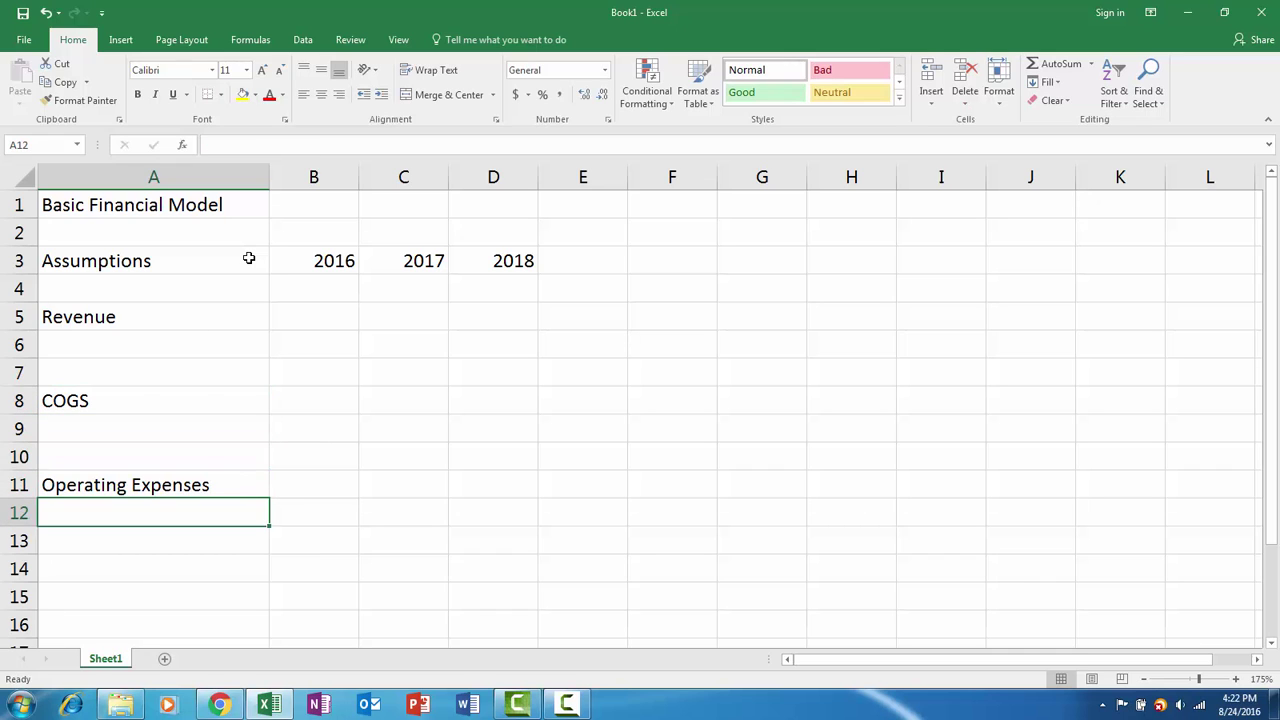
key(Up)
key(Up)
key(Up)
key(Up)
key(Up)
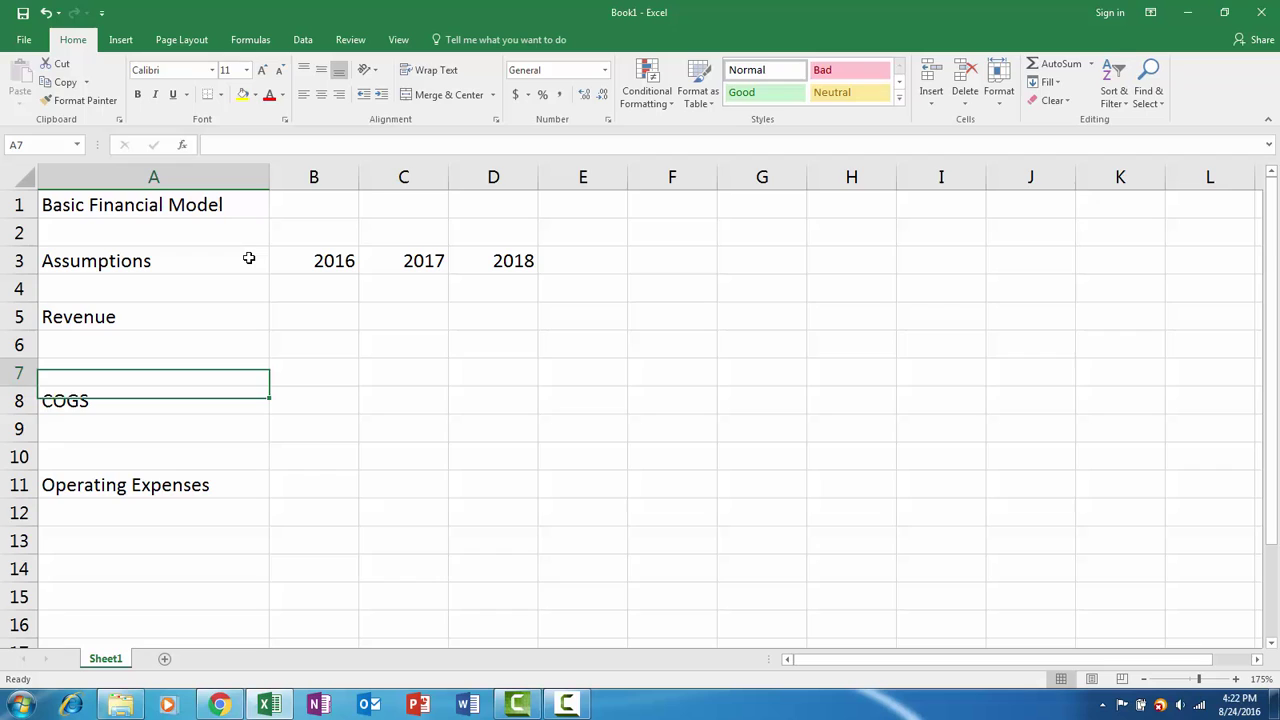
key(shift+space)
key(ctrl+plus)
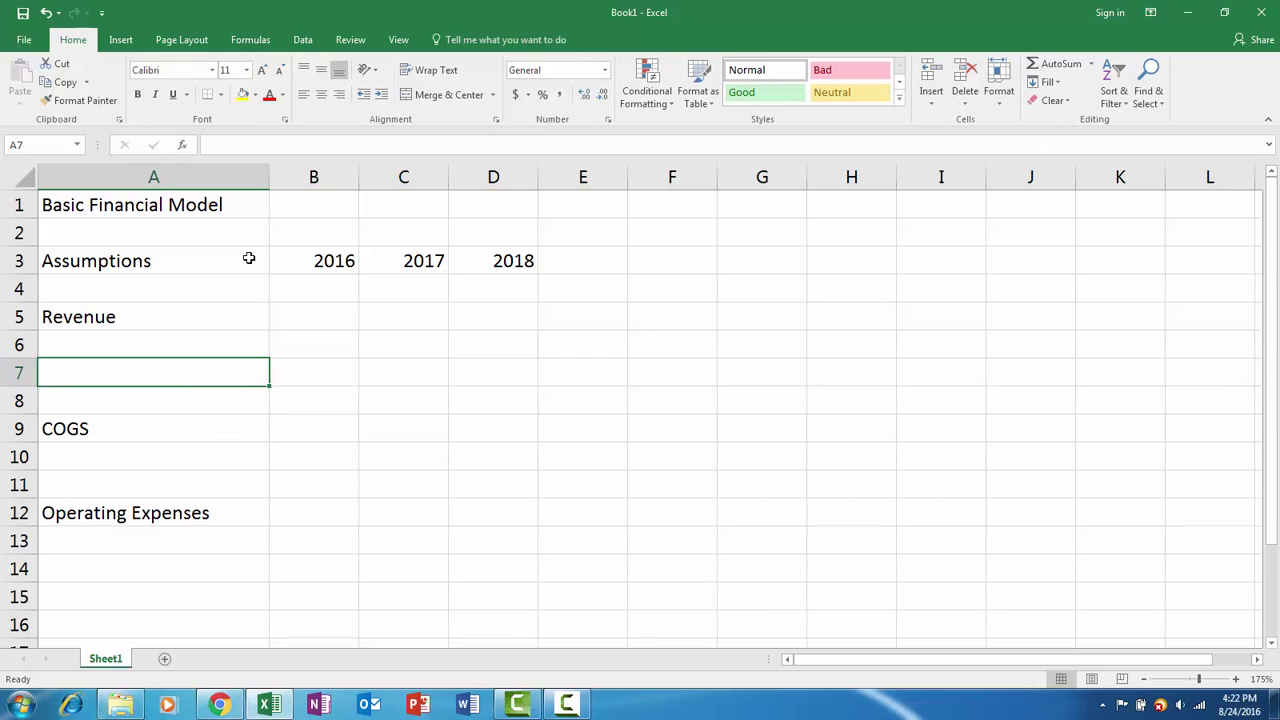
Enter the labels "Units" in A6 and "Price" in A7 under Revenue
key(Up)
text(Untis)
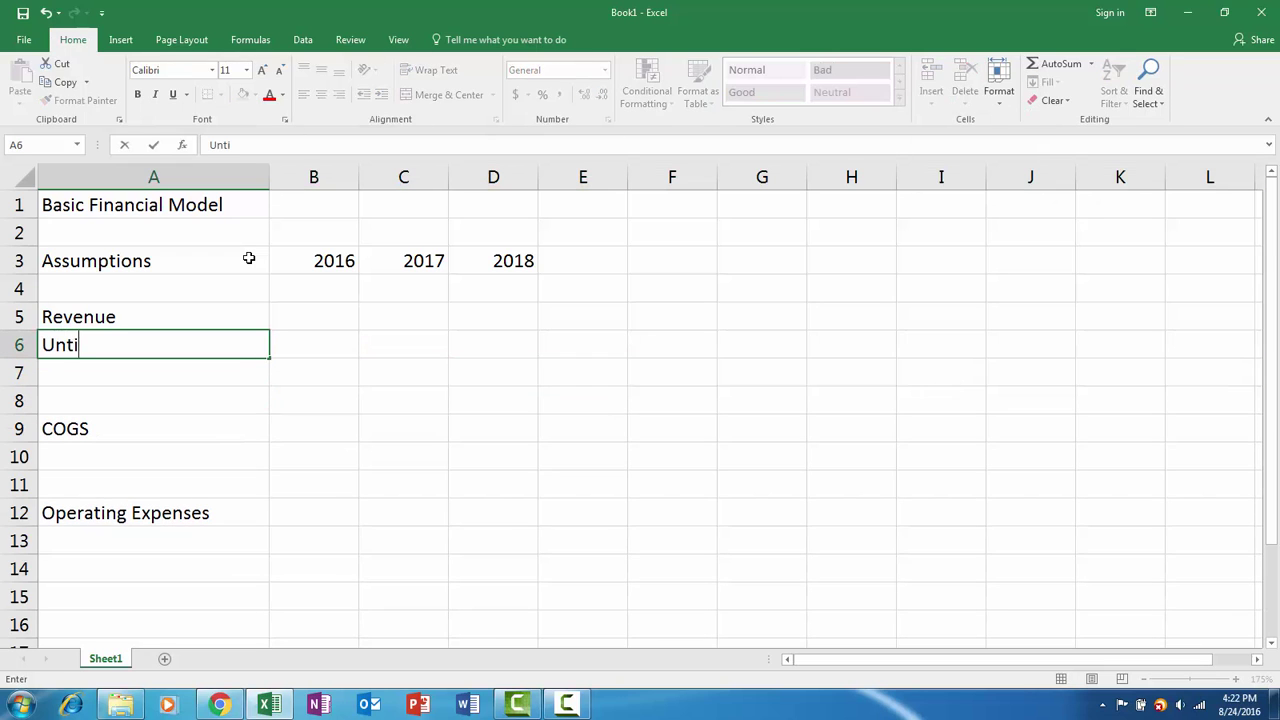
key(BackSpace)
key(BackSpace)
key(BackSpace)
text(its)
key(Return)
text(Price)
key(ctrl+Return)
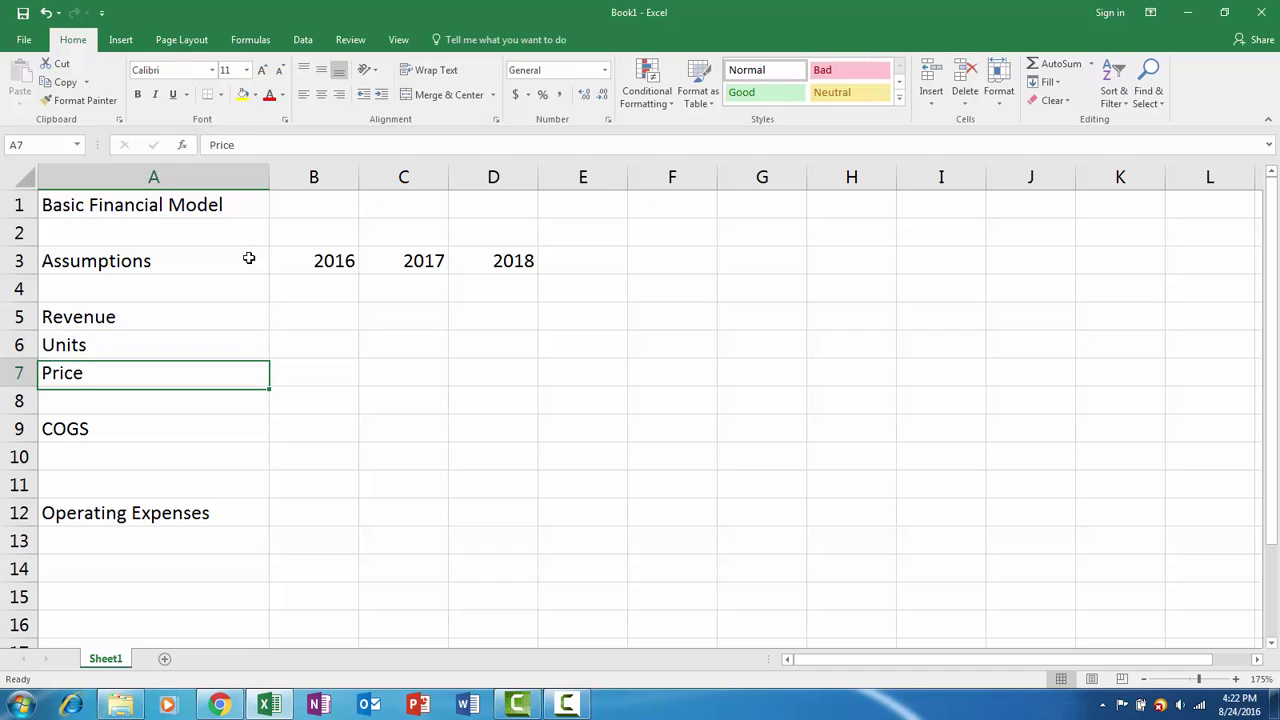
Enter the yearly units 100, 180 and 350 in cells B6 to D6
key(Up)
key(Right)
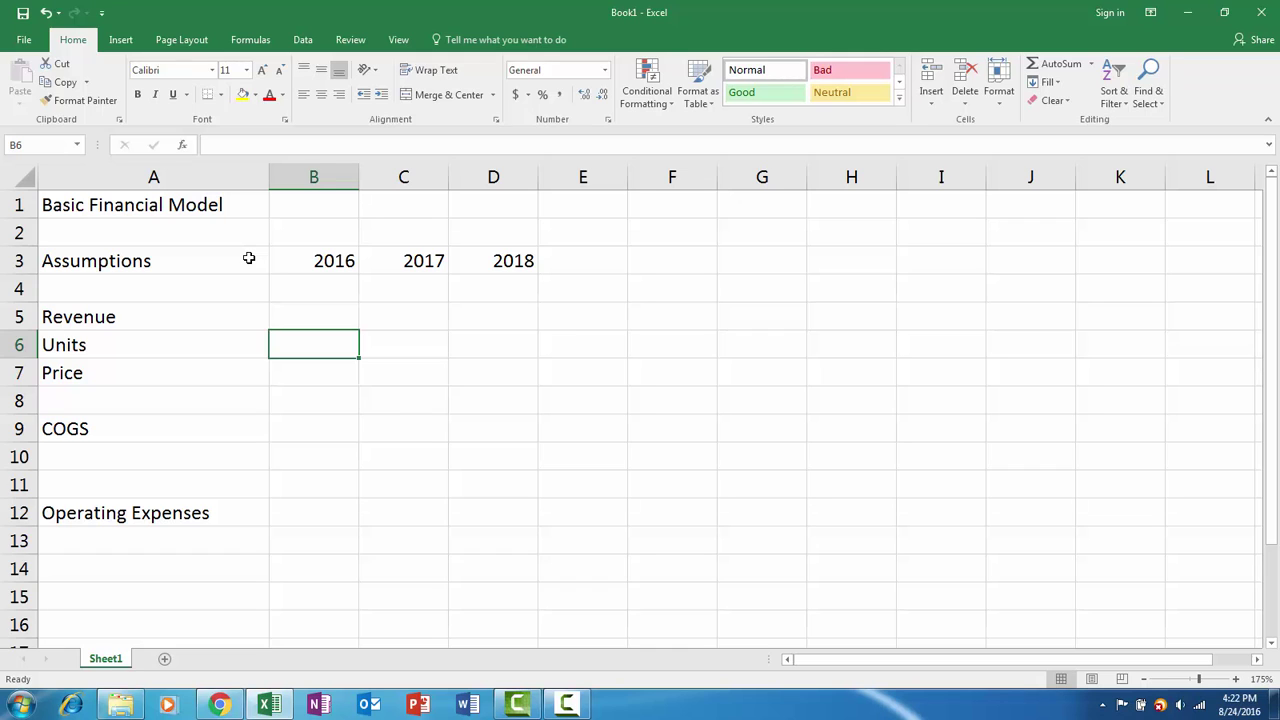
text(100)
key(Tab)
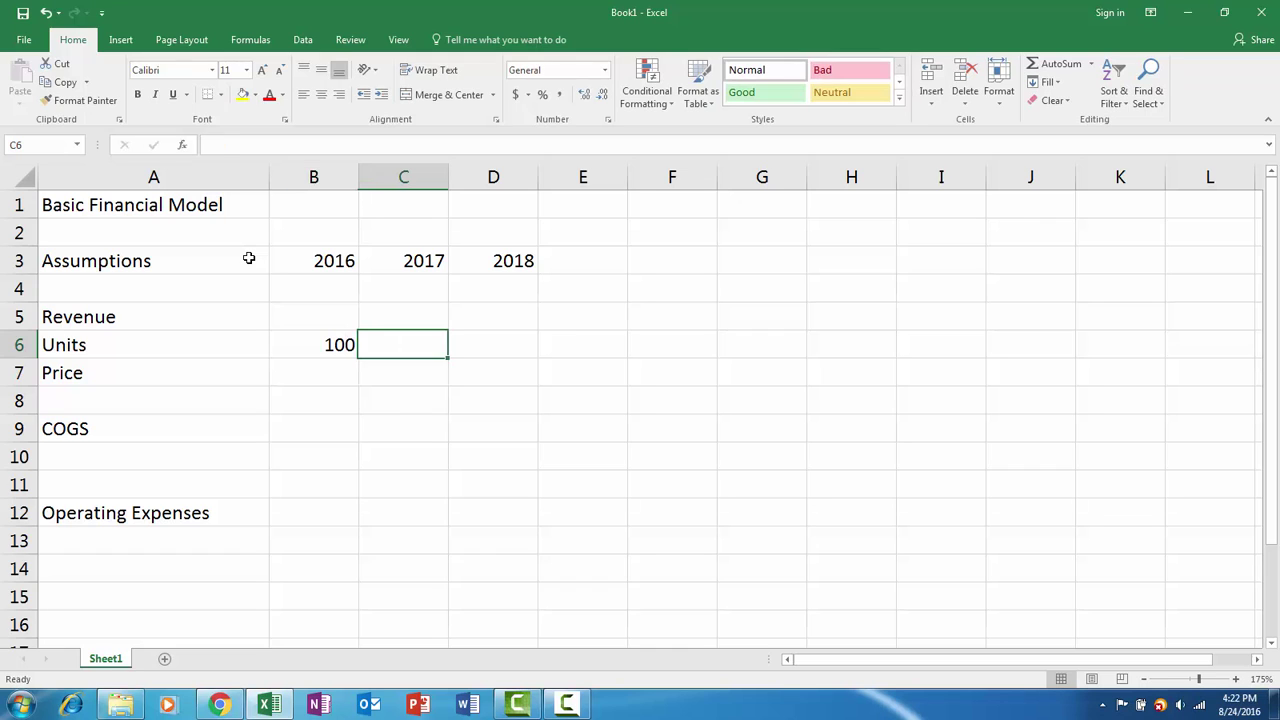
text(180)
key(Tab)
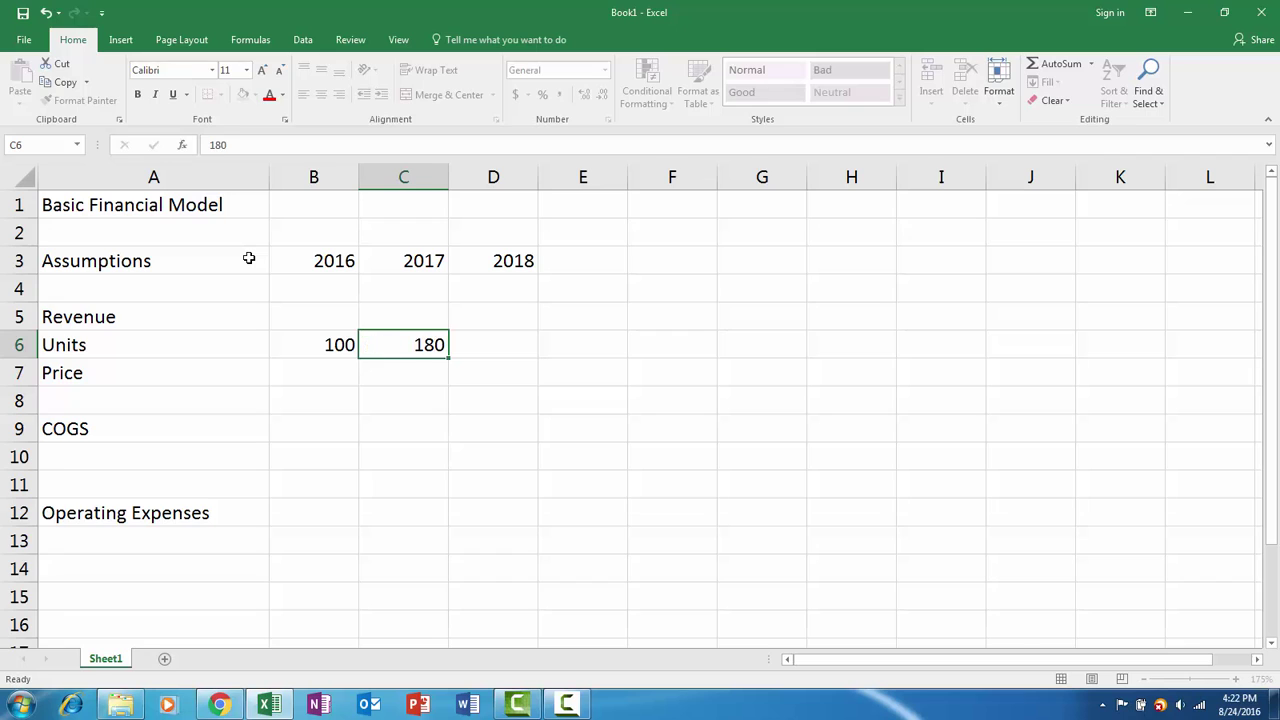
text(350)
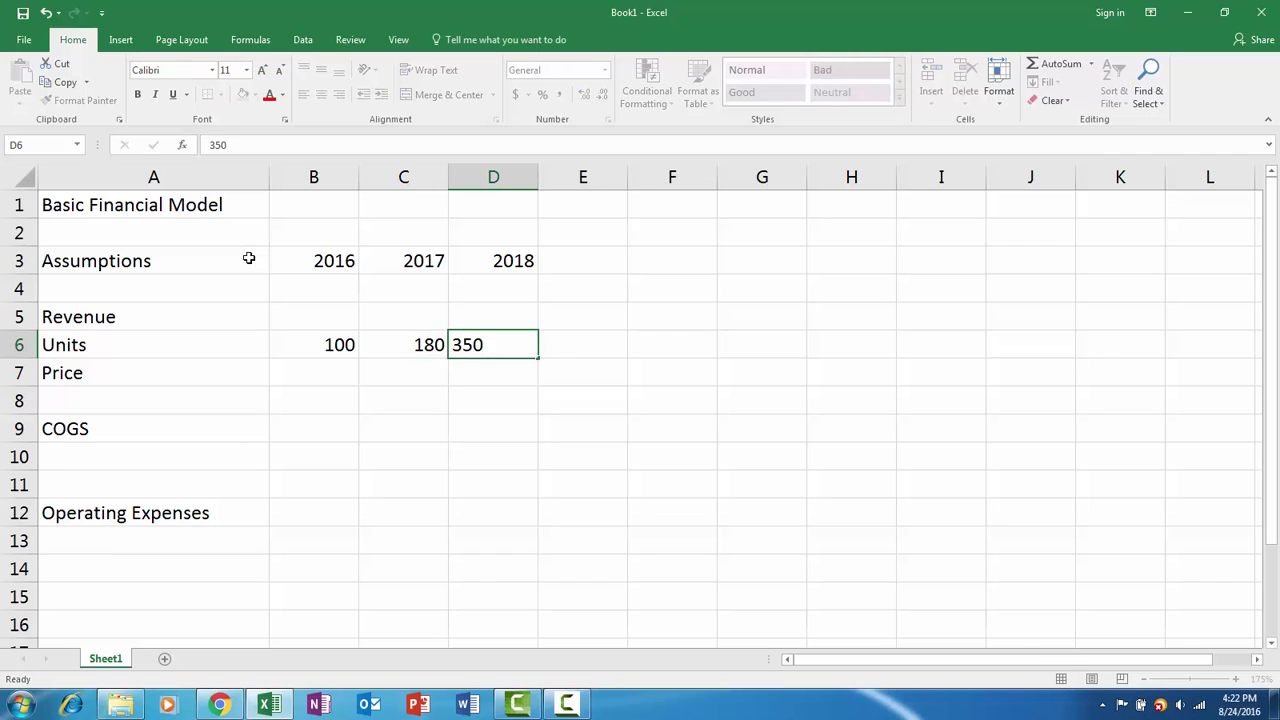
key(Down)
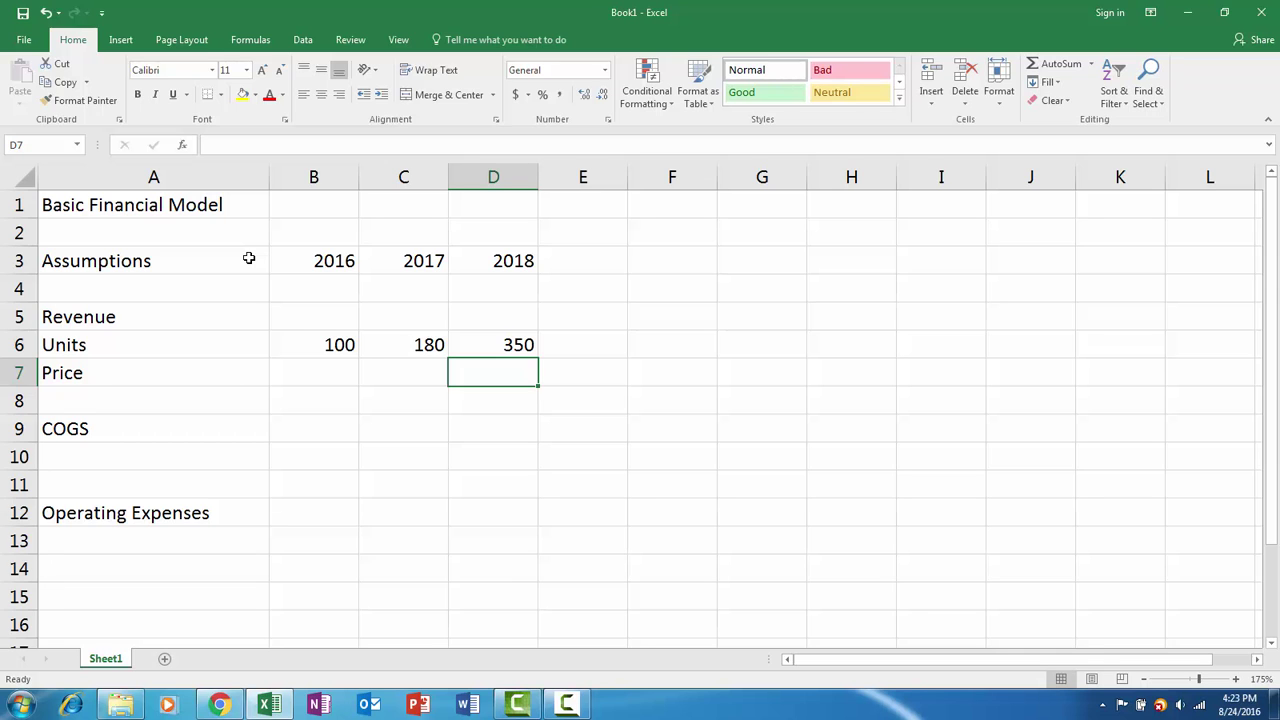
Set the font color of the Units and Price input cells B6:D7 to blue using a custom-picked color
scroll(280, 285, down, 1)
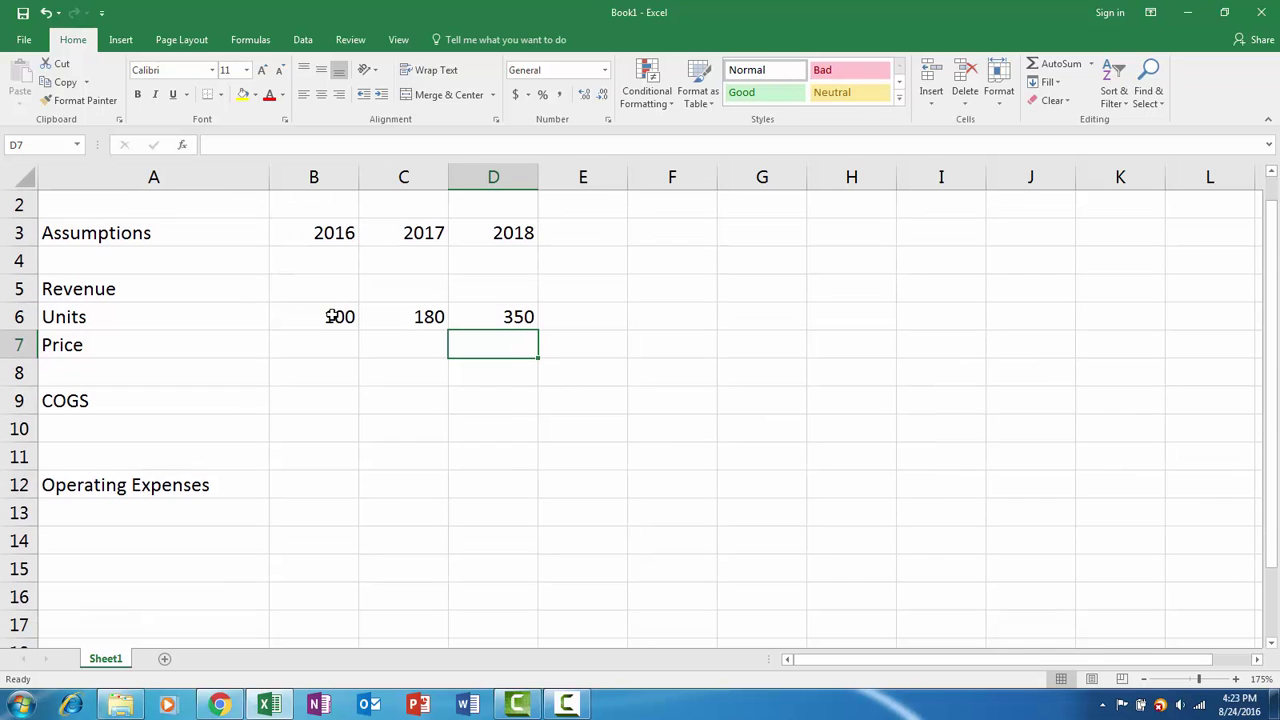
scroll(333, 316, up, 1)
drag(320, 337, 486, 366)
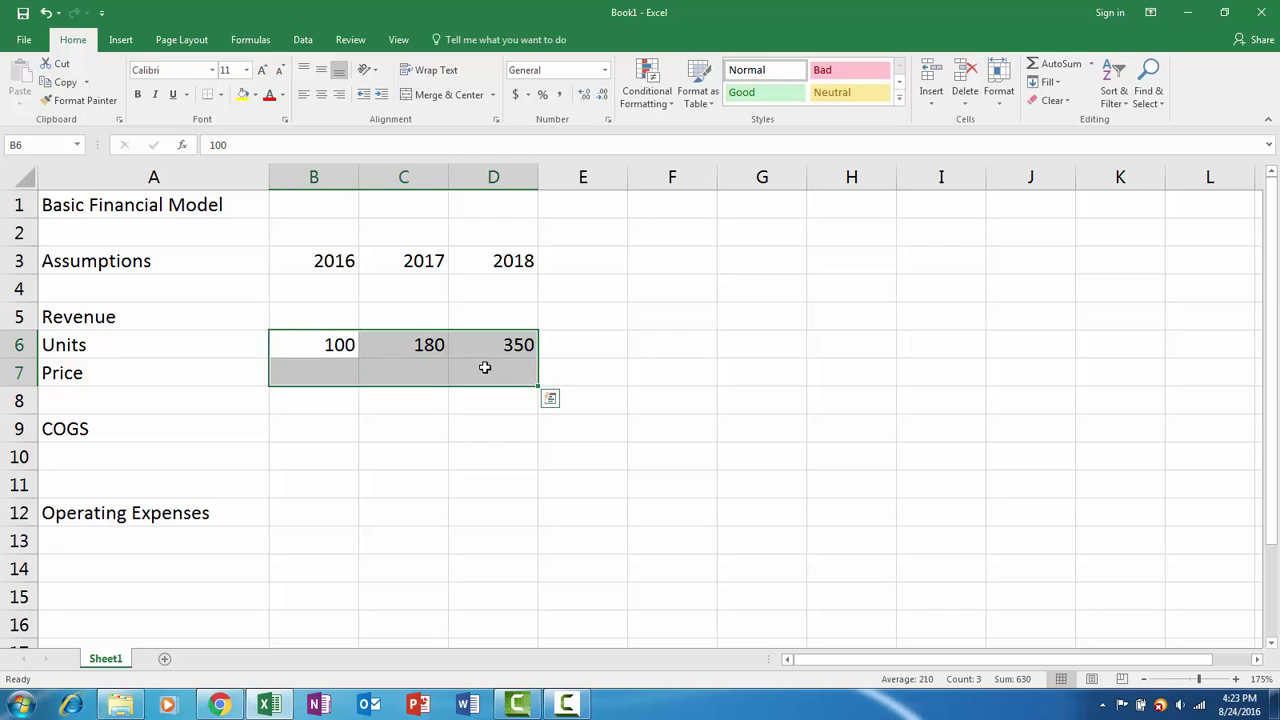
click(283, 96)
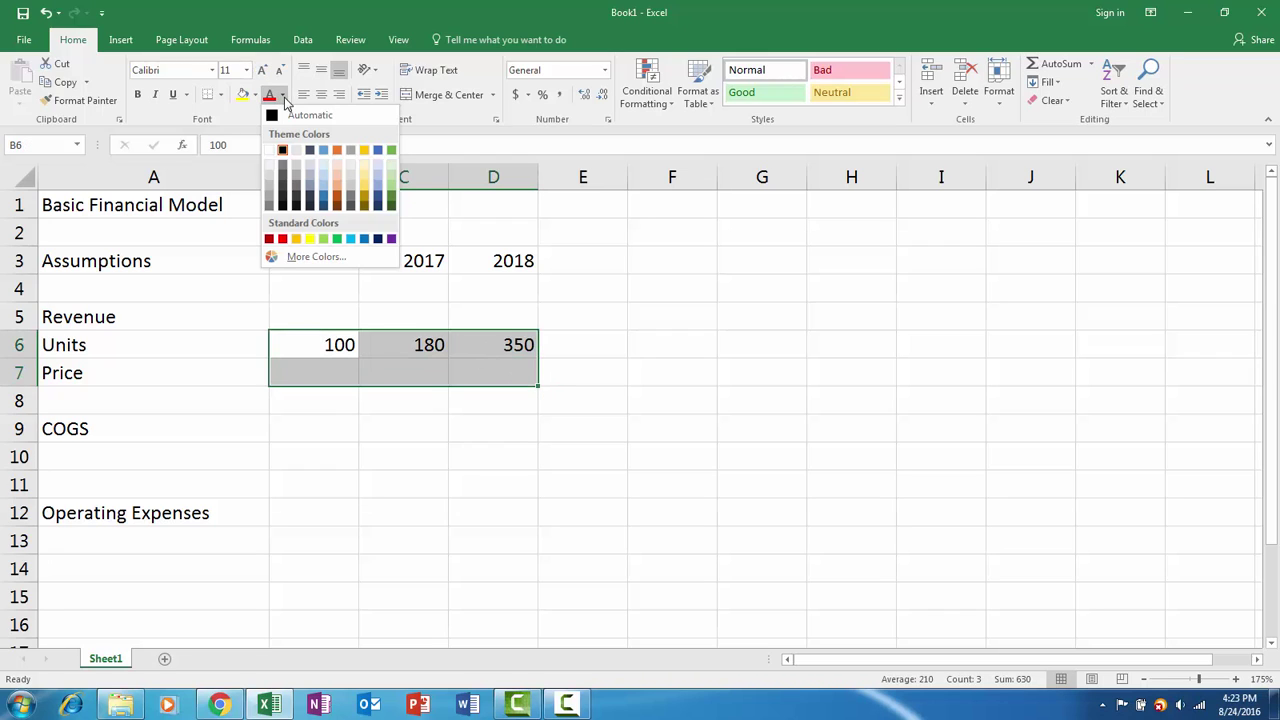
click(316, 257)
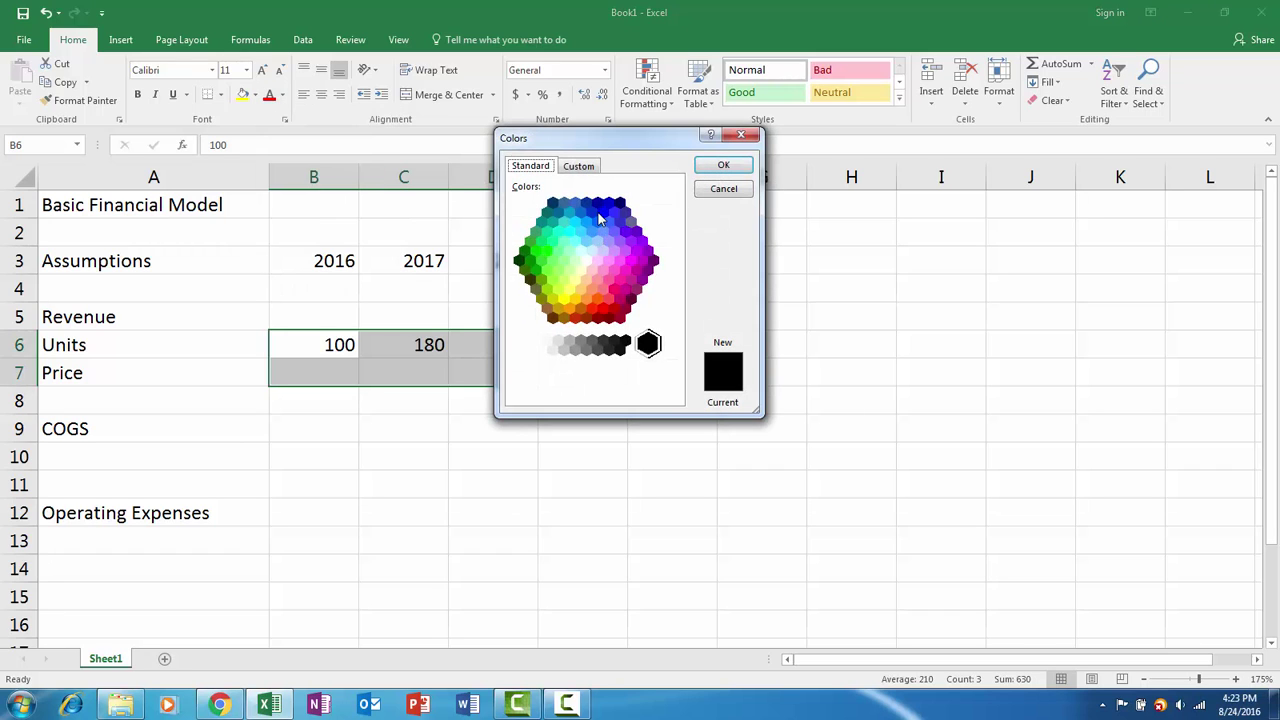
click(604, 213)
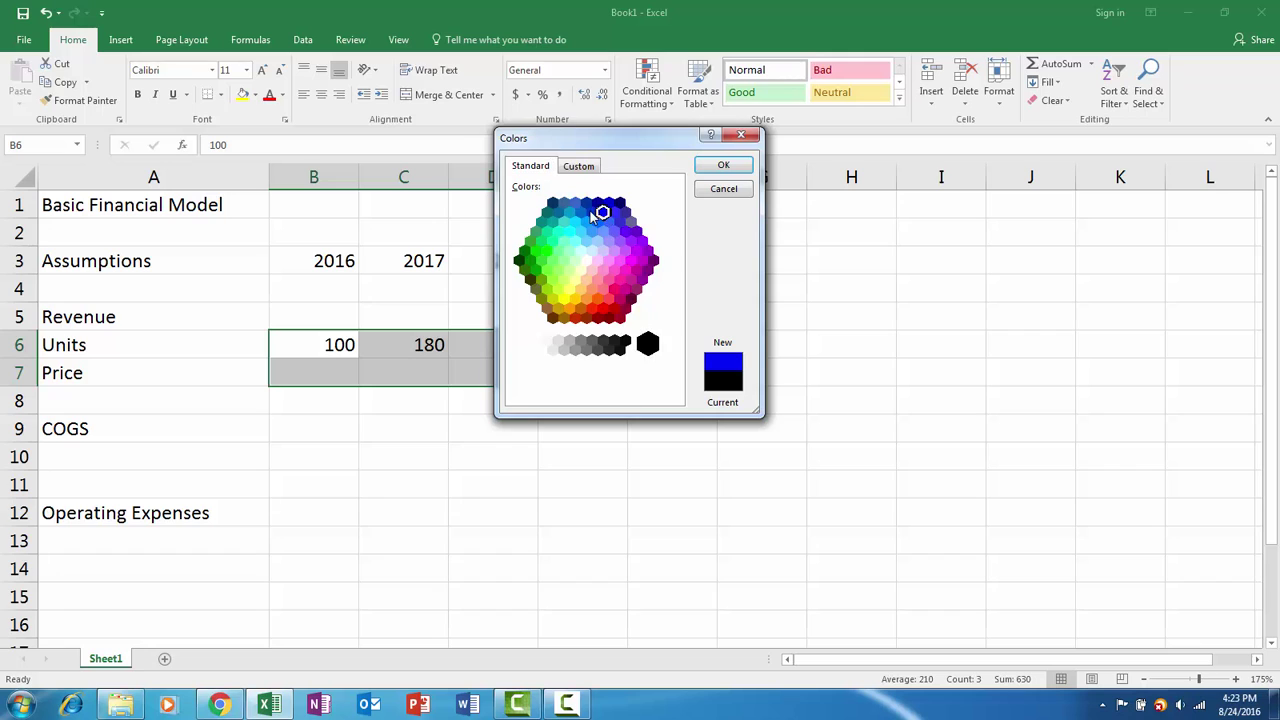
click(716, 166)
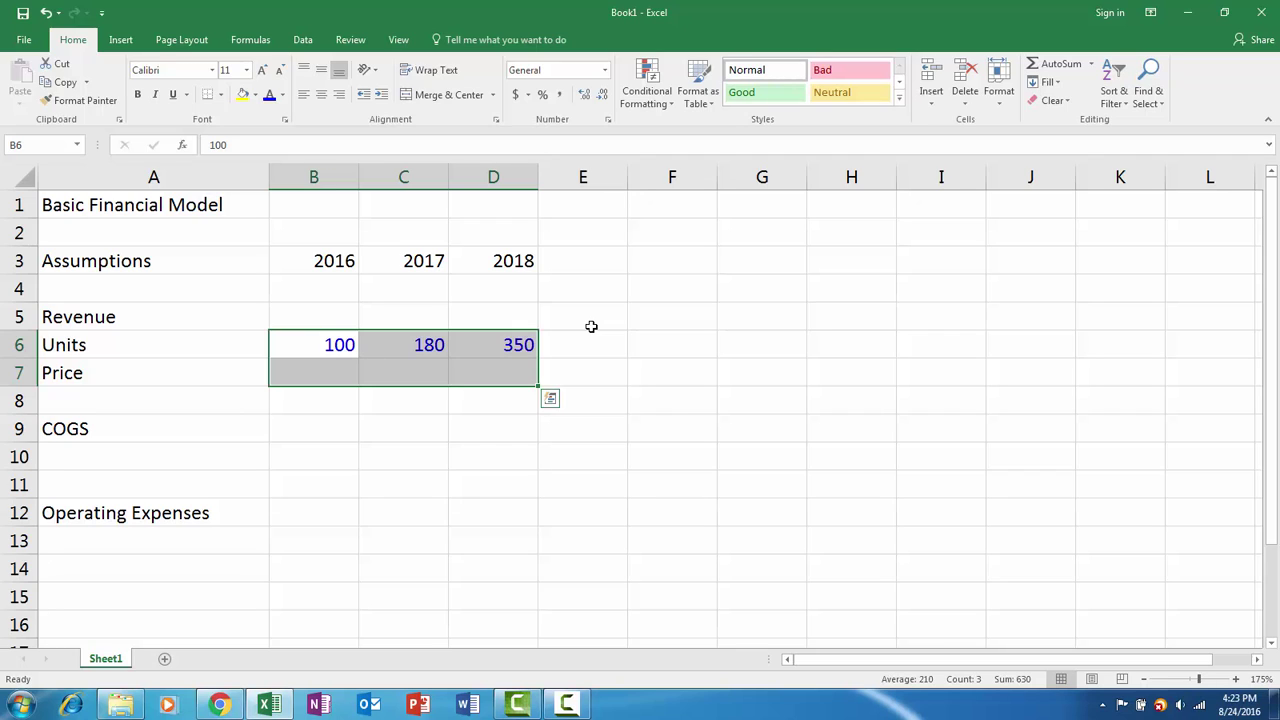
Enter 250 as the 2016 price in cell B7
key(Down)
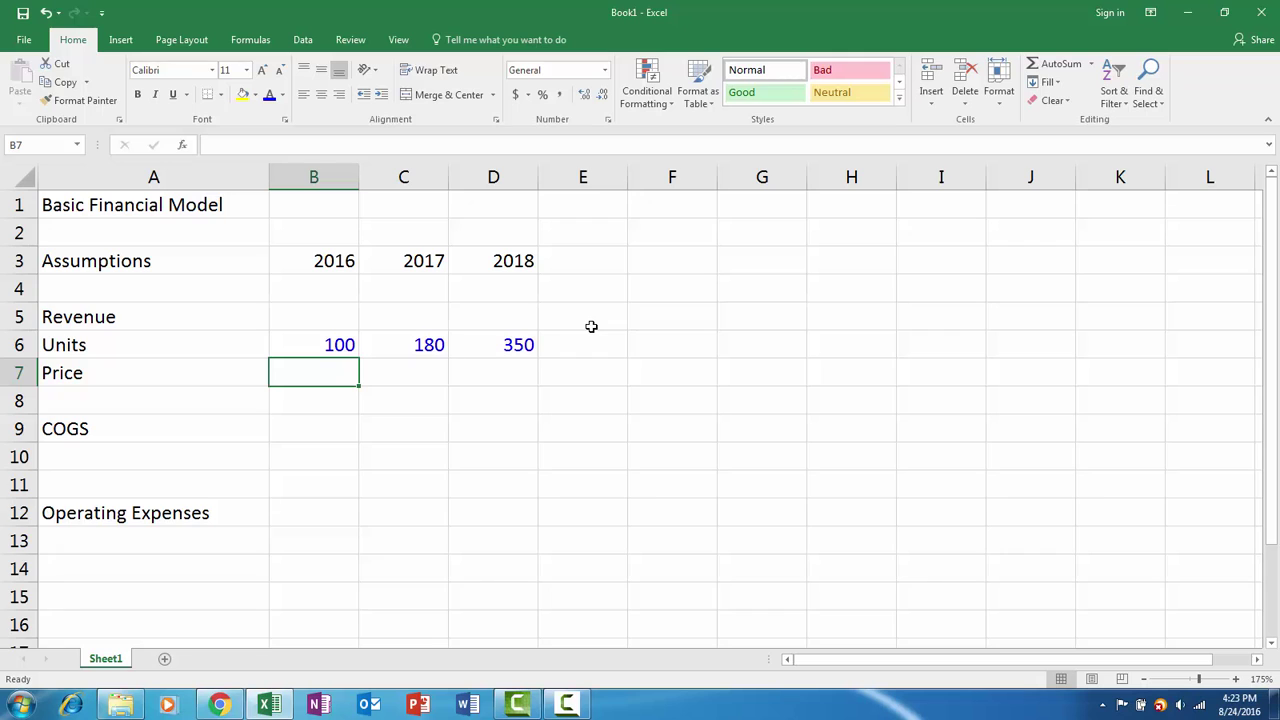
text(250)
key(ctrl+Return)
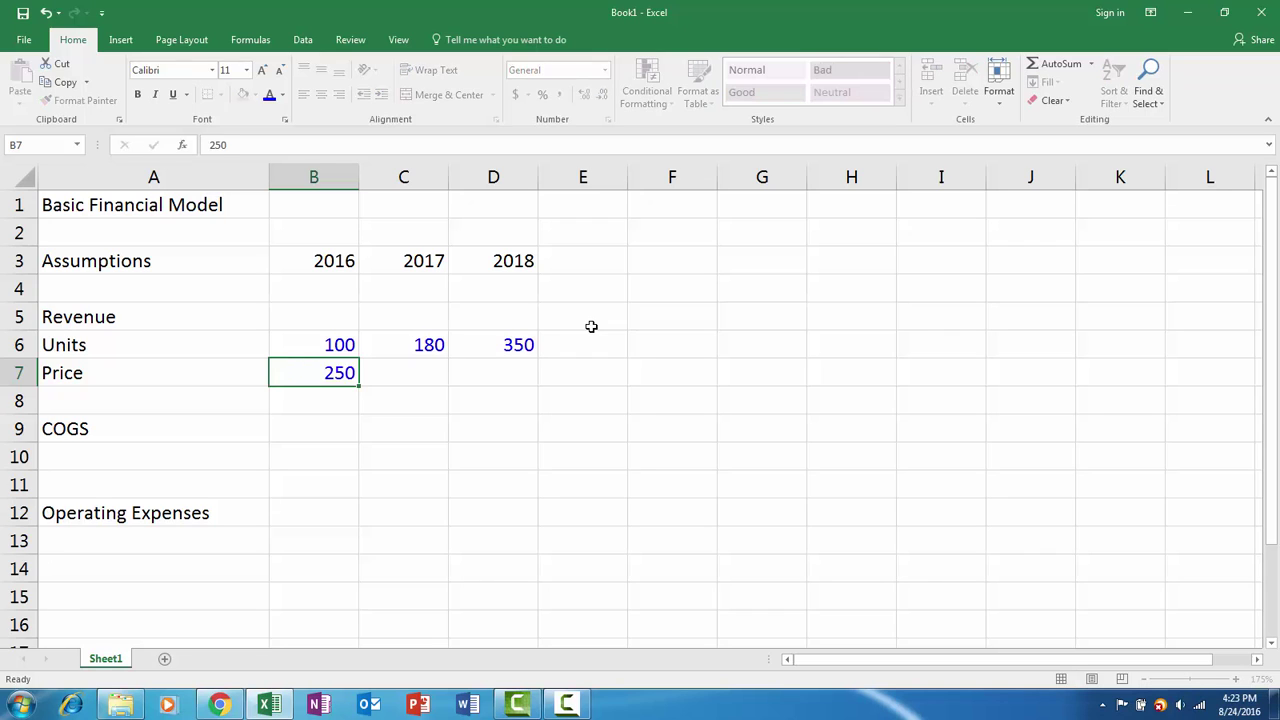
Apply the Accounting number format to the 2016 price in B7 and reduce it to one decimal place
key(alt)
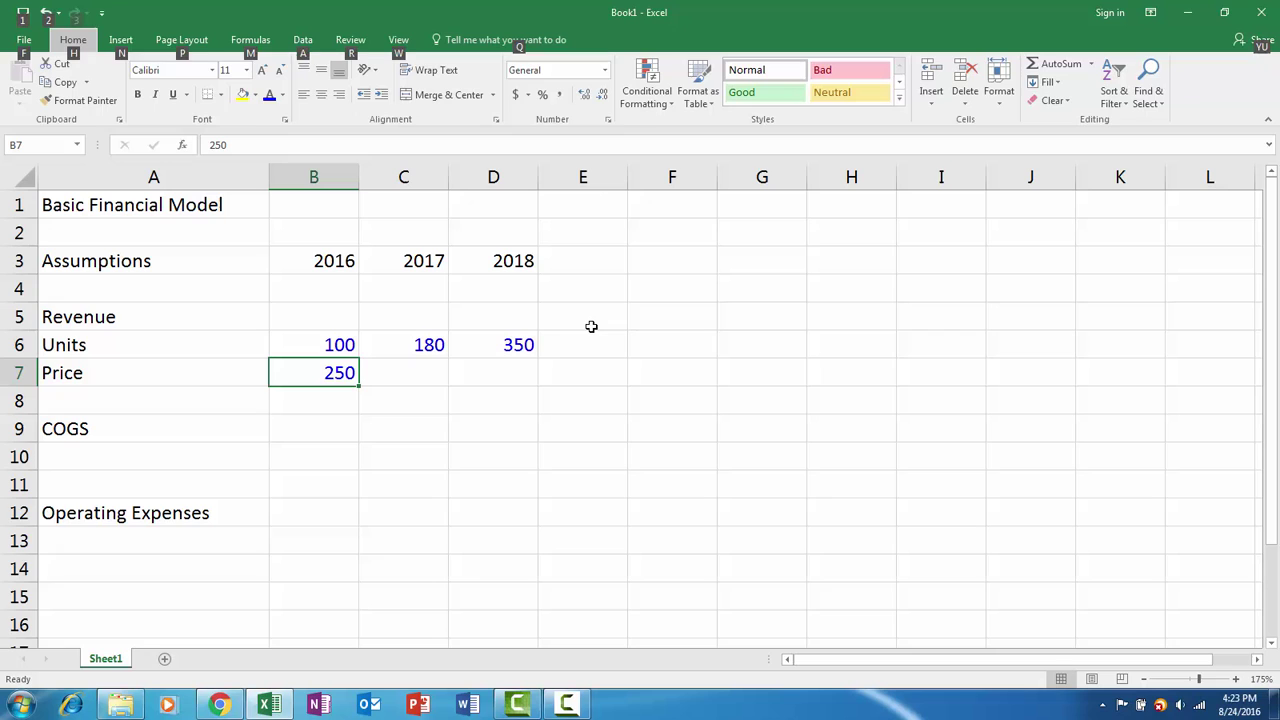
key(h)
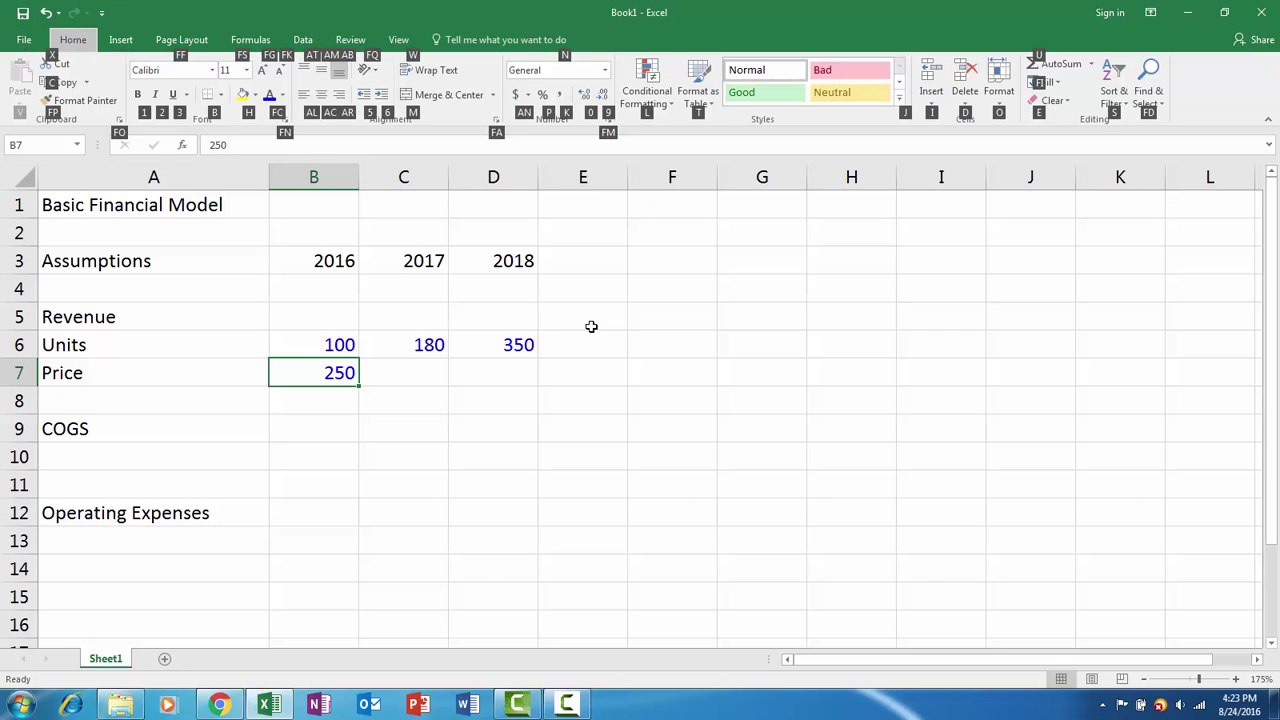
key(n)
key(Down)
key(Down)
key(Down)
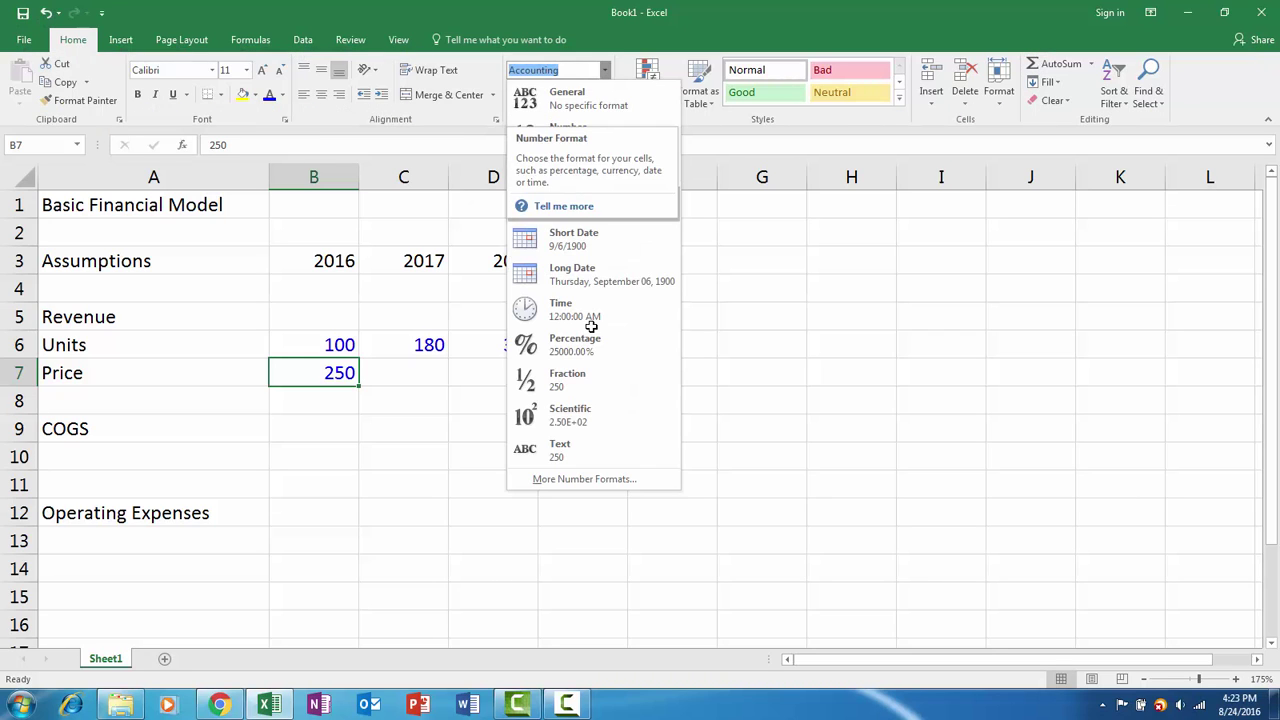
key(Return)
key(alt+h)
key(9)
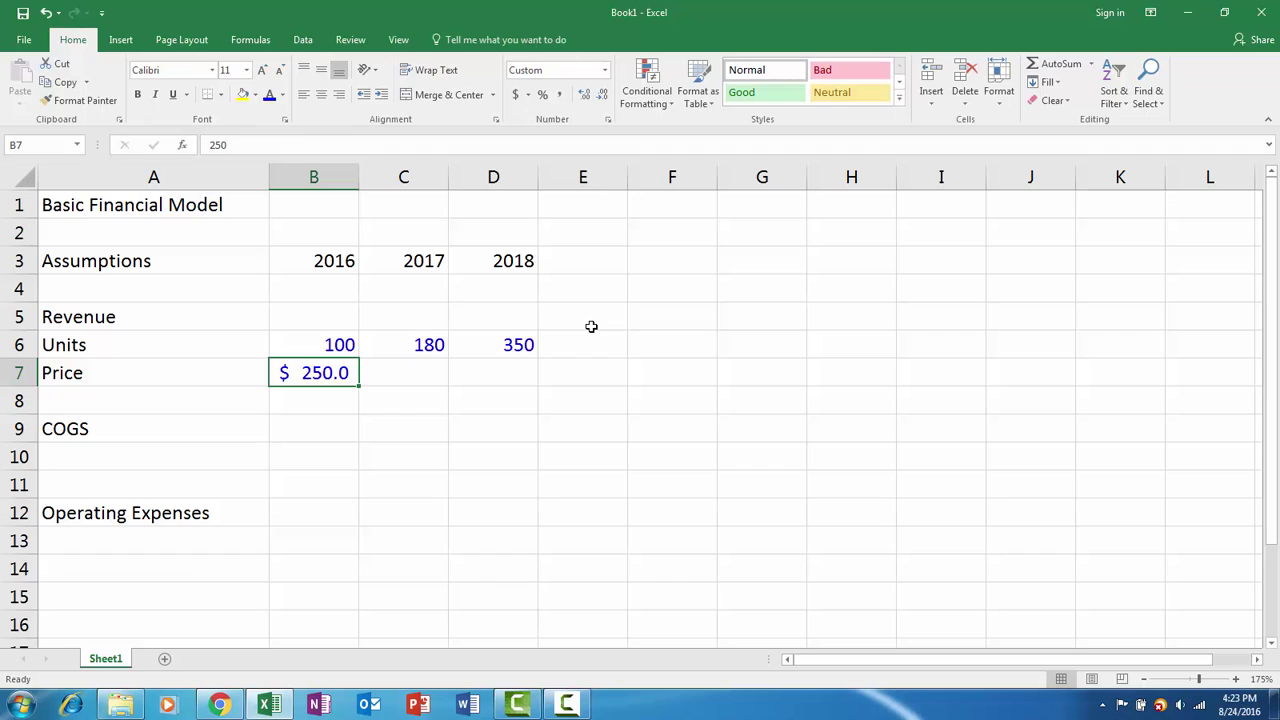
Show the 2016 price in B7 without decimals and copy it to the 2017 and 2018 cells C7 and D7
key(alt+h)
key(9)
key(ctrl+c)
key(Right)
key(ctrl+v)
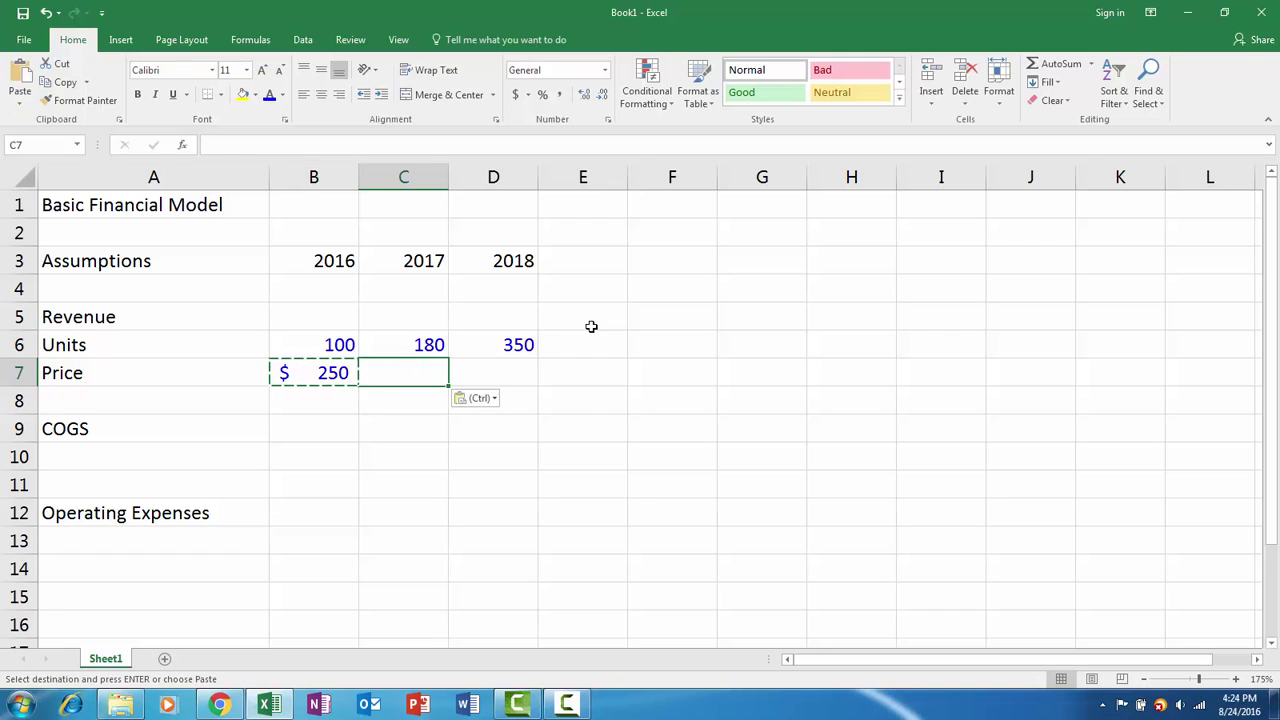
key(Right)
key(ctrl+v)
key(Left)
key(Left)
key(Escape)
key(Right)
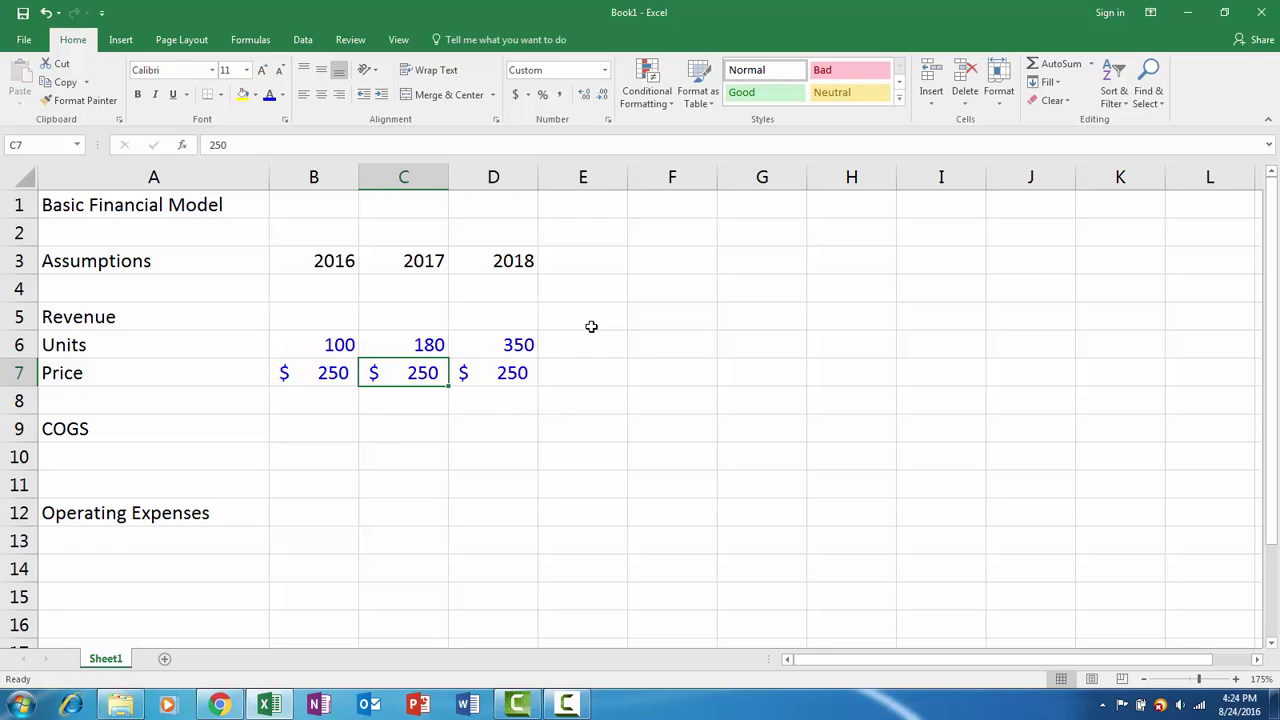
Insert a new blank row at row 10, directly below the COGS heading
key(Left)
key(Down)
key(Down)
key(Down)
key(Left)
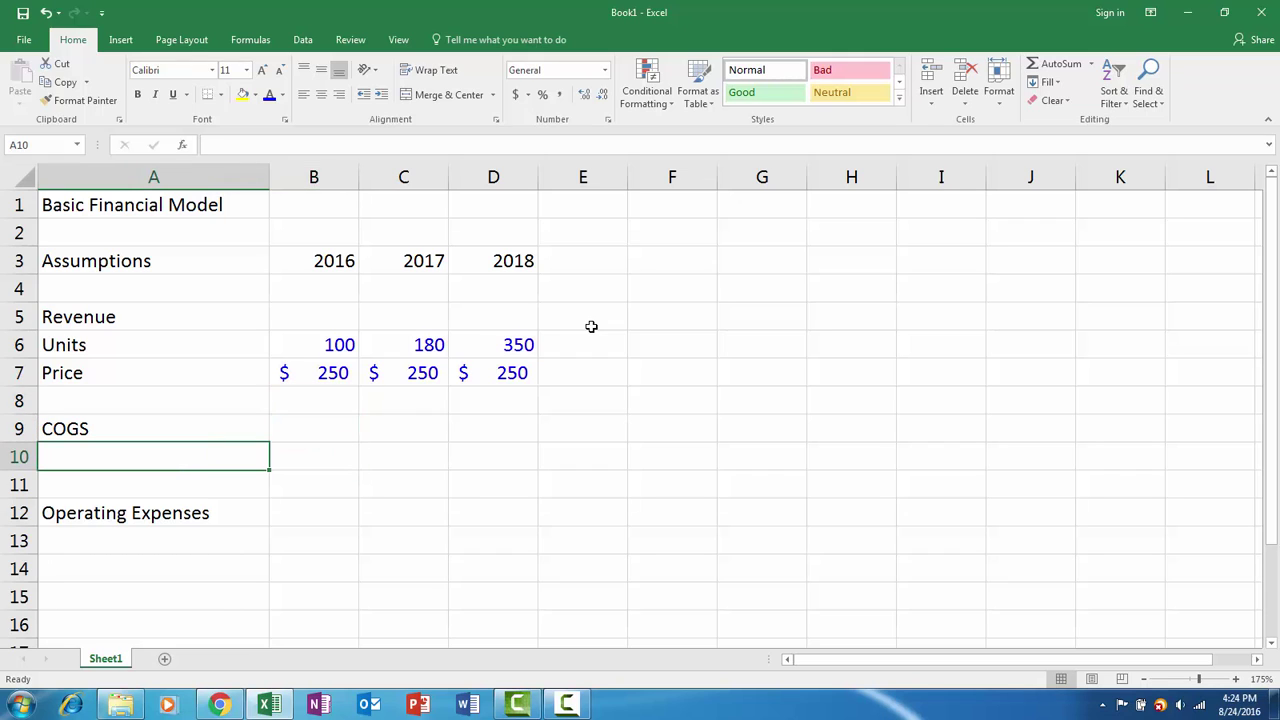
key(shift+space)
key(alt)
key(h)
key(i)
key(r)
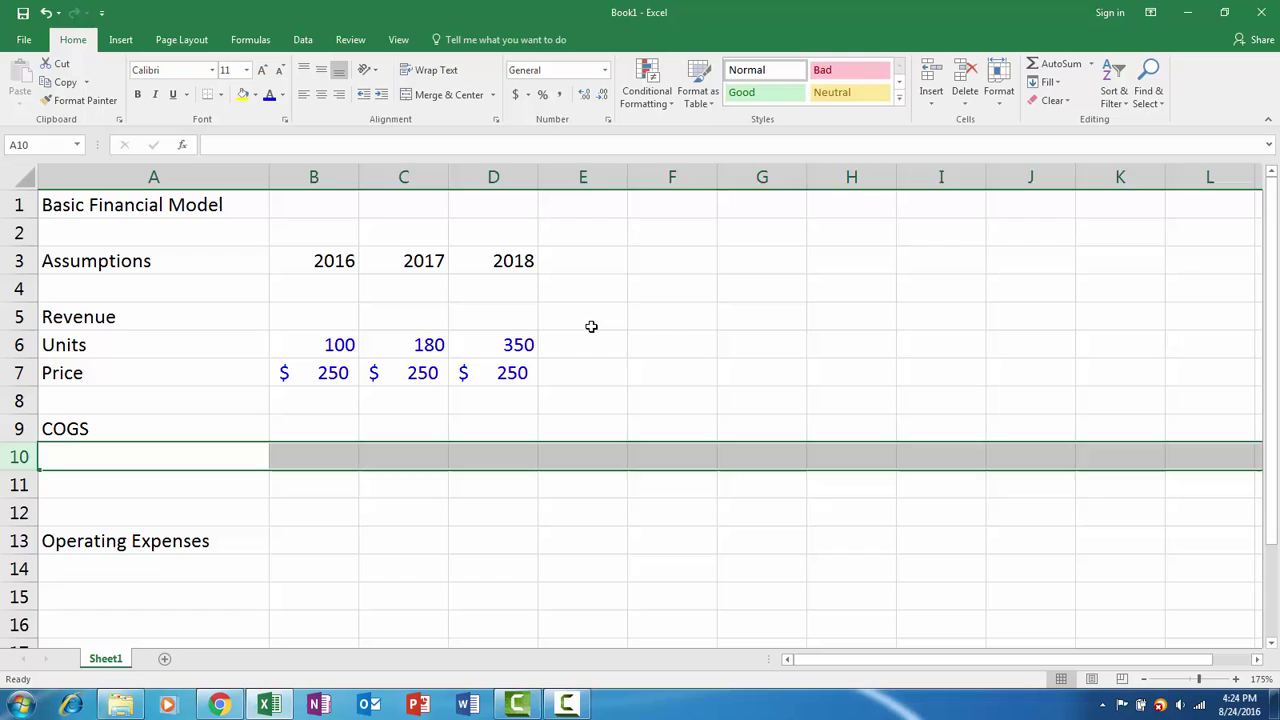
key(Left)
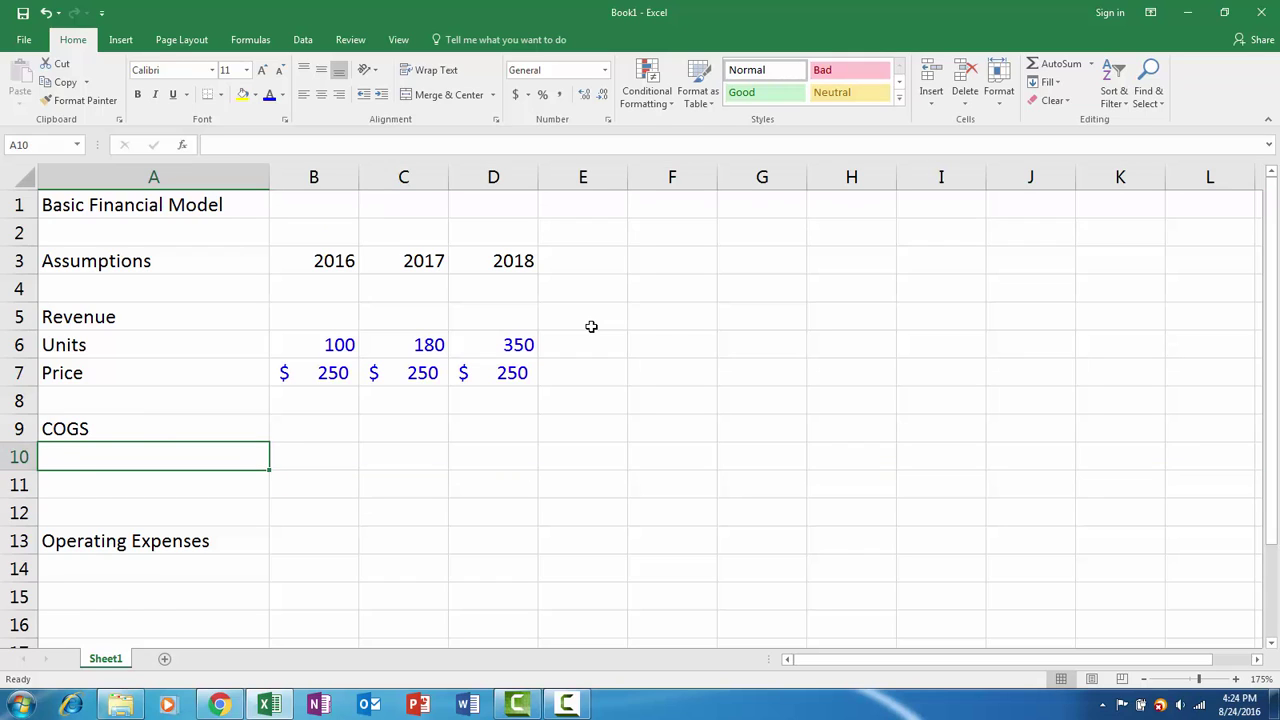
Enter the label Unit Cost in A10 and 150 as the 2016 unit cost in B10
text(Unit V)
key(BackSpace)
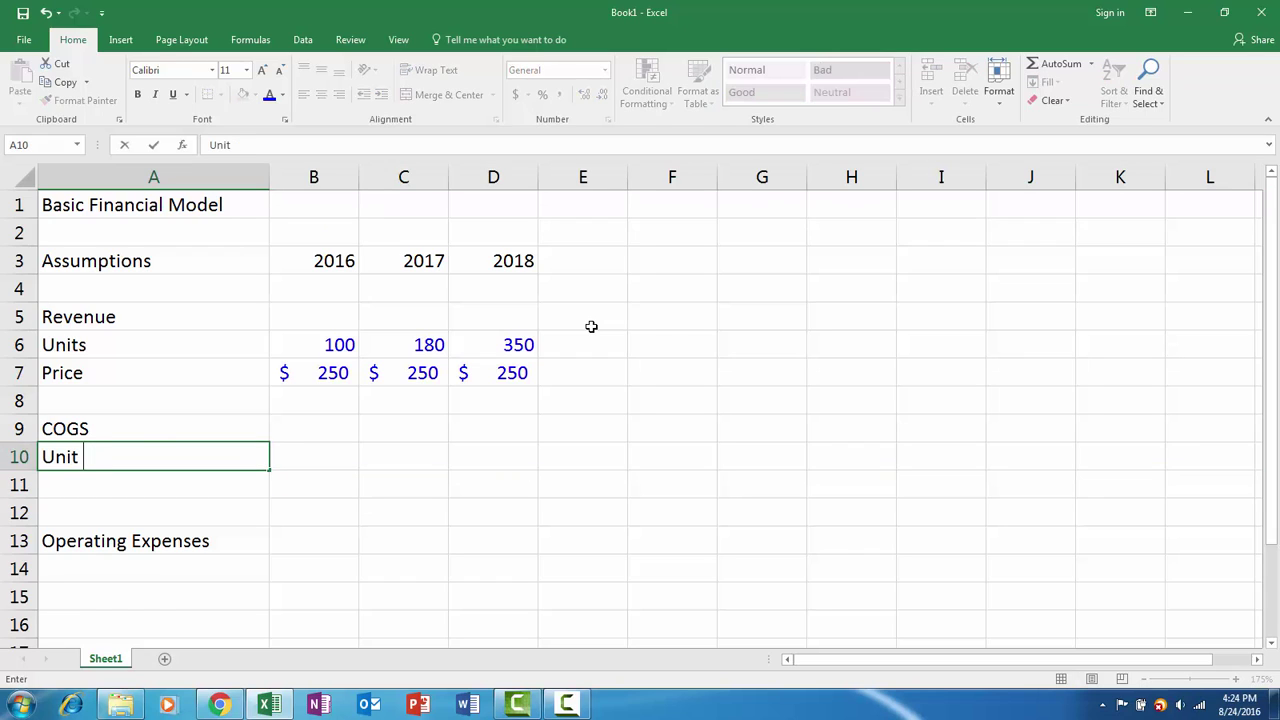
text(Cost)
key(Return)
key(Up)
key(Right)
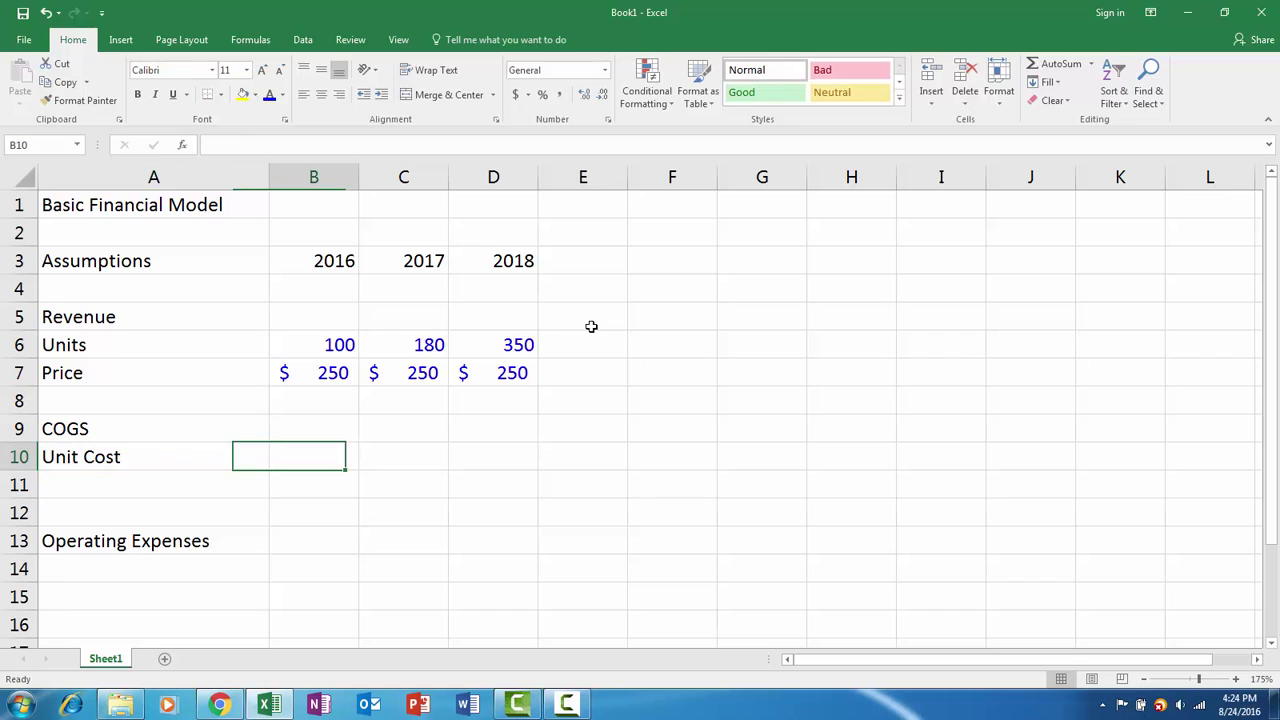
text(150)
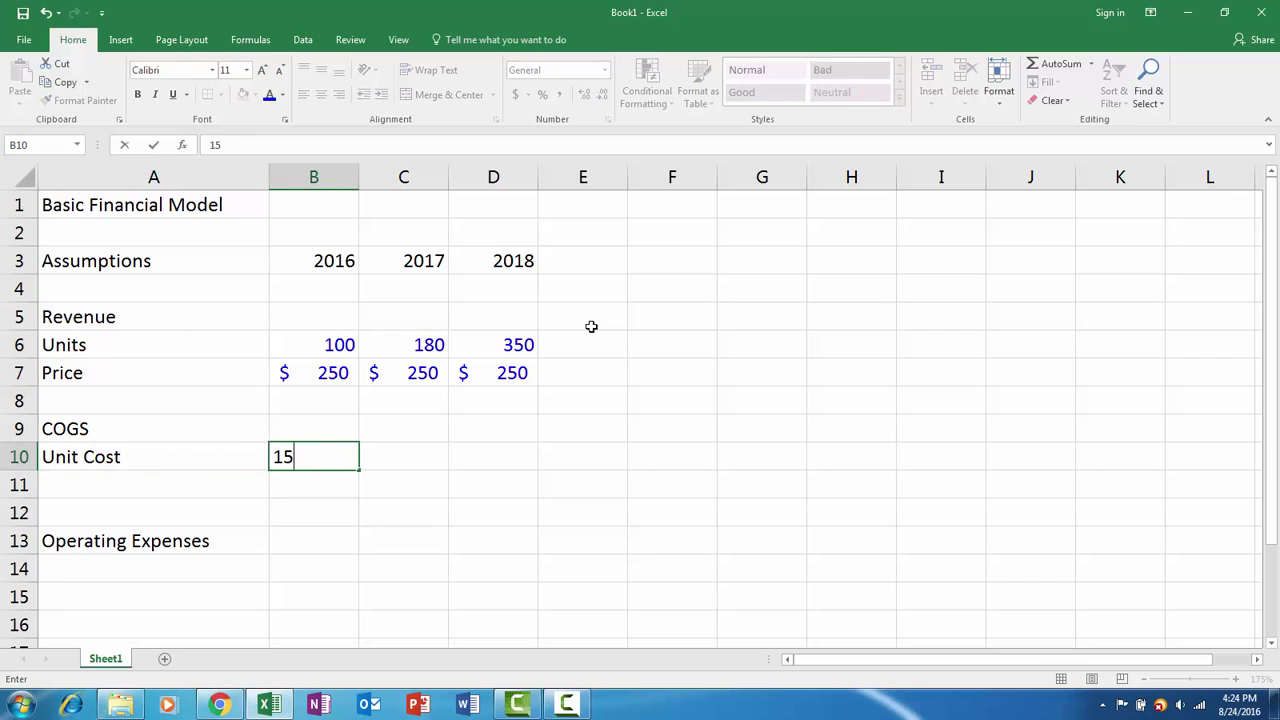
key(Return)
Copy the formatted 2016 price cell B7 onto B10 and enter 150 there as the unit cost
key(Up)
key(Up)
key(Up)
key(Up)
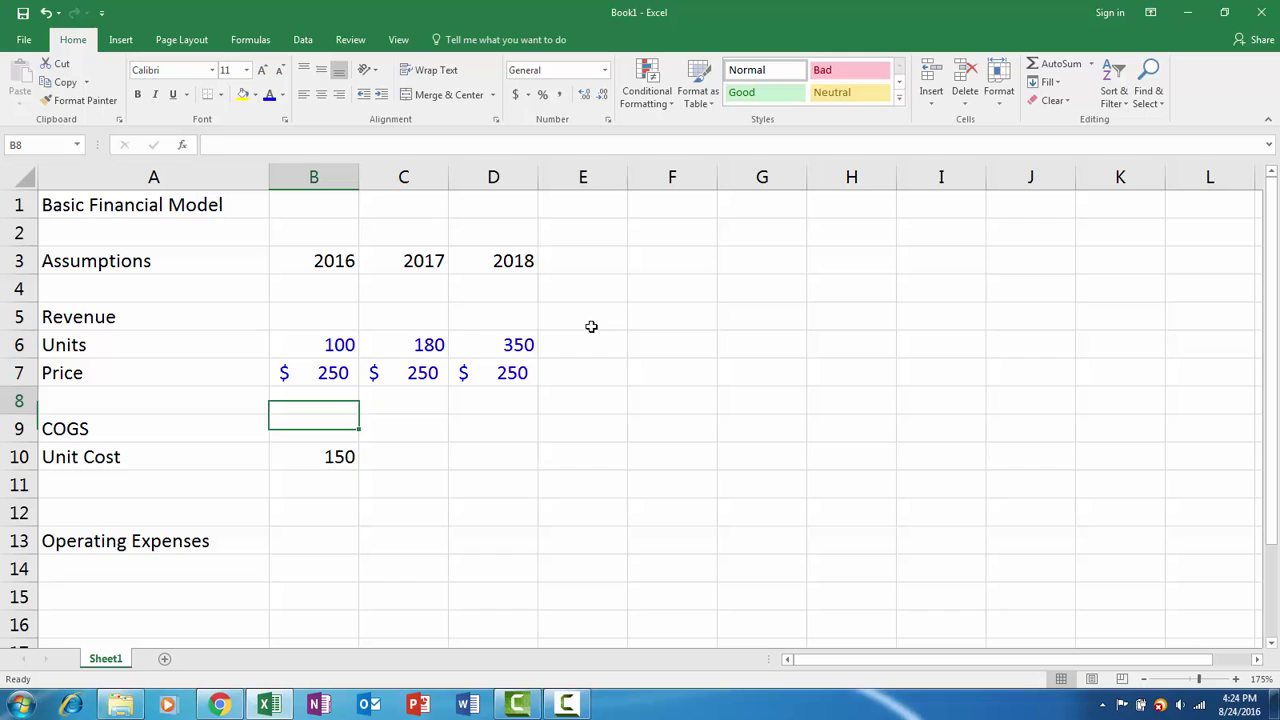
key(ctrl+c)
key(Down)
key(Down)
key(Down)
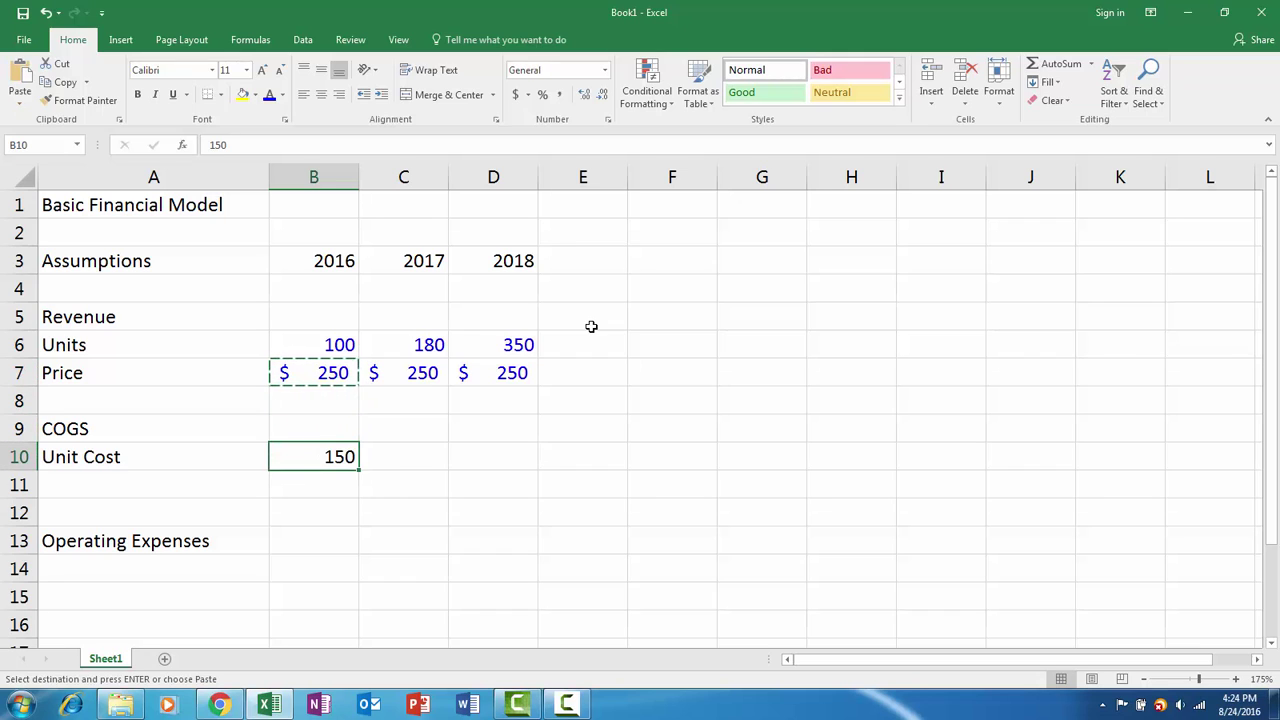
key(ctrl+v)
text(150)
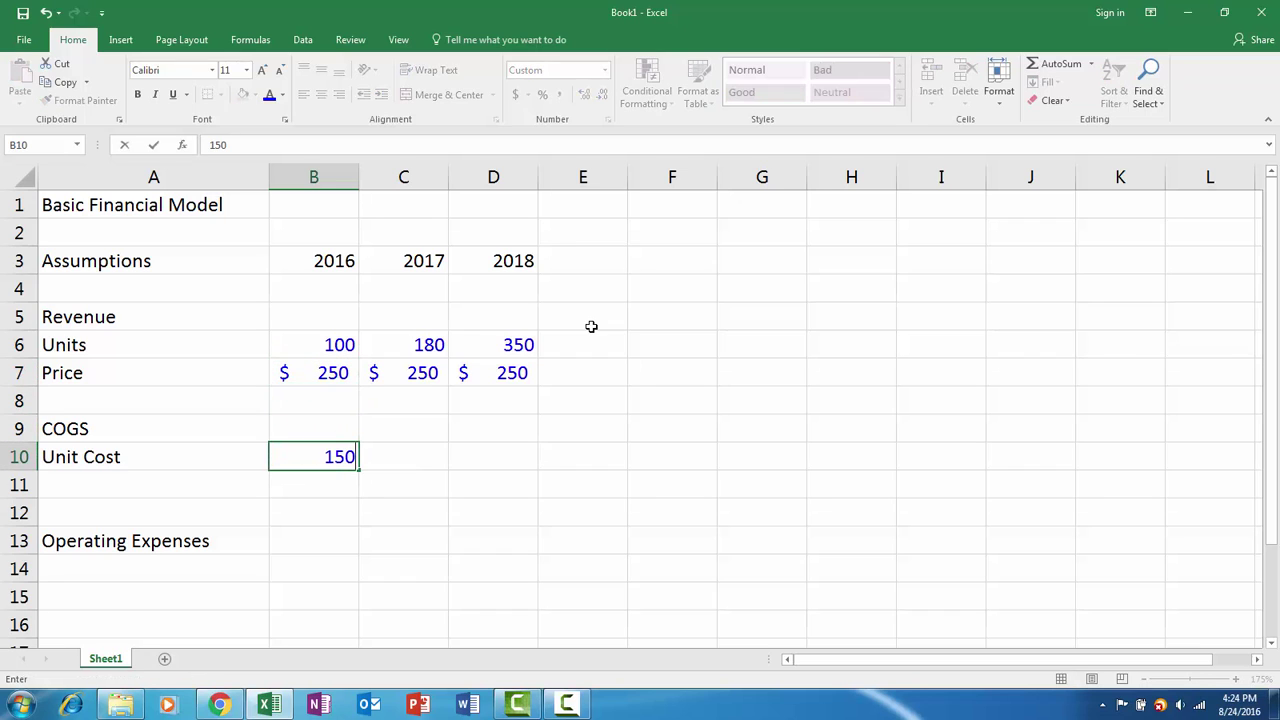
key(Return)
key(Up)
Copy the 2016 unit cost in B10 across to the 2017 and 2018 cells C10 and D10
key(ctrl+c)
key(shift+Right)
key(shift+Right)
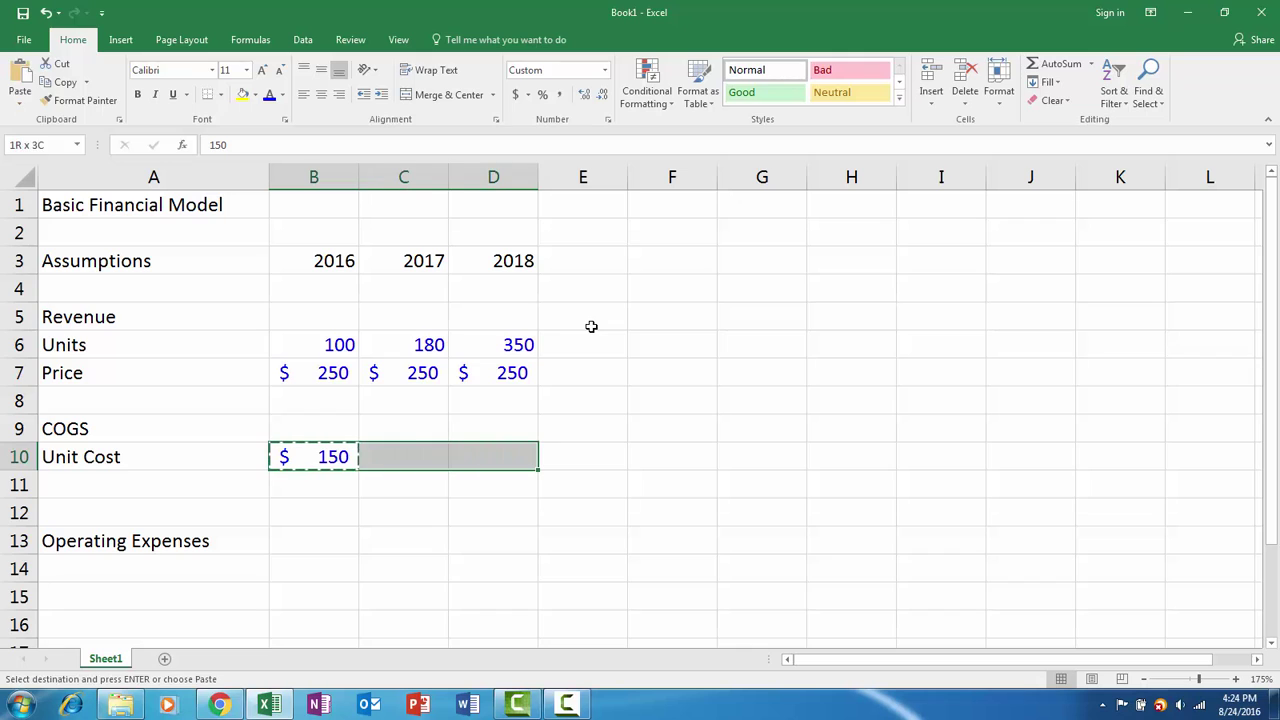
key(ctrl+v)
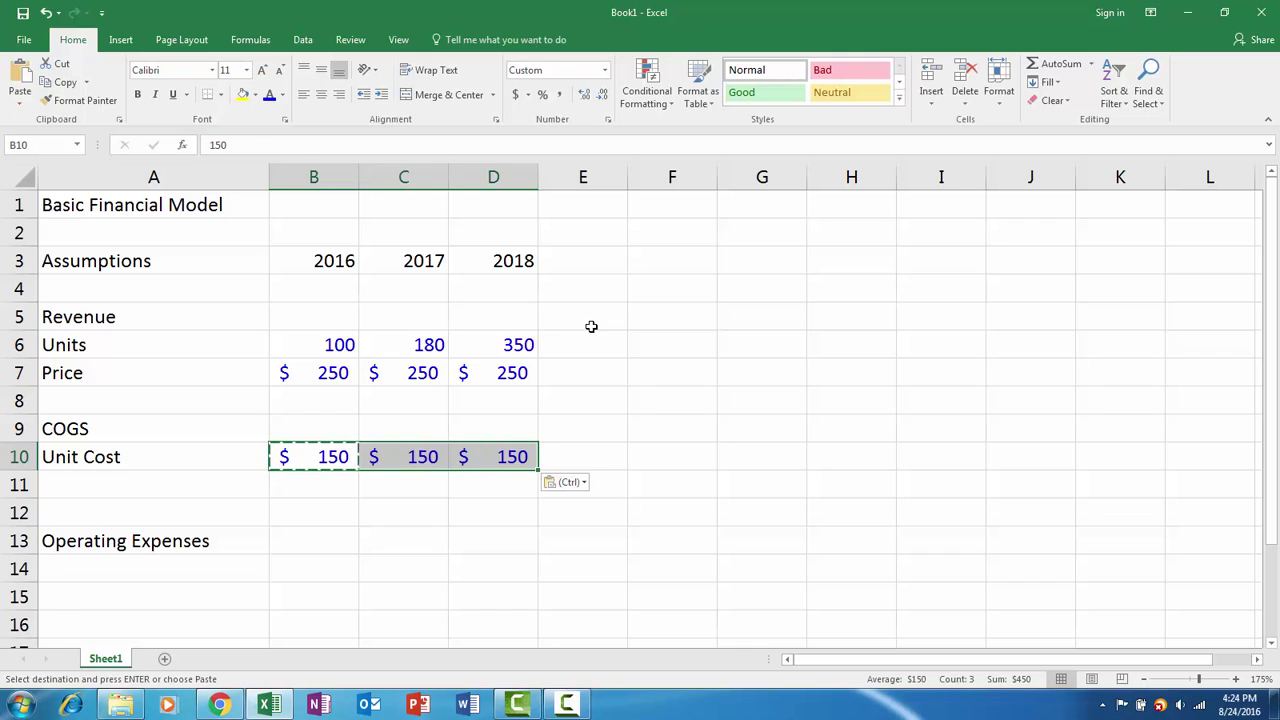
key(shift+Left)
key(shift+Left)
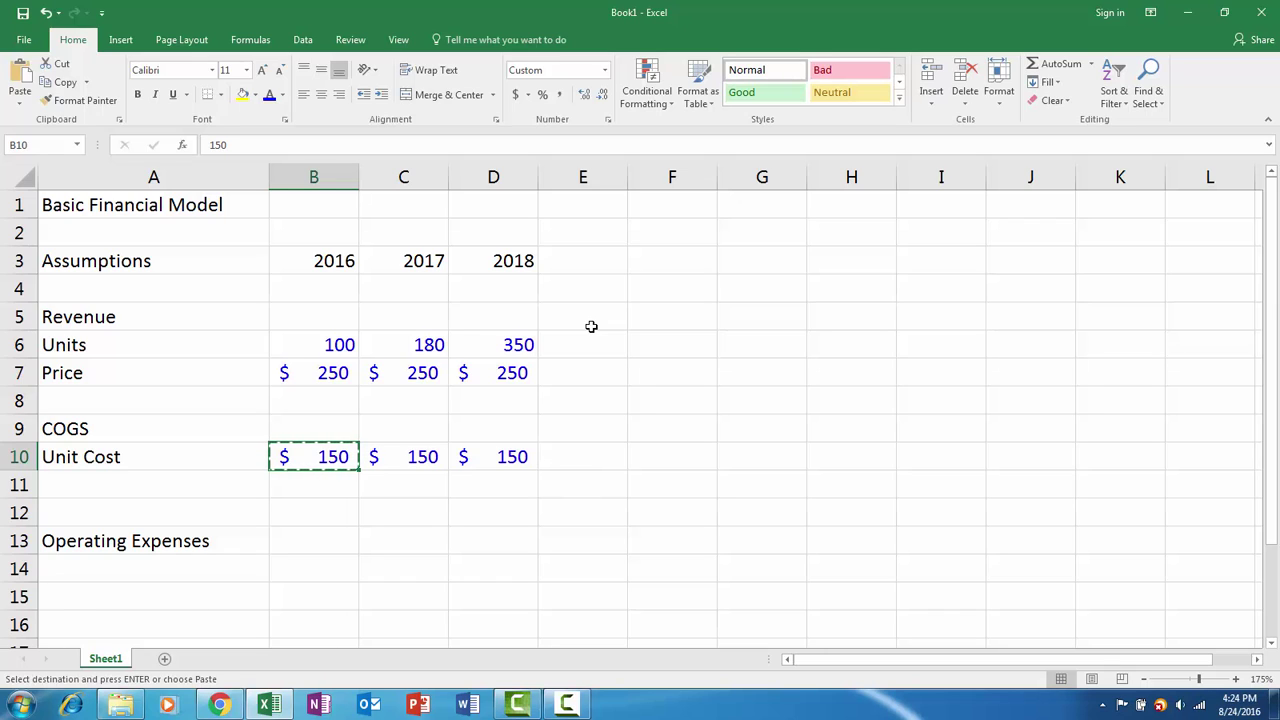
key(shift+Right)
key(shift+Right)
key(ctrl+v)
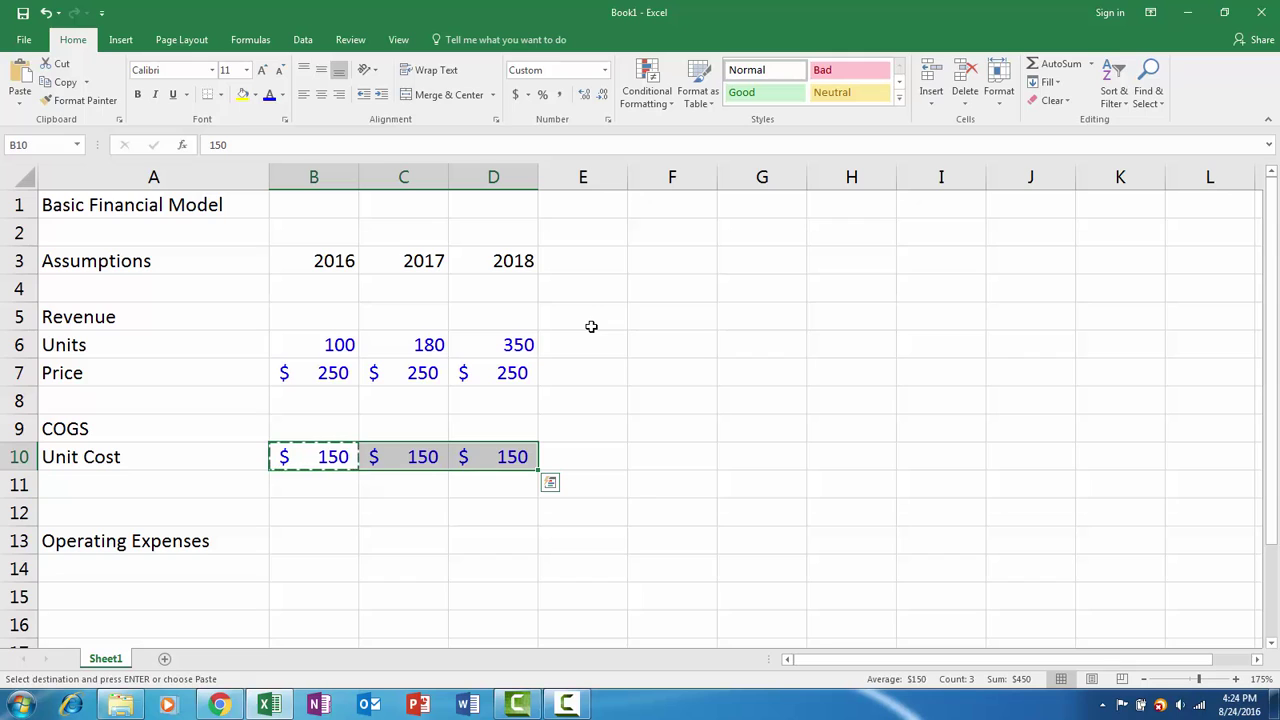
key(ctrl+v)
Delete the extra blank row 11 between Unit Cost and Operating Expenses
key(Down)
key(shift+space)
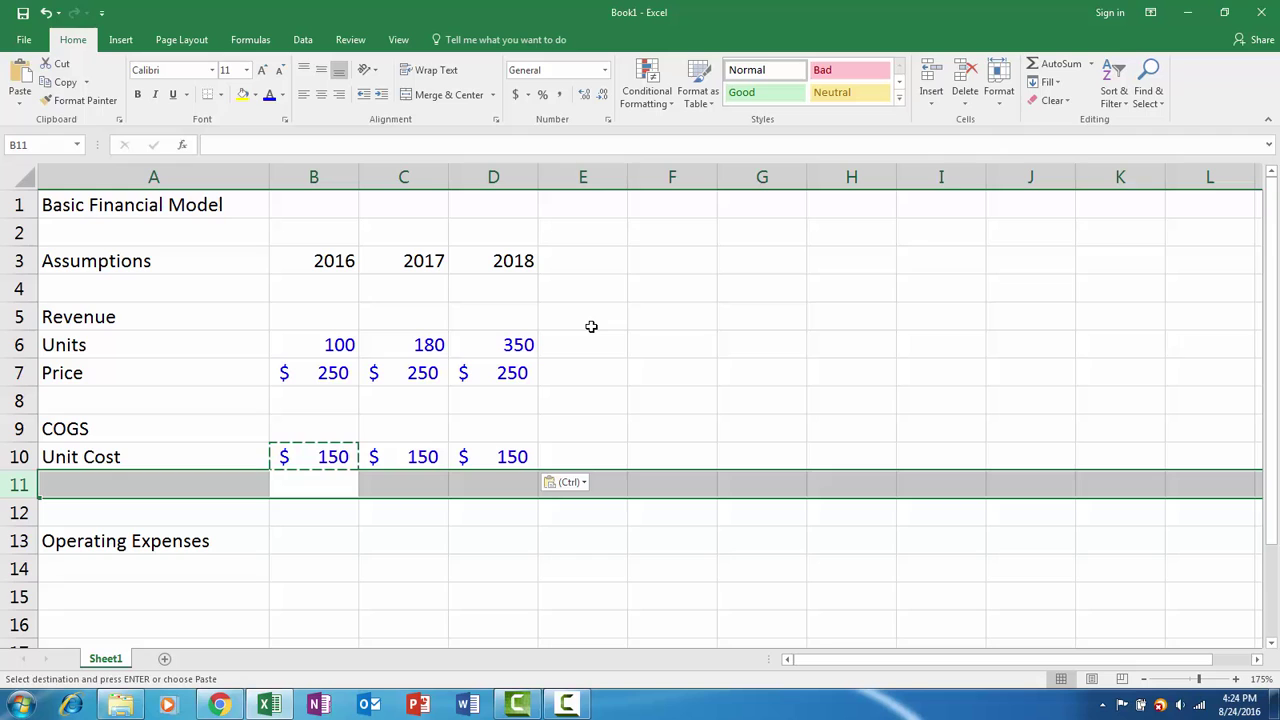
key(alt+h)
key(d)
key(r)
Enter Payroll as the first operating expense label in A13
key(Down)
key(Down)
key(Left)
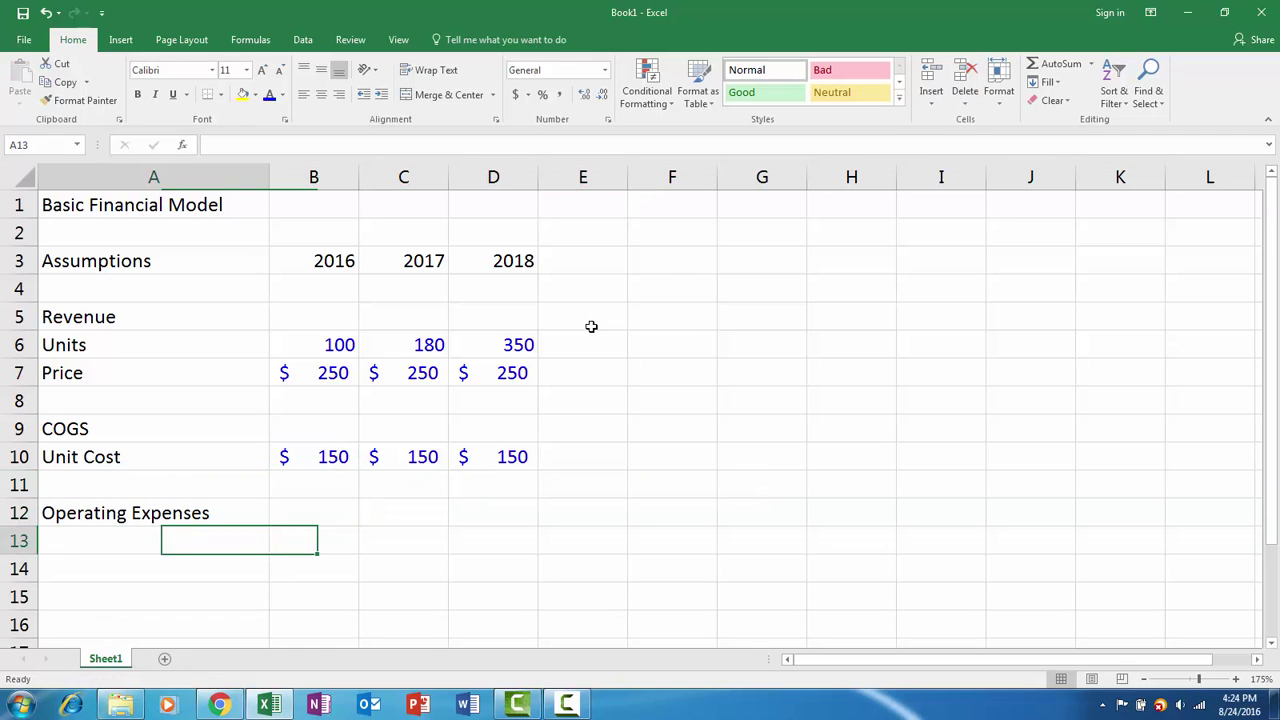
scroll(600, 383, down, 1)
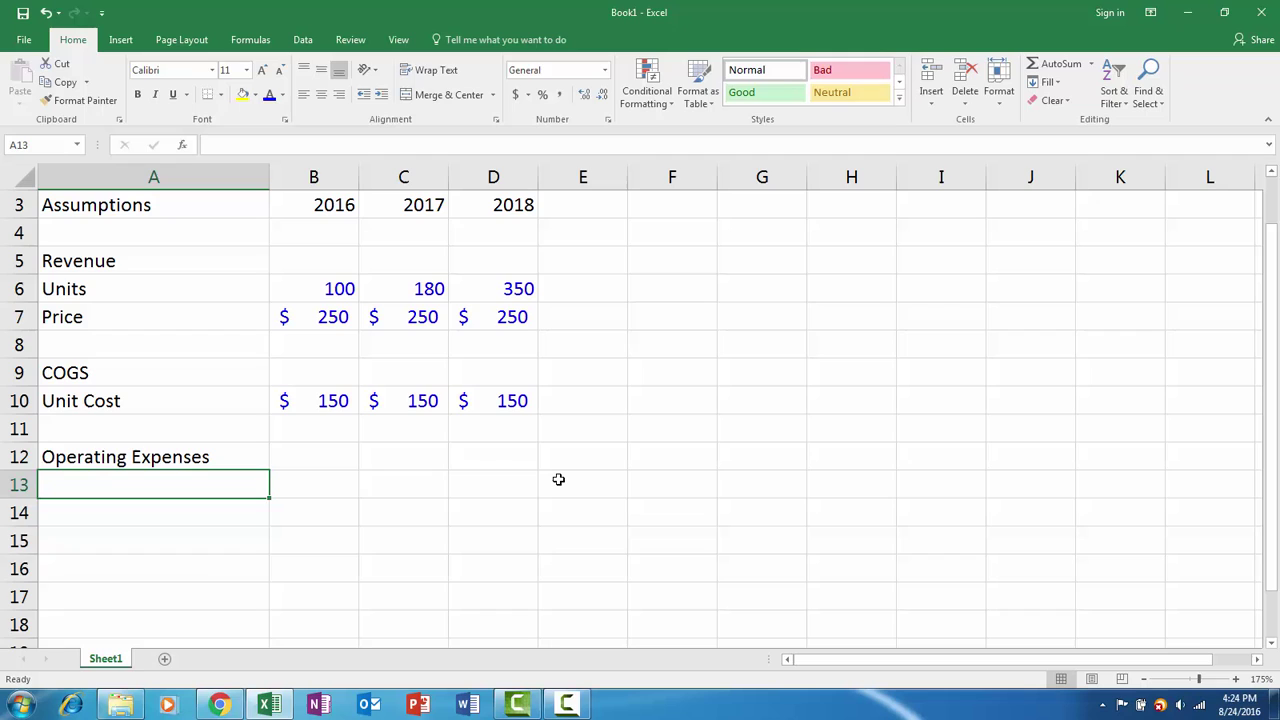
text(Pay)
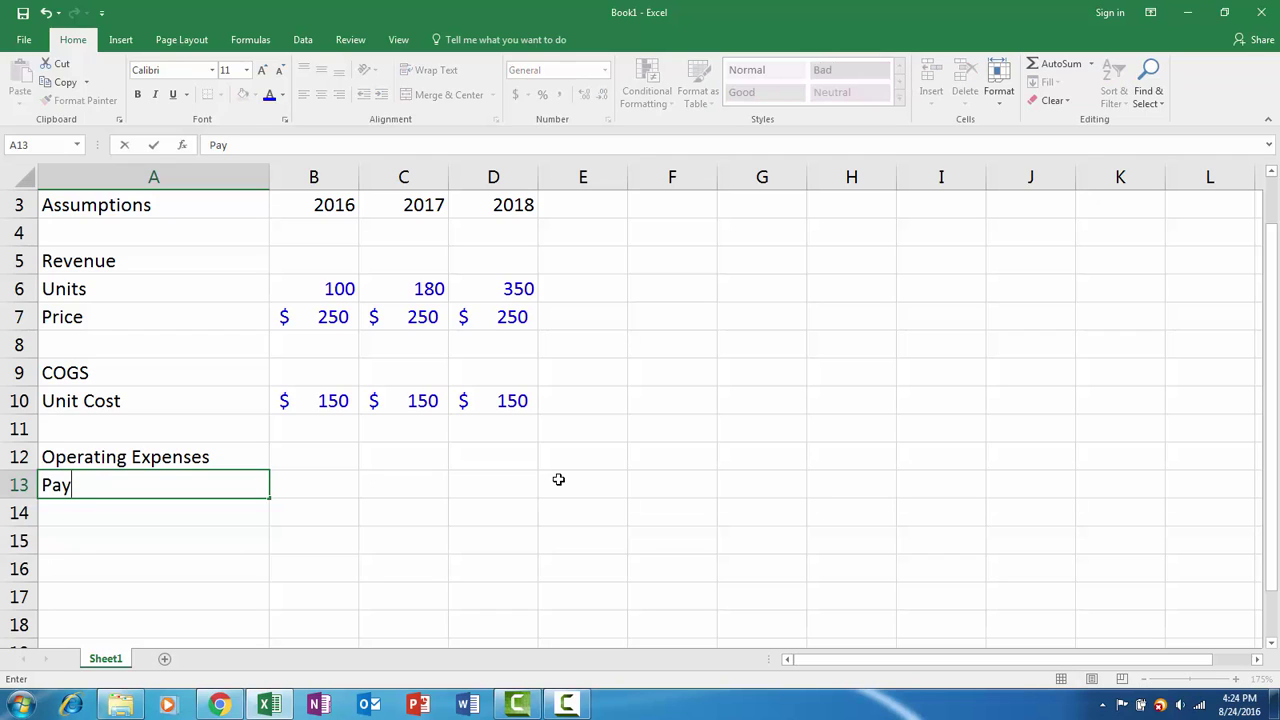
text(roll)
key(Return)
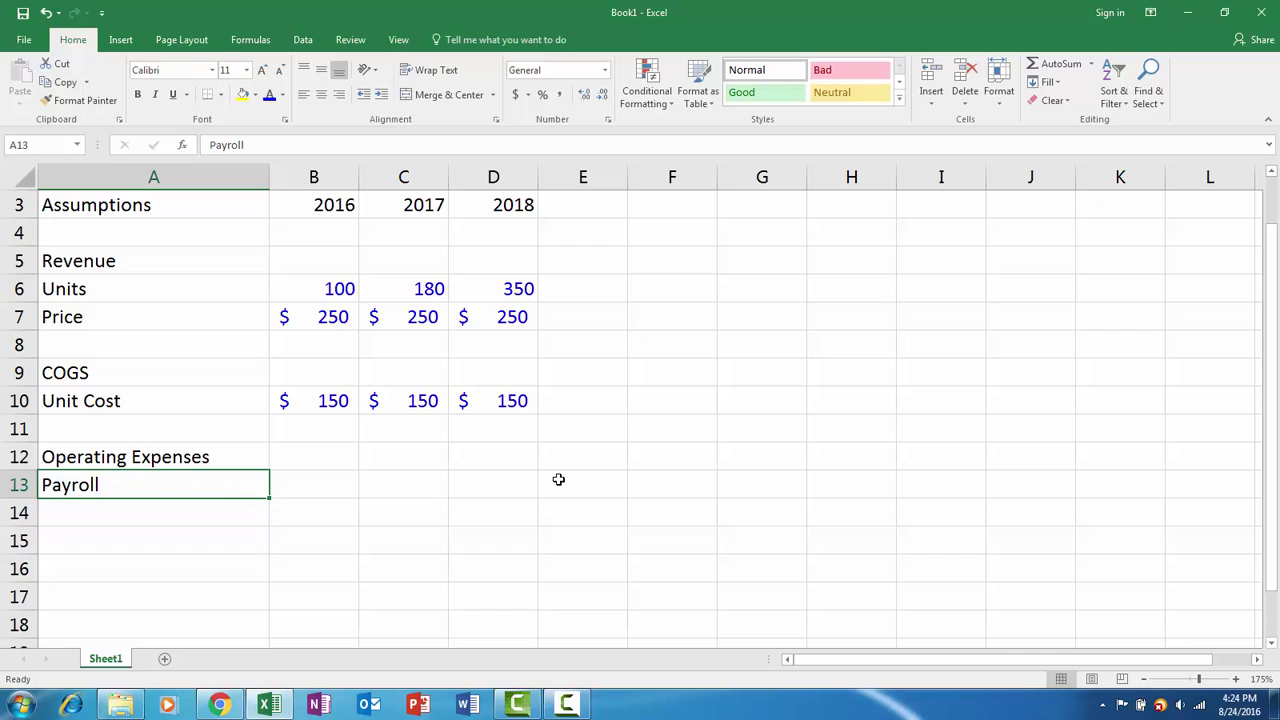
Change the label in A13 to Labor and enter 10000 as the 2016 amount in B13
key(Right)
key(Left)
text(Labor)
key(Return)
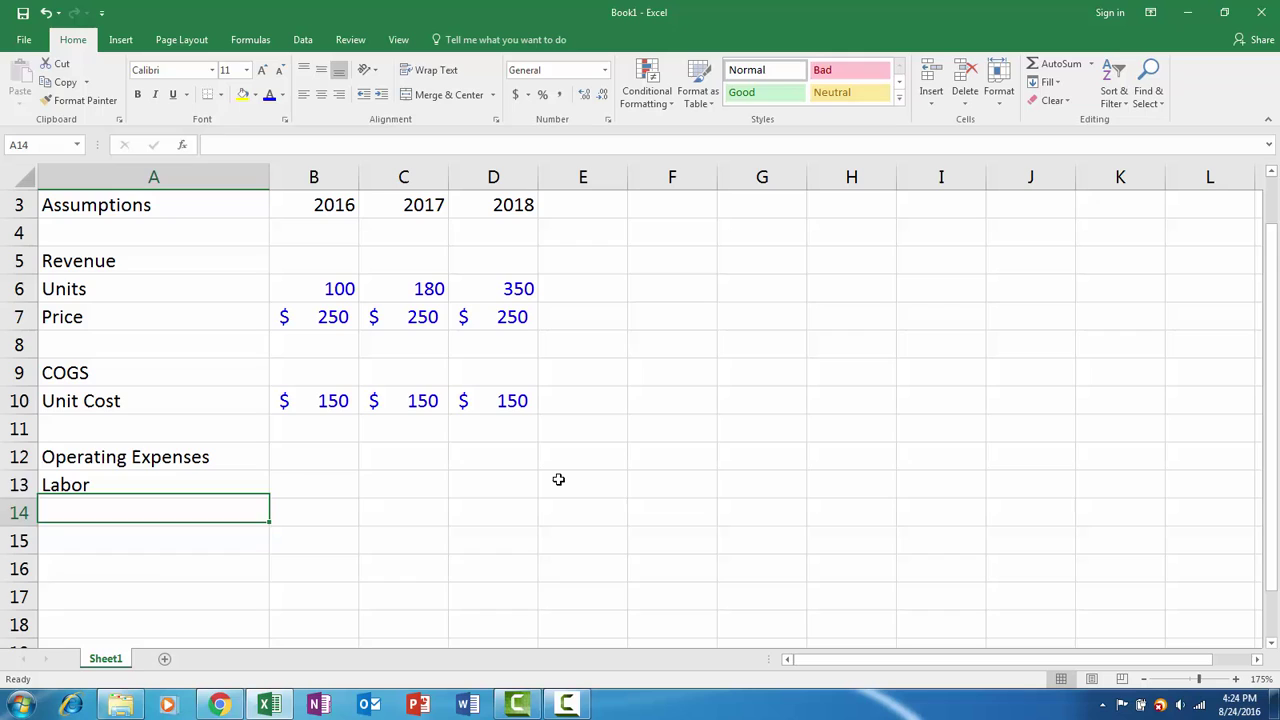
key(Up)
key(Right)
text(10)
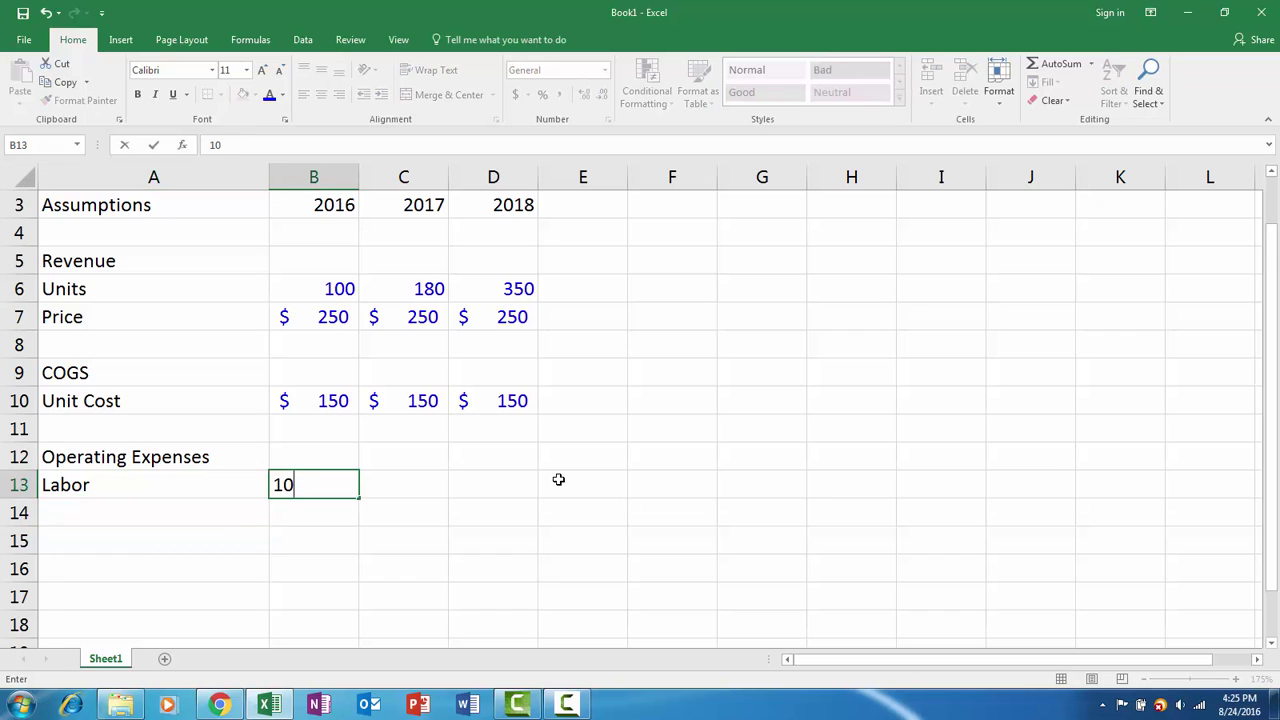
text(000)
key(Return)
key(Up)
key(ctrl+c)
key(Right)
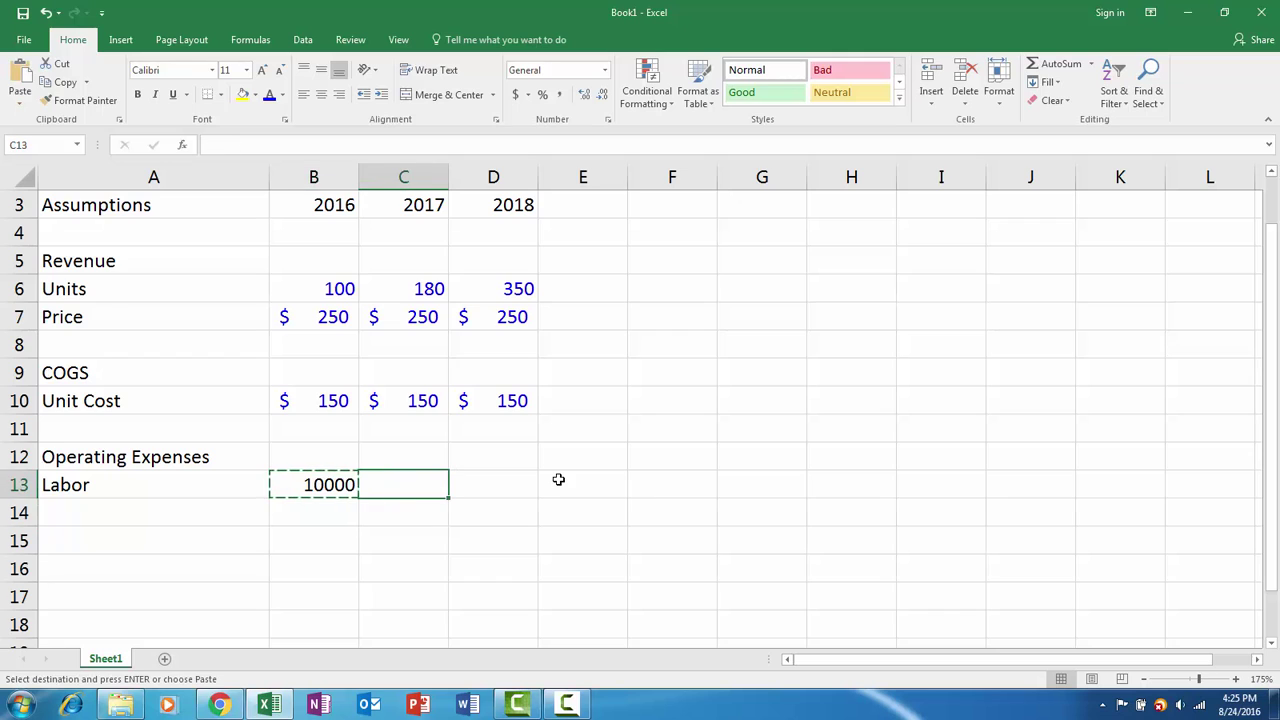
key(Left)
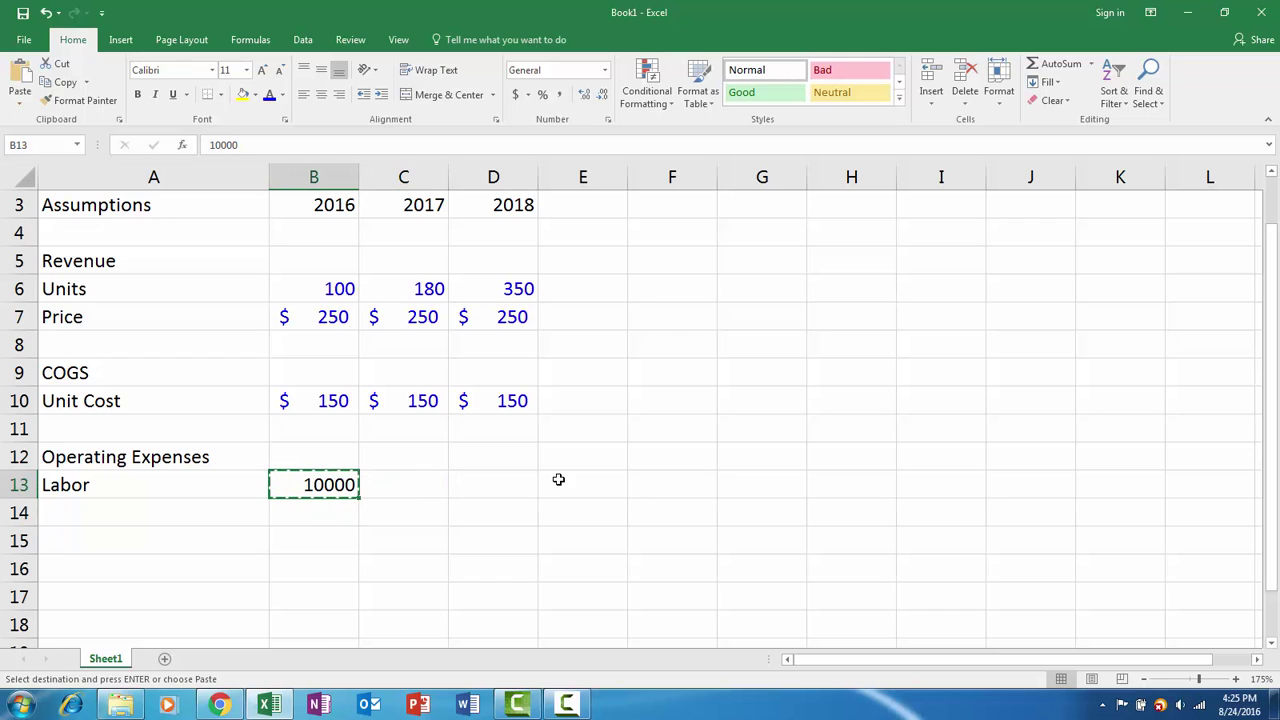
key(Escape)
Copy the formatted unit cost cell B10 onto B13 and set the 2016 labor amount to 10,000
key(Up)
key(Up)
key(Up)
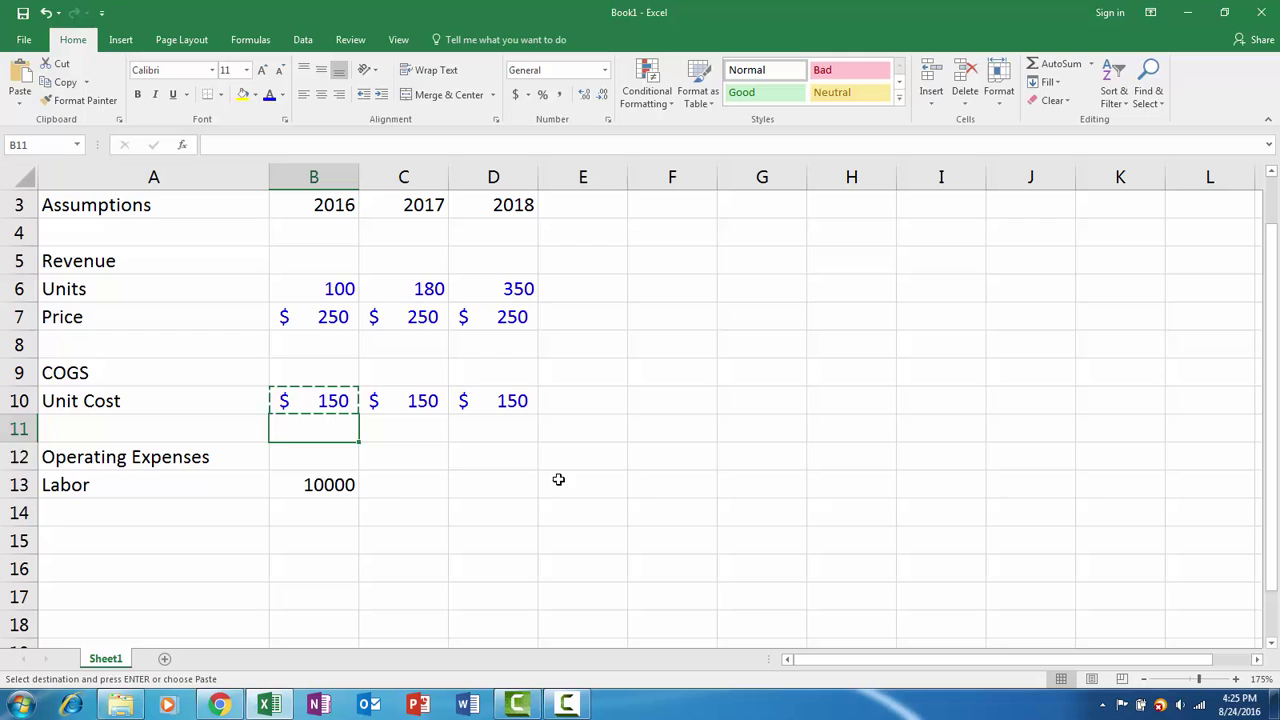
key(Down)
key(Down)
key(ctrl+v)
text(150)
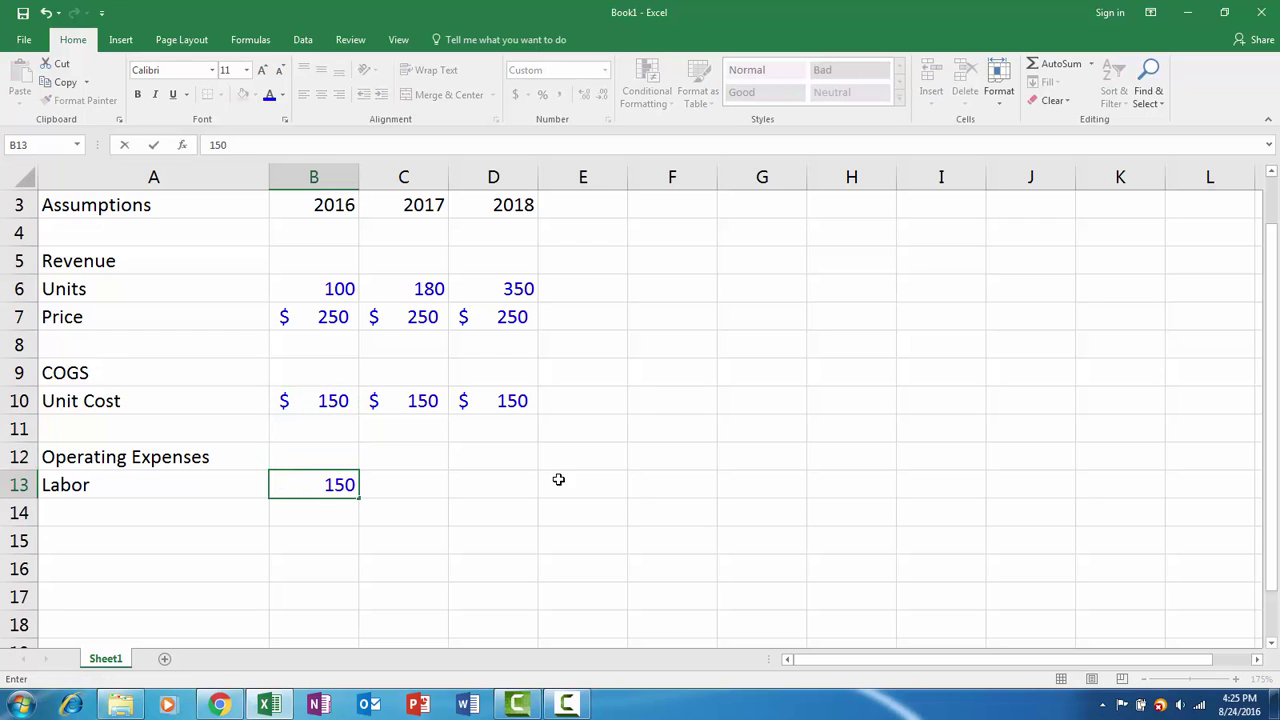
key(BackSpace)
text(0,00)
text(000)
key(ctrl+Return)
key(Right)
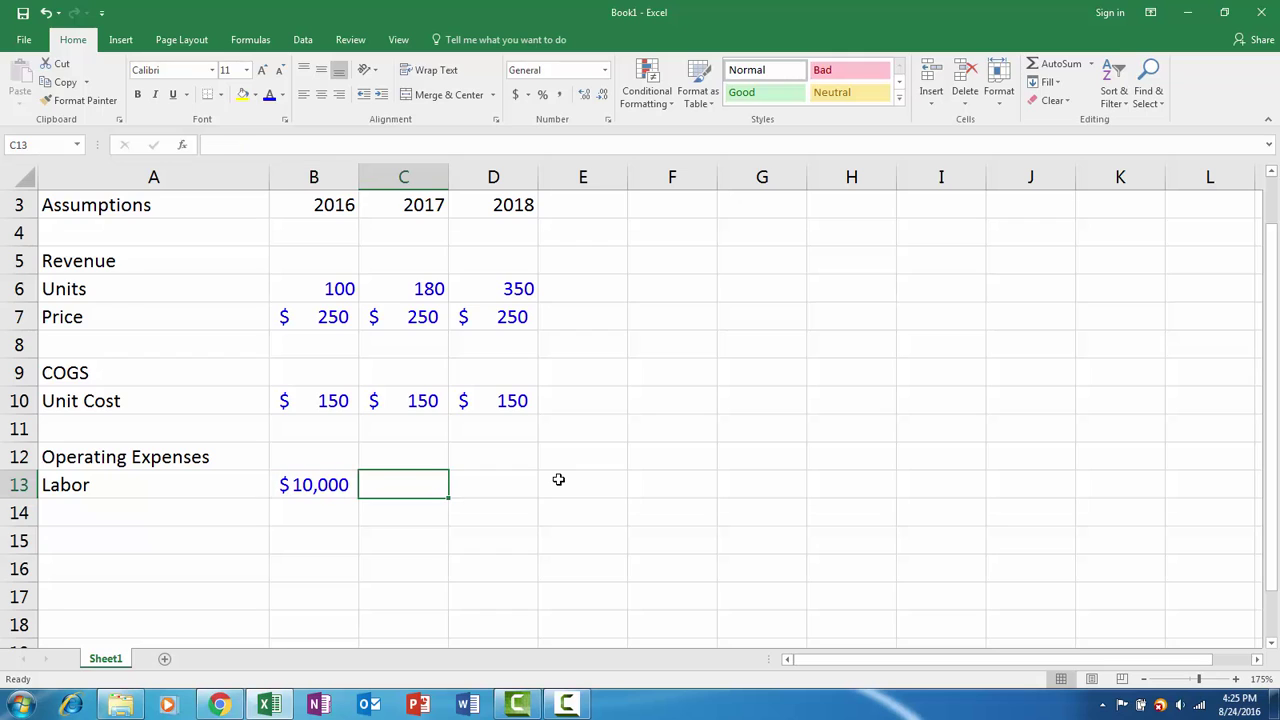
text(1500)
key(Left)
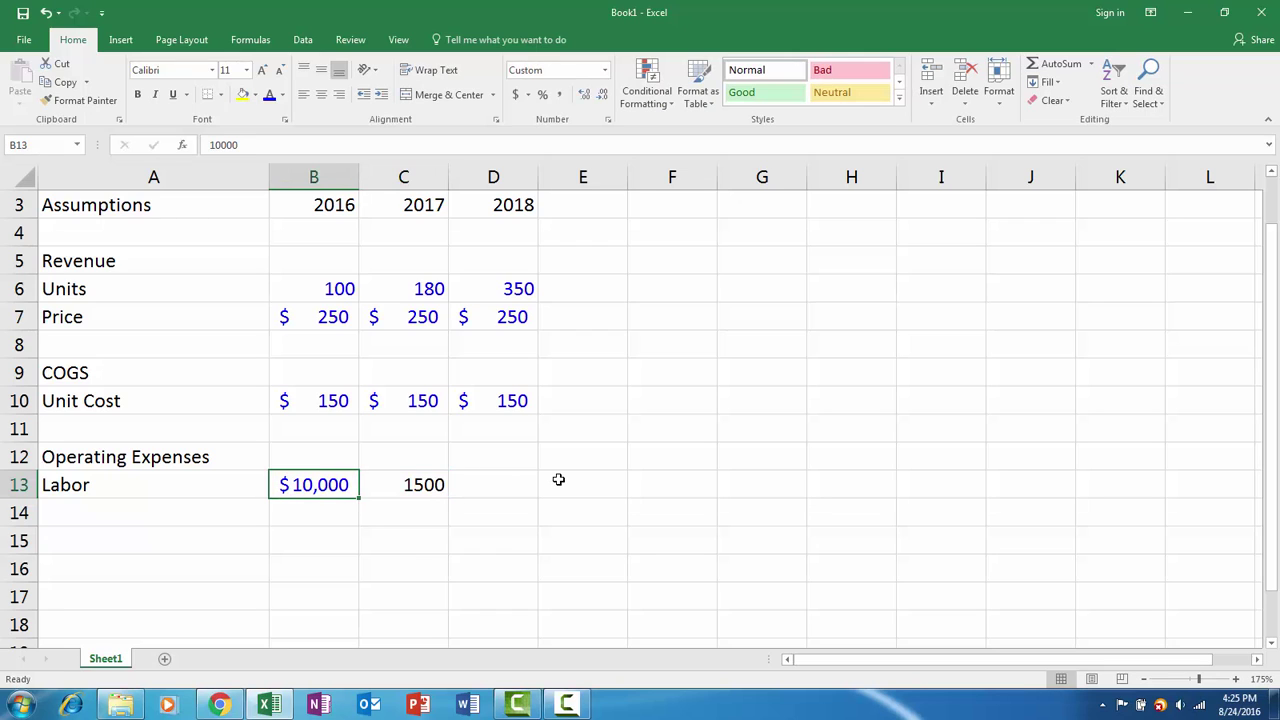
Copy the 2016 labor amount in B13 to the 2017 and 2018 cells C13 and D13
key(ctrl+c)
key(Right)
key(ctrl+v)
key(Right)
key(ctrl+v)
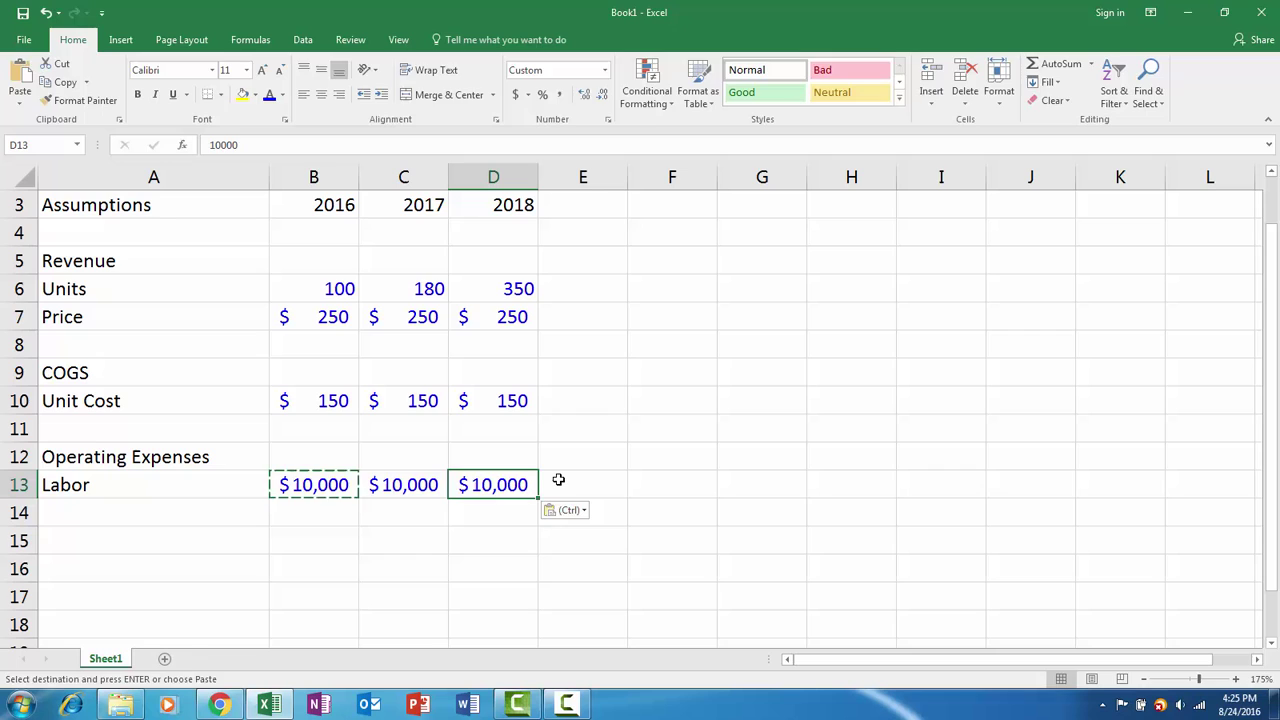
Set the labor amounts to 20,000 for 2018 in D13 and 15,000 for 2017 in C13
text(200)
key(Return)
key(Up)
key(Left)
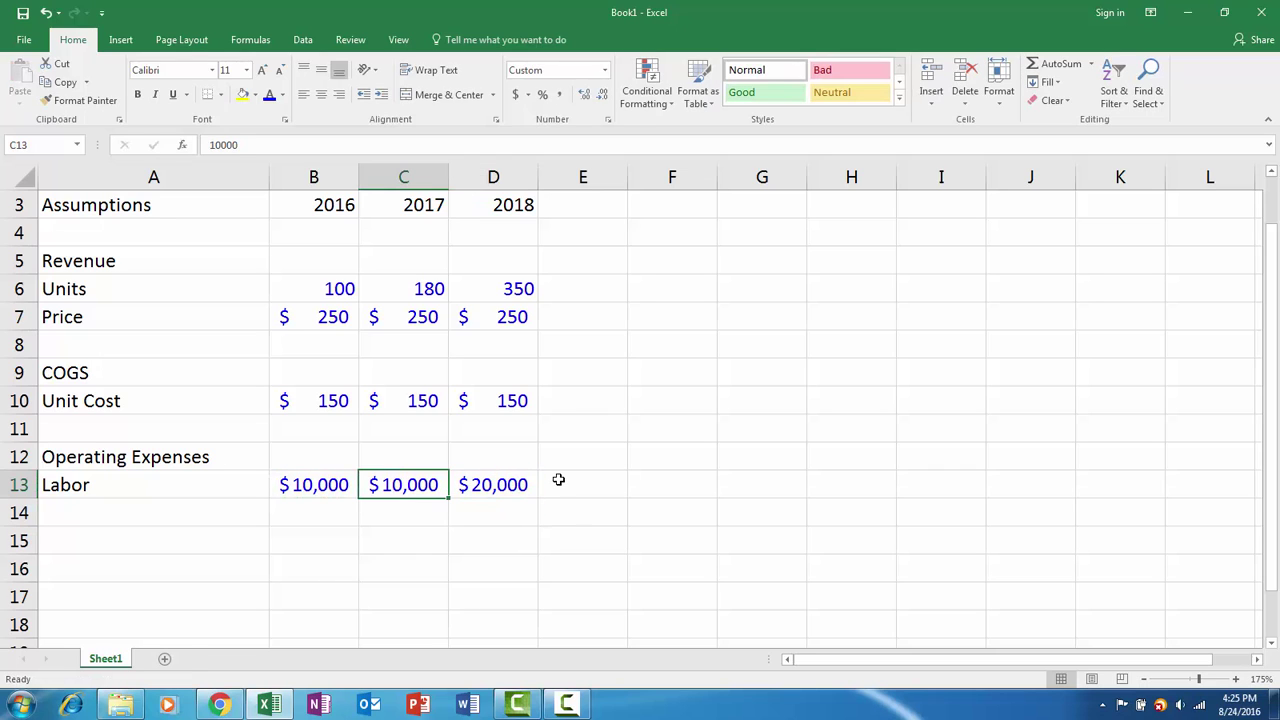
key(F2)
key(BackSpace)
text(5)
key(ctrl+Return)
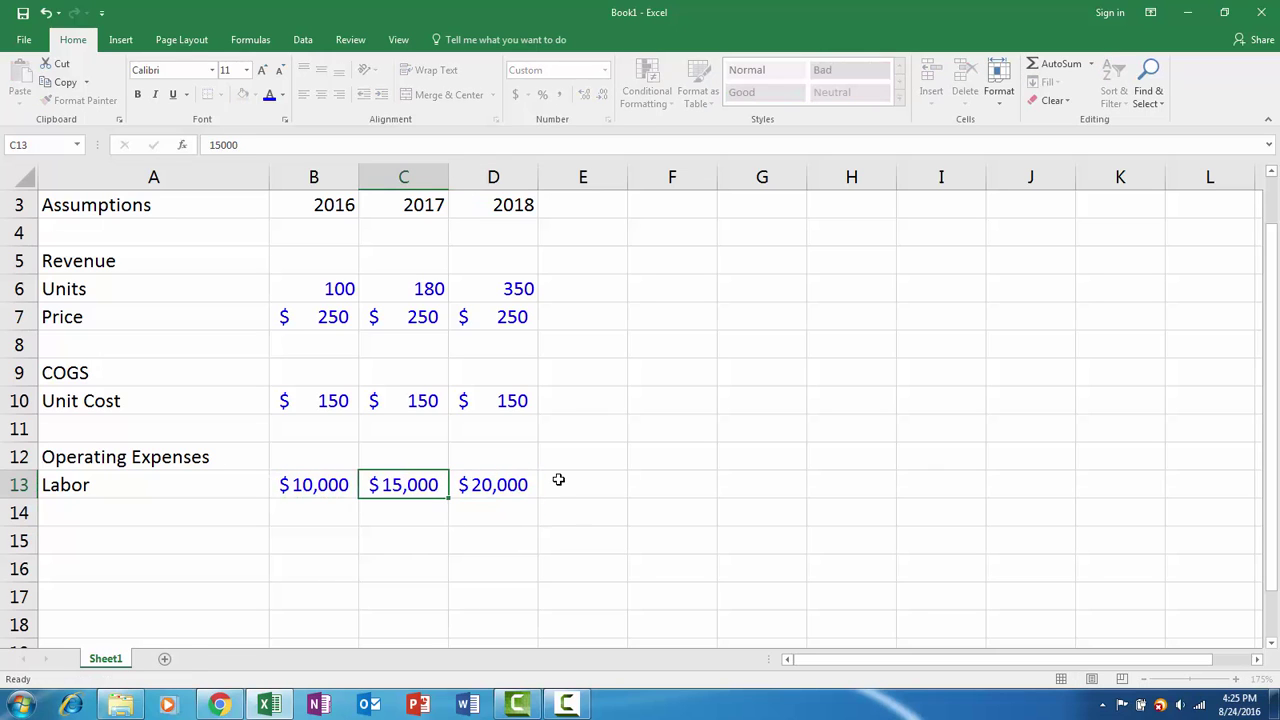
Add the label Marketing in A14 below Labor
key(Left)
key(Left)
key(Down)
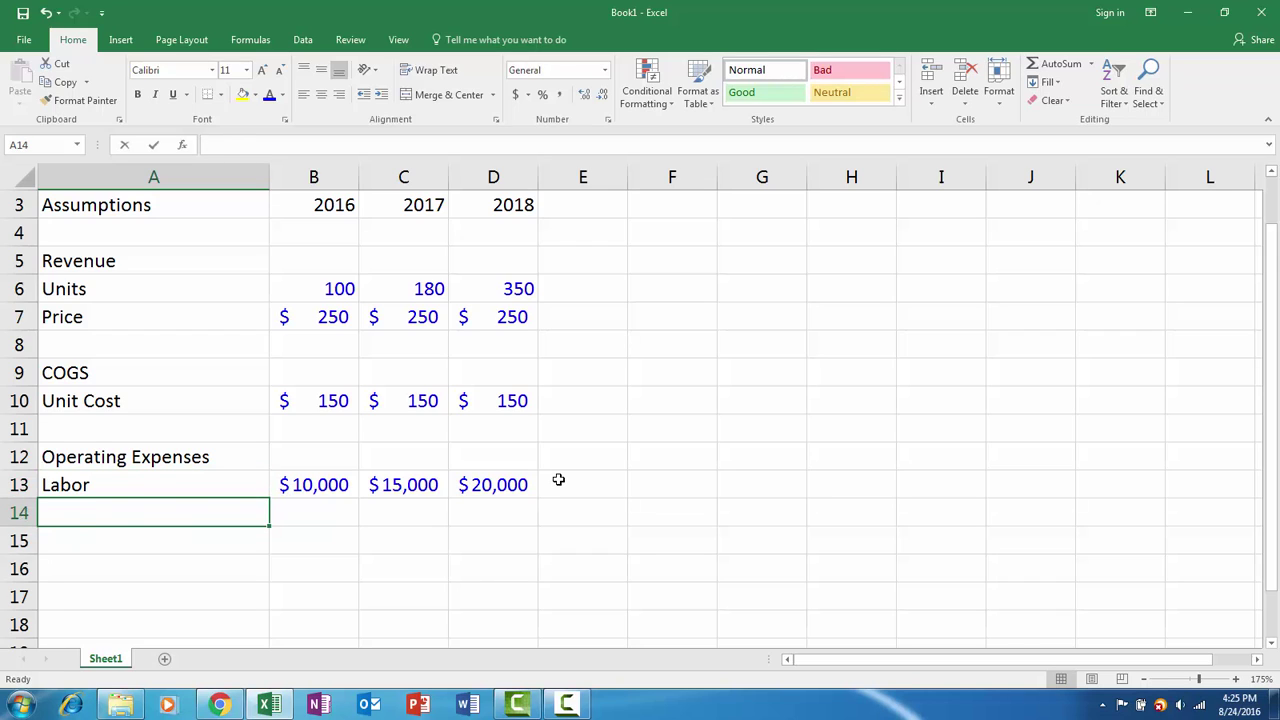
text(Marketing)
key(Return)
Copy the formatted 2016 labor cell B13 onto B14 and enter 50000 as the 2016 marketing amount
key(Up)
key(Right)
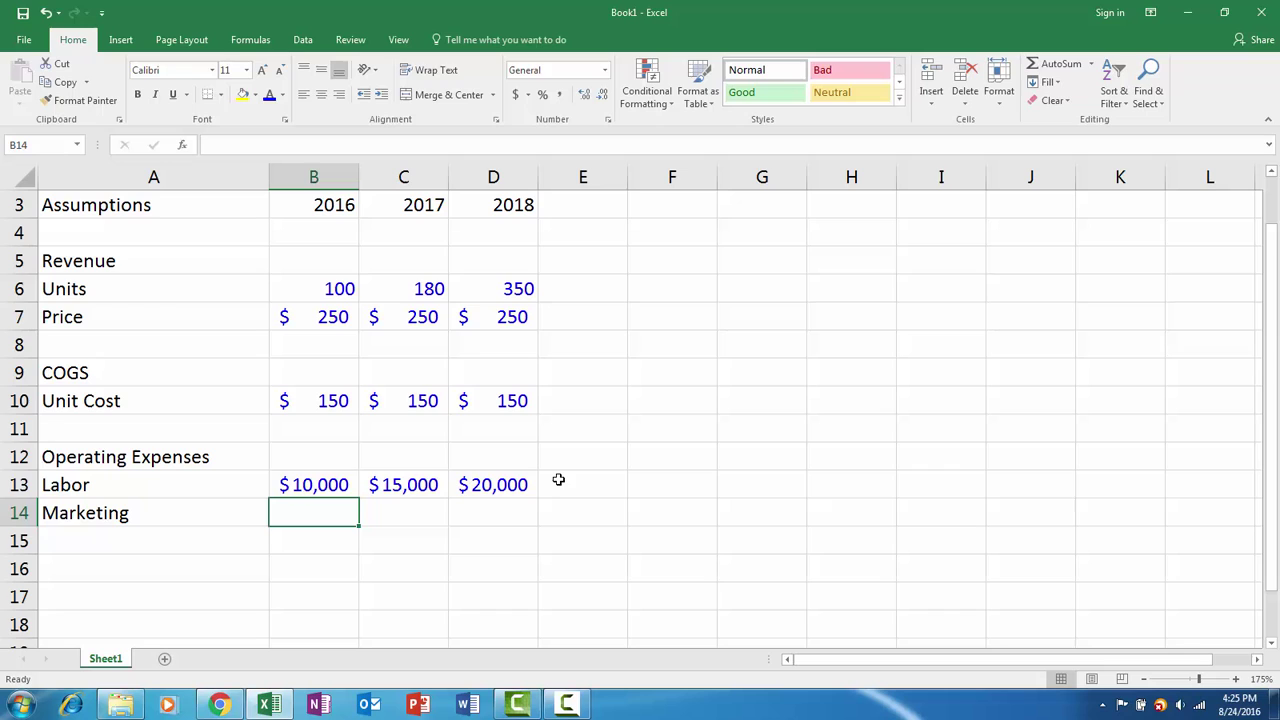
key(Up)
key(ctrl+c)
key(Down)
key(ctrl+v)
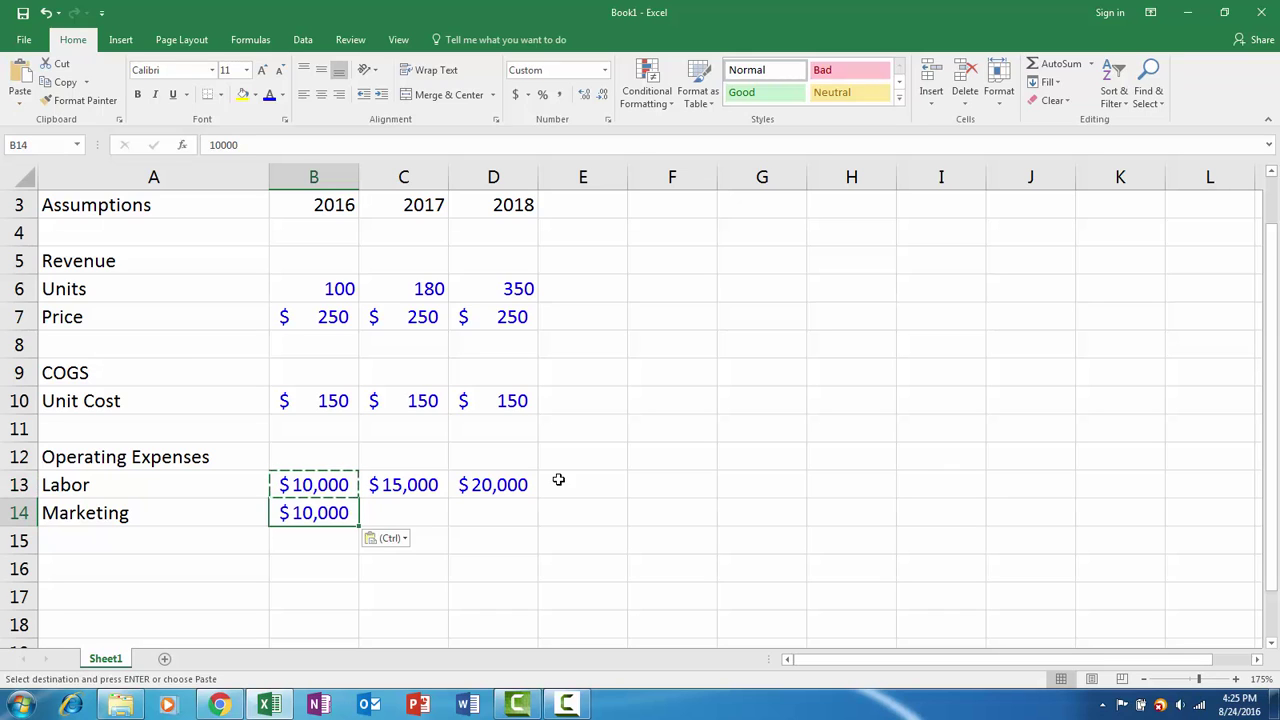
text(50000)
key(Return)
key(Up)
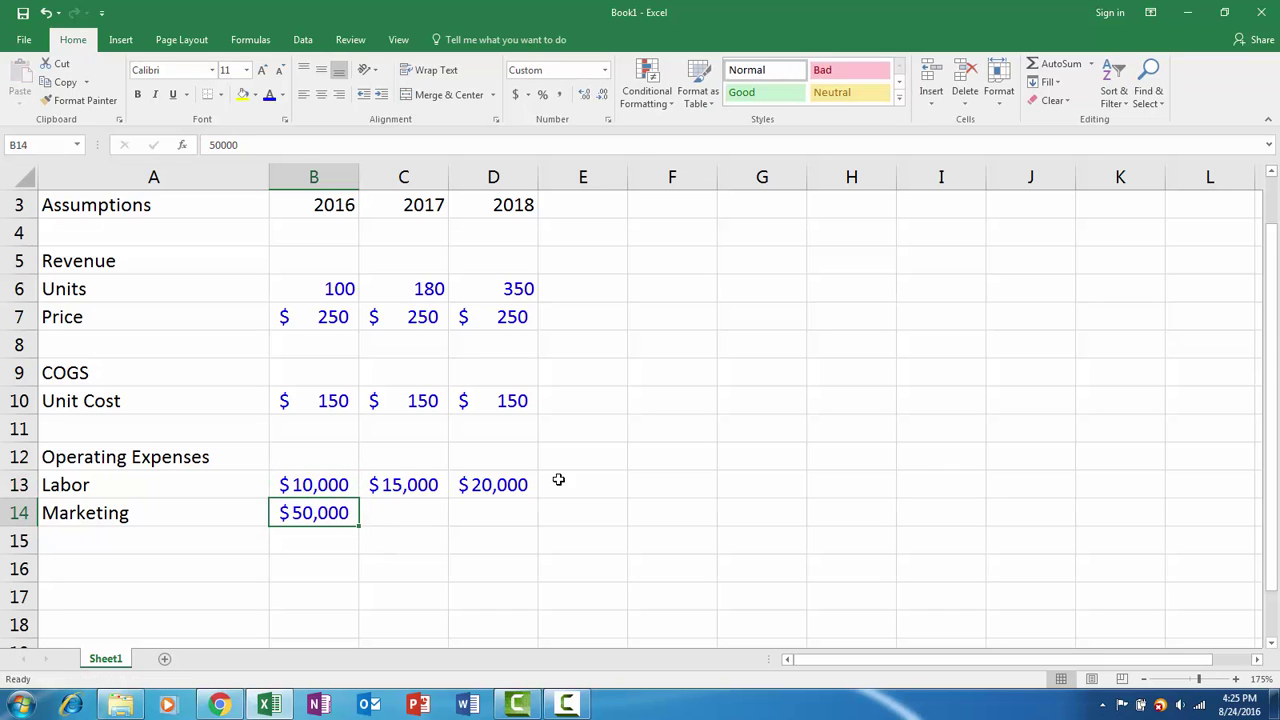
Set the 2016 marketing amount in B14 to 5,000 and copy it to the 2017 and 2018 cells C14 and D14
text(5000)
key(ctrl+Return)
key(shift+Right)
key(shift+Left)
key(ctrl+c)
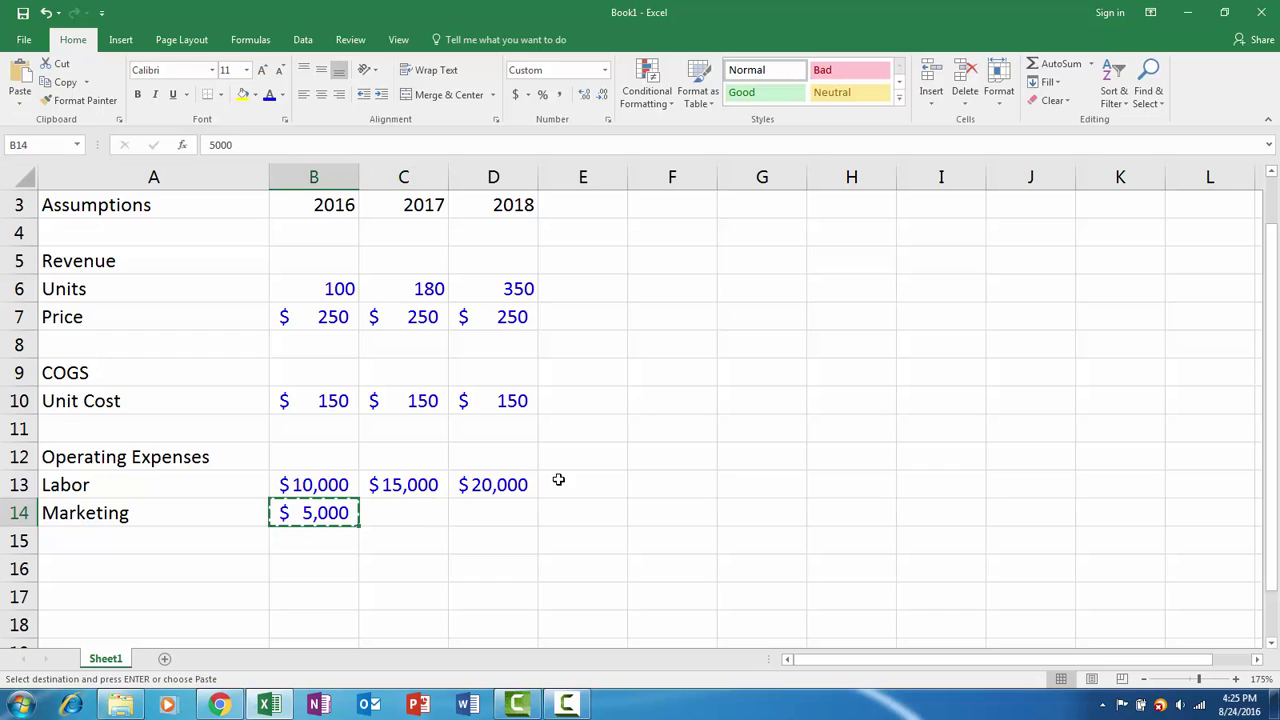
key(shift+Right)
key(shift+Right)
key(ctrl+v)
key(shift+Left)
key(shift+Left)
Set the marketing amounts to 6,000 for 2017 in C14 and 7,000 for 2018 in D14
key(Right)
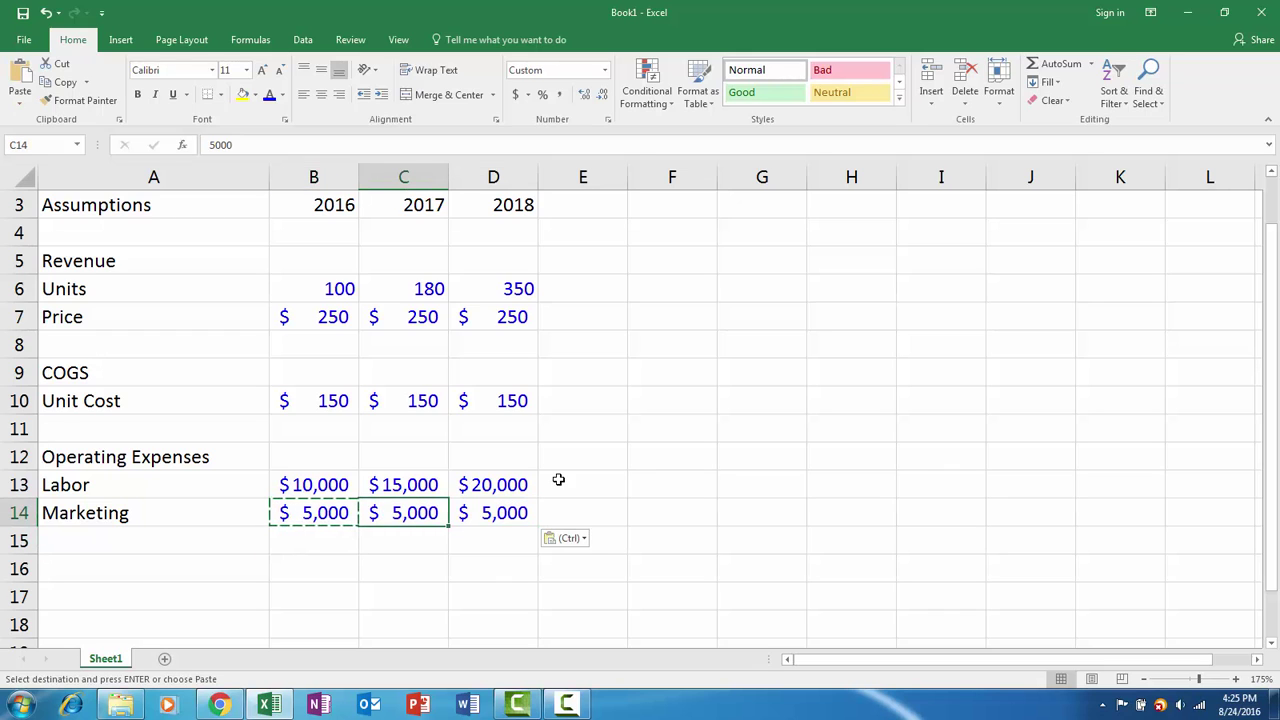
text(6,000)
key(Right)
text(700)
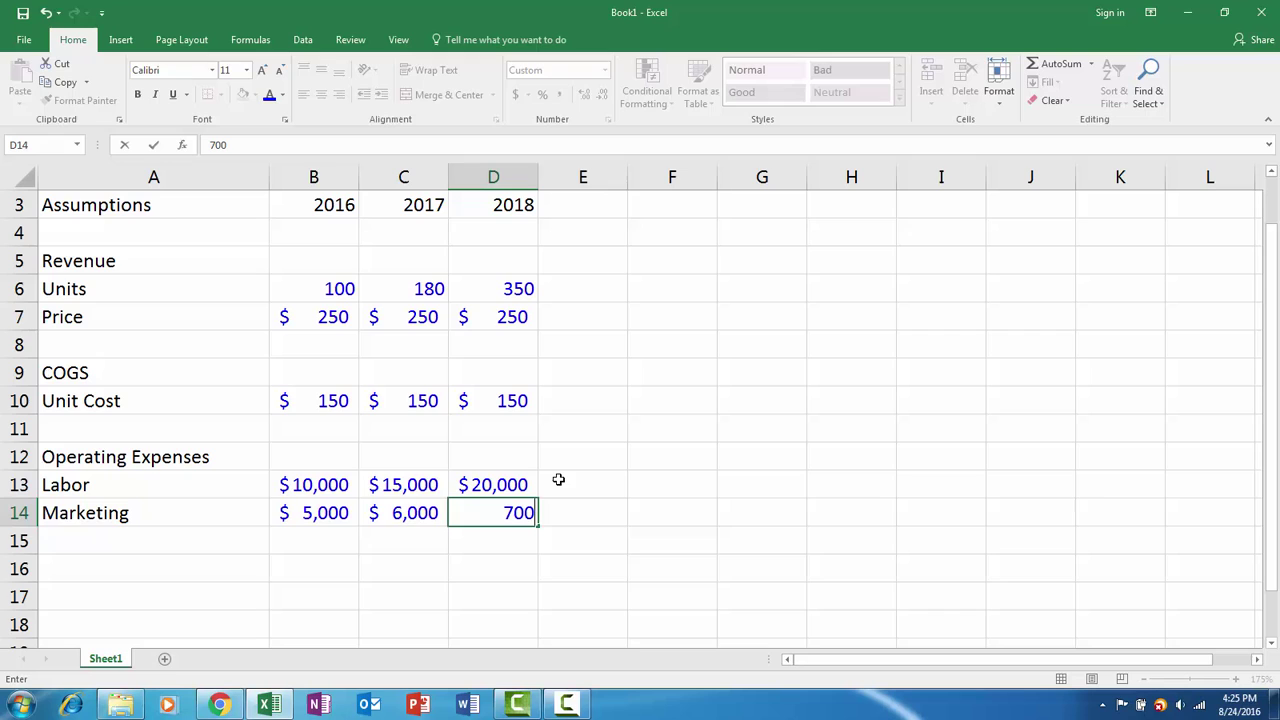
key(Return)
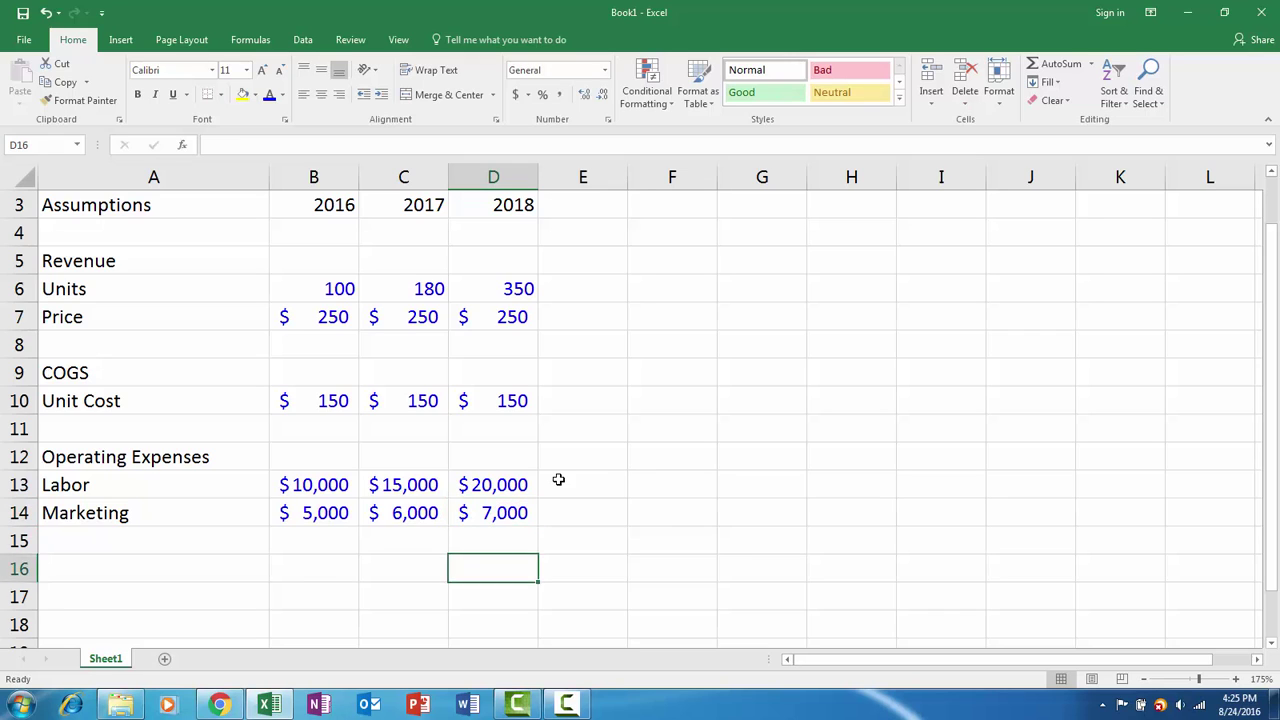
key(Left)
key(Left)
key(Left)
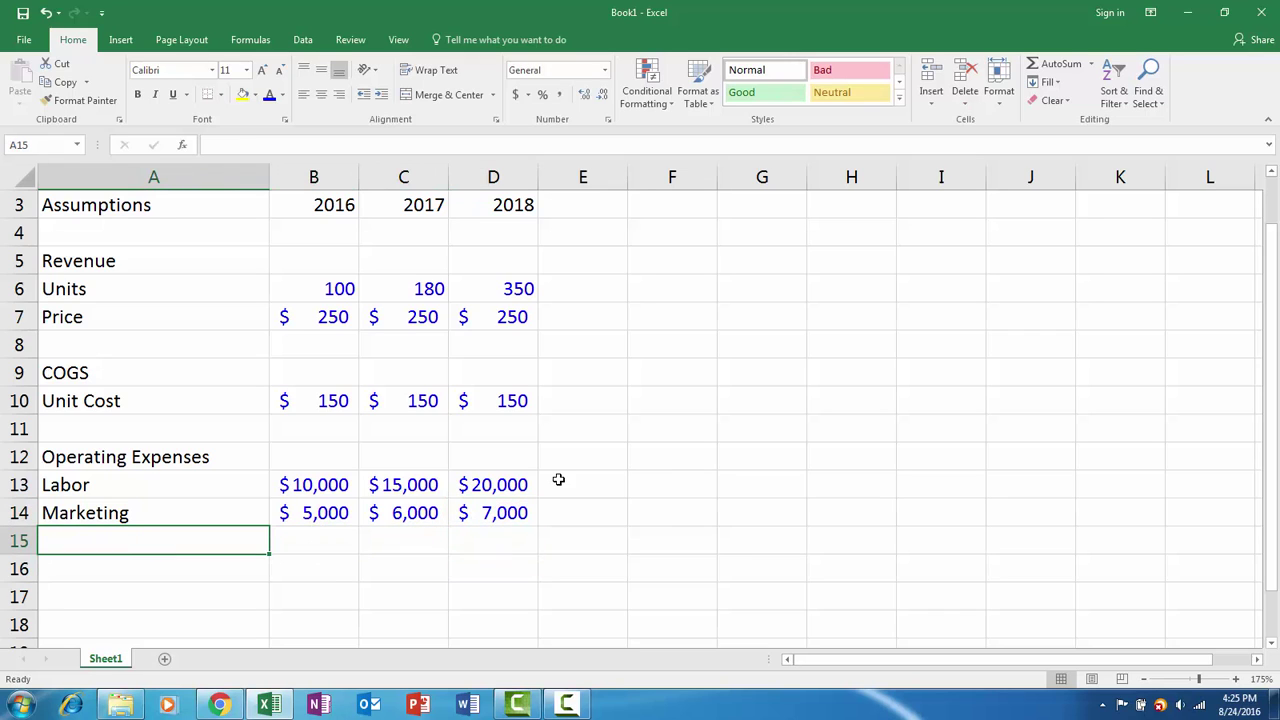
Freeze the panes at cell B4, with the year header in row 3 as the topmost row and column A locked
scroll(542, 411, up, 1)
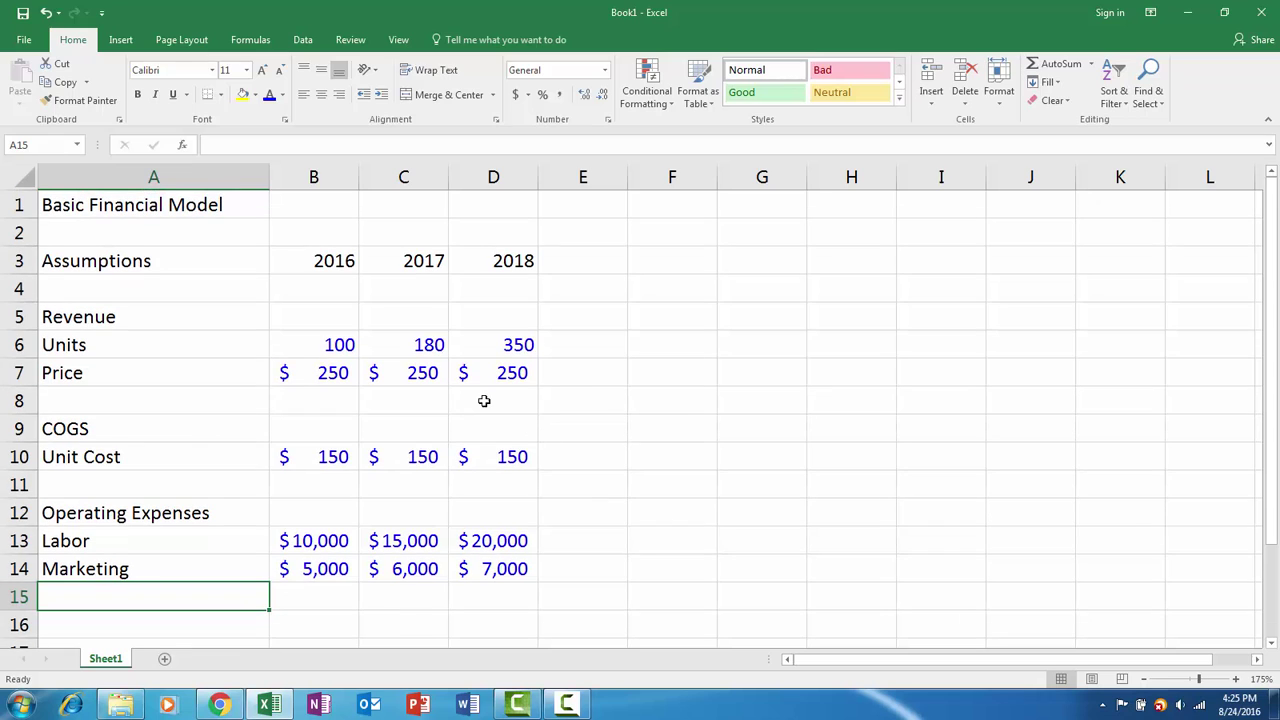
click(332, 290)
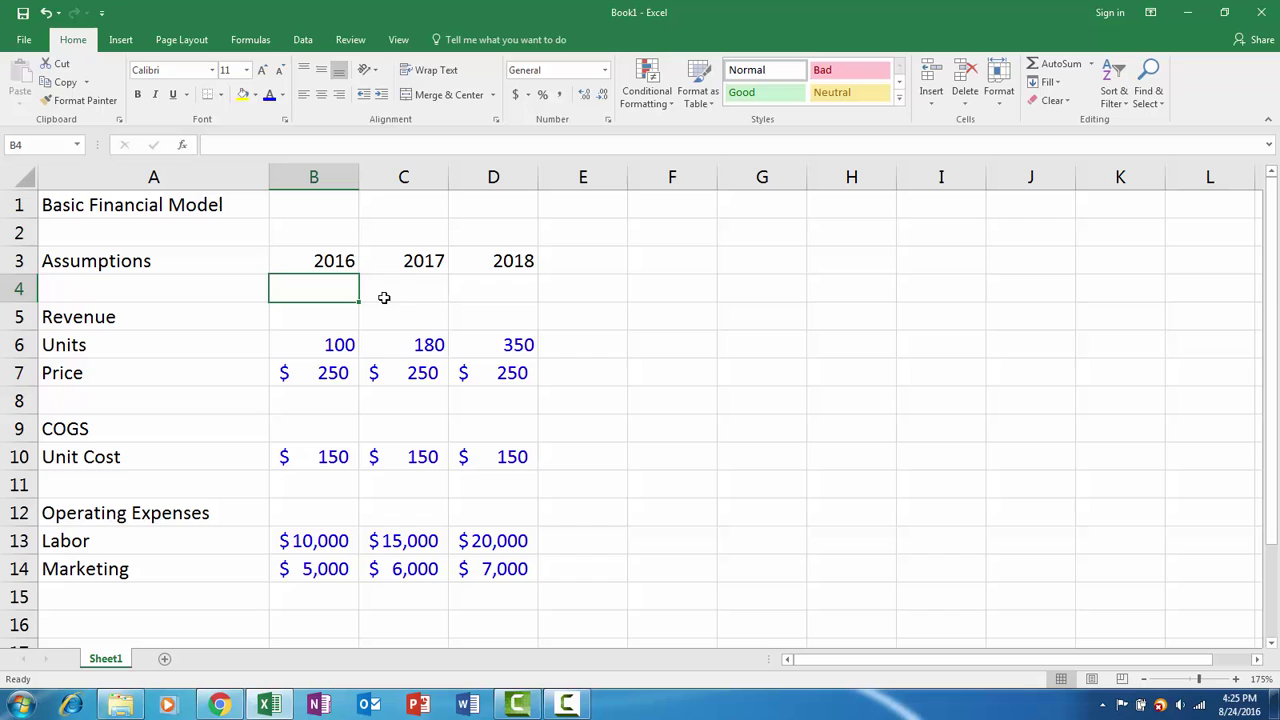
click(398, 40)
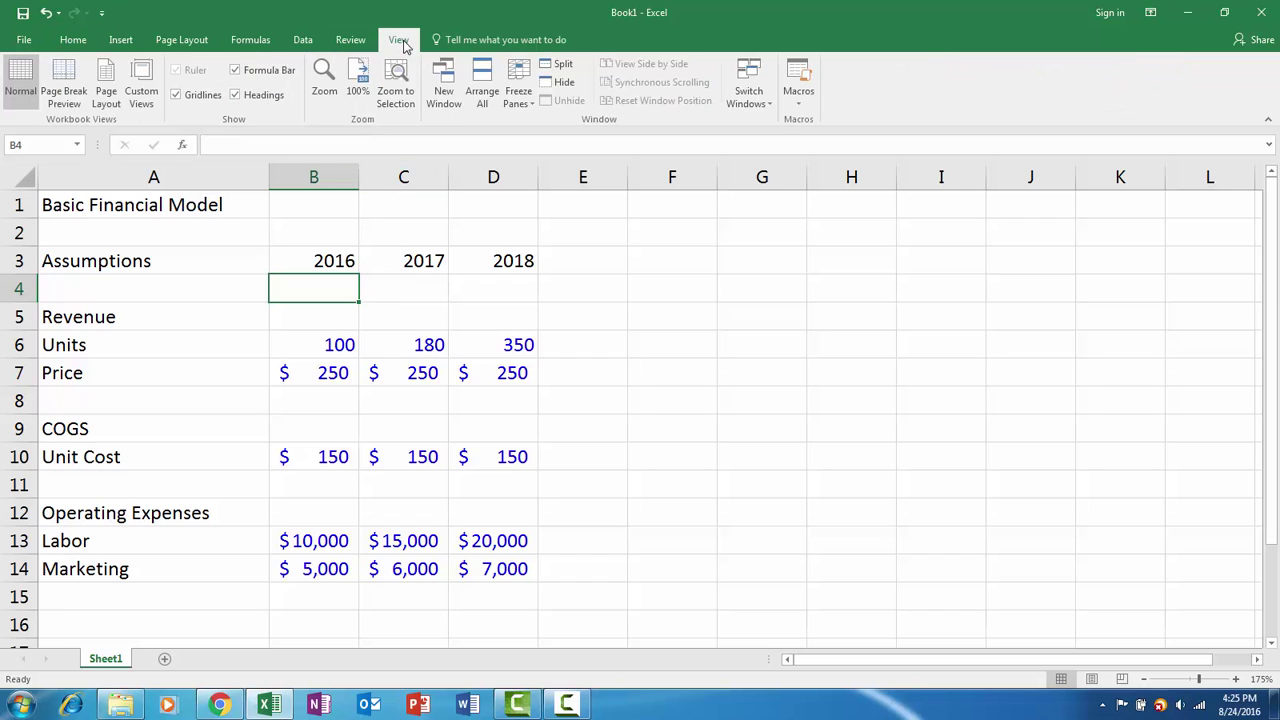
click(446, 334)
scroll(440, 255, down, 1)
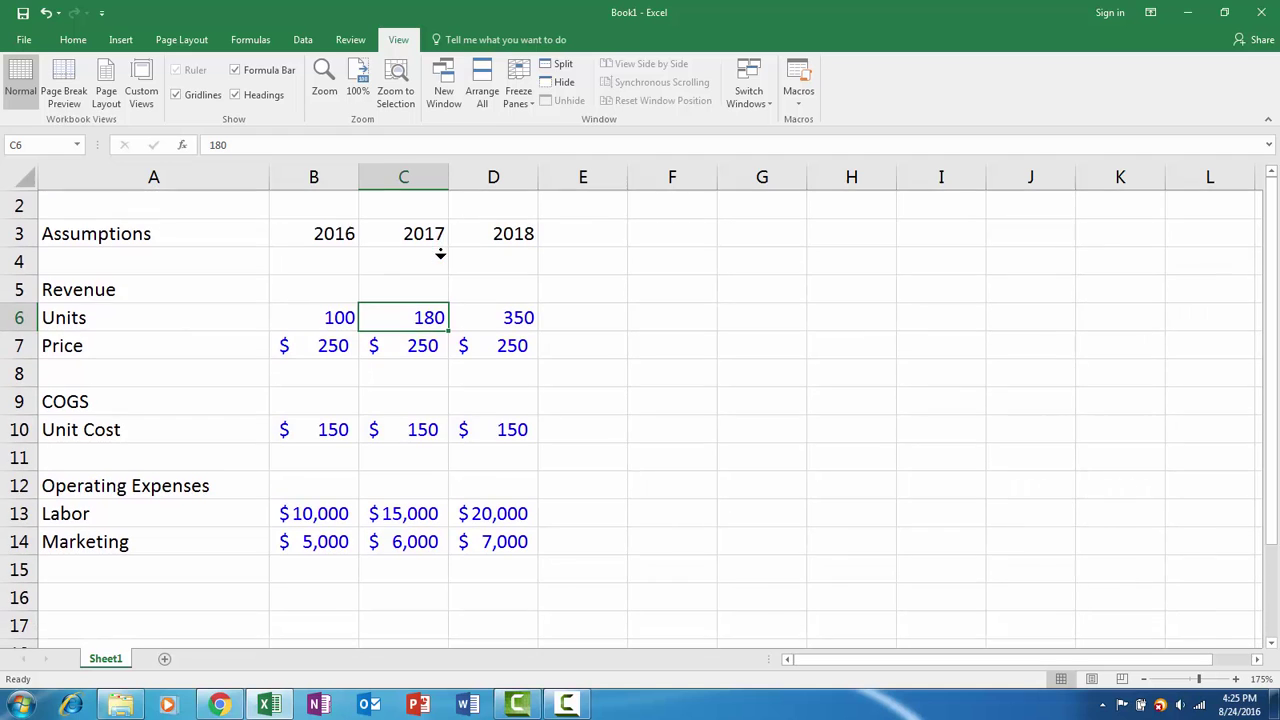
click(336, 203)
click(401, 202)
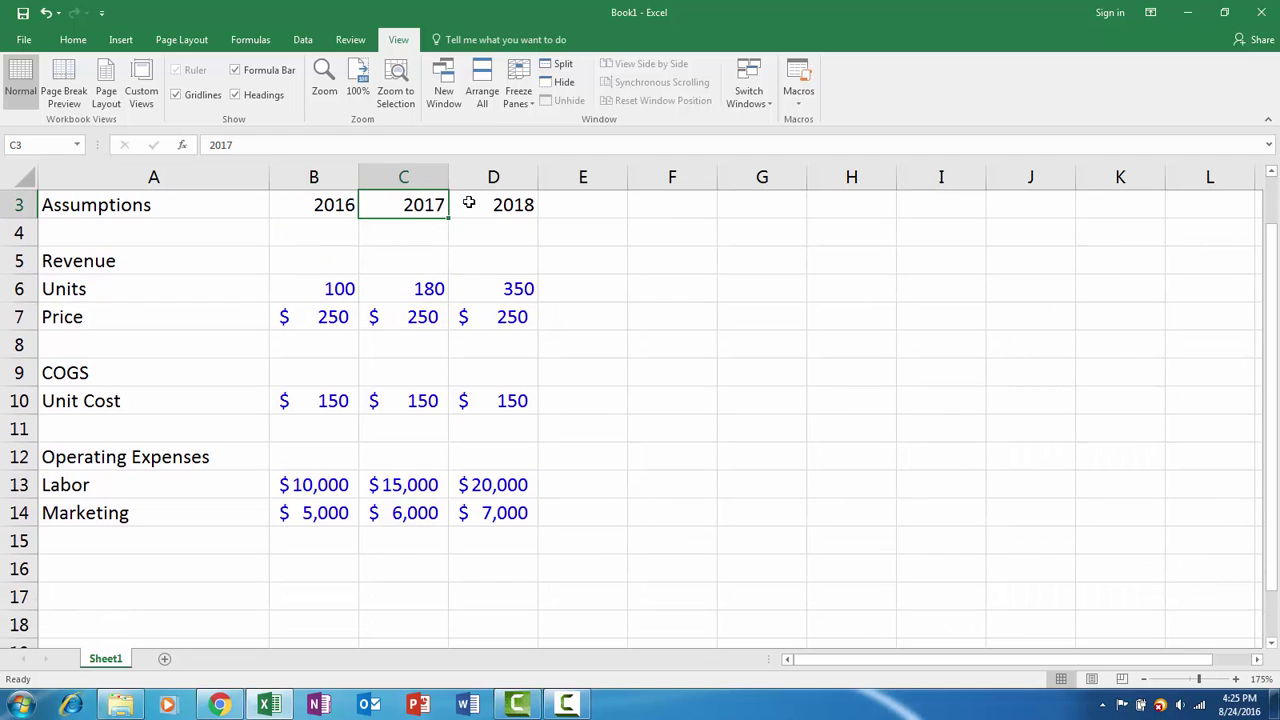
click(464, 202)
click(437, 204)
click(318, 206)
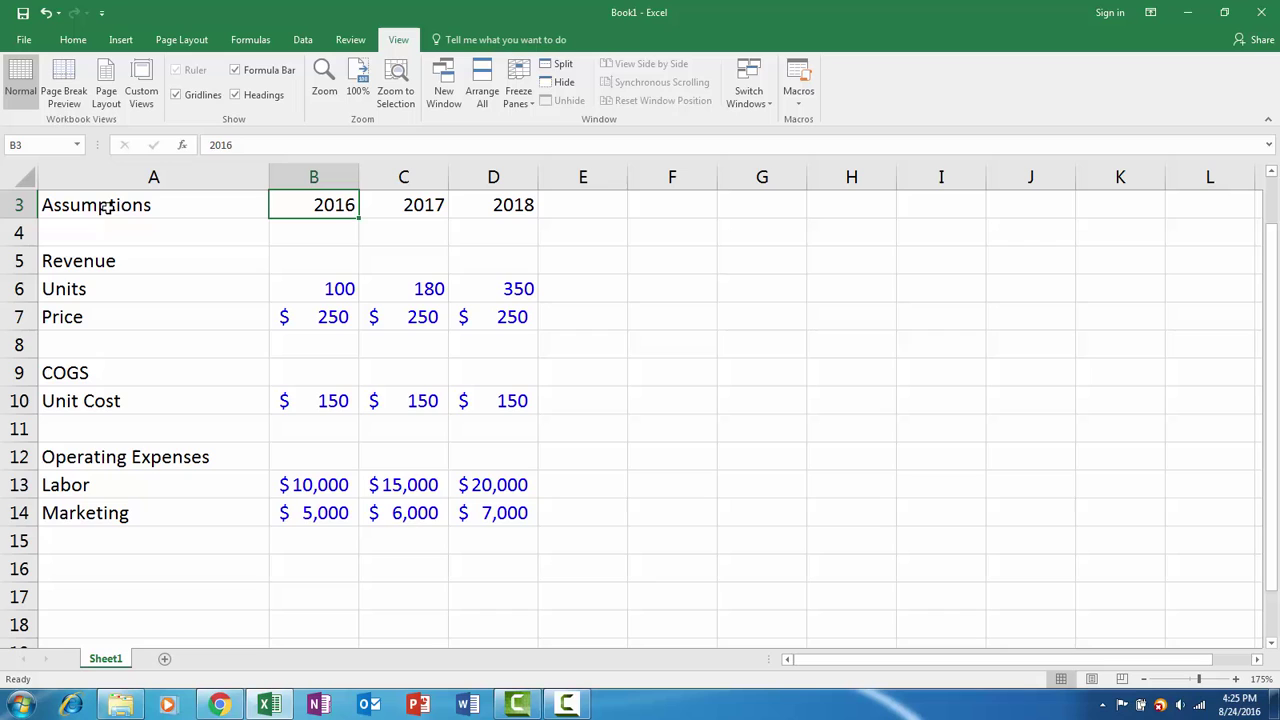
click(306, 226)
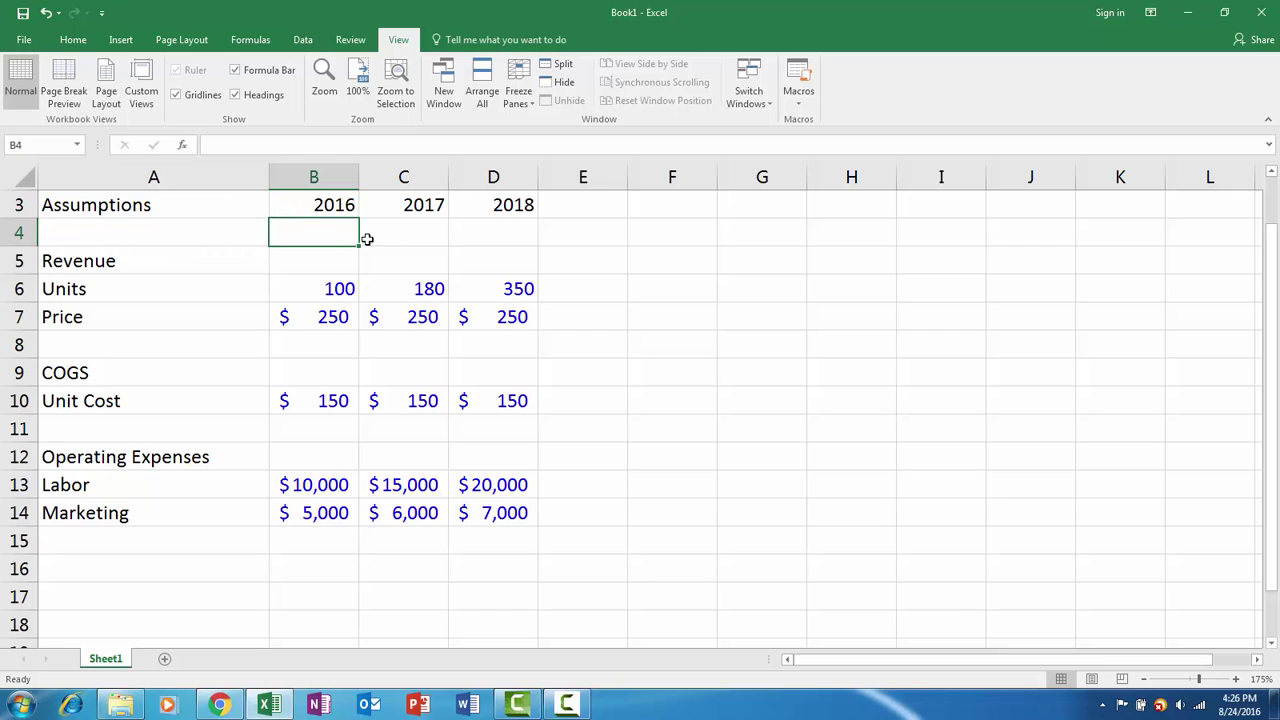
click(518, 92)
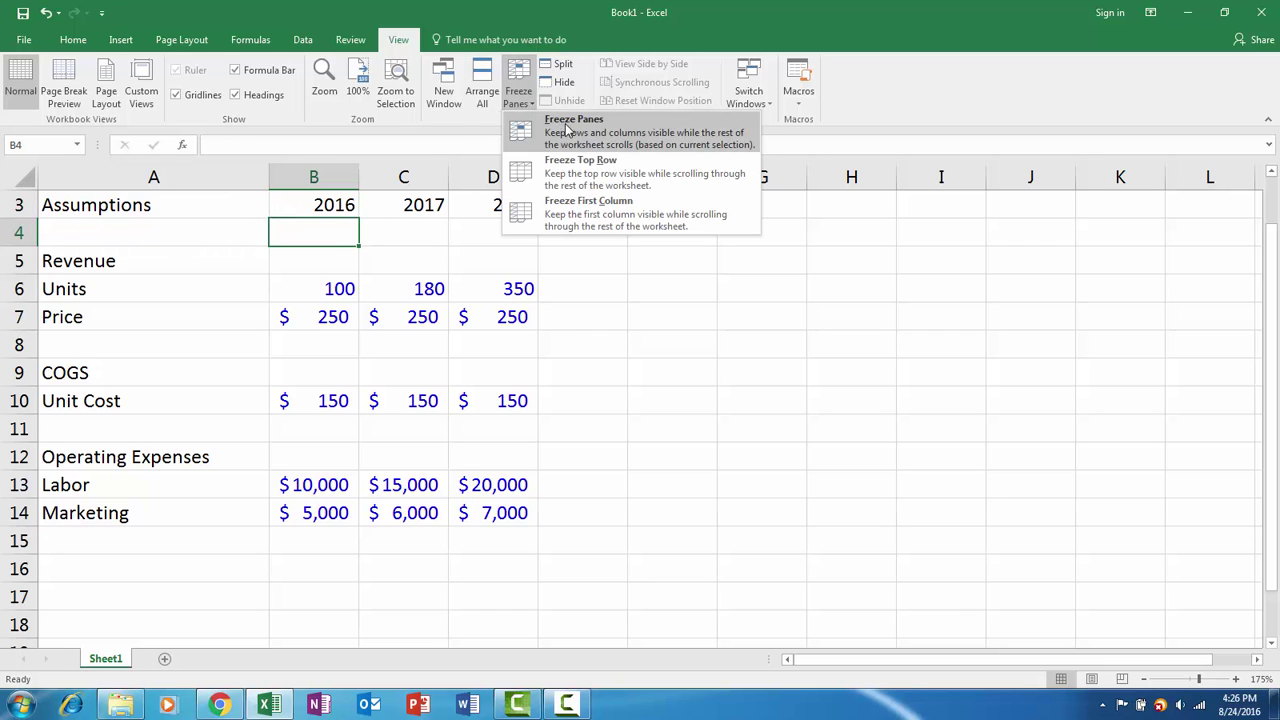
click(572, 133)
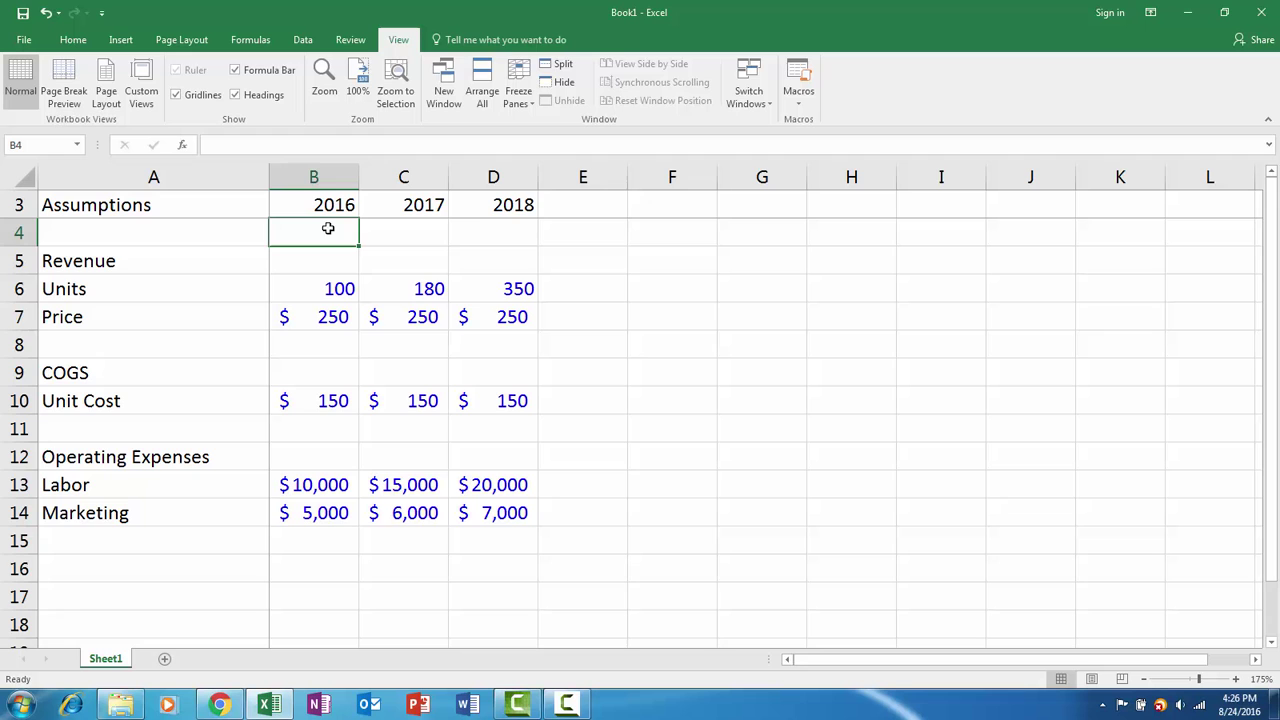
Check how the frozen year header row and label column behave when viewing lower rows and further columns
scroll(415, 197, down, 3)
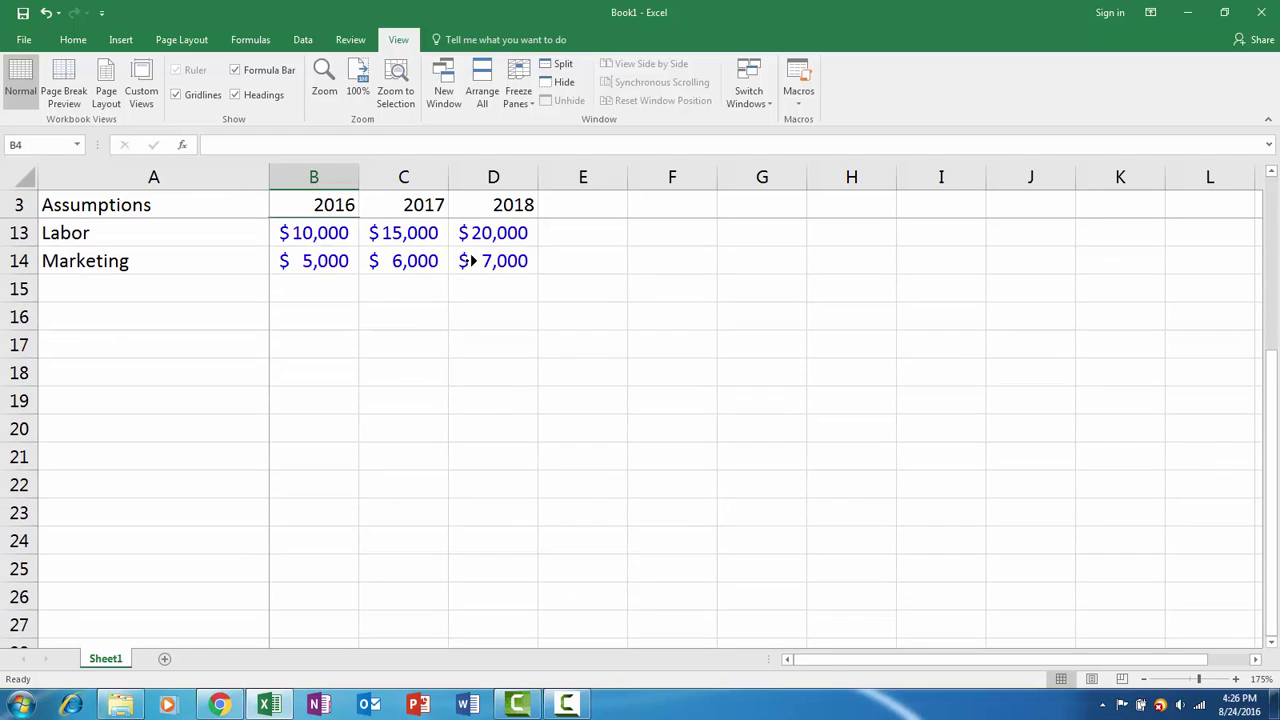
scroll(491, 260, right, 1)
scroll(534, 291, up, 3)
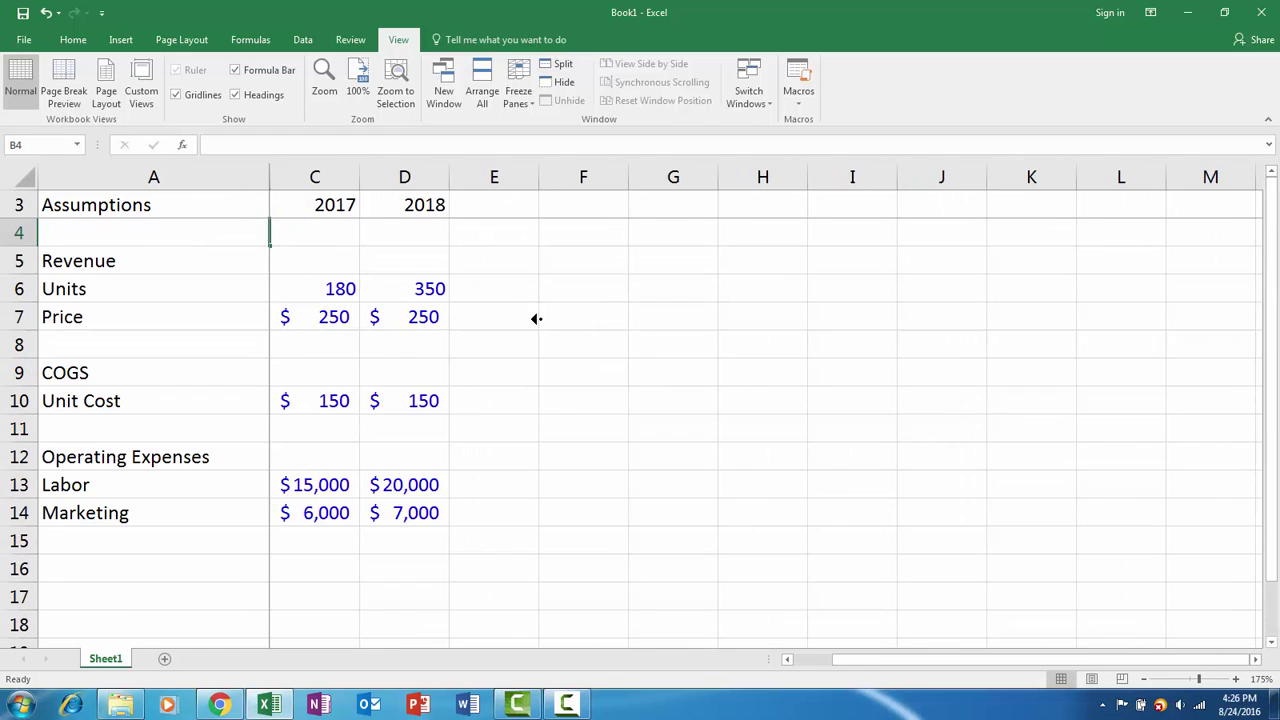
scroll(534, 317, left, 1)
scroll(429, 371, down, 1)
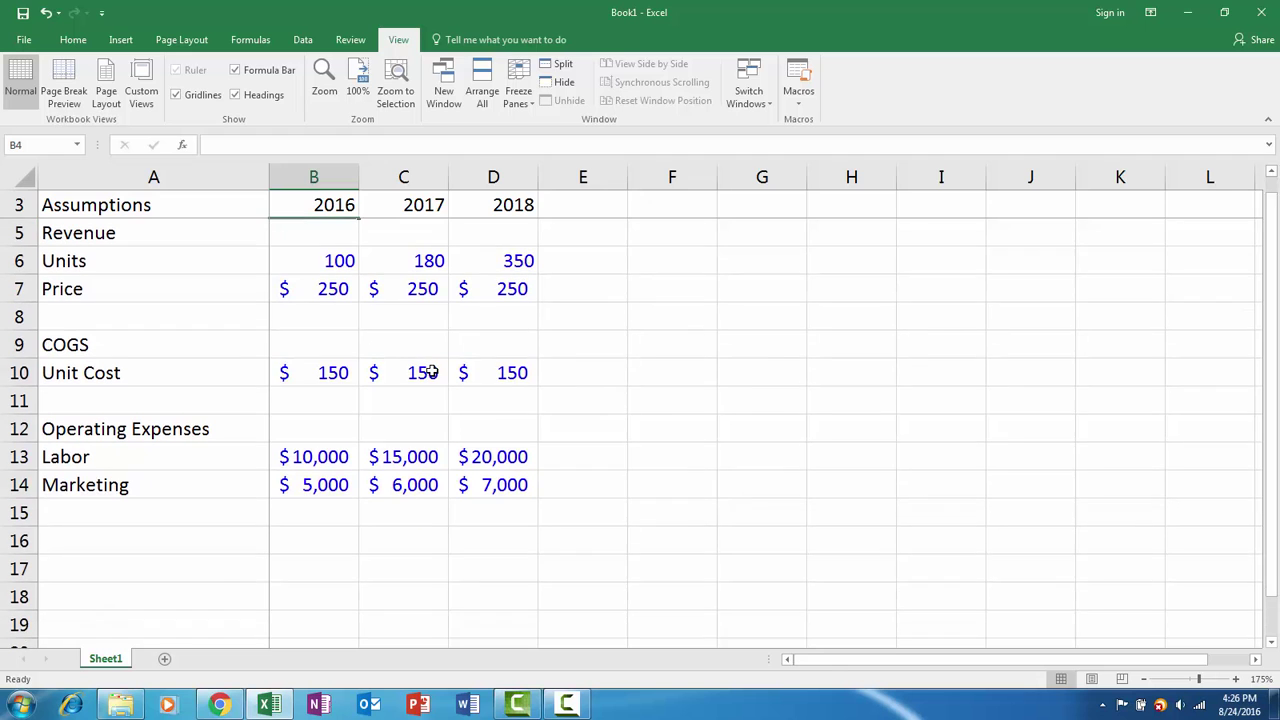
scroll(560, 363, right, 1)
scroll(362, 318, left, 1)
scroll(355, 320, down, 1)
scroll(349, 324, up, 1)
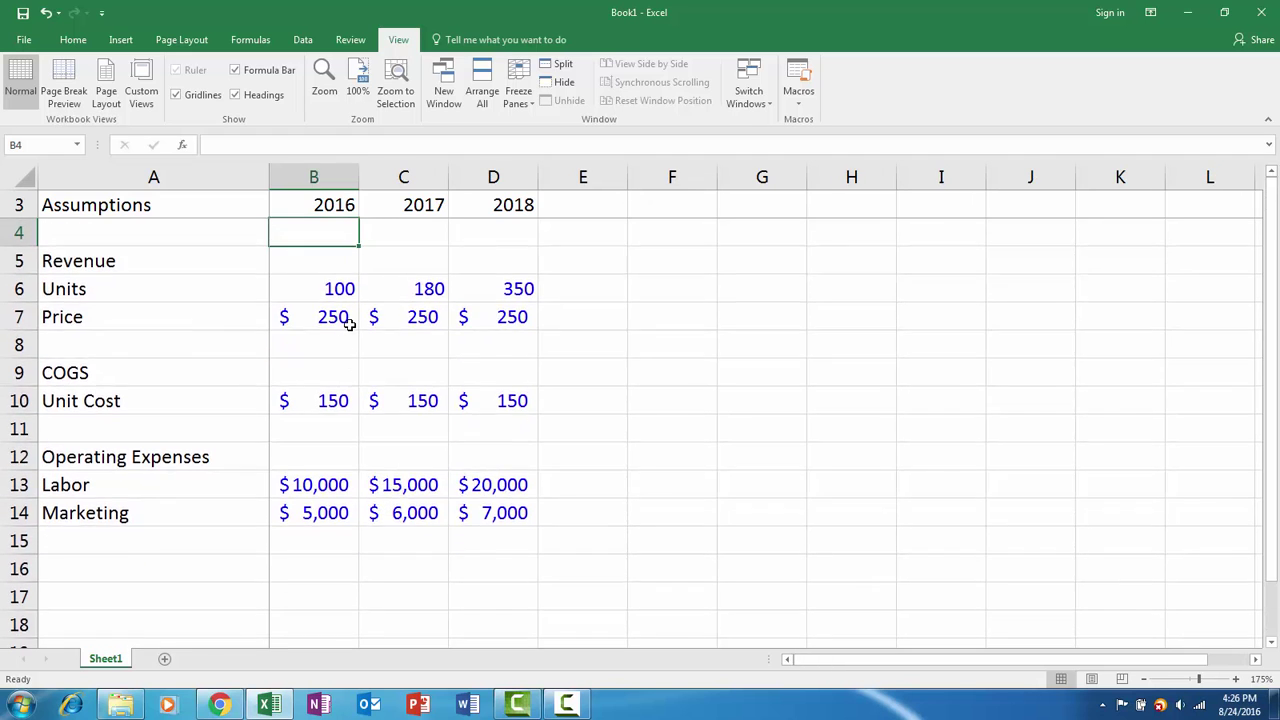
scroll(349, 323, down, 6)
scroll(360, 310, up, 6)
Move the Assumptions label from A3 to A4, out of the frozen header row
click(222, 201)
key(ctrl+c)
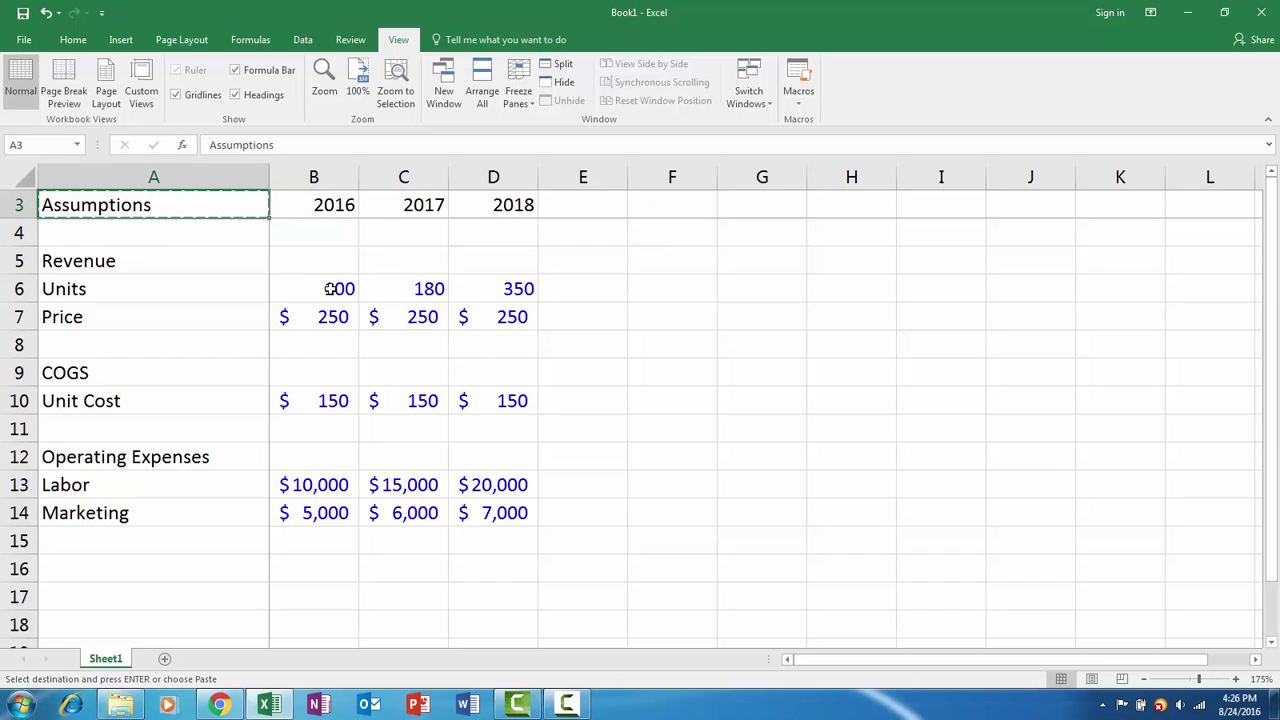
key(Down)
key(Return)
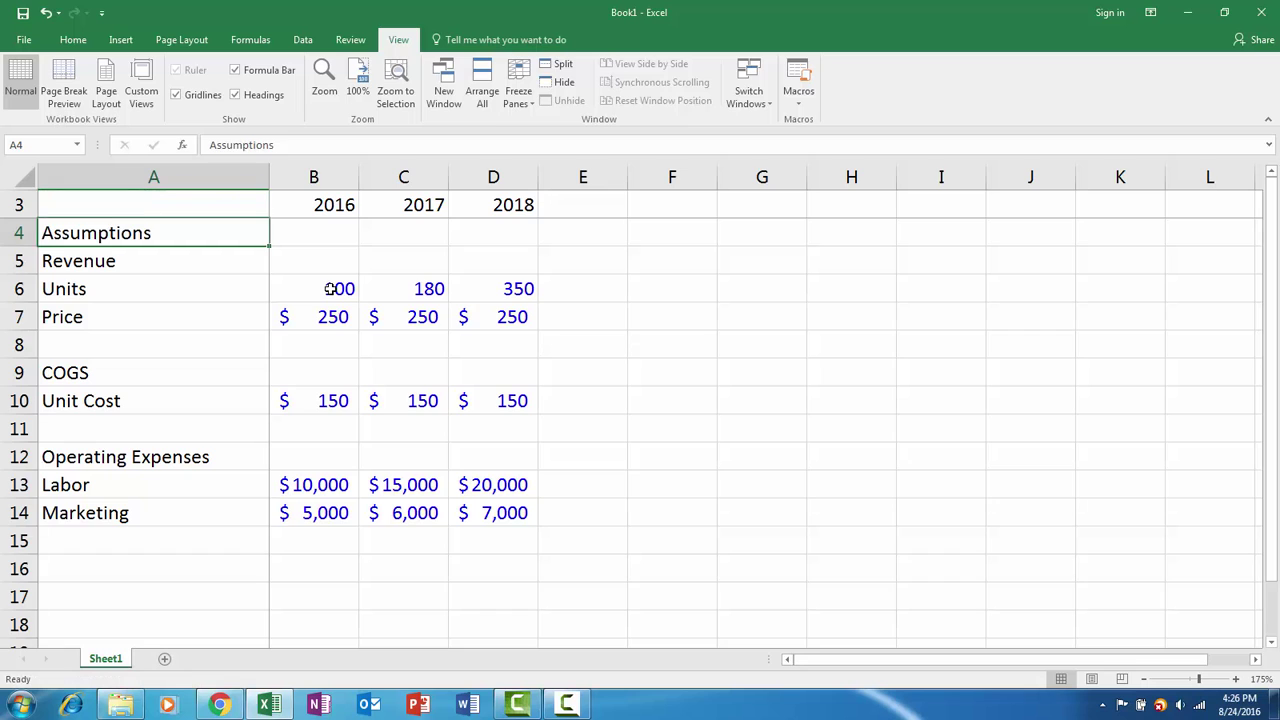
Add the section heading Income Statement in A16, leaving one blank row below Marketing
key(Up)
key(Down)
key(Down)
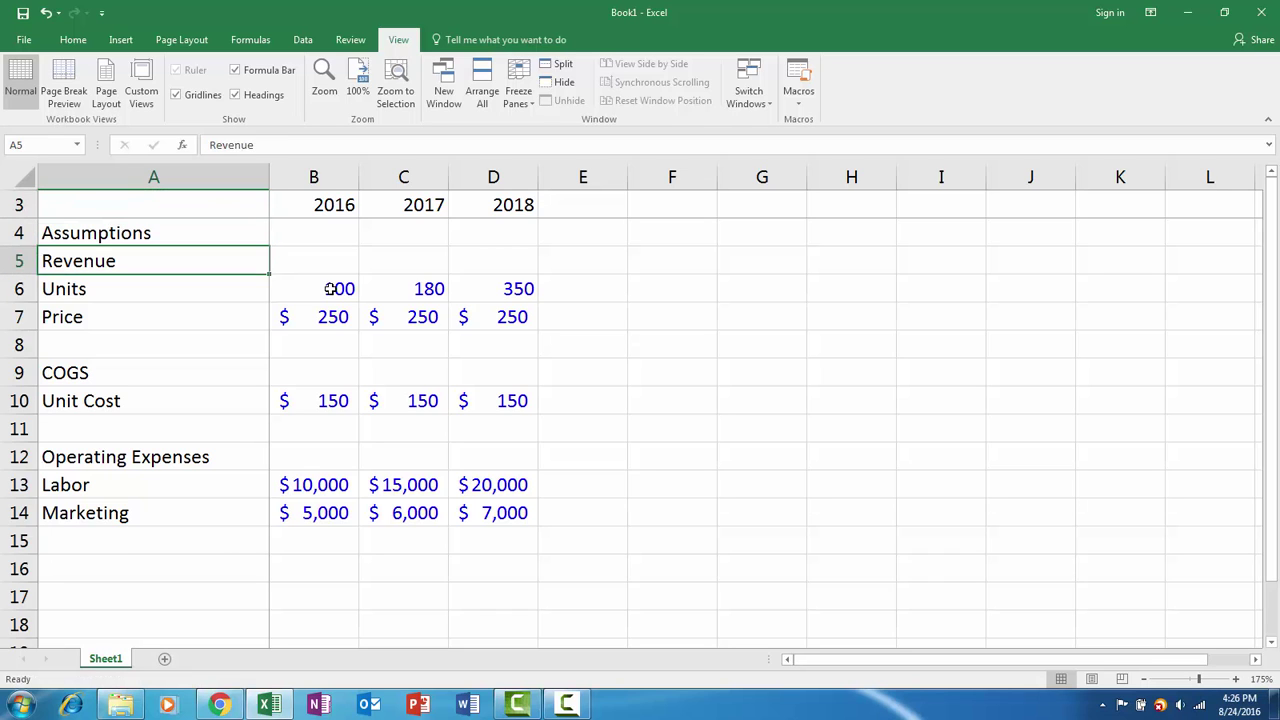
key(Down)
key(Down)
key(Down)
key(Down)
key(Down)
key(Down)
key(Down)
key(Down)
key(Down)
key(Down)
key(Down)
key(Down)
key(Down)
key(Down)
key(Down)
key(Up)
key(Up)
key(Up)
key(Up)
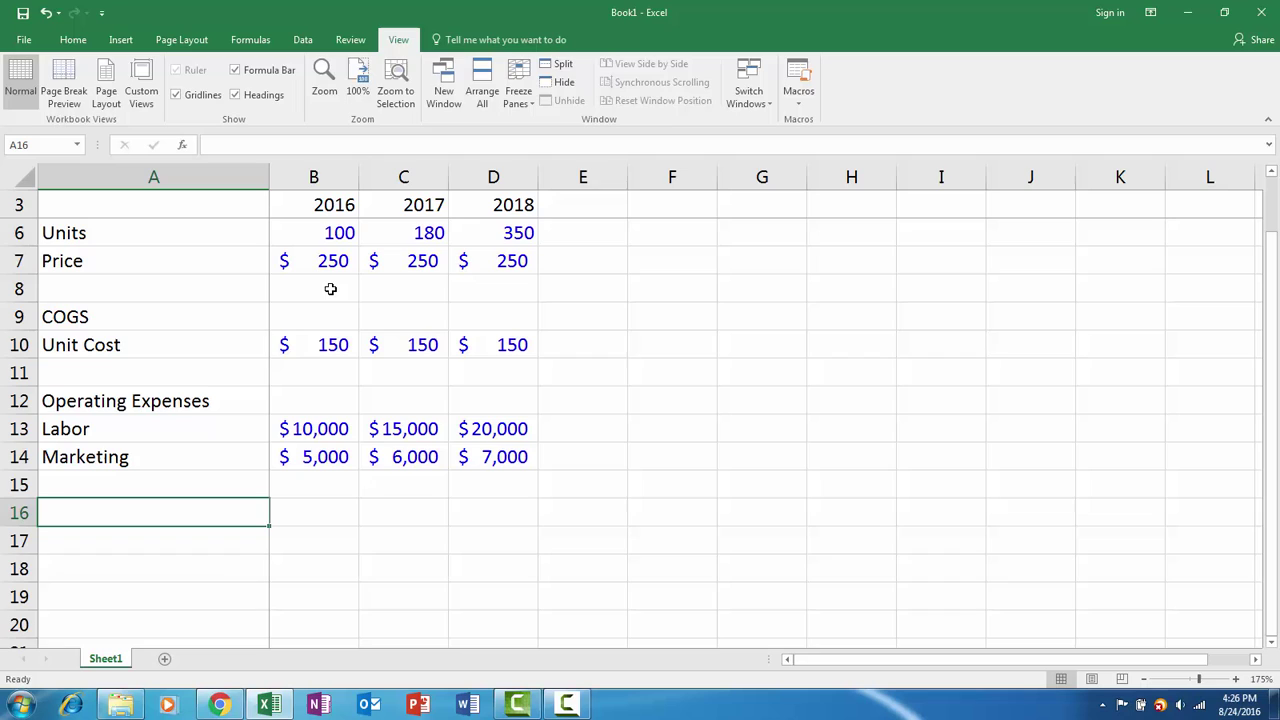
text(Income Sxt)
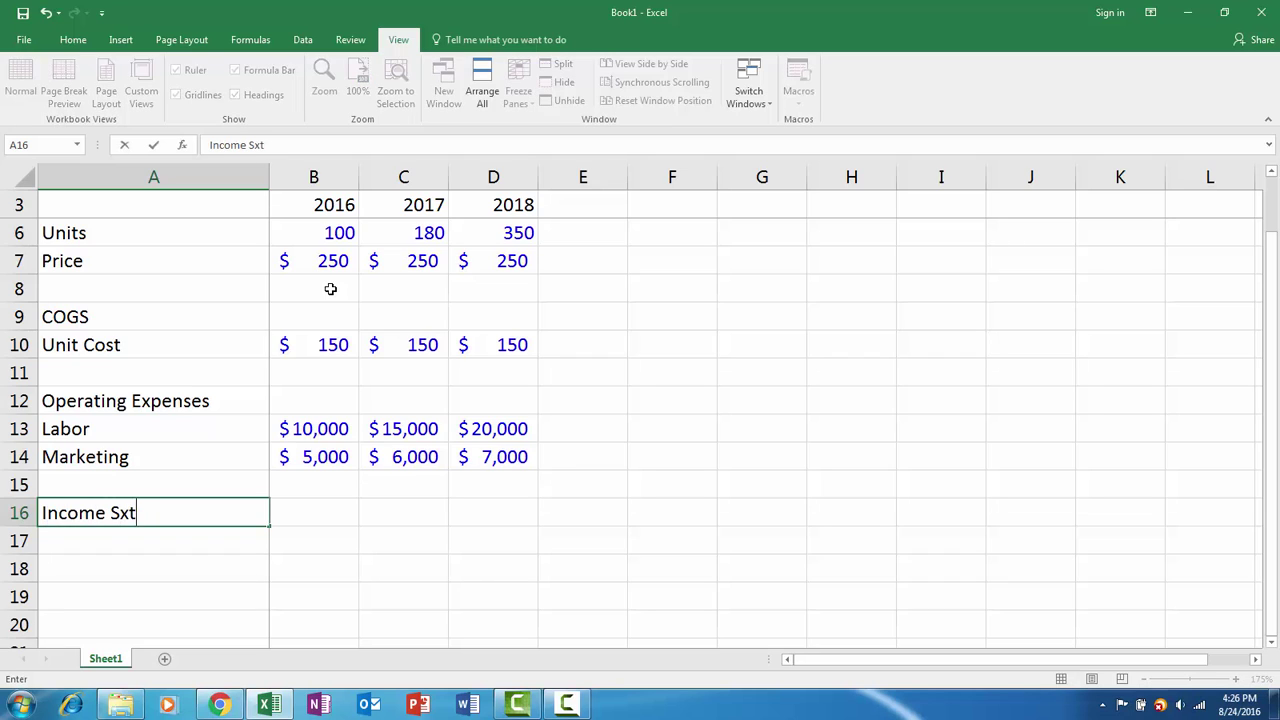
key(BackSpace)
key(BackSpace)
text(tateme)
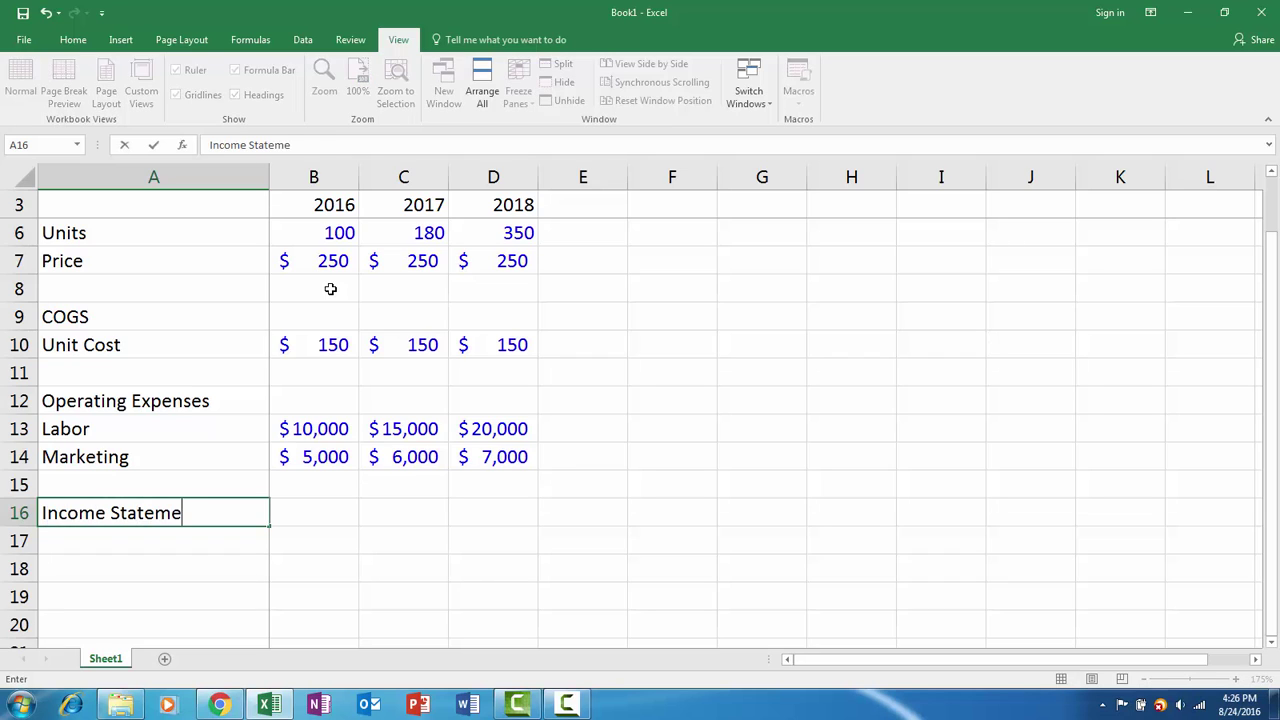
key(Return)
key(Return)
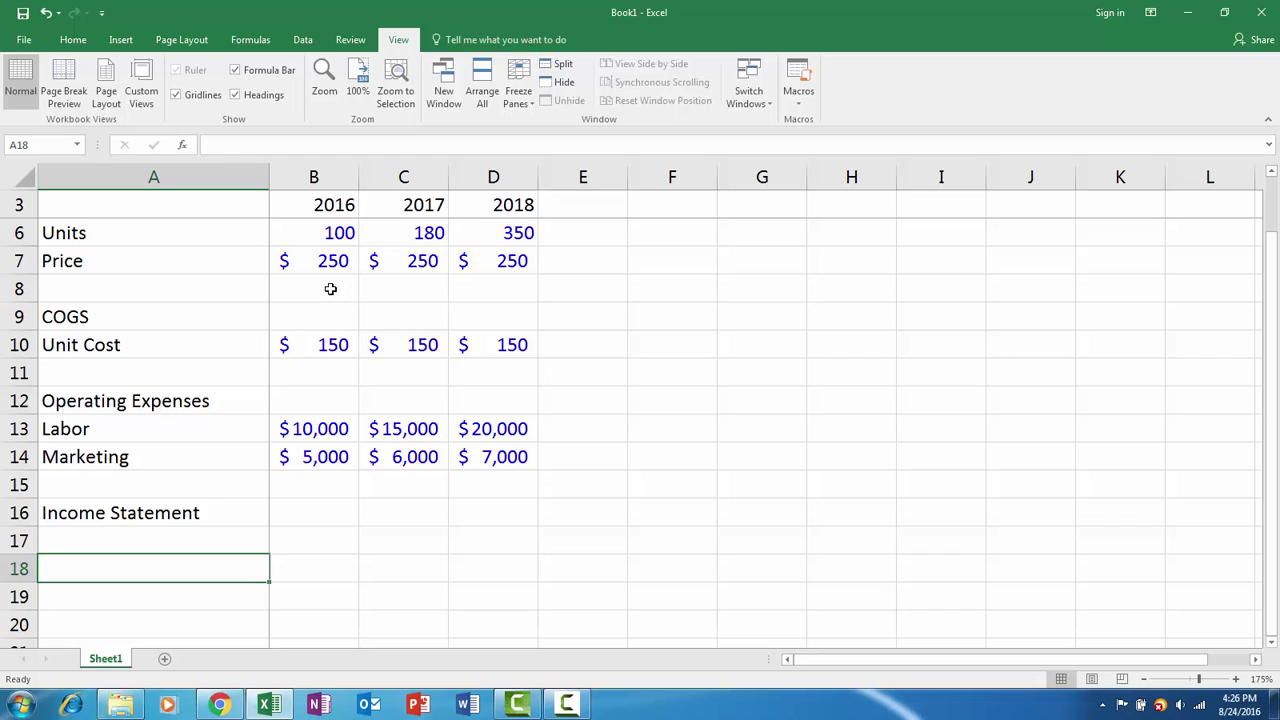
Add the label Net Revenue in A18 under the Income Statement heading
text(Net Revenue)
key(Return)
key(Return)
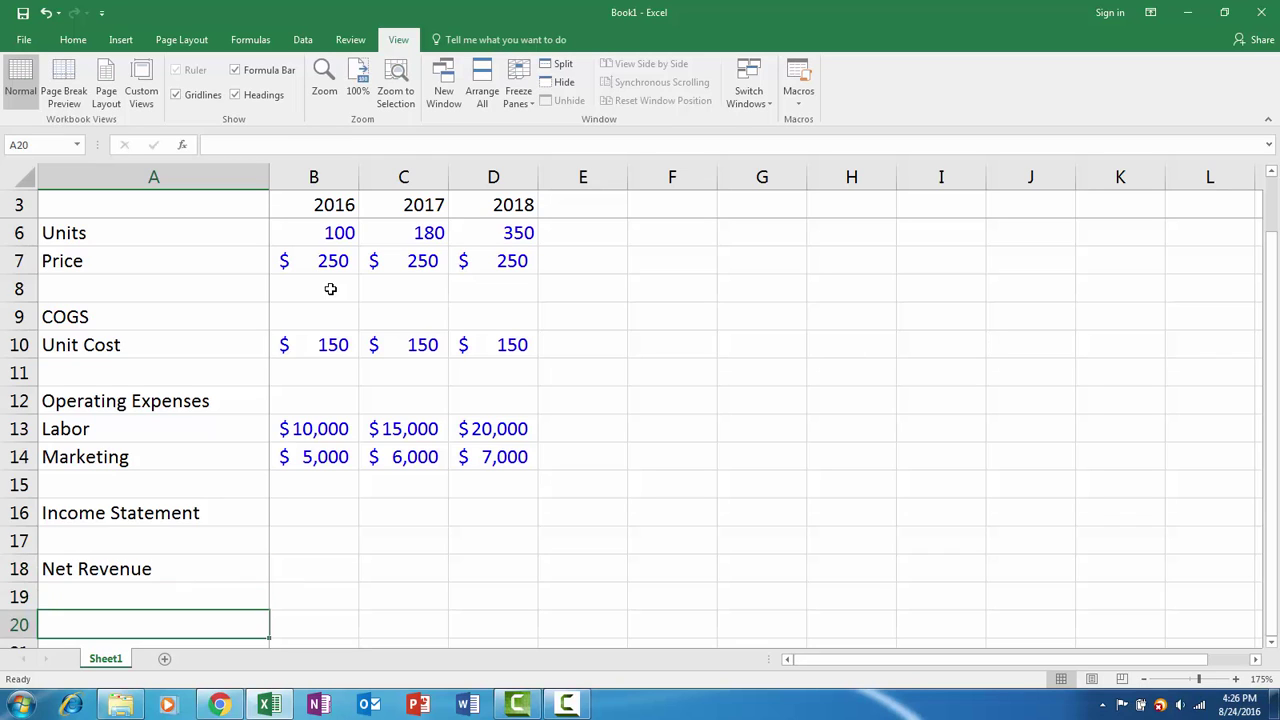
Calculate the 2016 net revenue in B18 as units times price with the formula =B6*B7
key(Up)
key(Up)
key(Right)
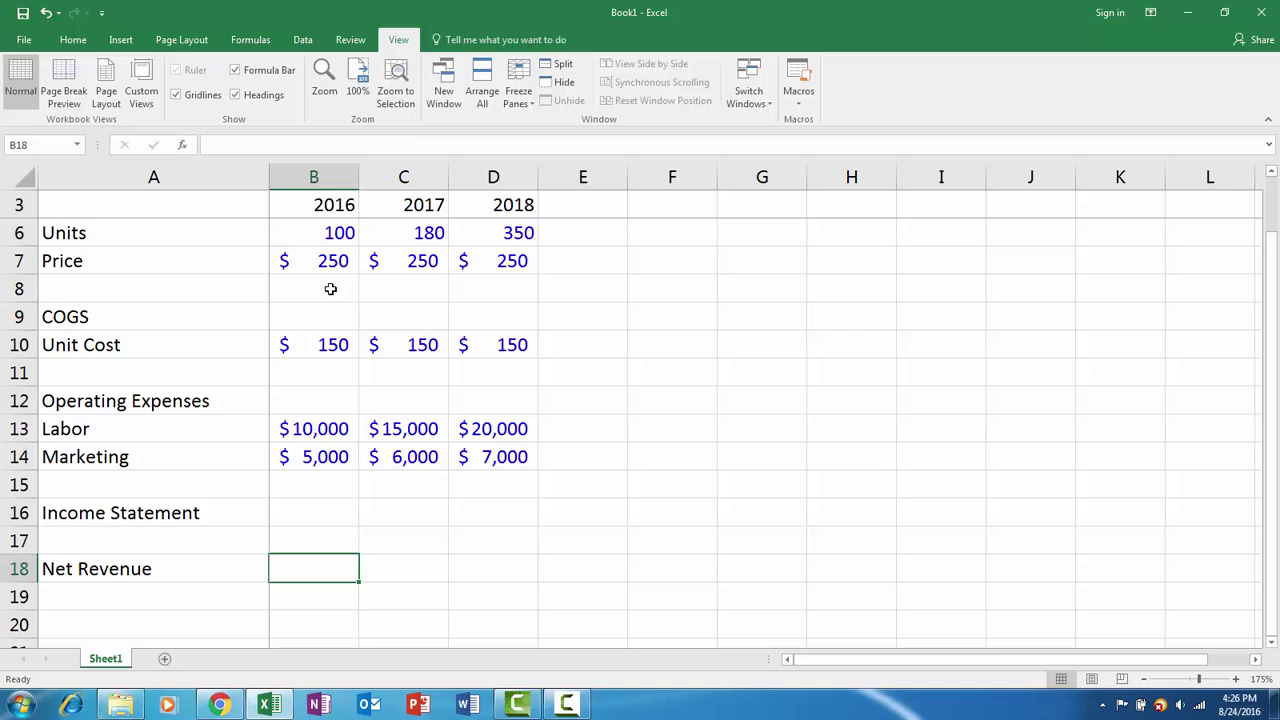
text(=)
scroll(337, 287, up, 1)
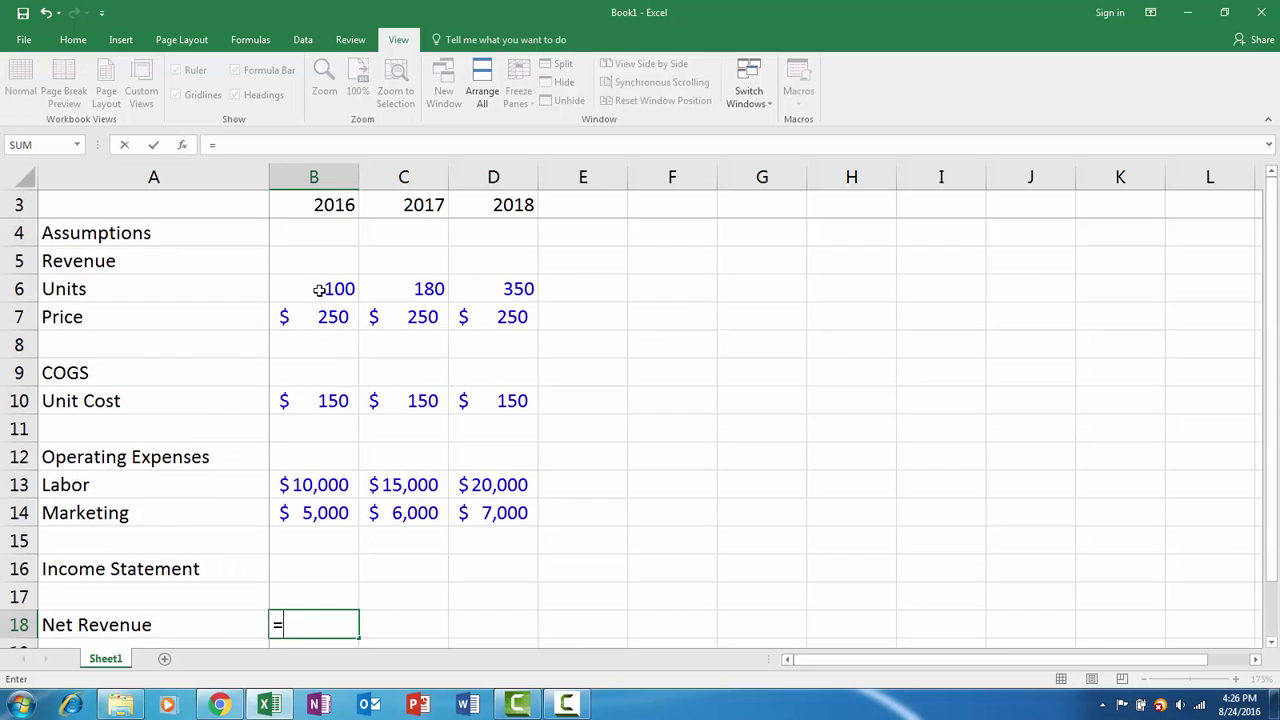
click(300, 289)
text(*)
click(319, 317)
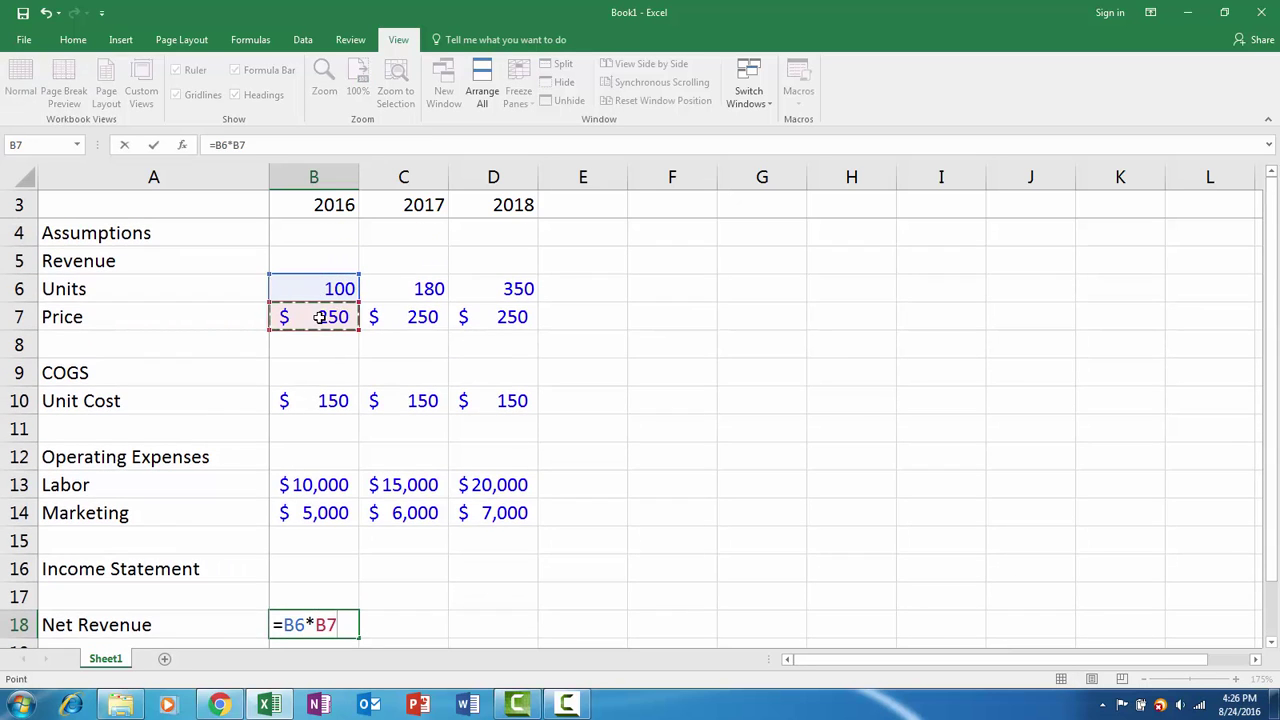
key(Return)
Copy the net revenue formula in B18 to the 2017 and 2018 cells C18 and D18
key(Up)
key(ctrl+c)
key(shift+Right)
key(shift+Right)
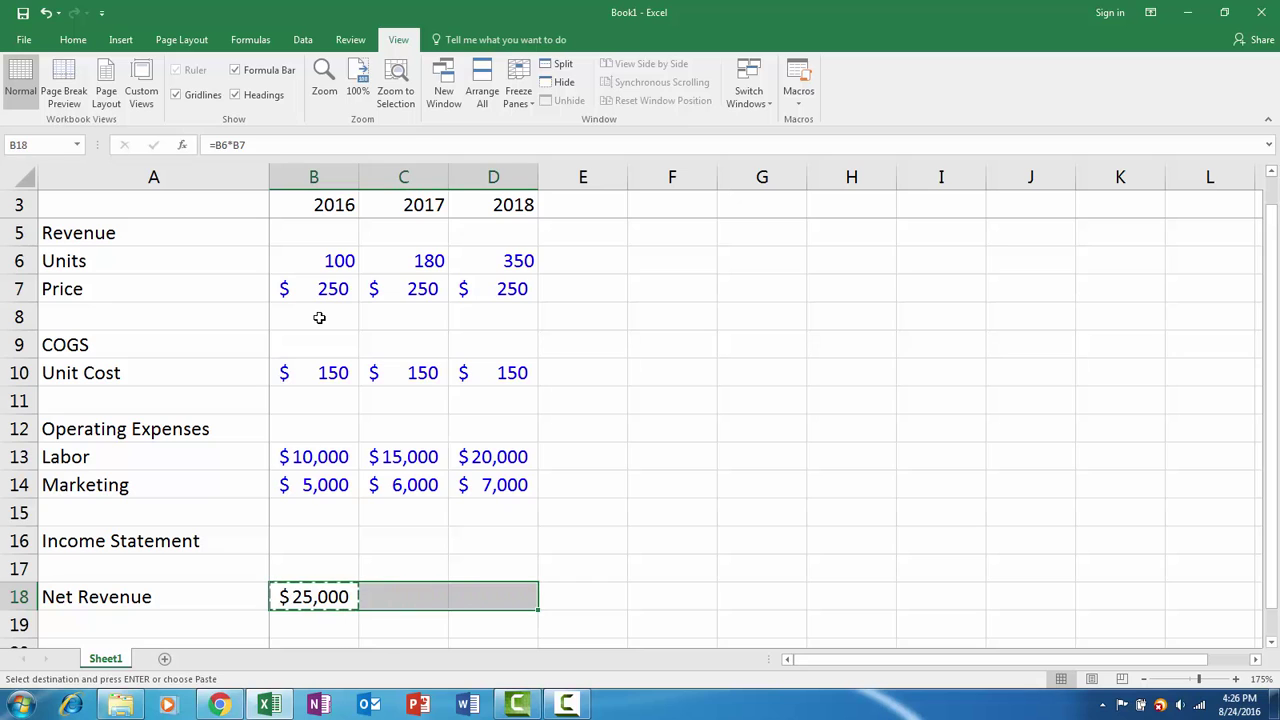
key(ctrl+v)
key(Down)
key(Up)
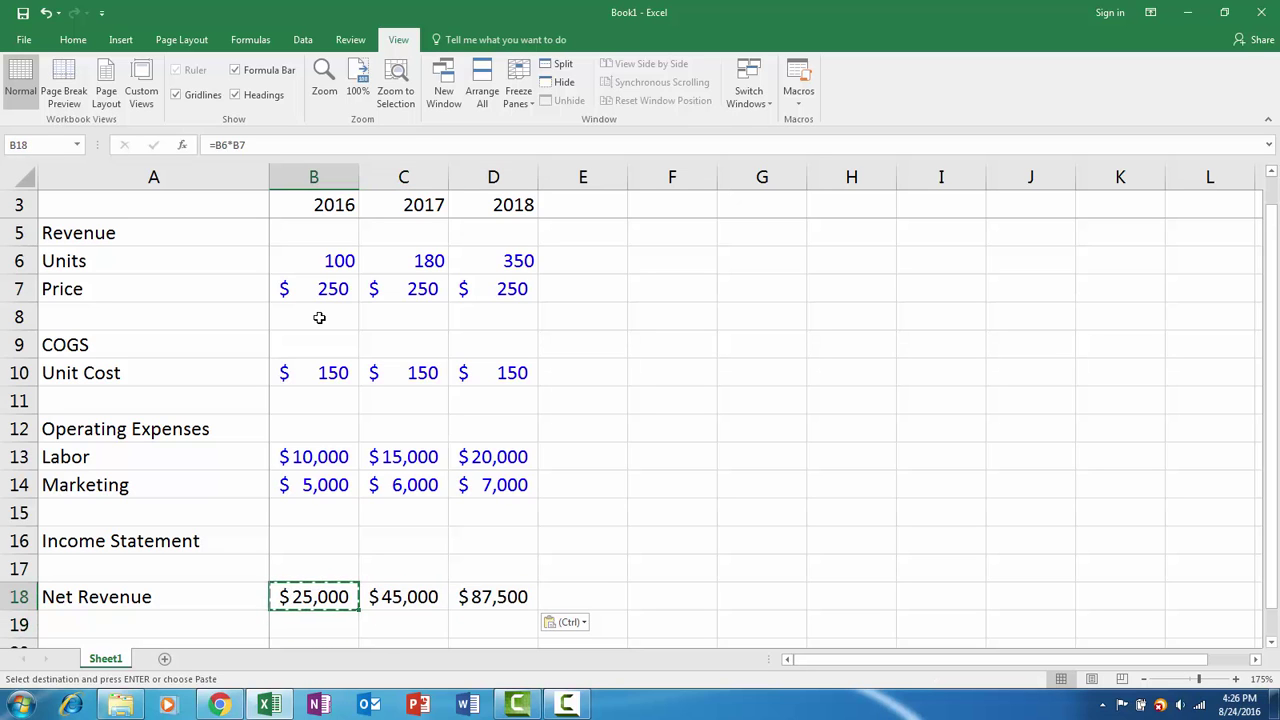
key(Escape)
Add the label COGS in A20, leaving one blank row below Net Revenue
key(Down)
key(Down)
key(Left)
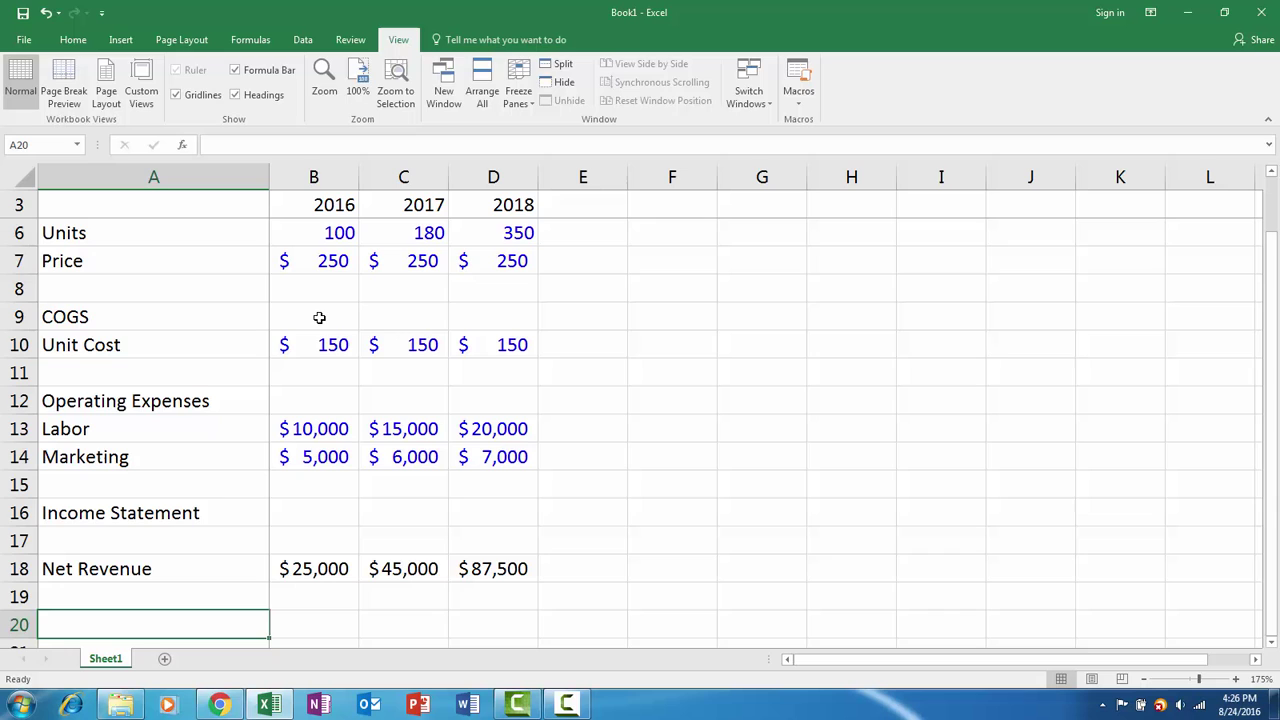
text(COGS)
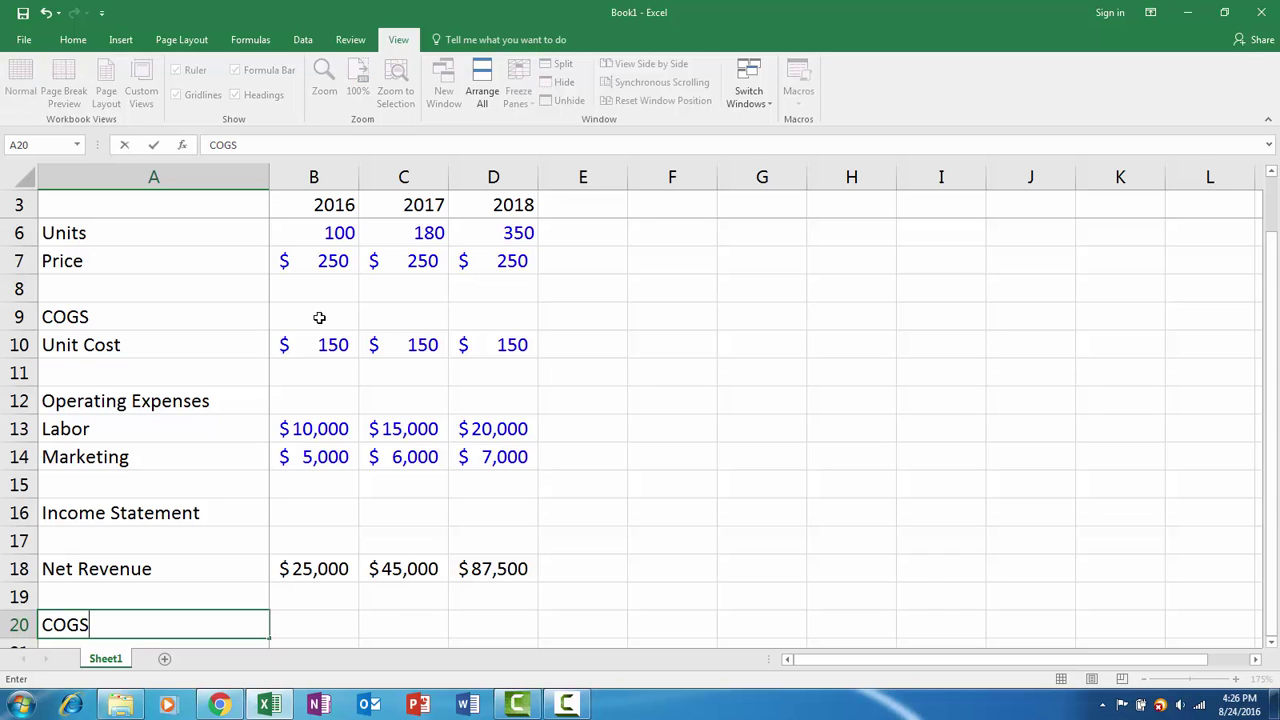
key(Return)
Calculate the 2016 COGS in B20 as units times unit cost with the formula =B6*B10
key(Up)
key(Right)
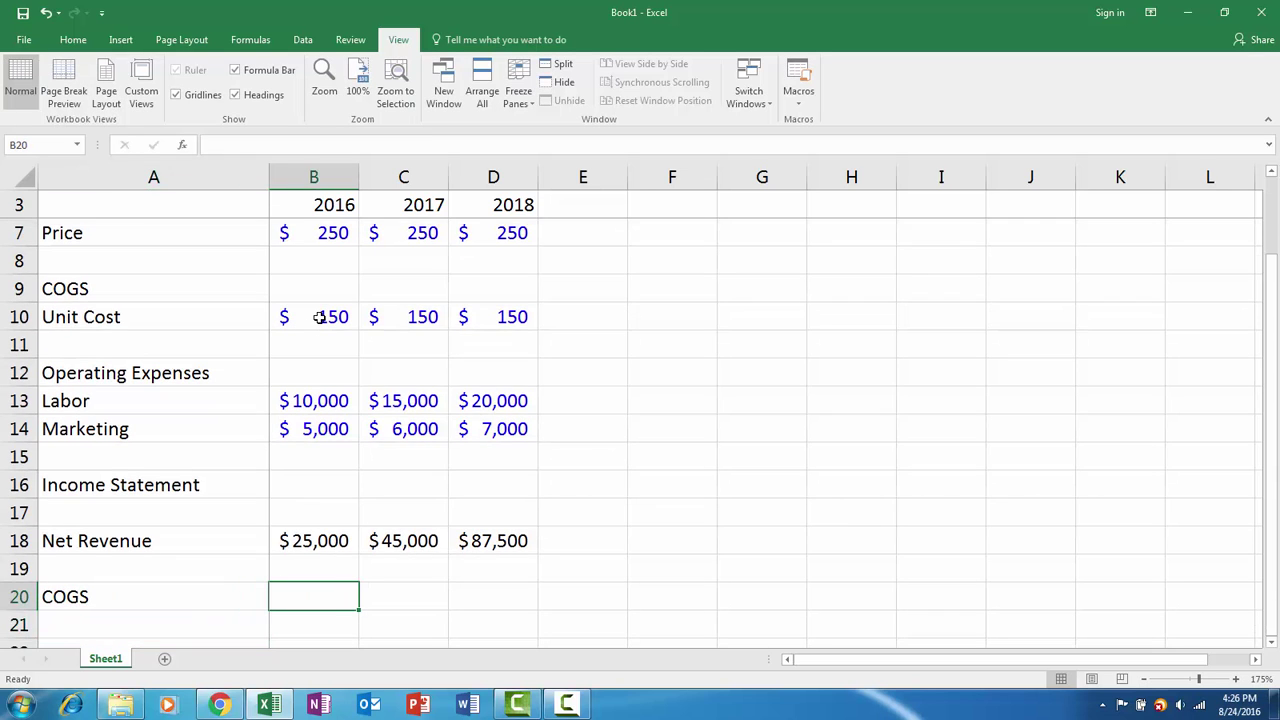
text(=)
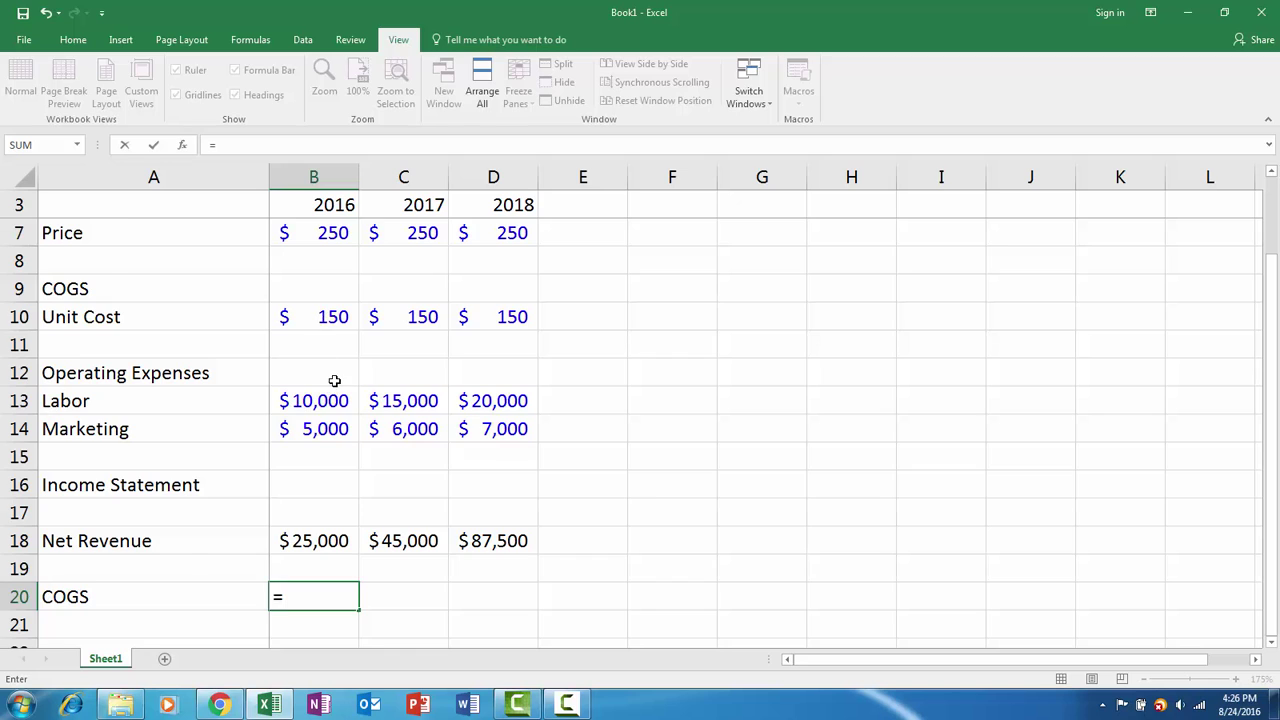
scroll(334, 381, up, 1)
click(311, 286)
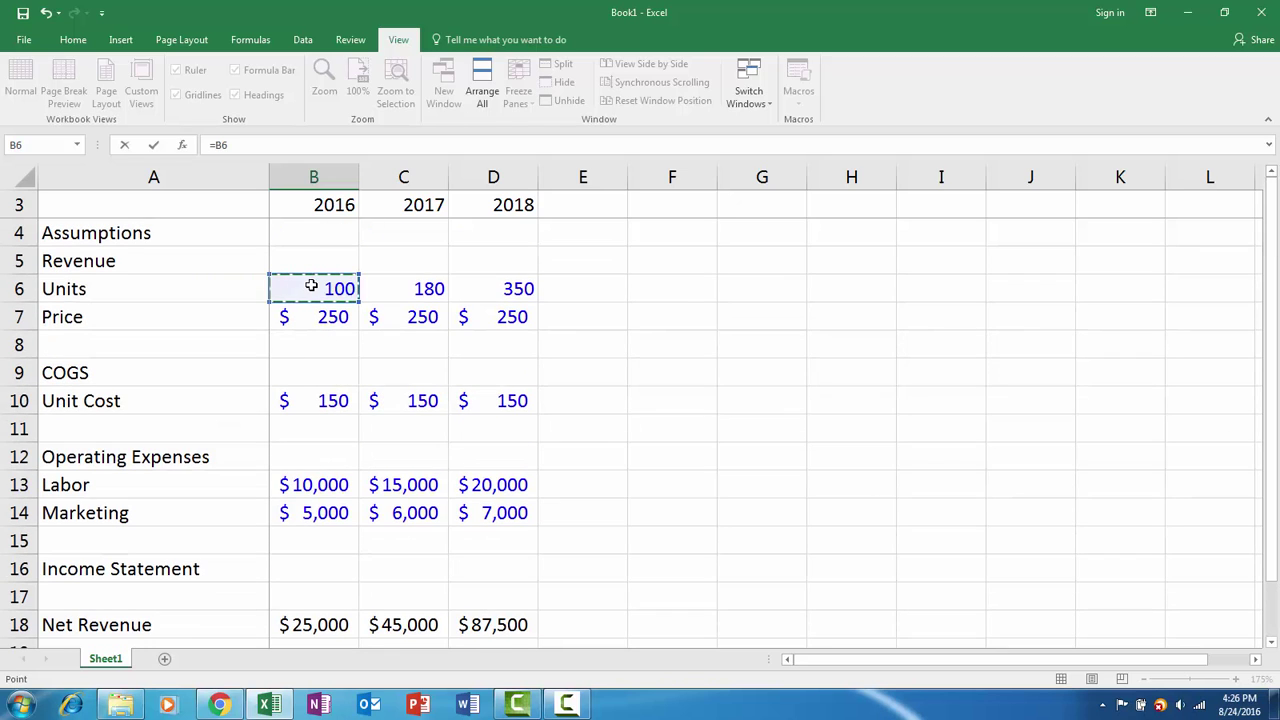
text(*)
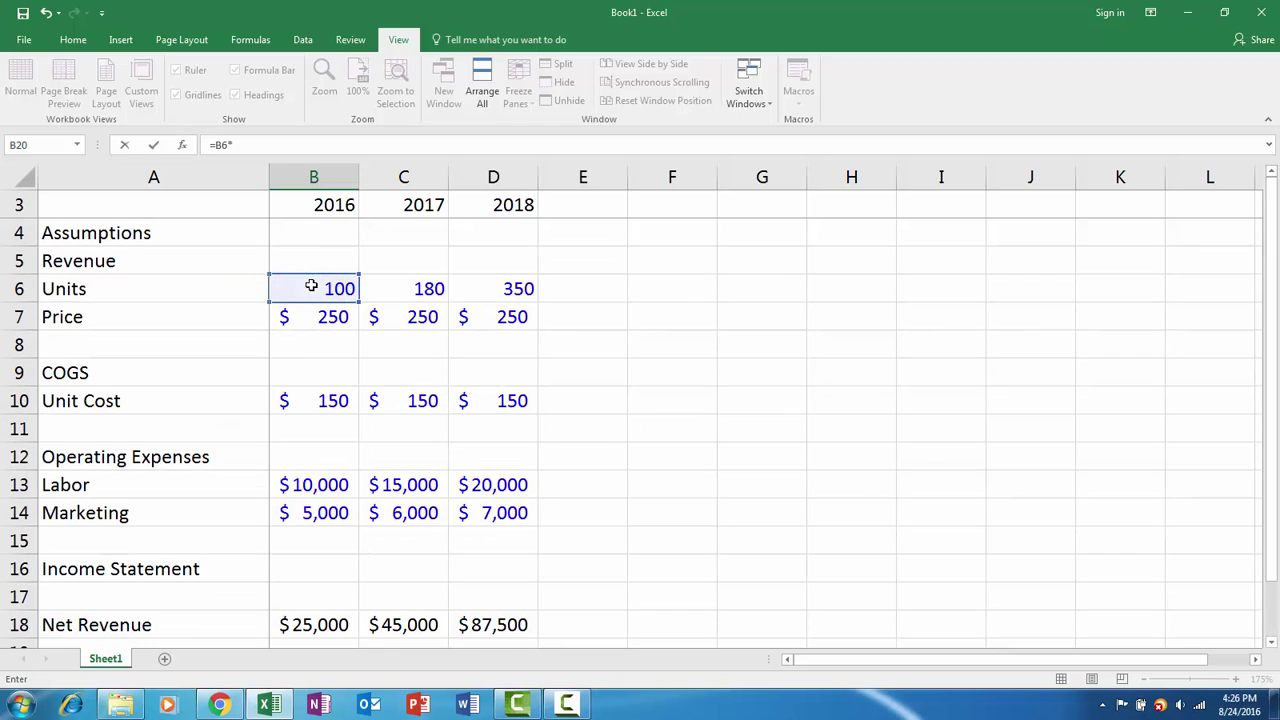
click(338, 400)
key(ctrl+Return)
scroll(337, 414, down, 1)
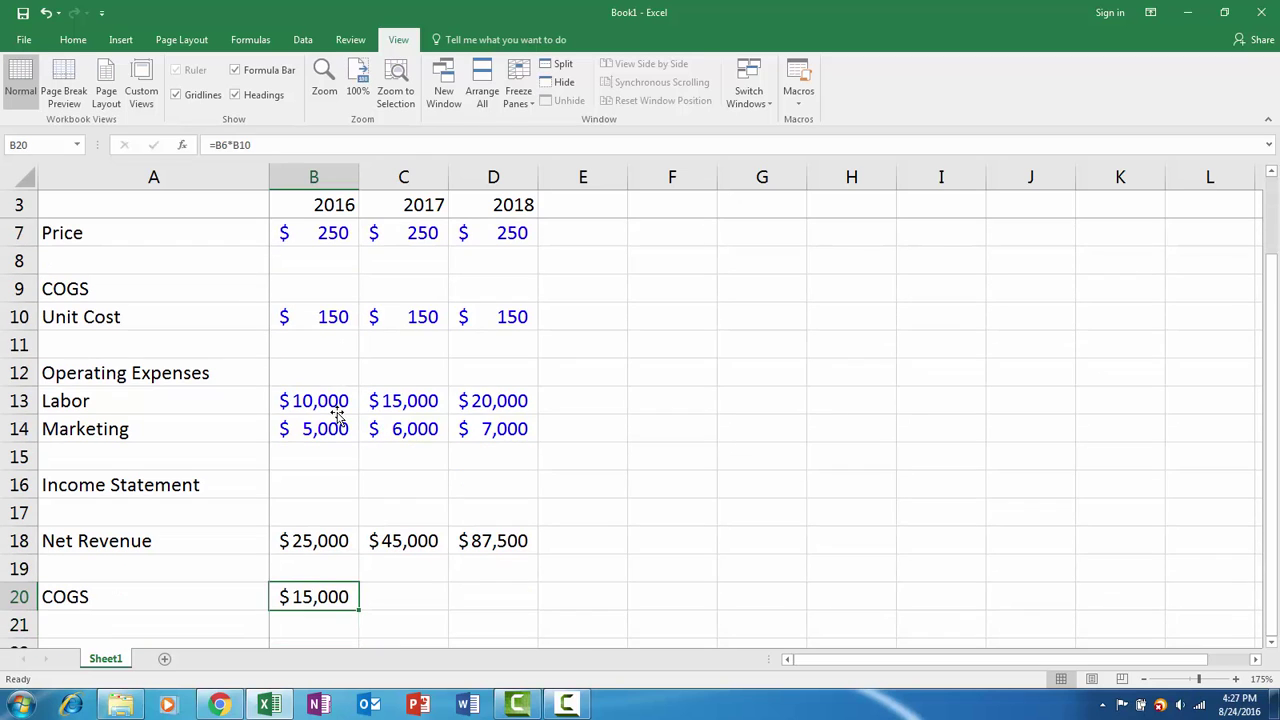
Copy the COGS formula in B20 to the 2017 and 2018 cells C20 and D20
key(ctrl+c)
key(shift+Right)
key(shift+Right)
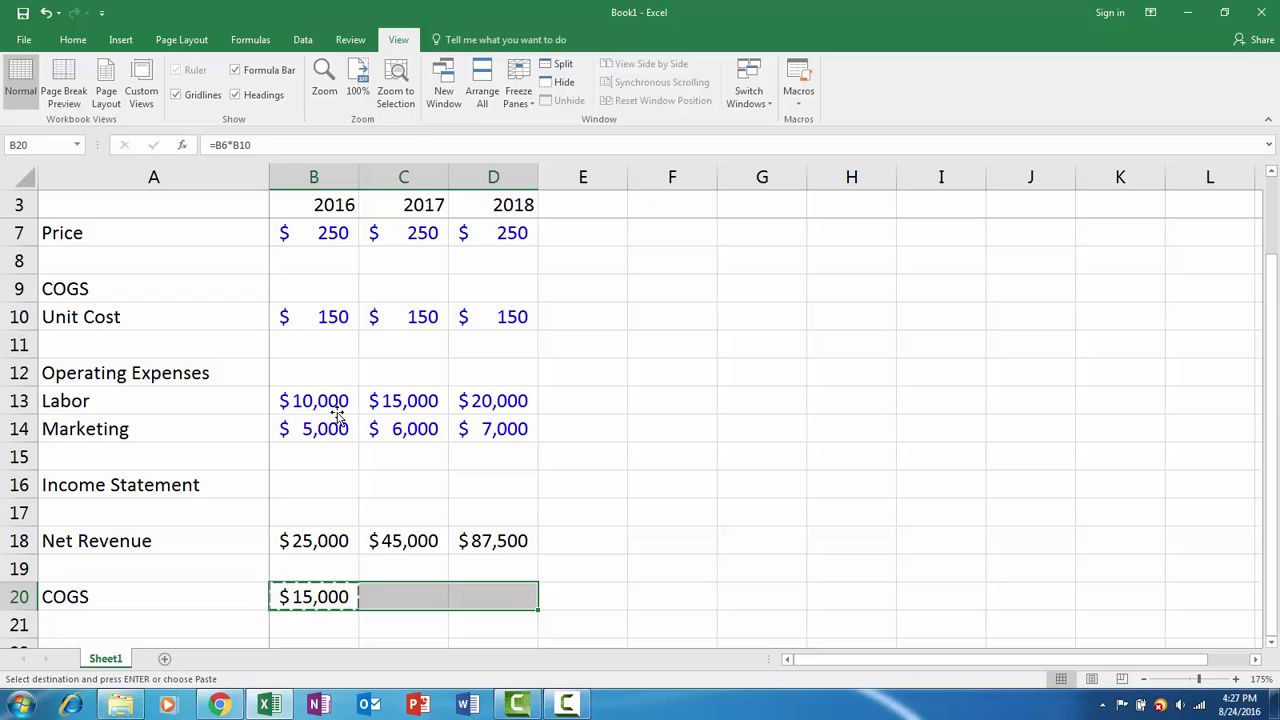
key(ctrl+v)
Add the label Gross Profit in A22, leaving one blank row below COGS
key(Down)
key(Down)
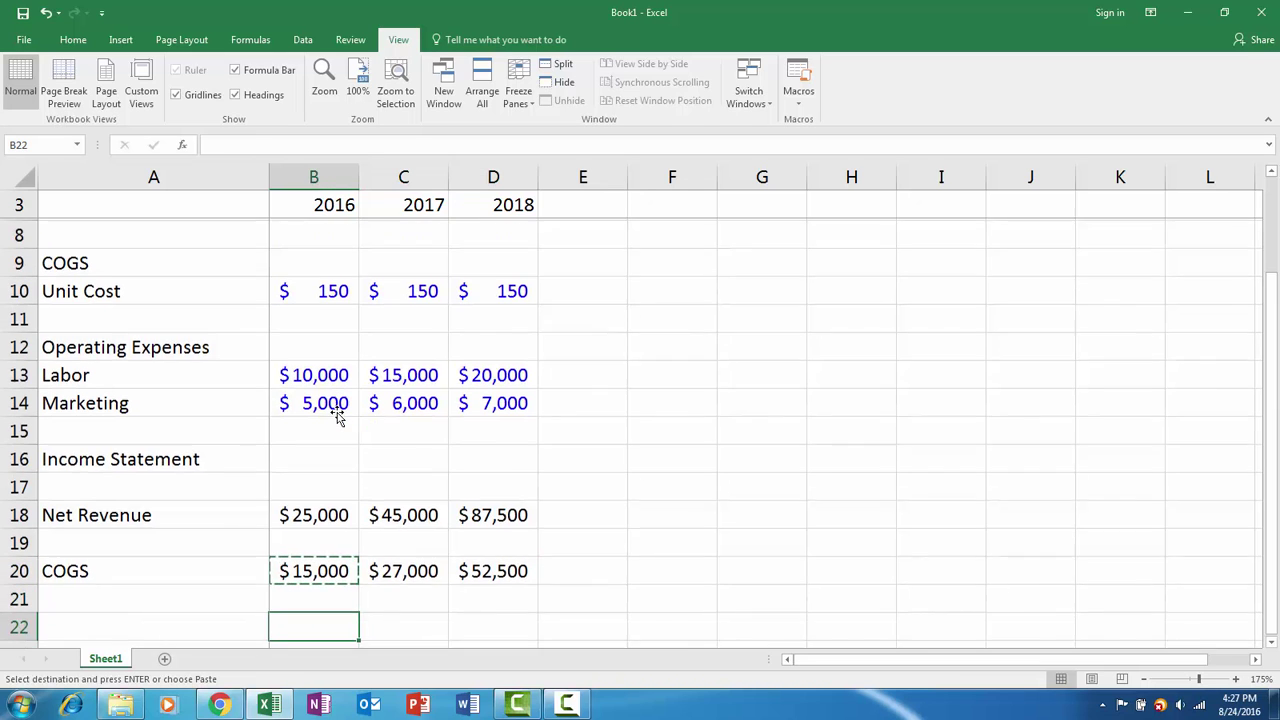
key(Left)
key(Escape)
text(Gro)
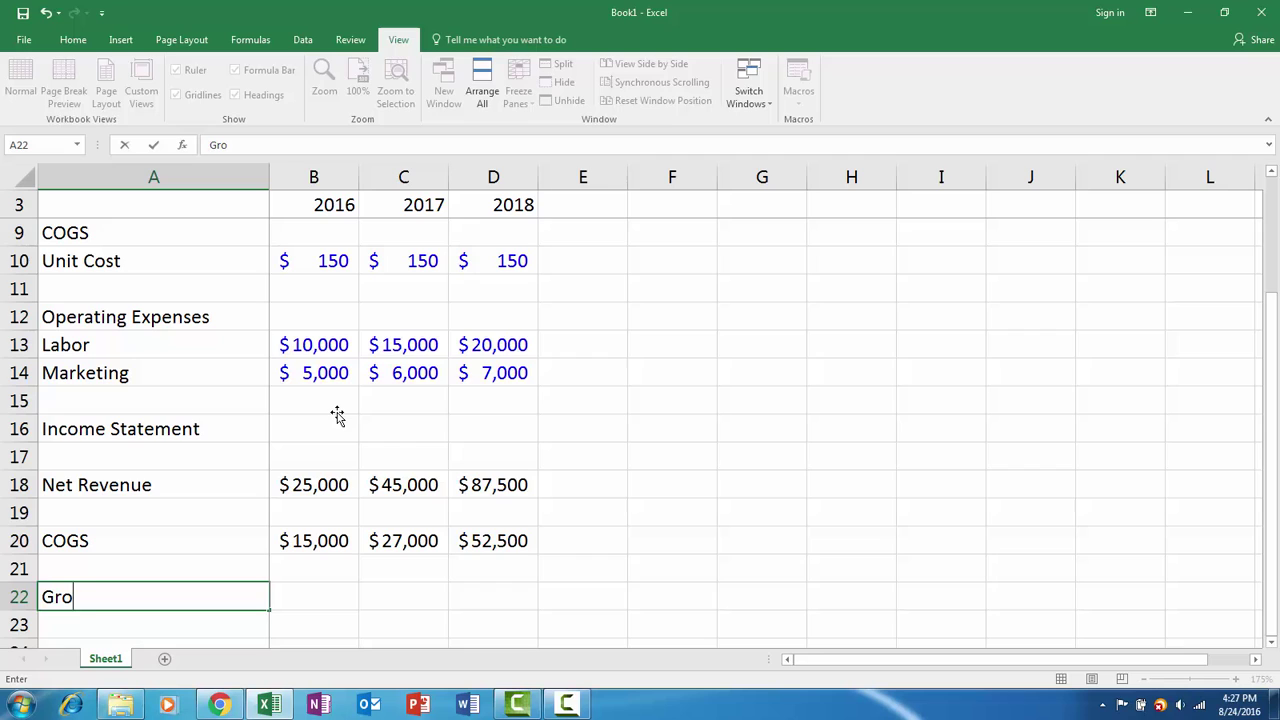
text(ss Profit)
key(Tab)
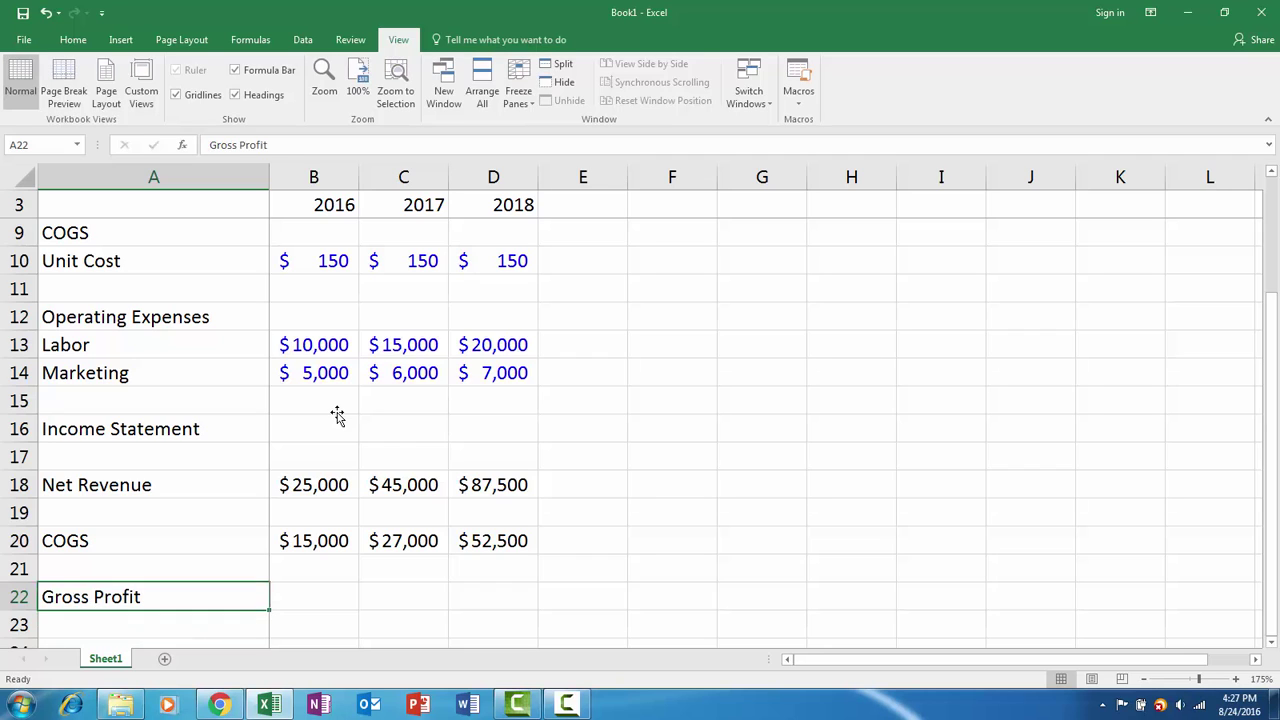
Calculate the 2016 gross profit in B22 as net revenue minus COGS with the formula =B18-B20
text(=)
key(Up)
key(Up)
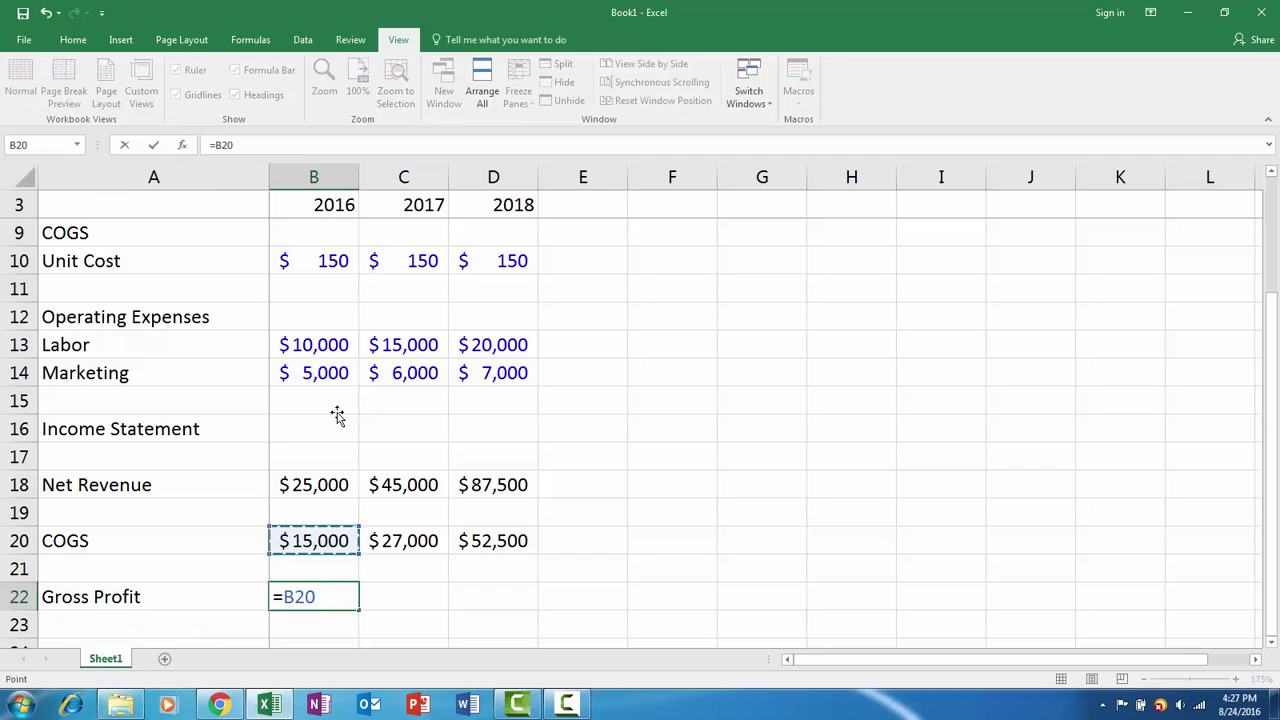
key(Up)
key(Up)
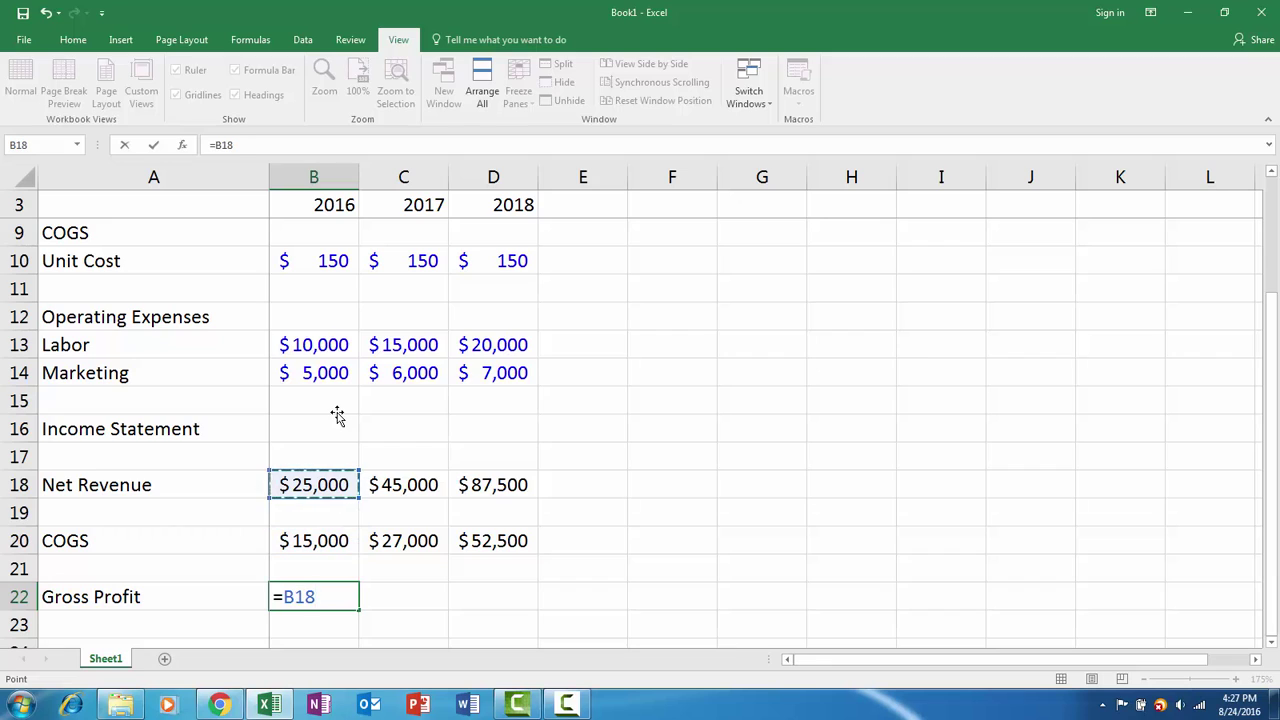
text(-+)
key(Up)
key(Up)
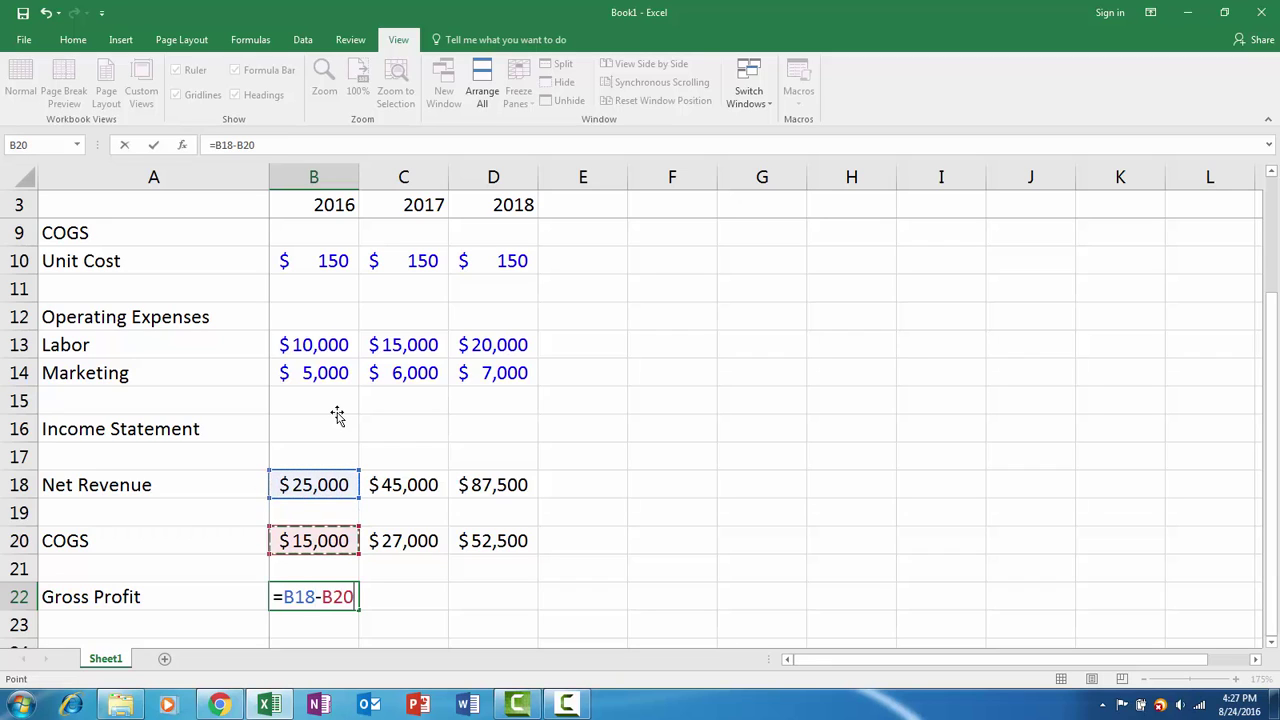
key(ctrl+Return)
Copy the gross profit formula in B22 to the 2017 and 2018 cells C22 and D22
key(ctrl+c)
key(shift+Right)
key(shift+Right)
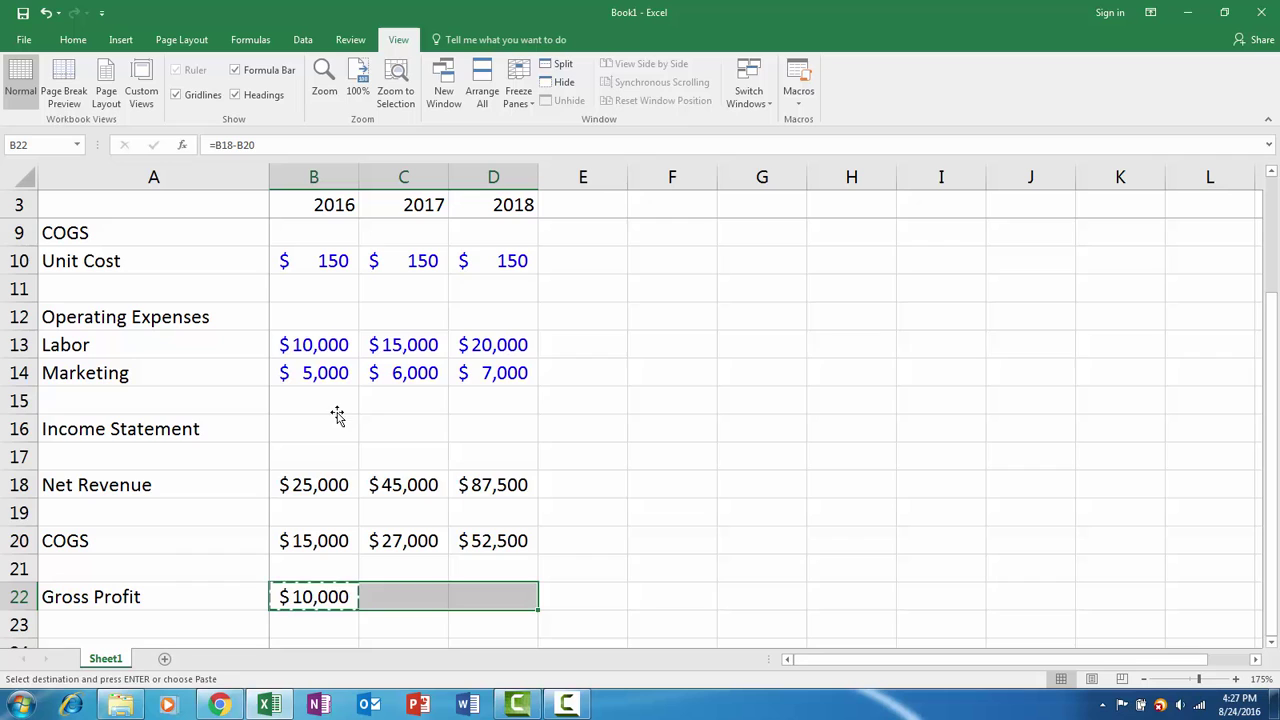
key(ctrl+b)
key(shift+Left)
key(shift+Left)
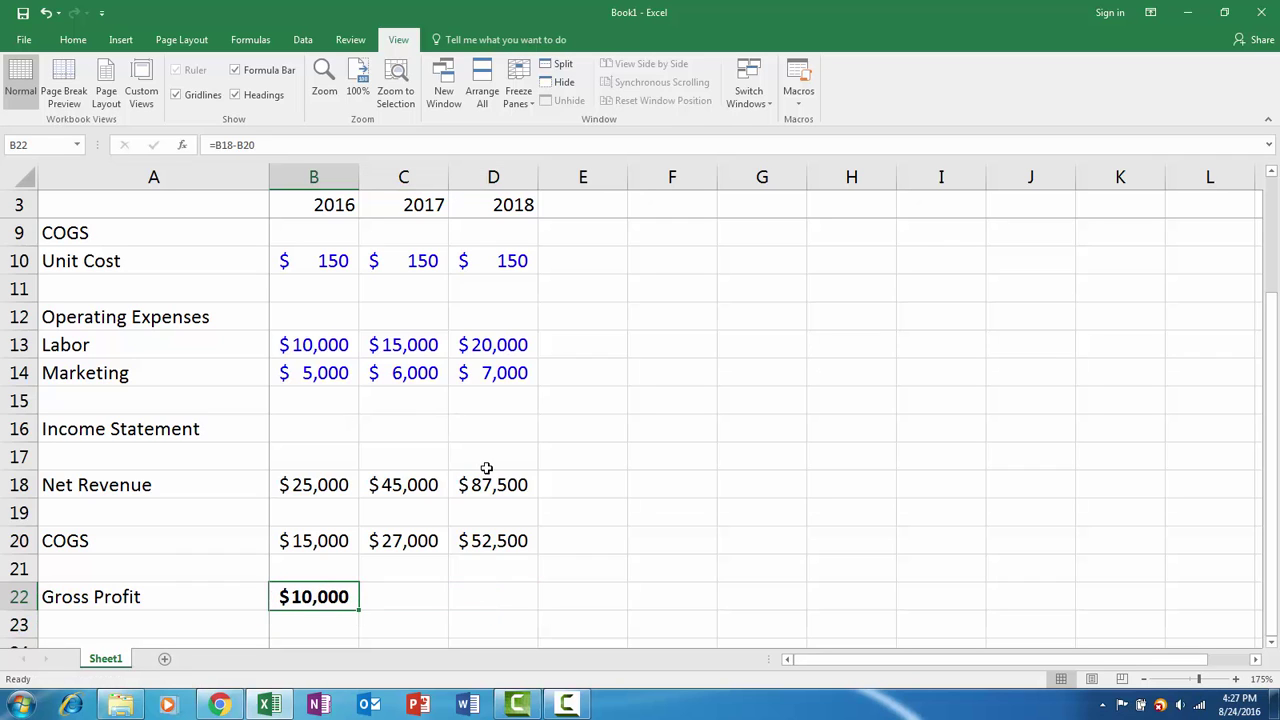
key(ctrl+c)
key(shift+Right)
key(shift+Right)
key(ctrl+v)
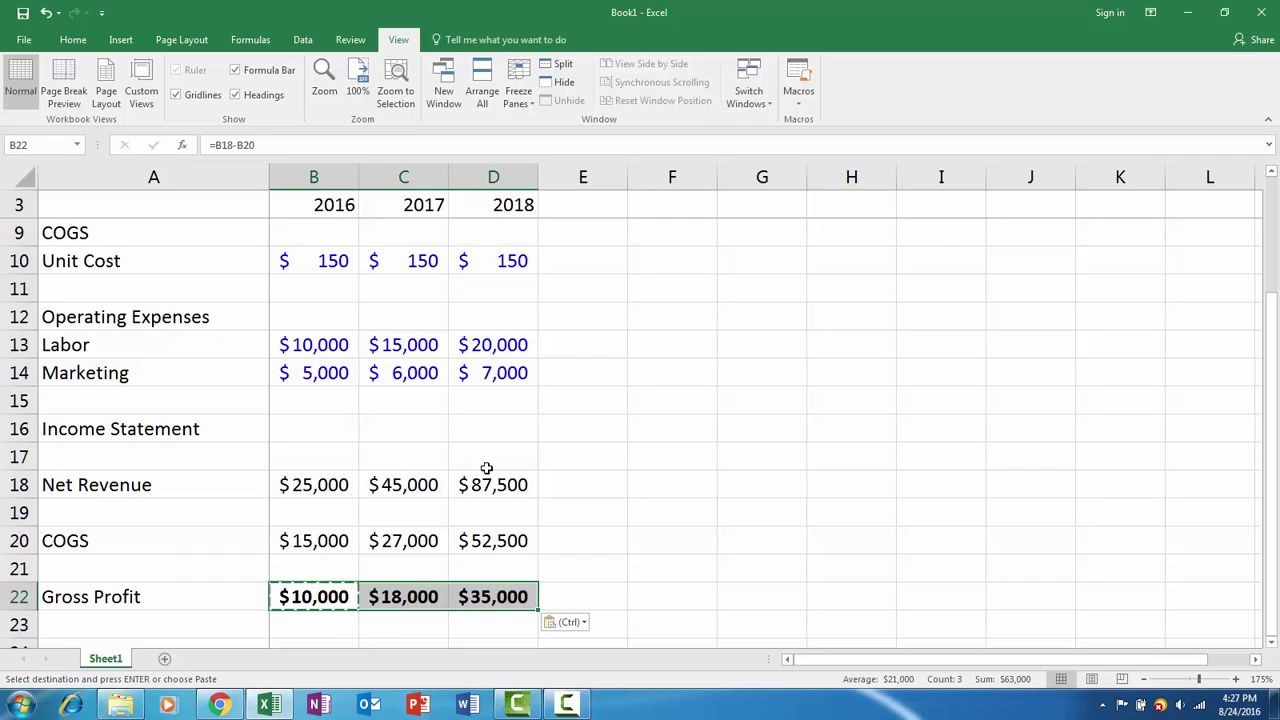
Remove the bold formatting from the gross profit values in B22:D22
key(Down)
key(Escape)
key(Up)
key(shift+Right)
key(shift+Right)
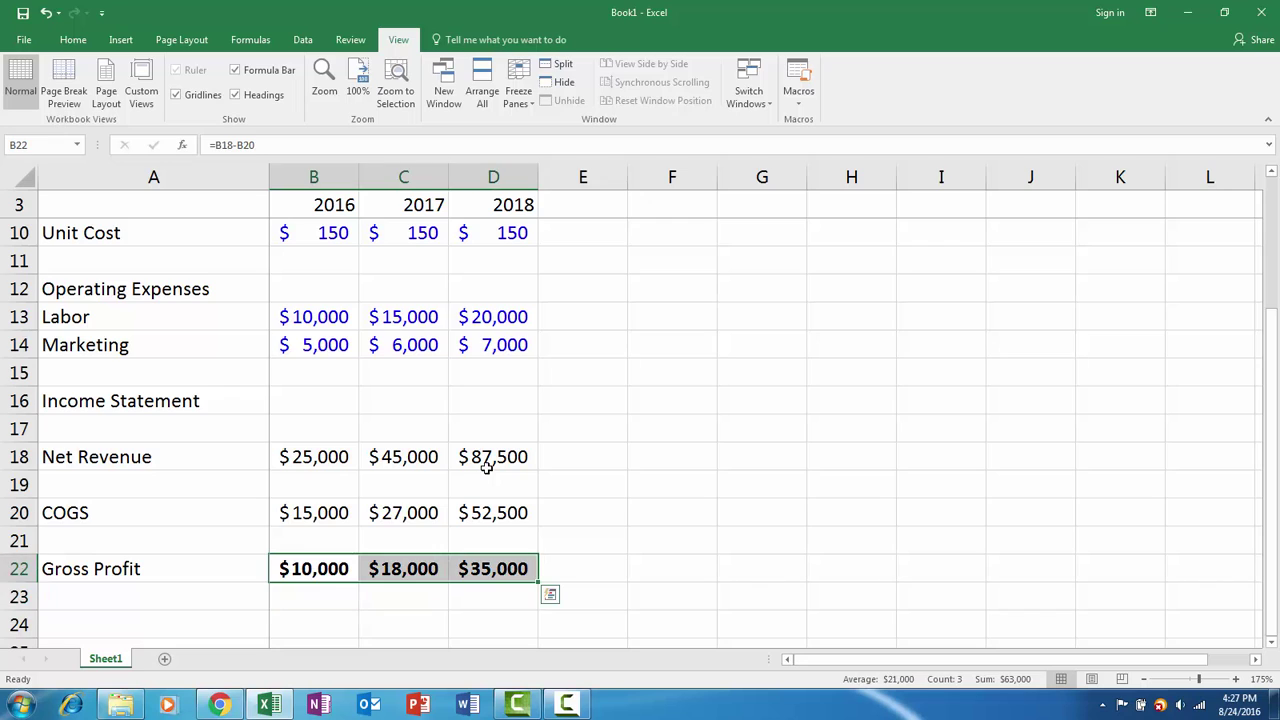
key(ctrl+b)
Add the label GP % in A23 directly below Gross Profit
key(Down)
key(Left)
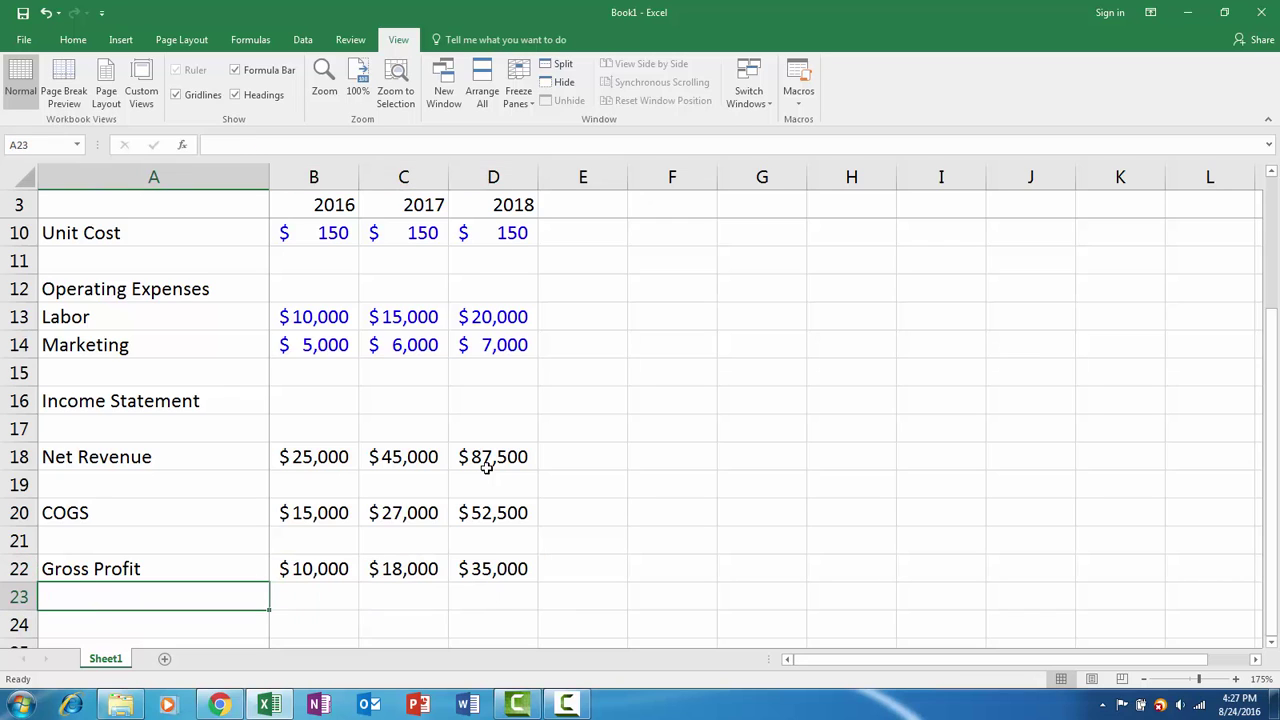
text(GP %)
key(Return)
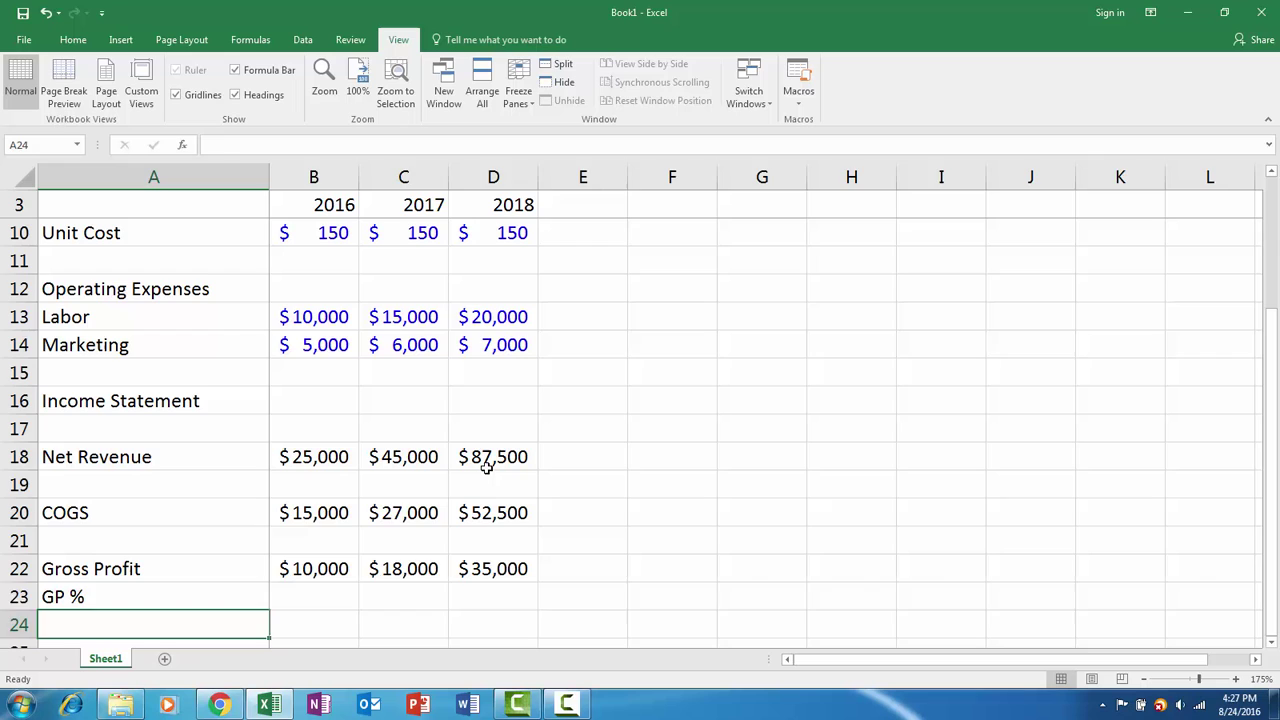
Calculate the 2016 gross profit percentage in B23 as gross profit divided by net revenue with the formula =B22/B18
key(Up)
key(shift+space)
key(Right)
key(Right)
key(Left)
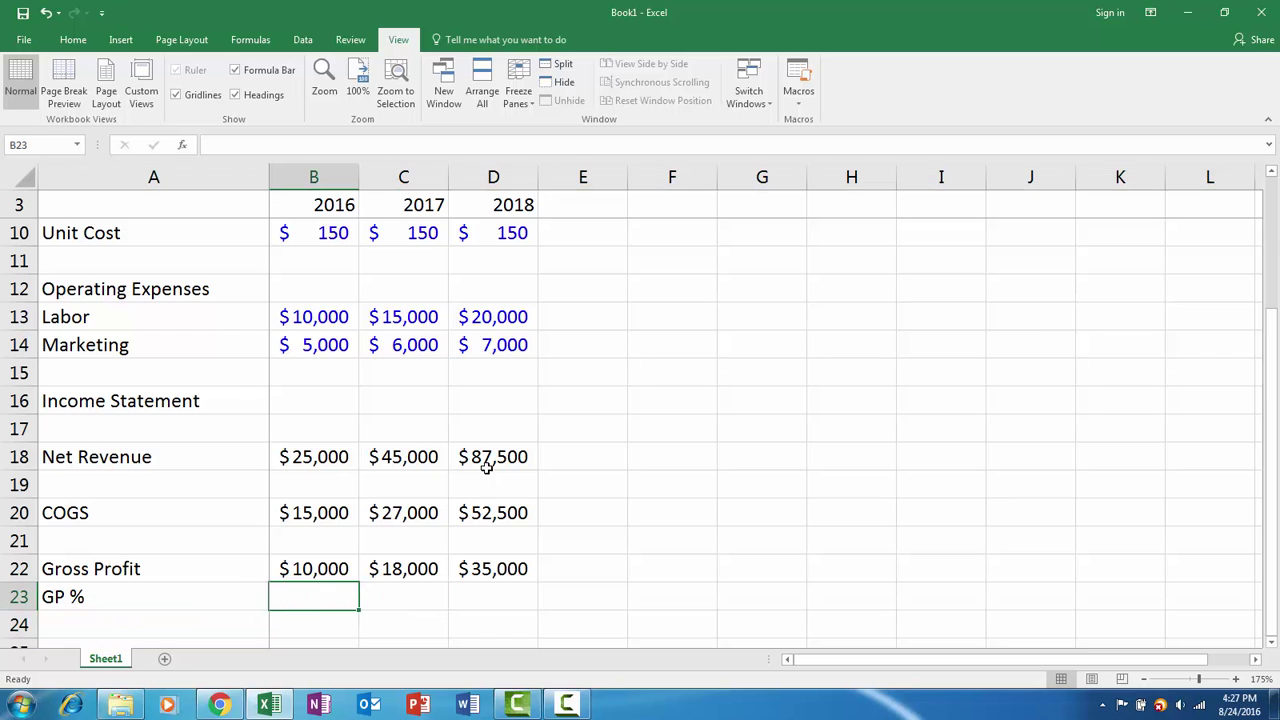
text(=)
key(Up)
text(/)
key(Up)
key(Up)
key(Up)
key(Up)
key(Up)
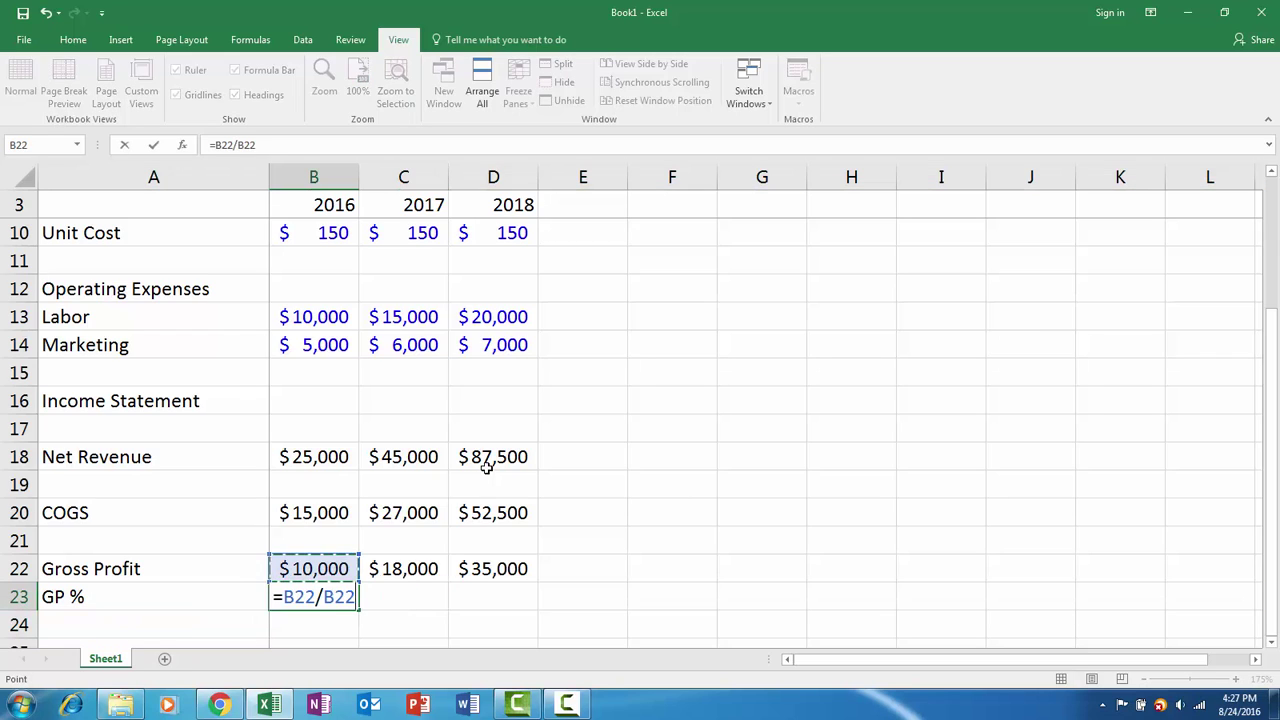
key(ctrl+Return)
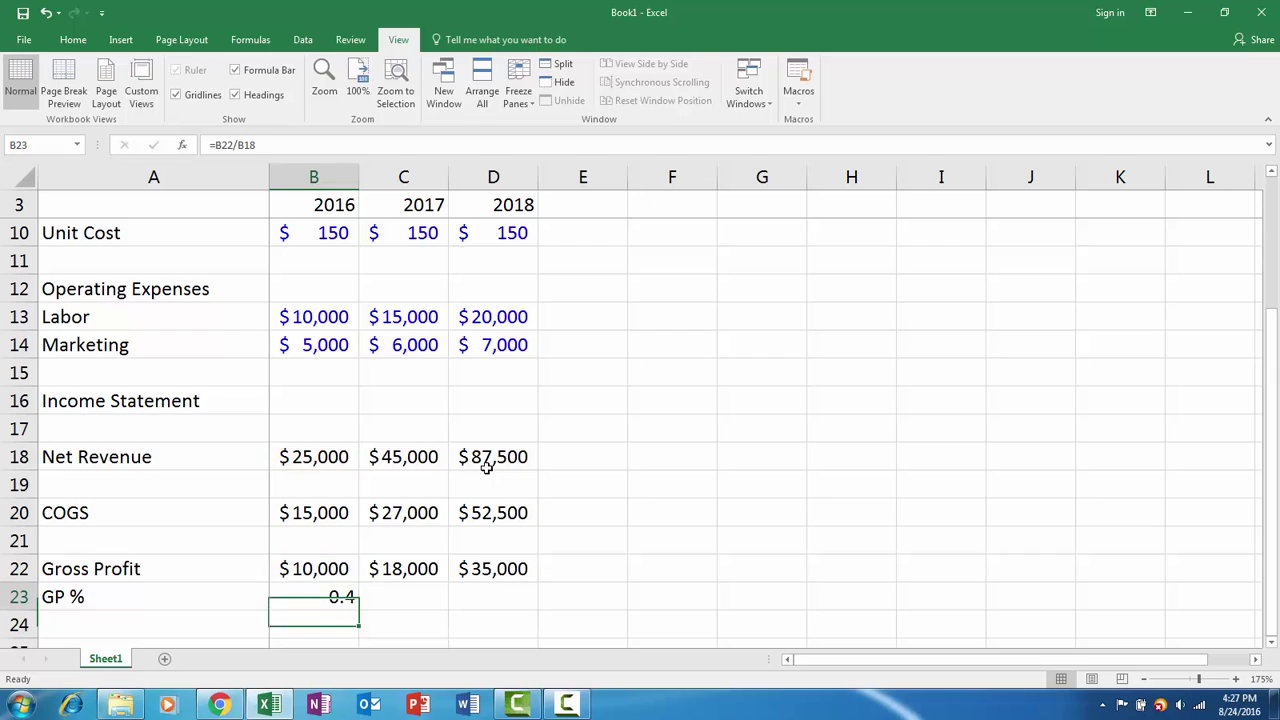
Format B23 as a percentage and copy it to the 2017 and 2018 cells C23 and D23
click(85, 39)
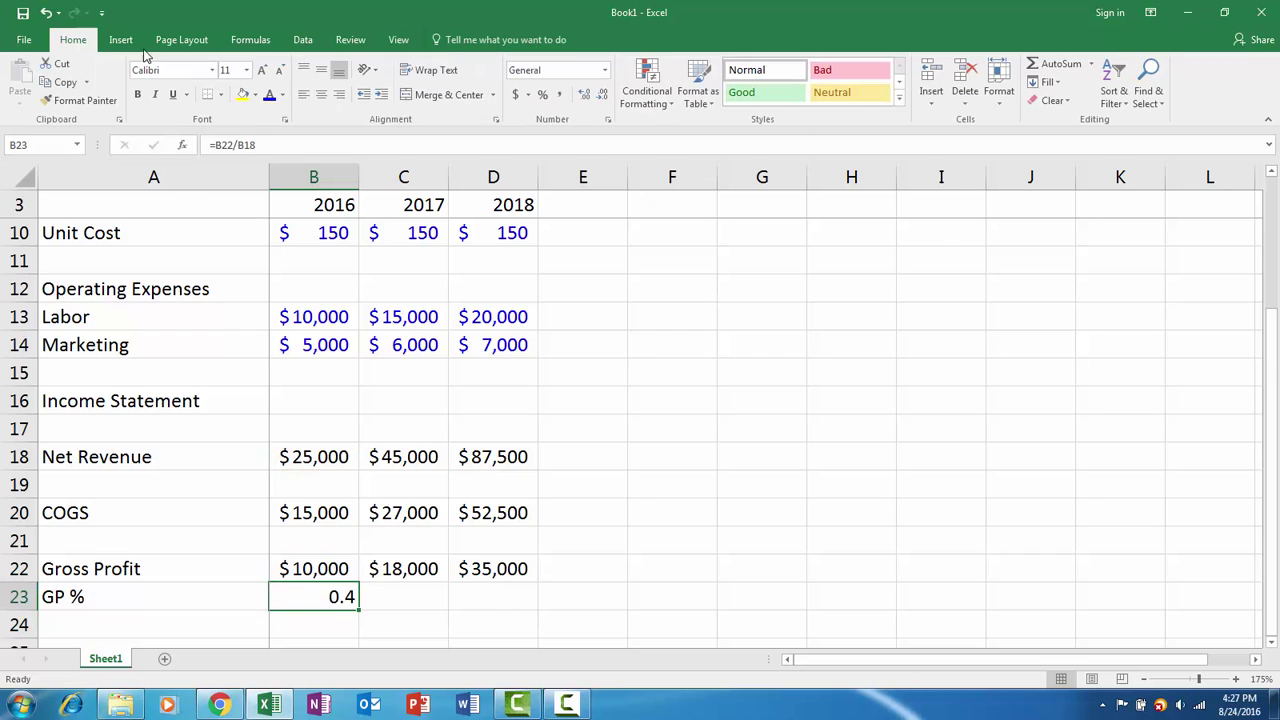
click(540, 96)
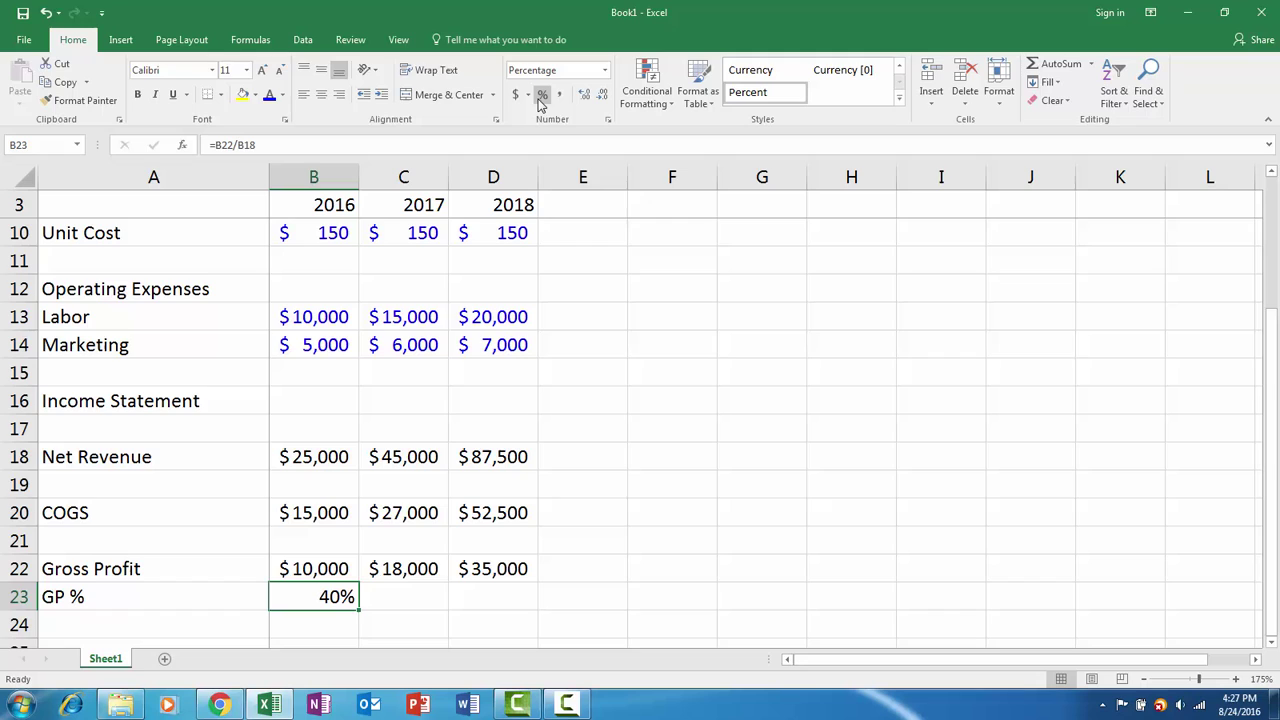
key(ctrl+c)
key(shift+Right)
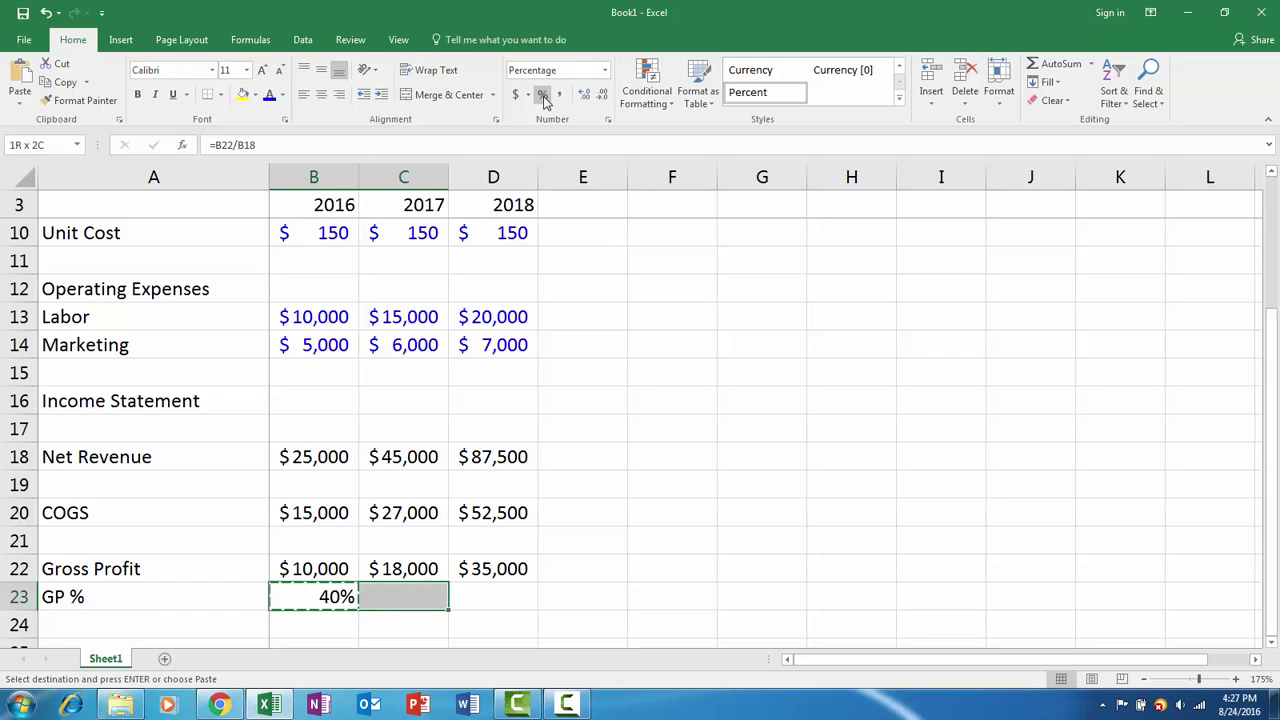
key(shift+Right)
key(ctrl+v)
key(Down)
key(Up)
key(Escape)
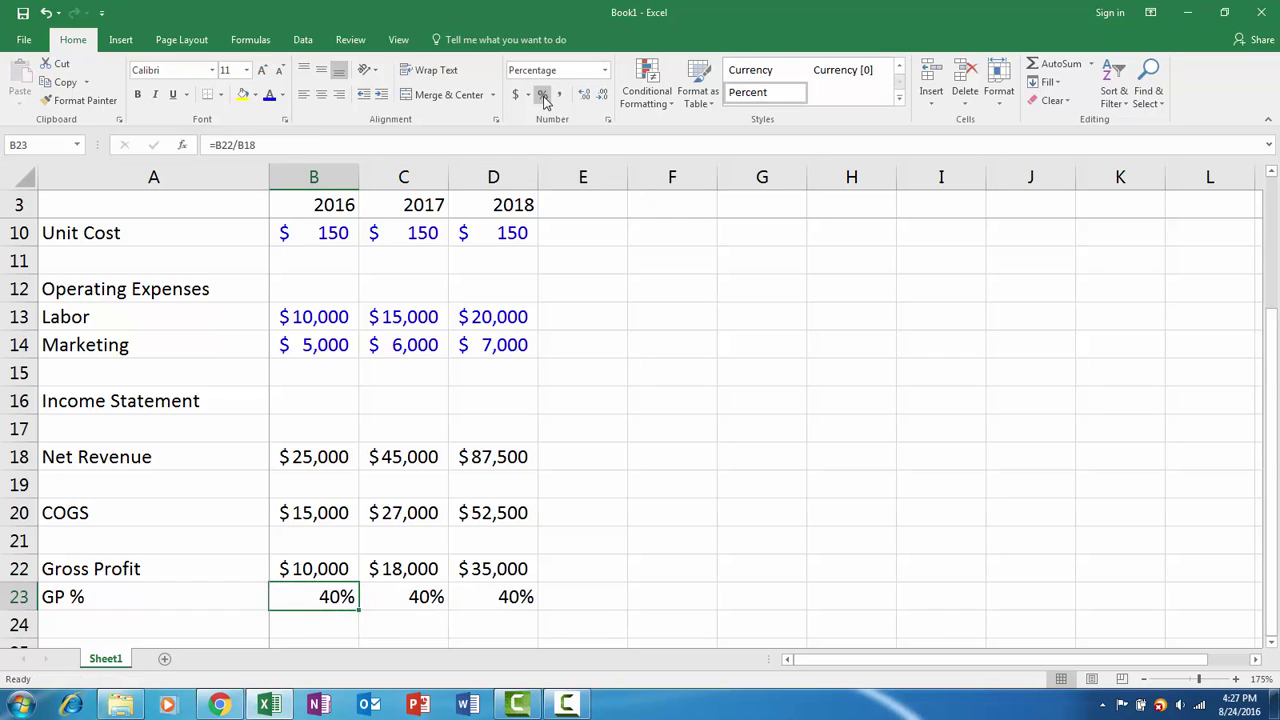
Show the GP % values in B23:D23 with one decimal place
key(shift+Right)
key(shift+Right)
key(ctrl+v)
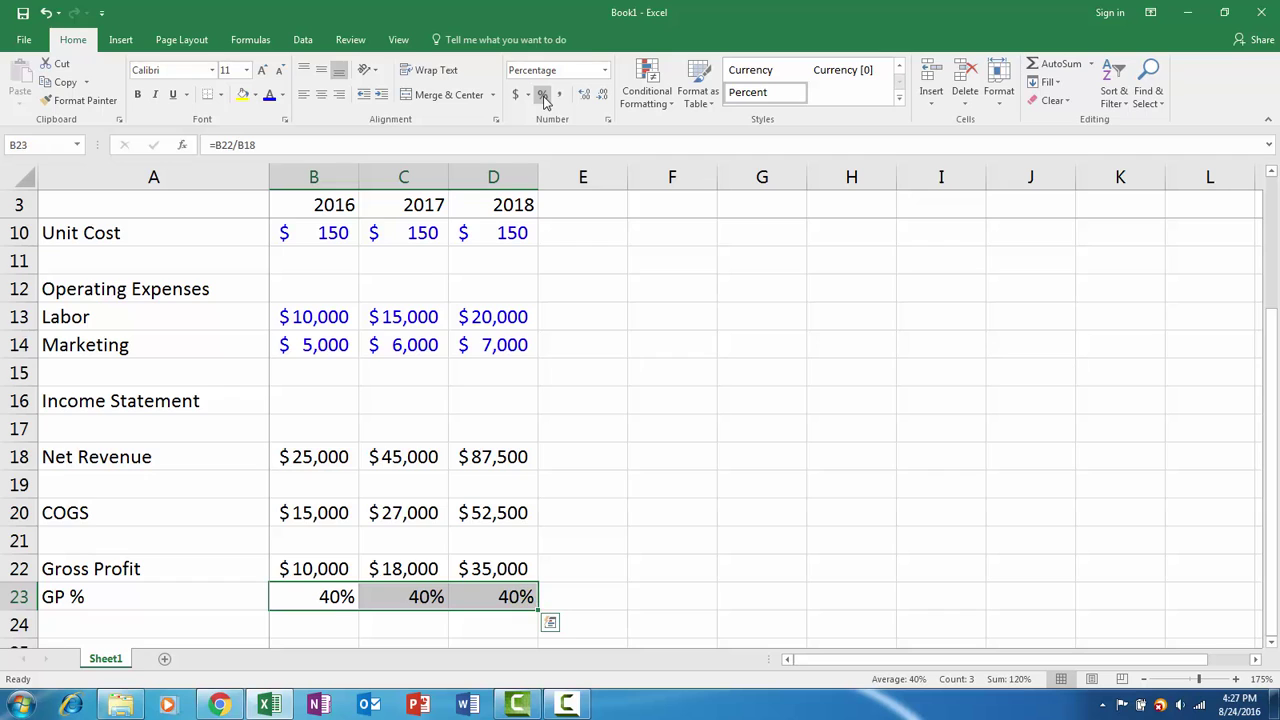
click(584, 94)
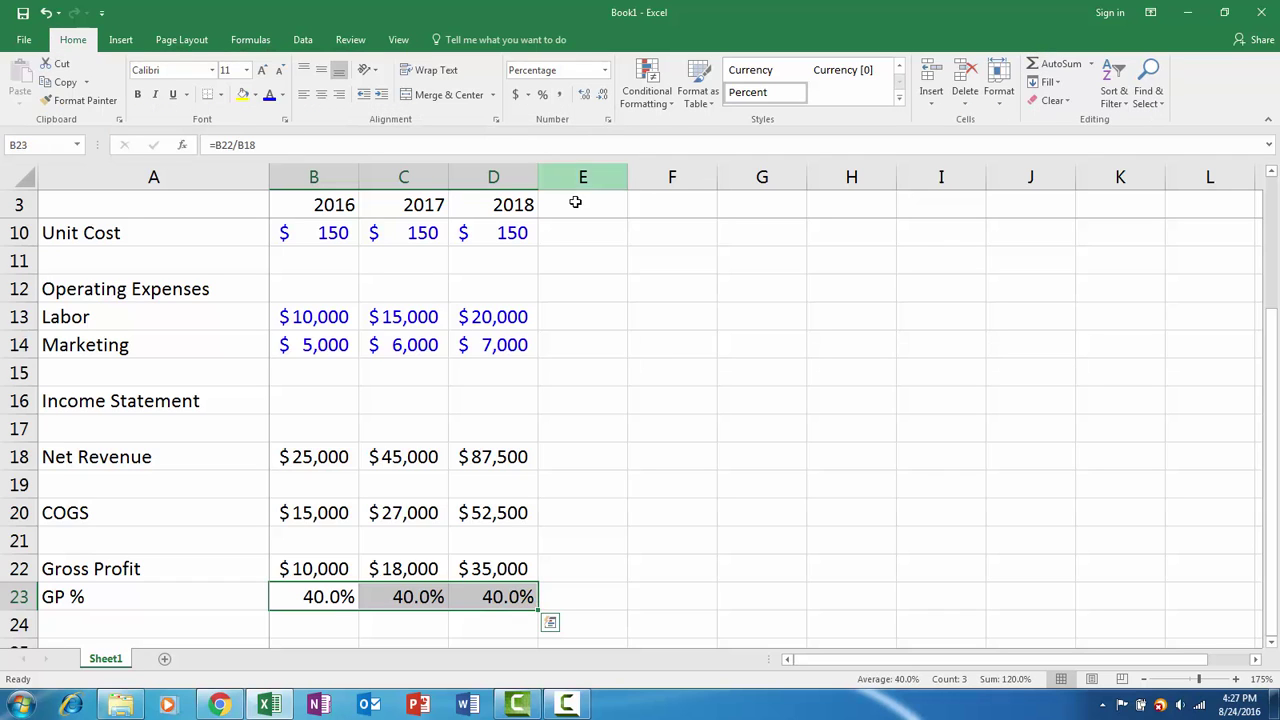
scroll(435, 316, up, 2)
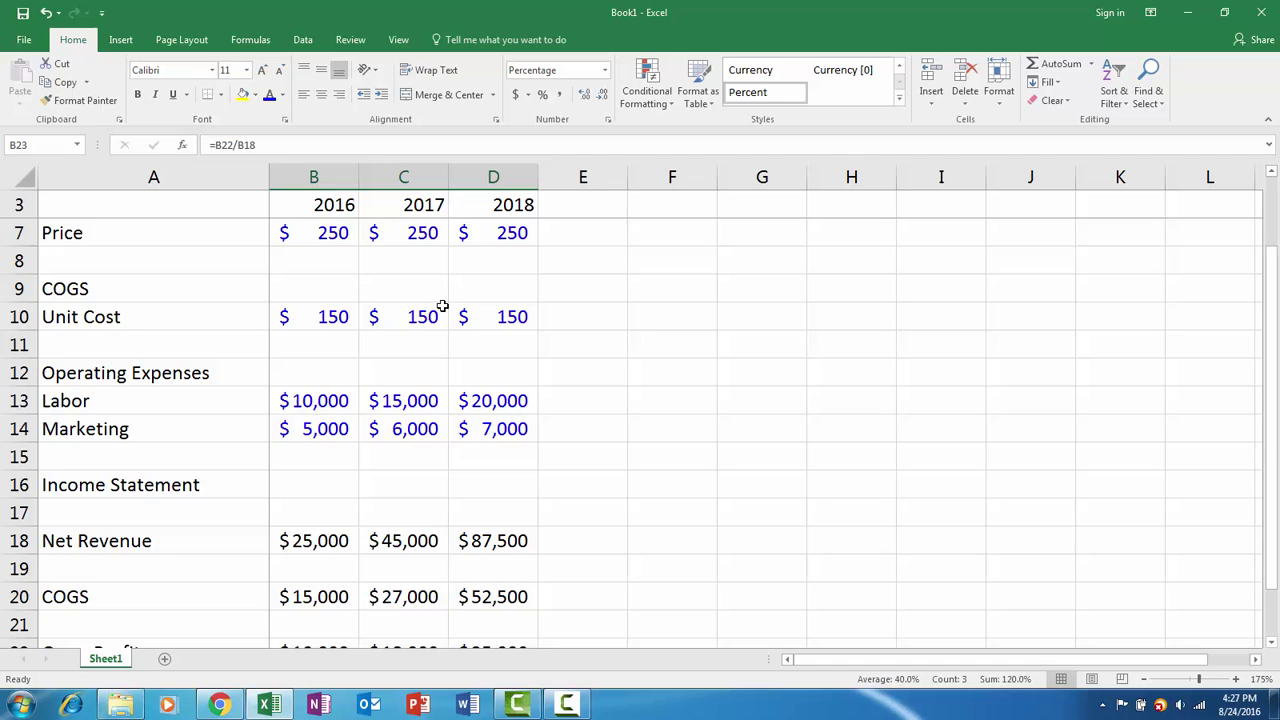
click(466, 317)
click(505, 401)
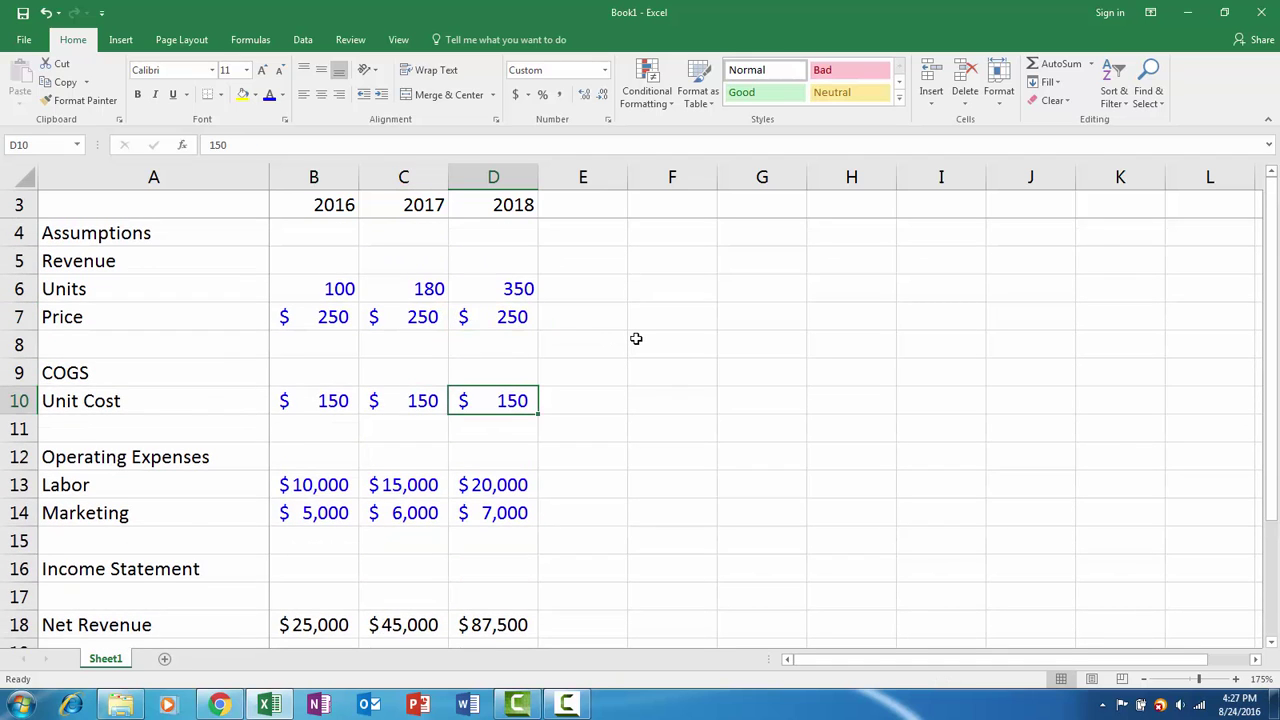
Add the label Operating Expenses in A25, leaving one blank row below GP %
scroll(634, 340, down, 3)
scroll(503, 391, down, 2)
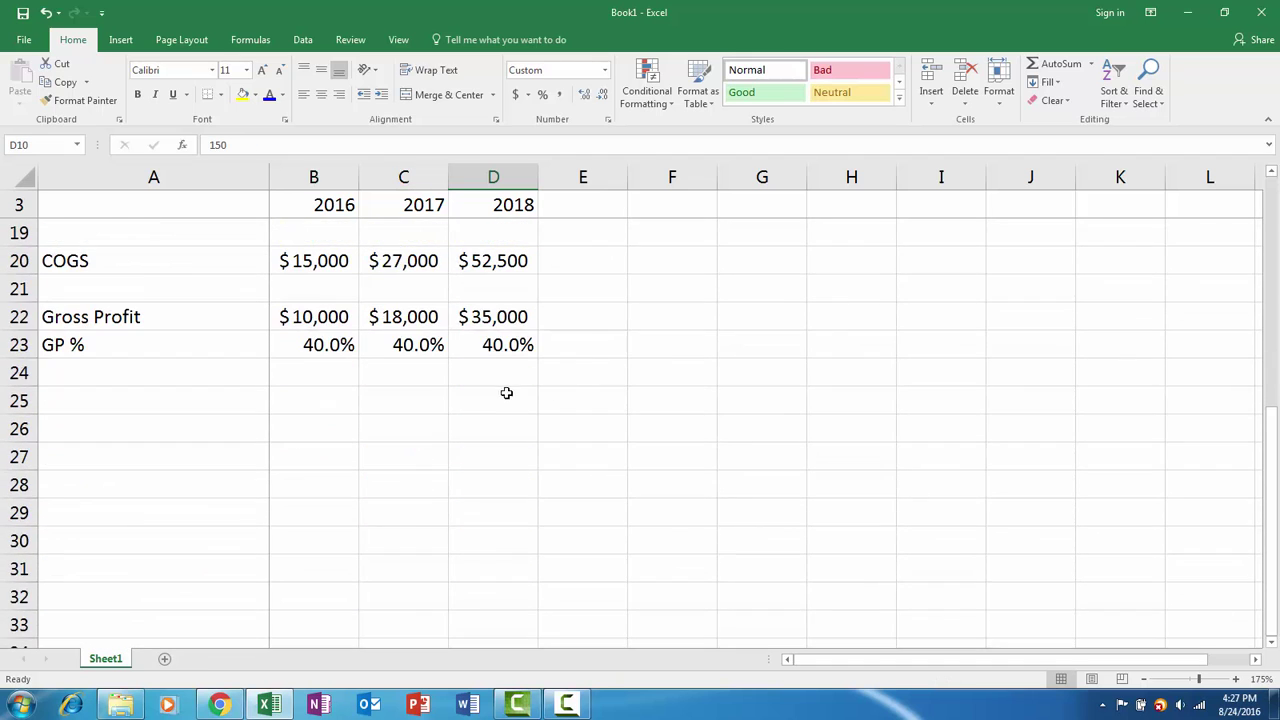
scroll(243, 466, up, 1)
click(191, 483)
text(Op)
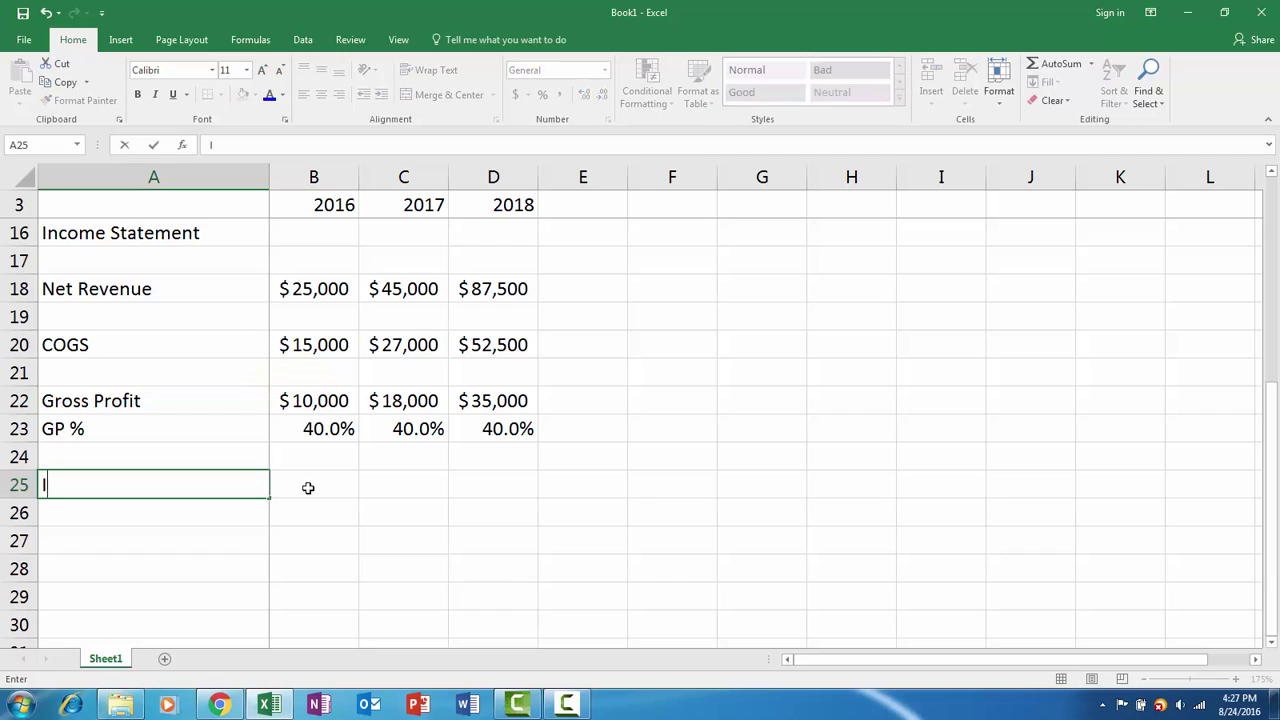
text(erating )
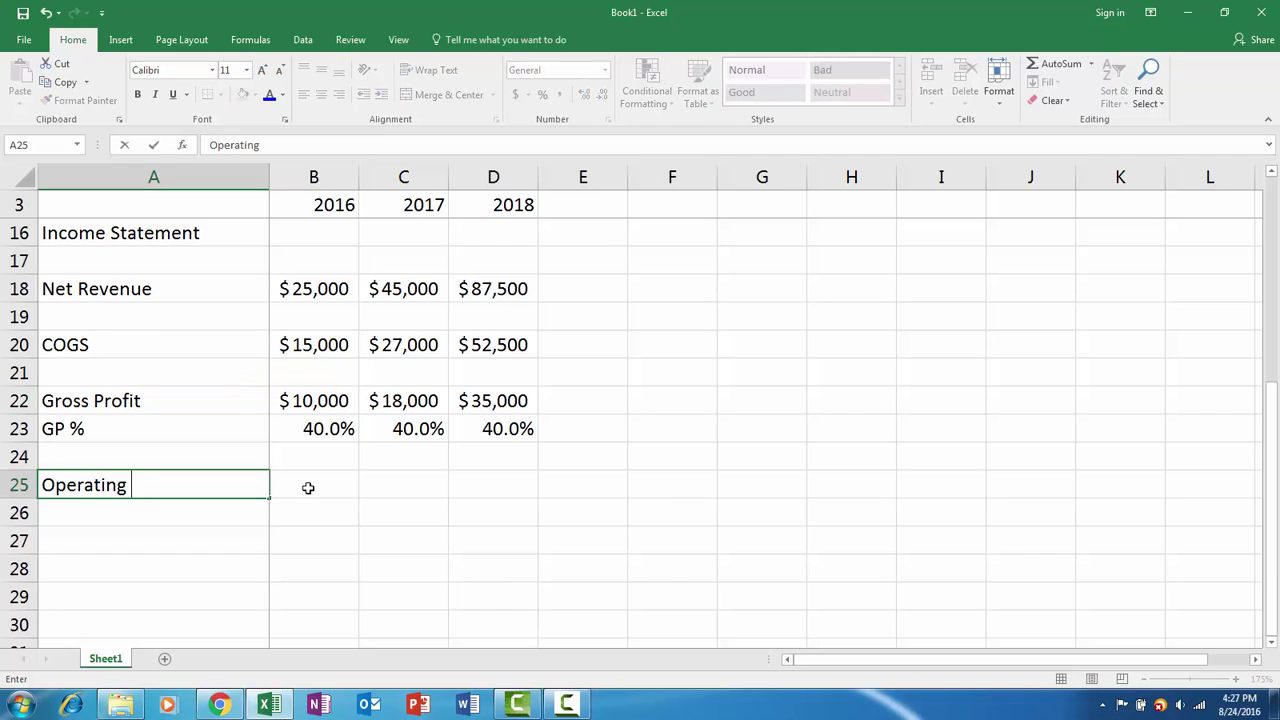
text(Expenses)
key(Return)
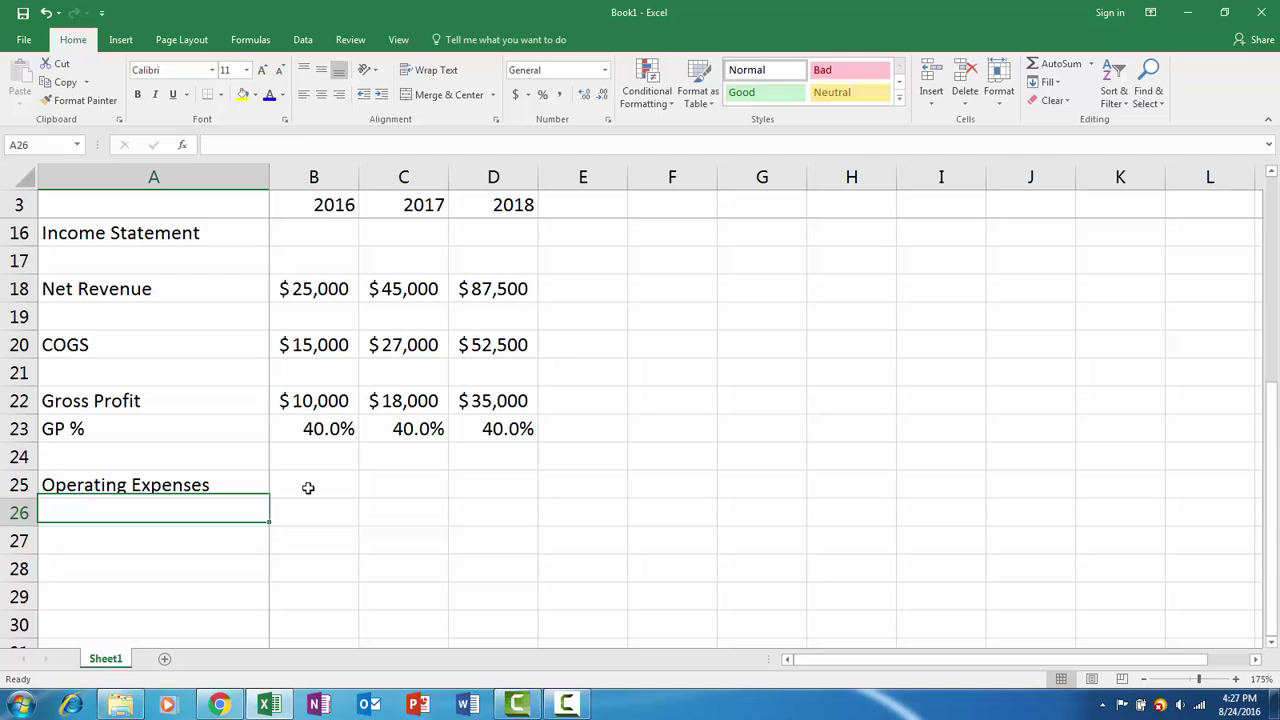
Link cell A26, below the income statement's Operating Expenses heading, to the Labor label with the formula =A13
key(Up)
key(Down)
text(=)
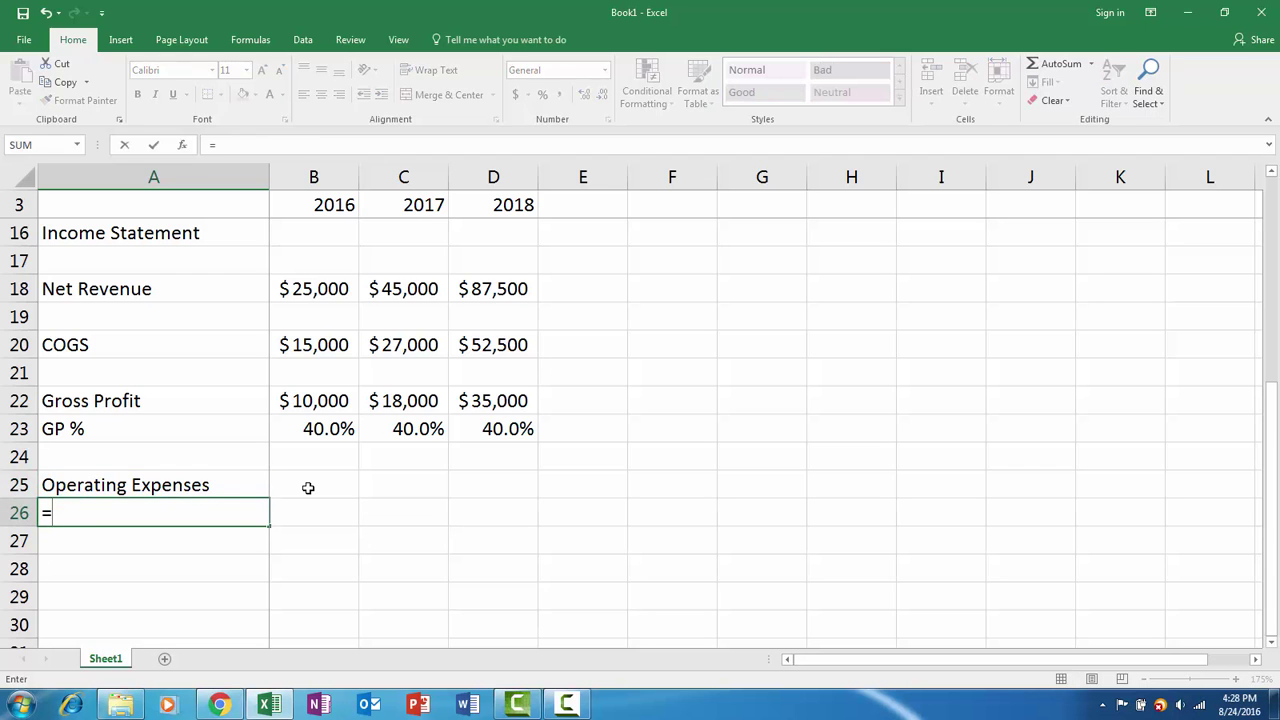
key(Up)
key(Up)
key(Up)
key(Up)
key(Up)
key(Up)
key(Up)
key(Up)
key(Up)
key(Up)
key(Up)
key(Up)
key(Up)
key(Up)
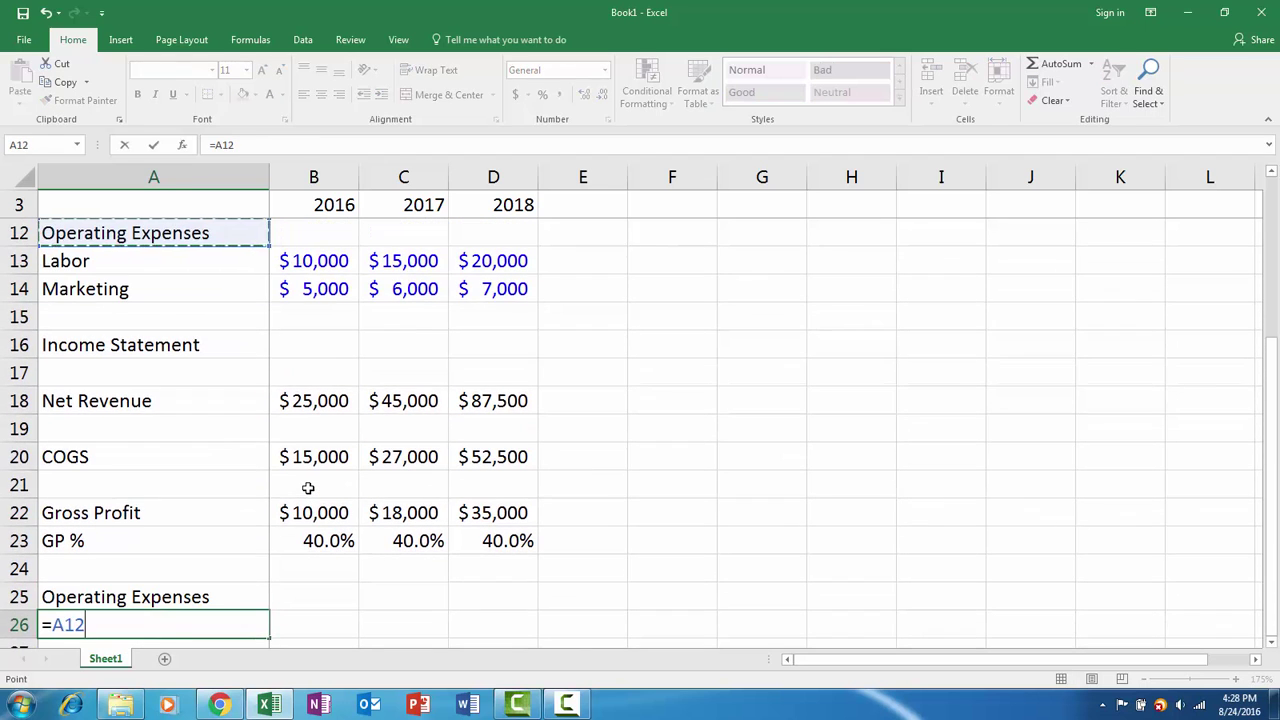
key(Down)
key(Return)
Copy the label formula from A26 down to A27 to bring in the Marketing label
key(Up)
key(ctrl+c)
key(shift+Down)
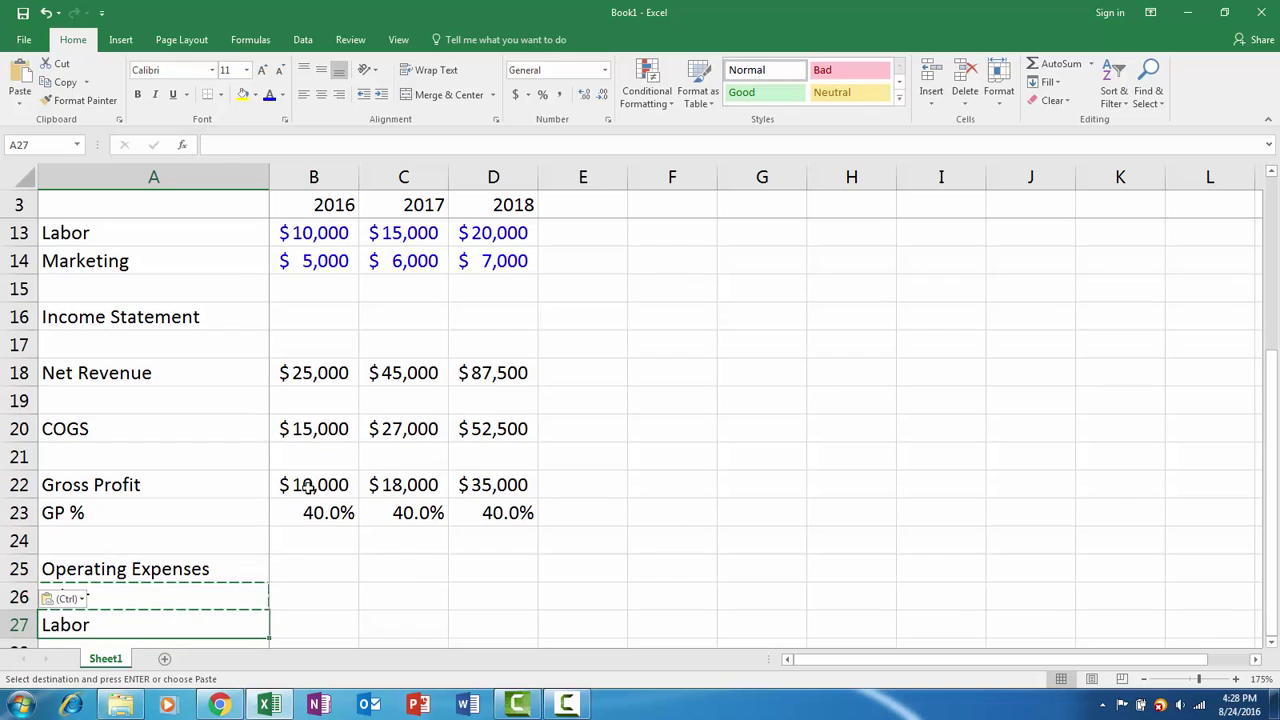
key(ctrl+v)
scroll(372, 420, down, 1)
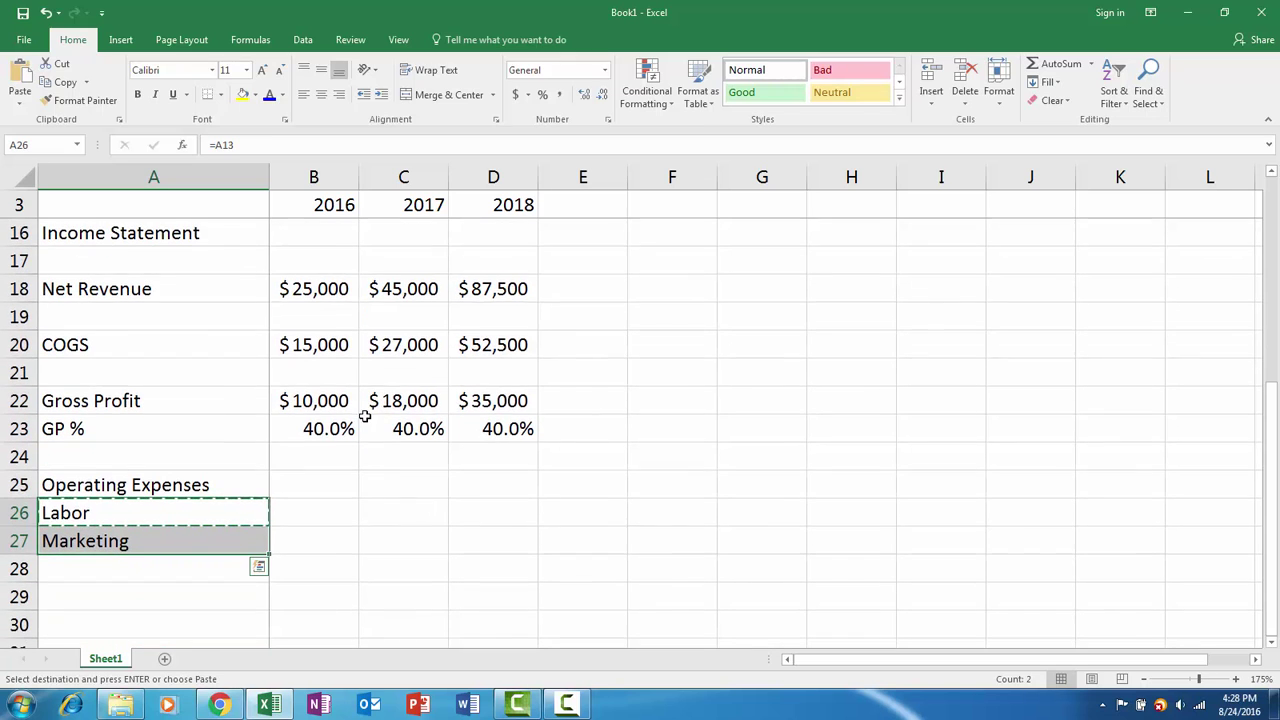
Indent the Labor and Marketing labels in A26:A27 by one level
click(383, 96)
click(189, 518)
click(200, 548)
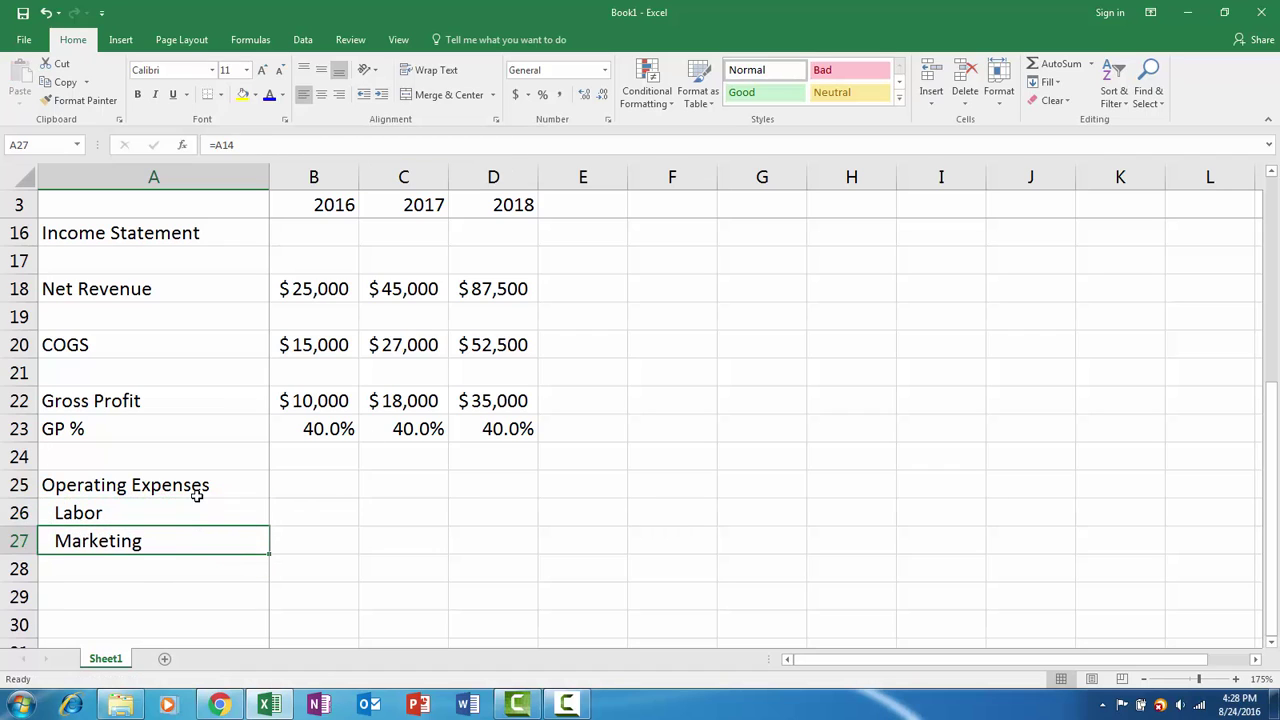
click(197, 496)
click(205, 510)
Link the 2016 Labor expense in B26 to the assumptions with the formula =B13
click(306, 506)
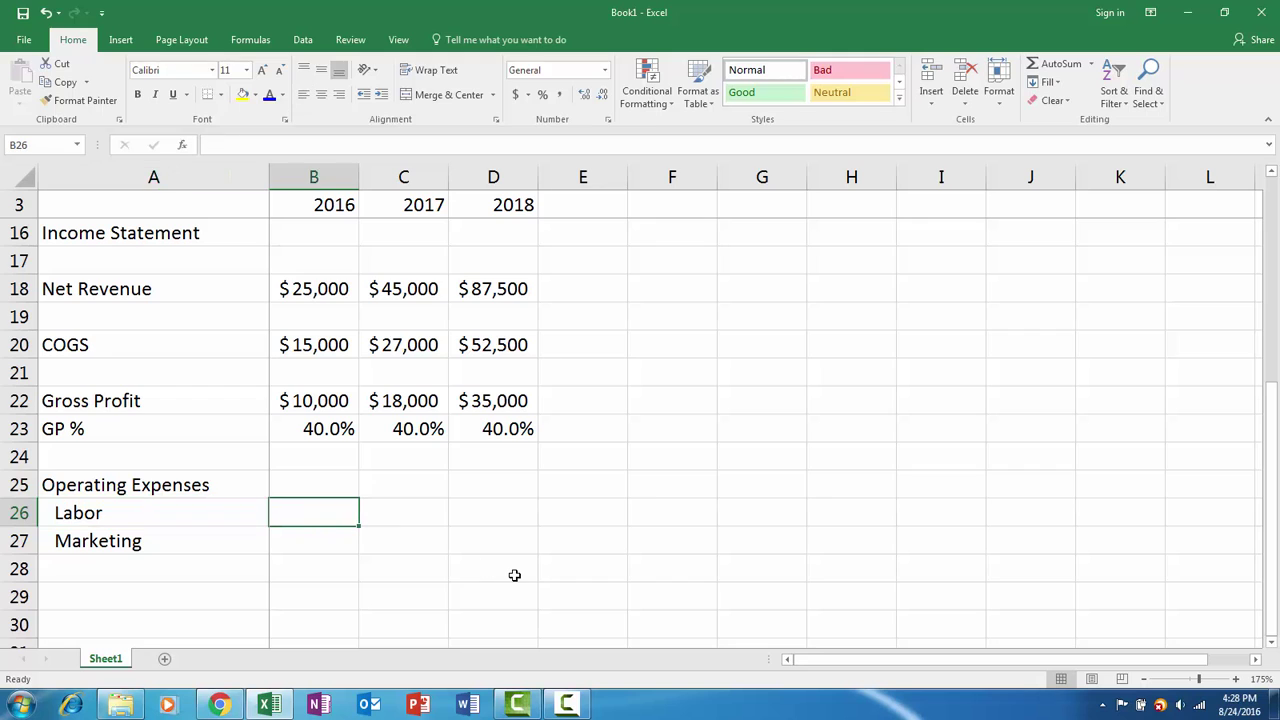
text(=)
key(Up)
key(Up)
key(Up)
key(Up)
key(Up)
key(Up)
key(Up)
key(Up)
key(Up)
key(Up)
key(Up)
key(Up)
key(Up)
key(Up)
key(Up)
key(Up)
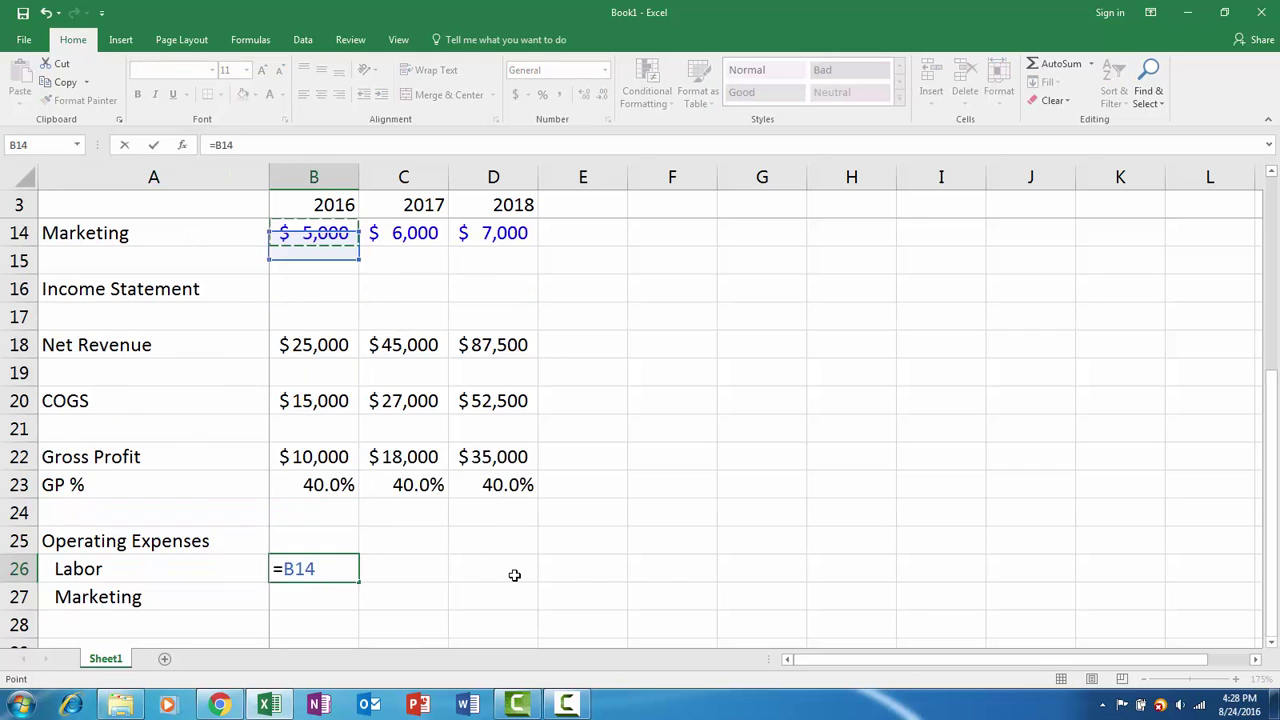
key(Down)
key(Down)
key(Down)
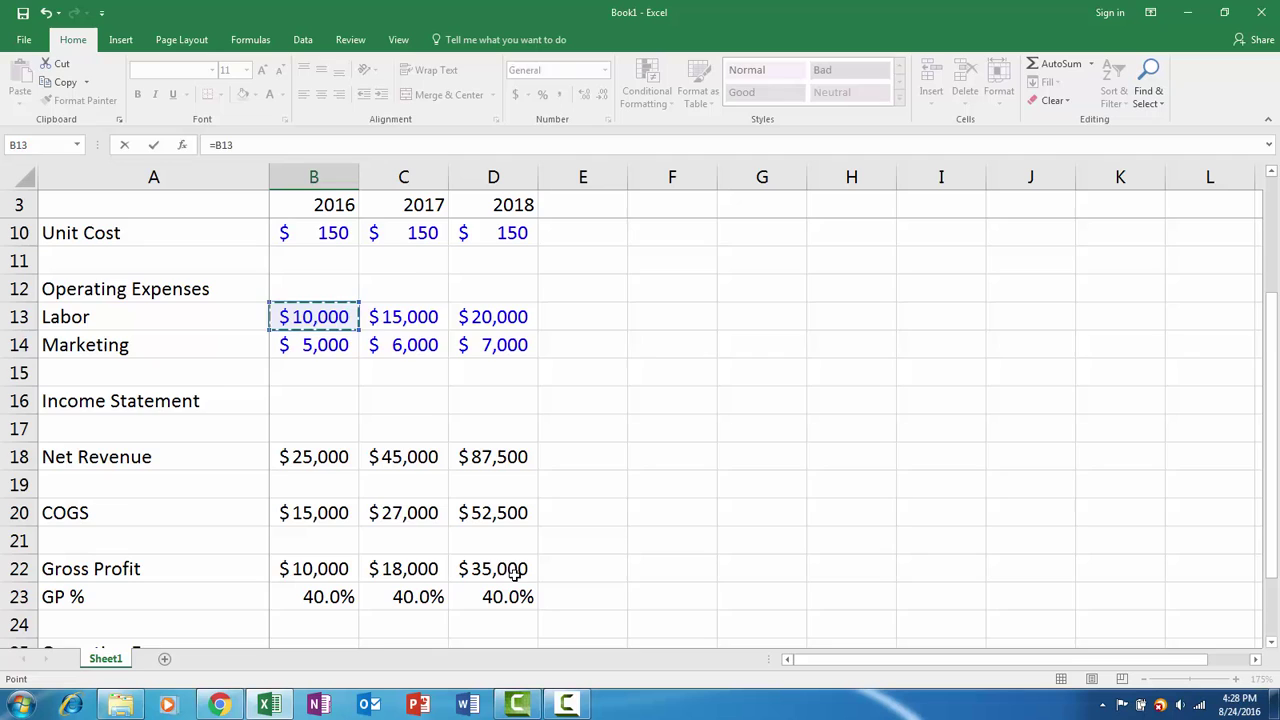
key(ctrl+Return)
Copy the B26 formula across B26:D27 to fill Labor and Marketing for 2016 to 2018
key(ctrl+c)
key(shift+Down)
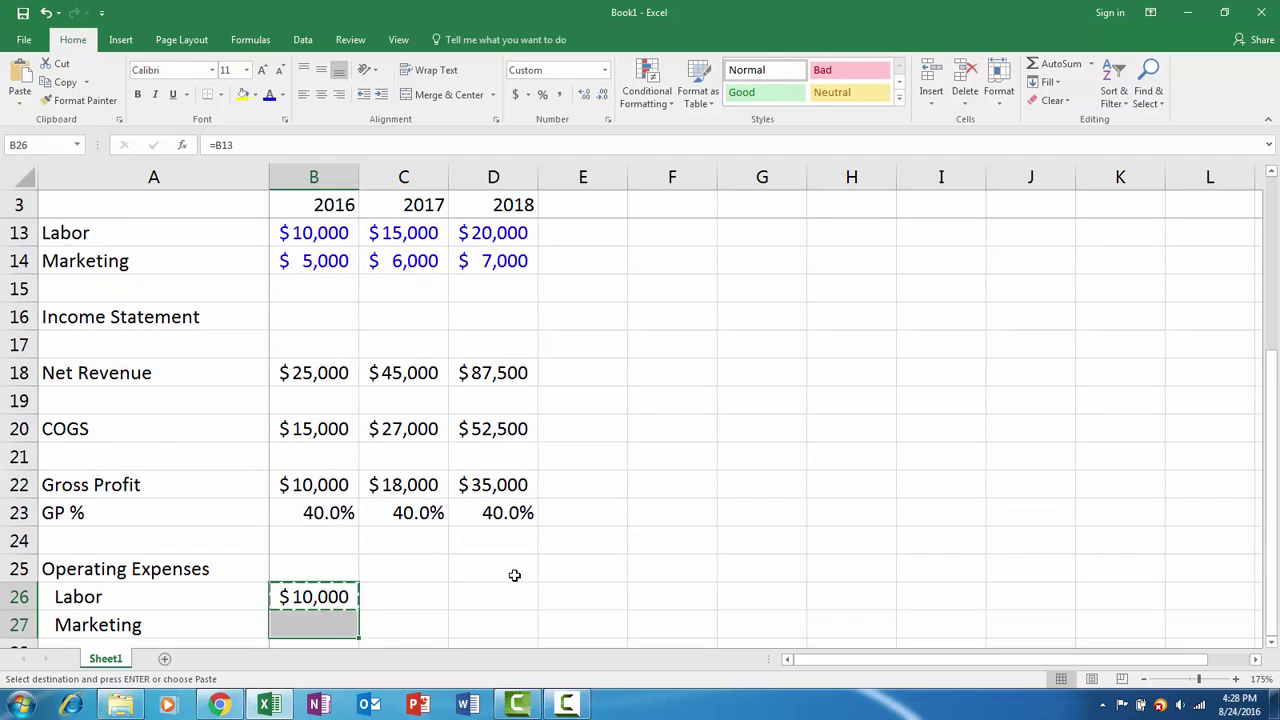
key(ctrl+v)
key(shift+Right)
key(shift+Right)
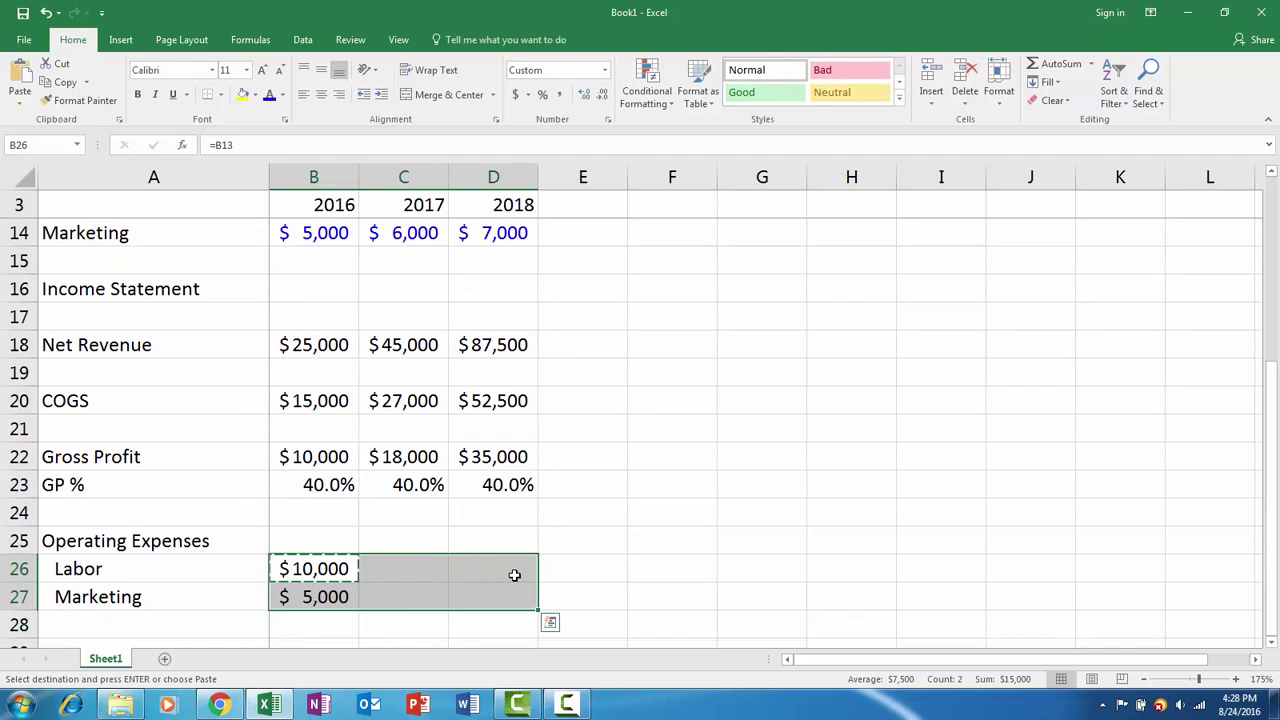
key(ctrl+v)
scroll(546, 497, up, 1)
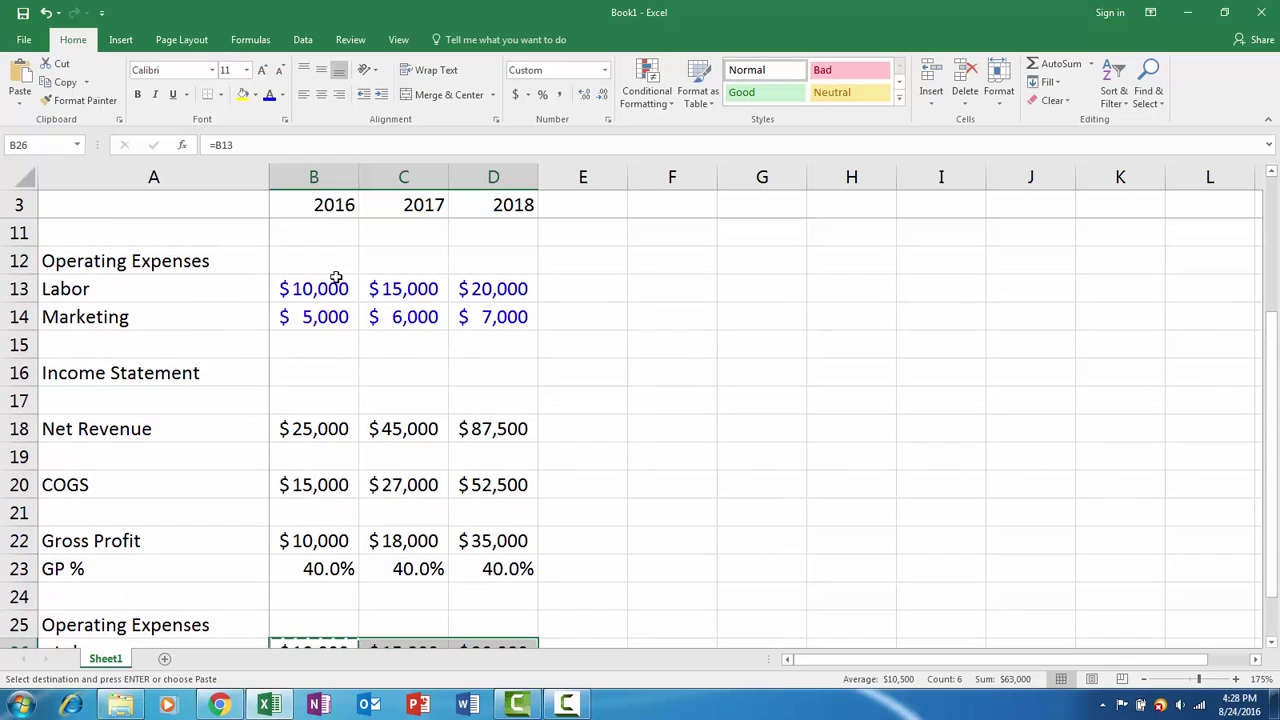
scroll(494, 506, down, 2)
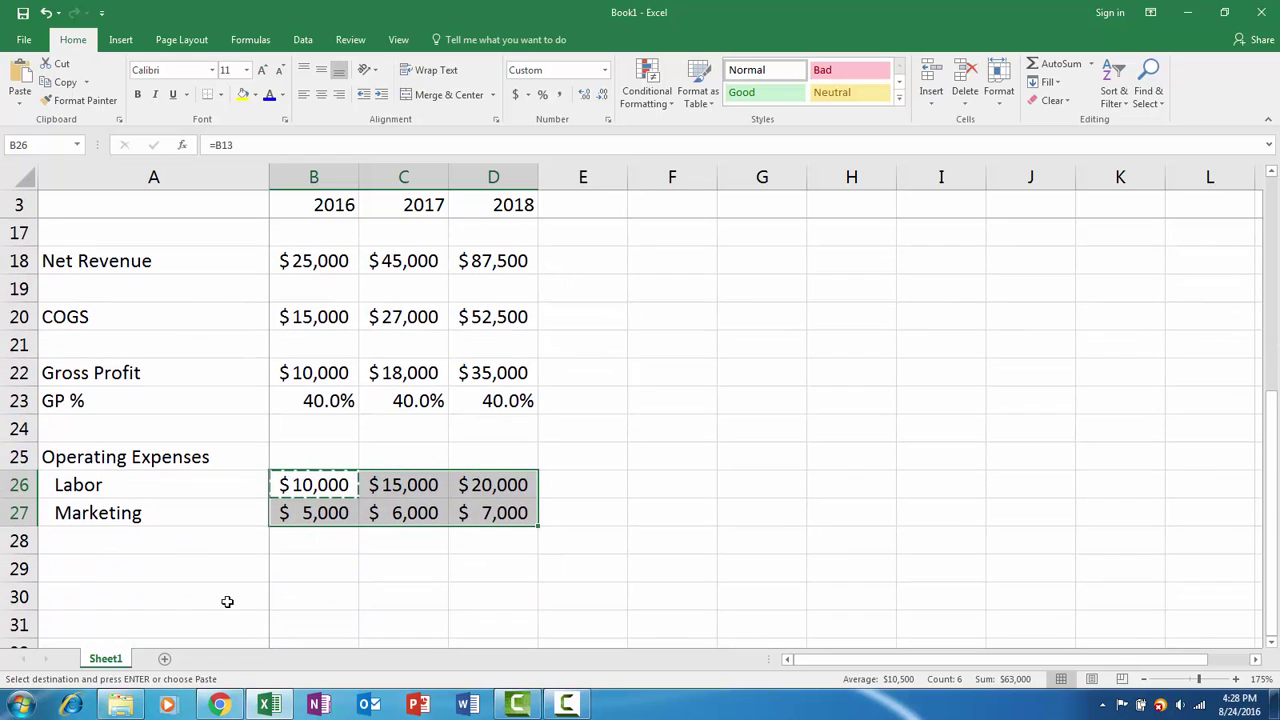
Add the label Operating Income in A29, leaving one blank row below Marketing
click(191, 565)
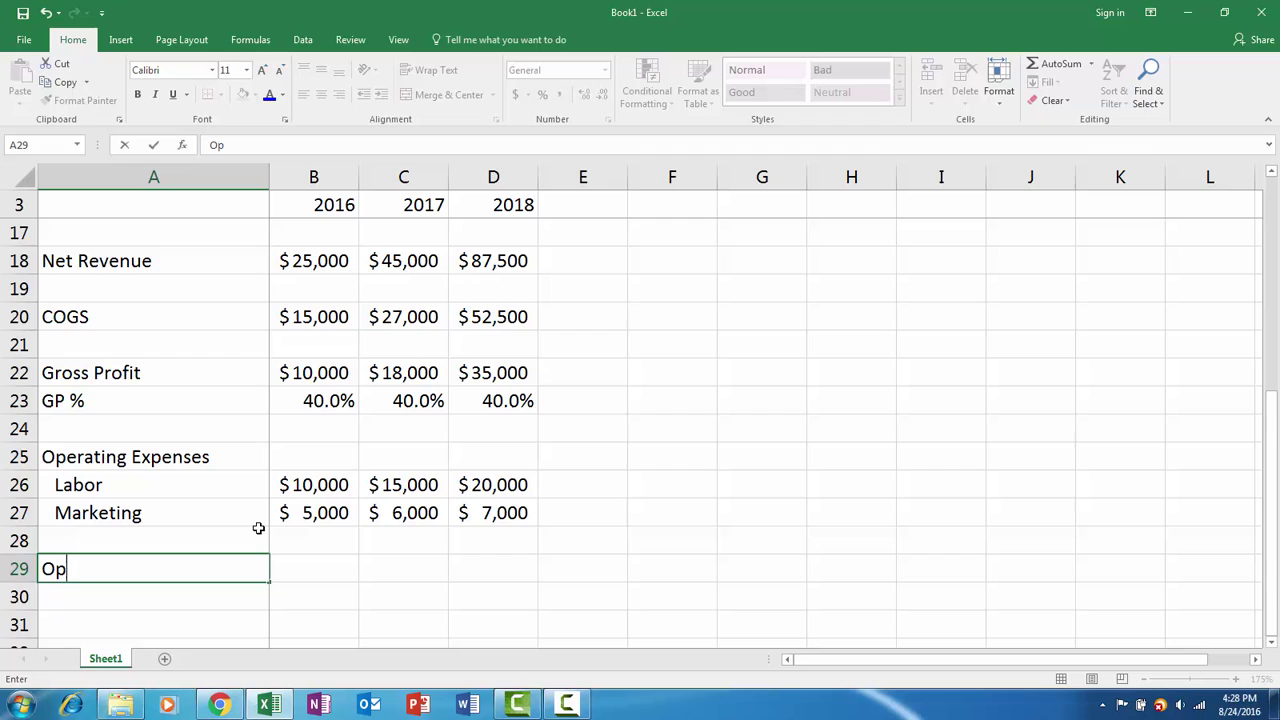
text(erating )
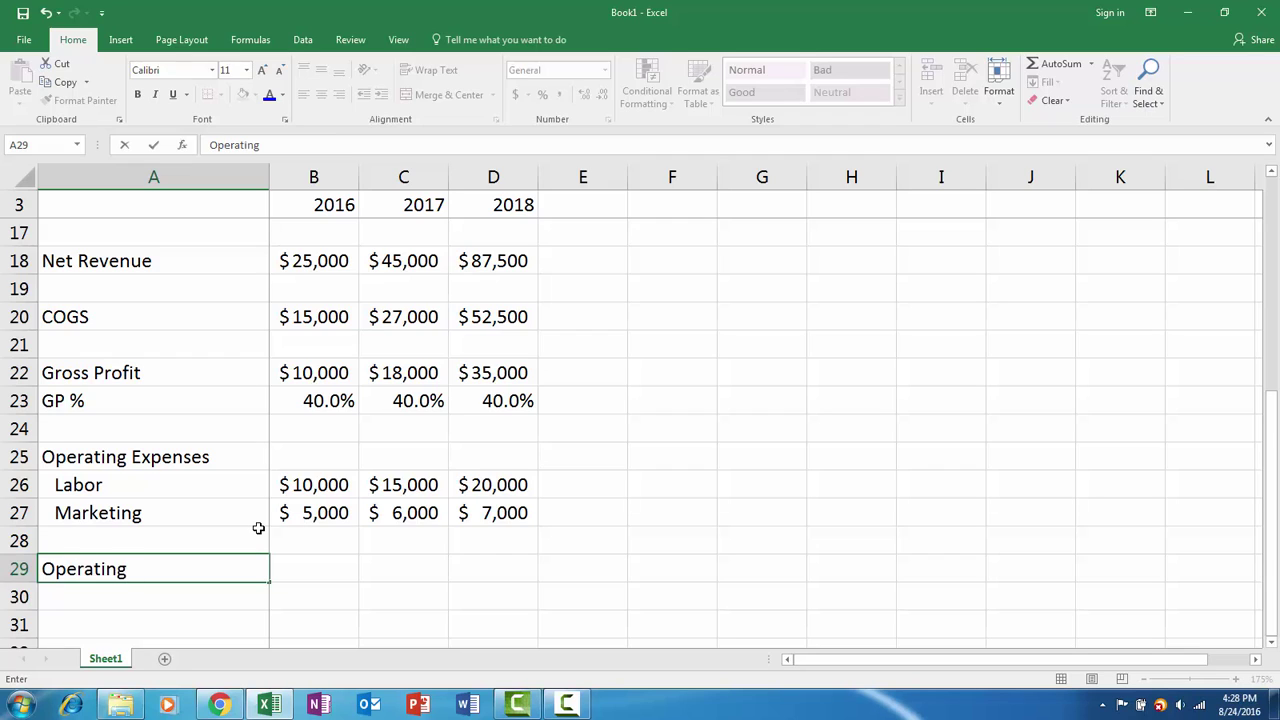
text(Income)
key(Return)
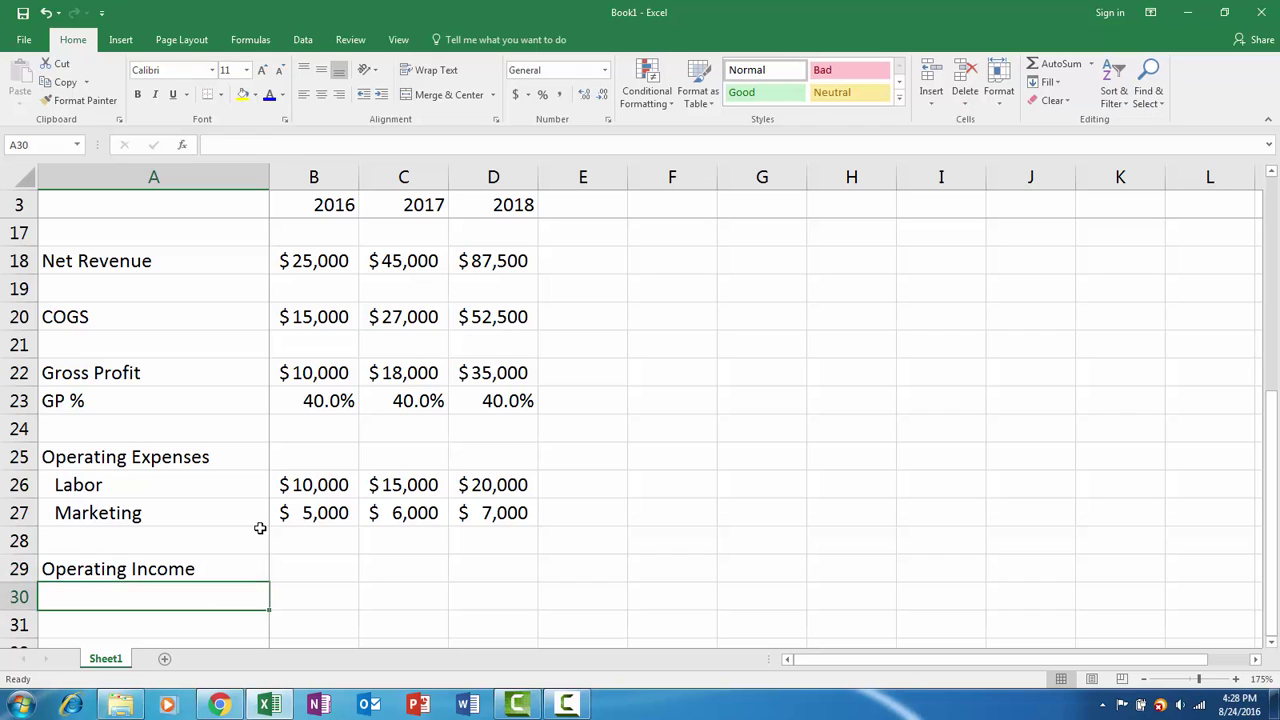
key(Up)
key(Up)
key(Right)
key(Down)
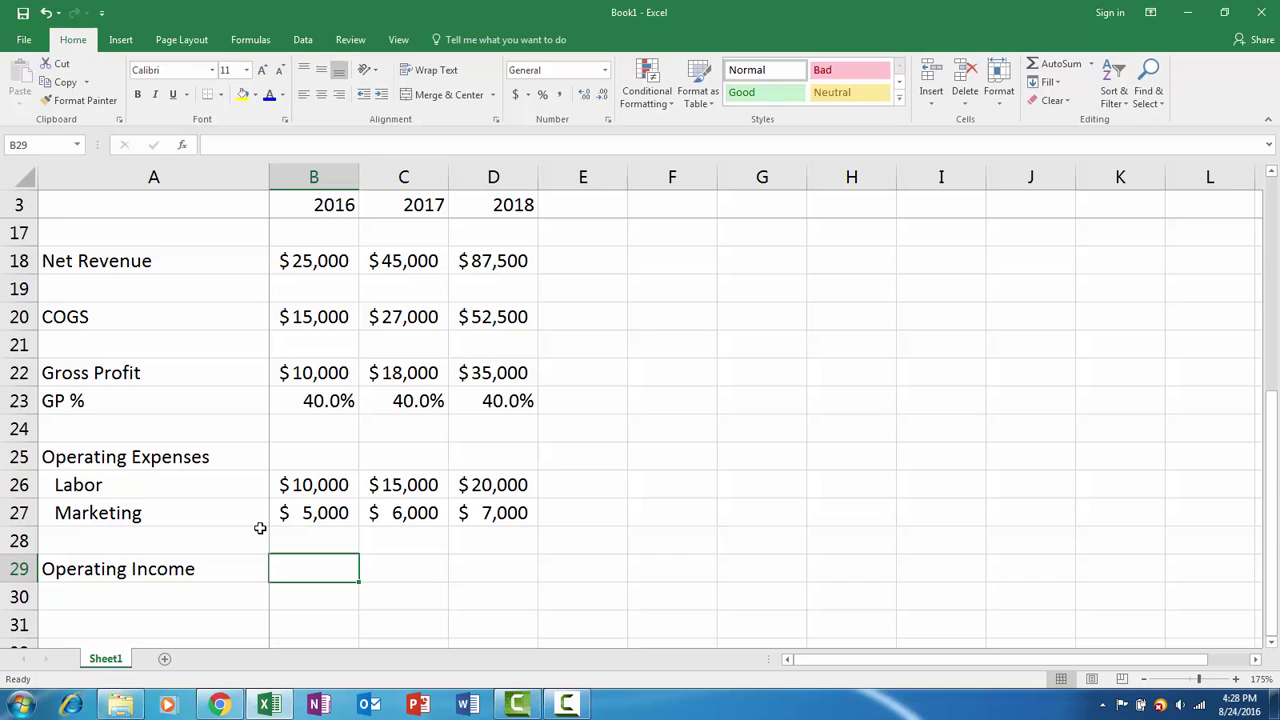
key(Up)
key(Up)
key(shift+space)
key(alt)
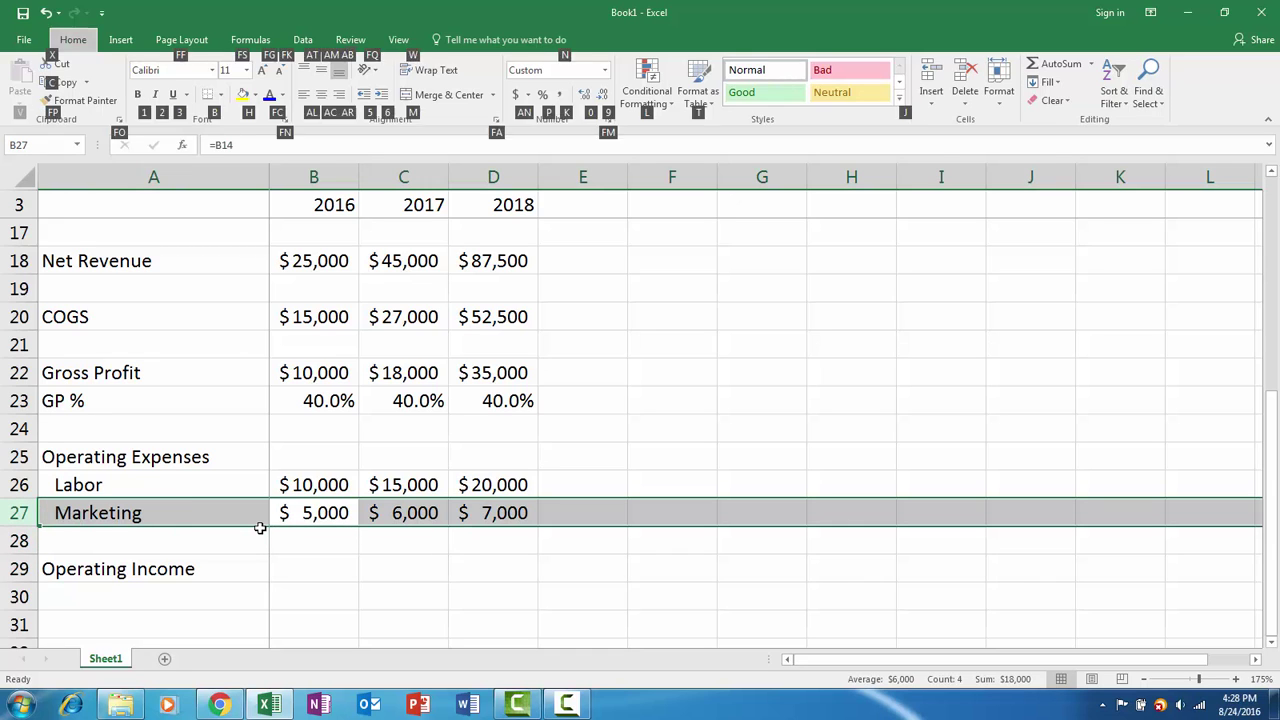
key(i)
key(r)
key(Down)
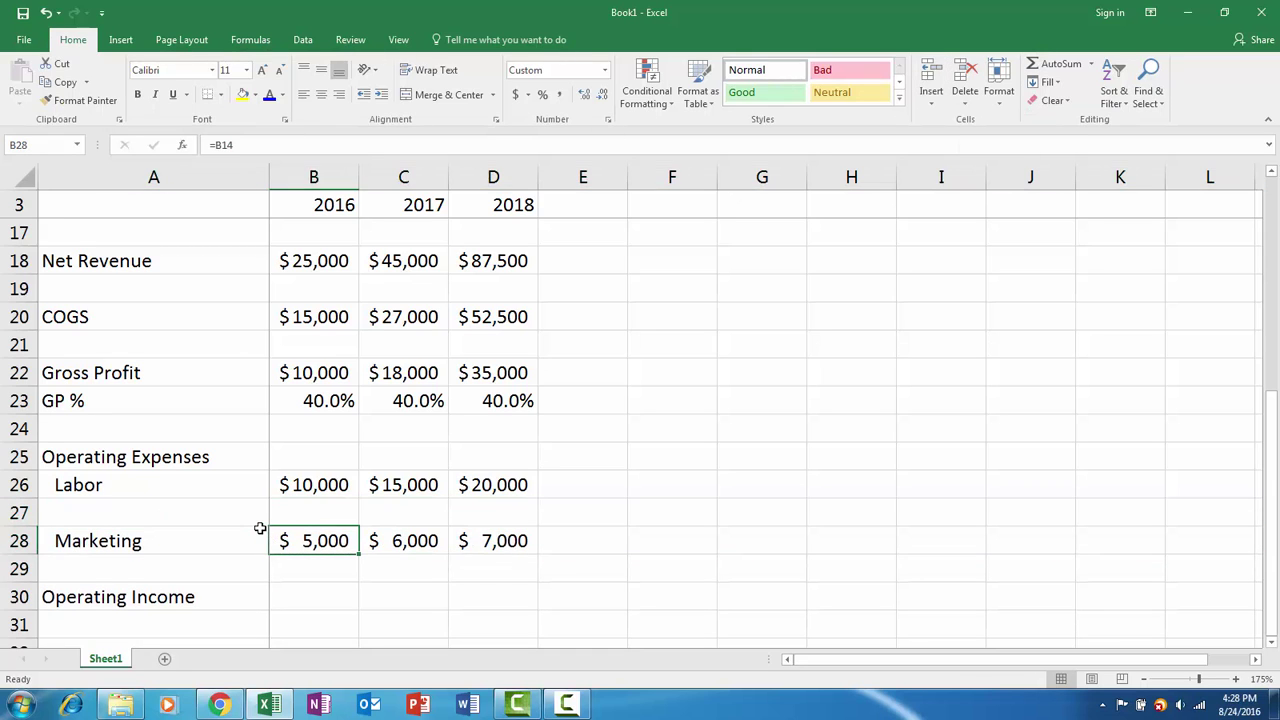
key(ctrl+z)
Insert a row at row 28, between Marketing and Operating Income
key(shift+space)
key(alt+h)
key(i)
key(r)
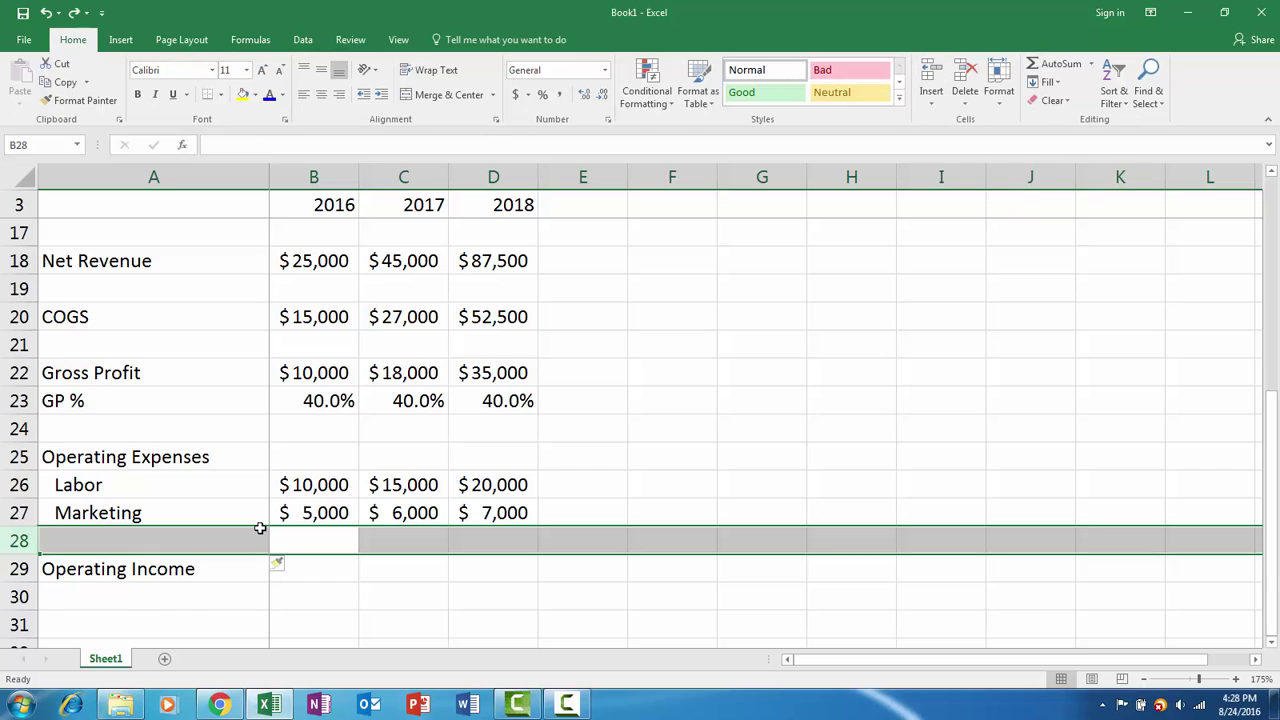
key(F4)
Add the label Total in A28 and remove its indent
key(Left)
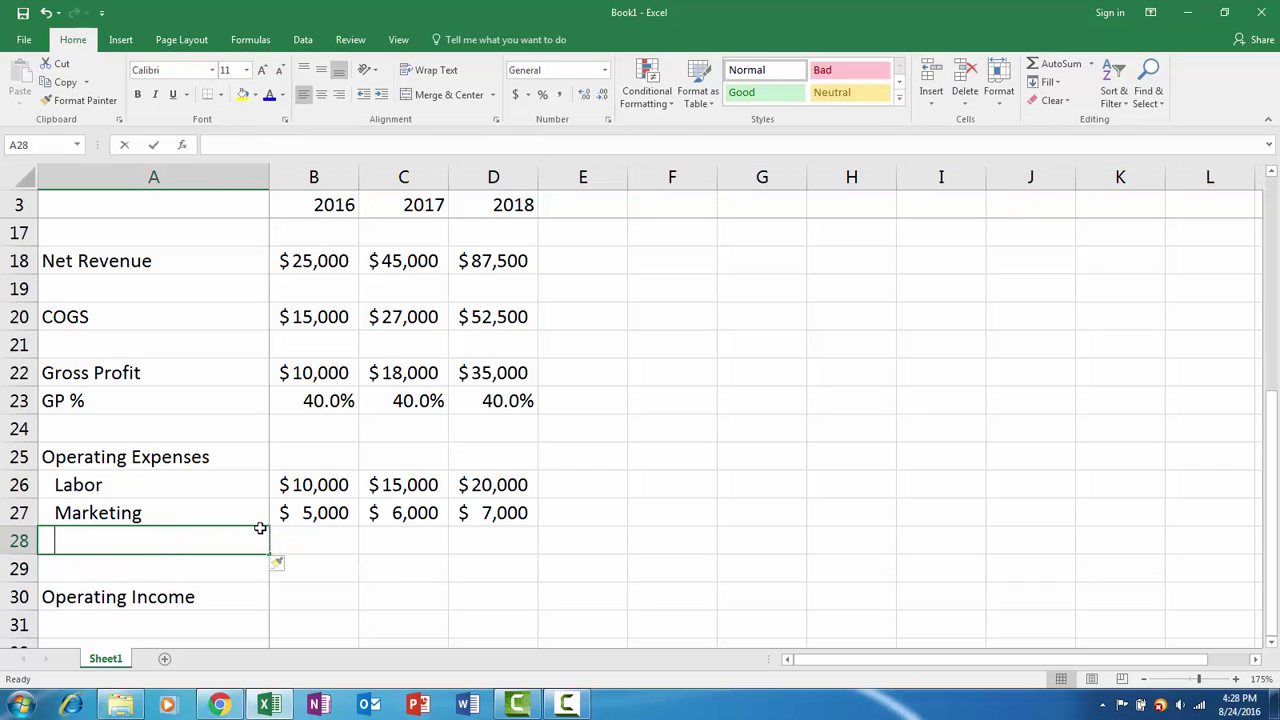
text(Total)
key(Return)
key(Up)
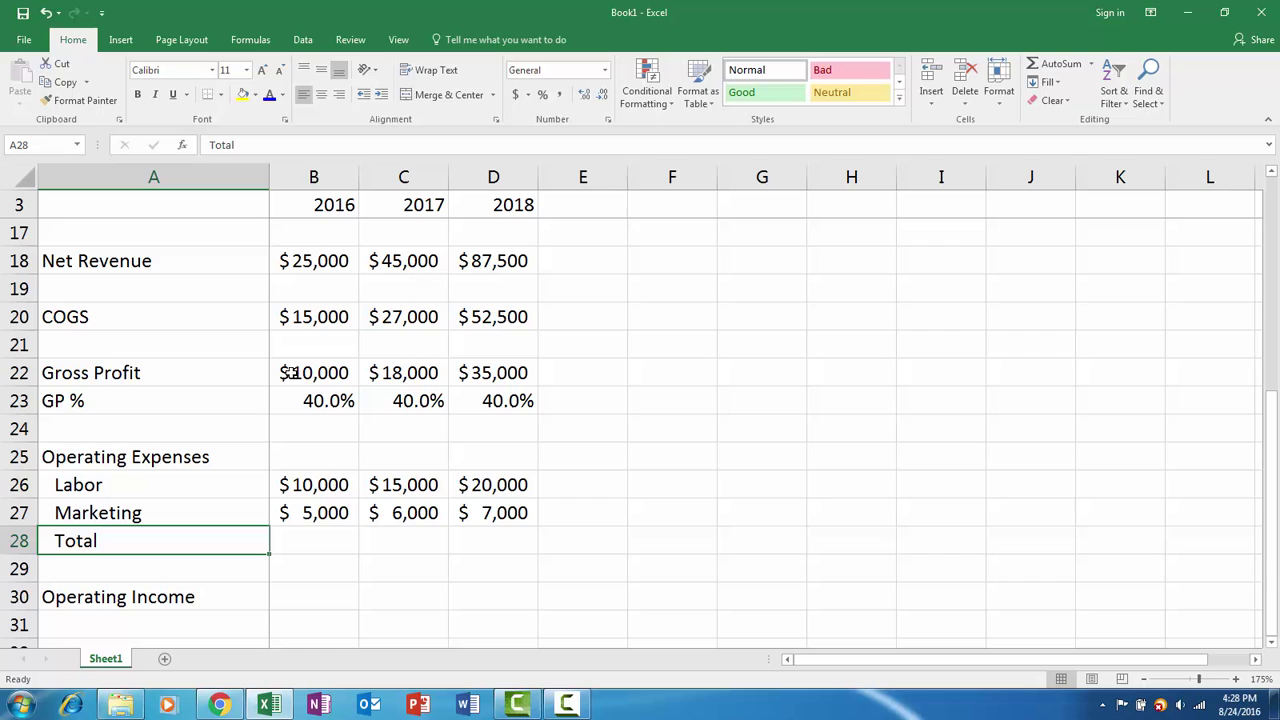
click(363, 94)
Add a bottom border under the Marketing values in B27:D27
drag(310, 514, 511, 517)
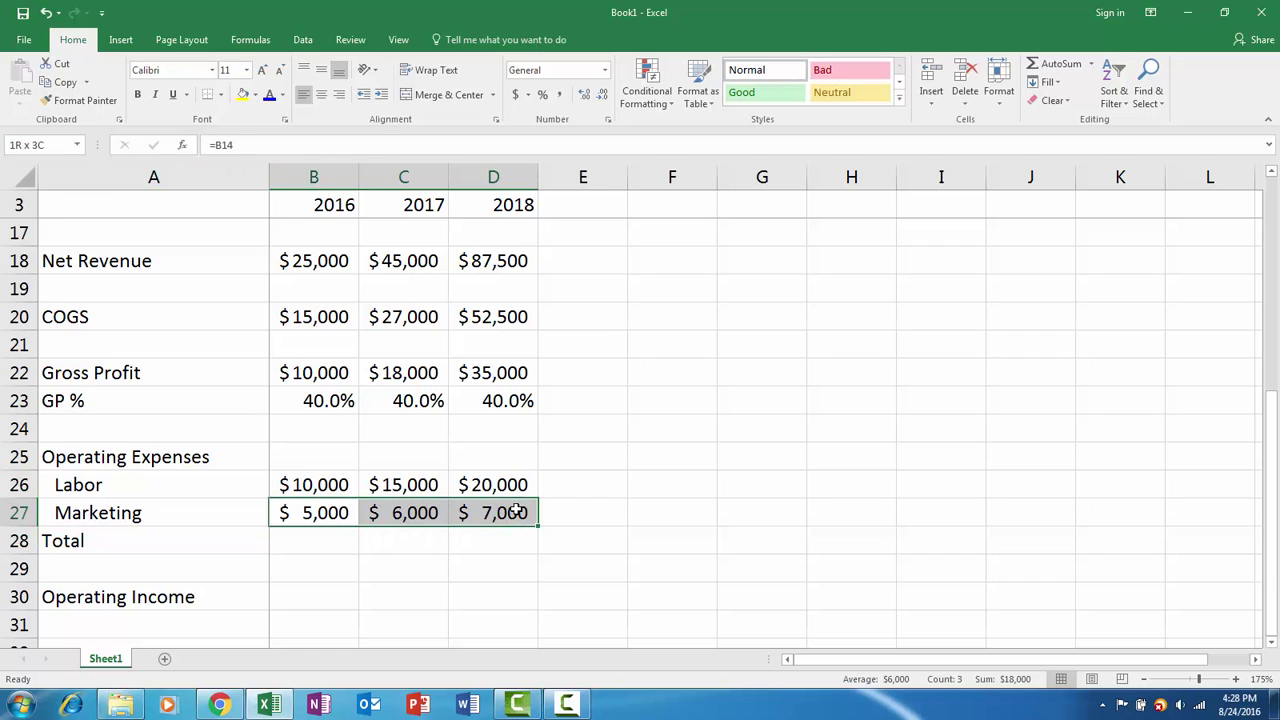
click(222, 94)
click(276, 132)
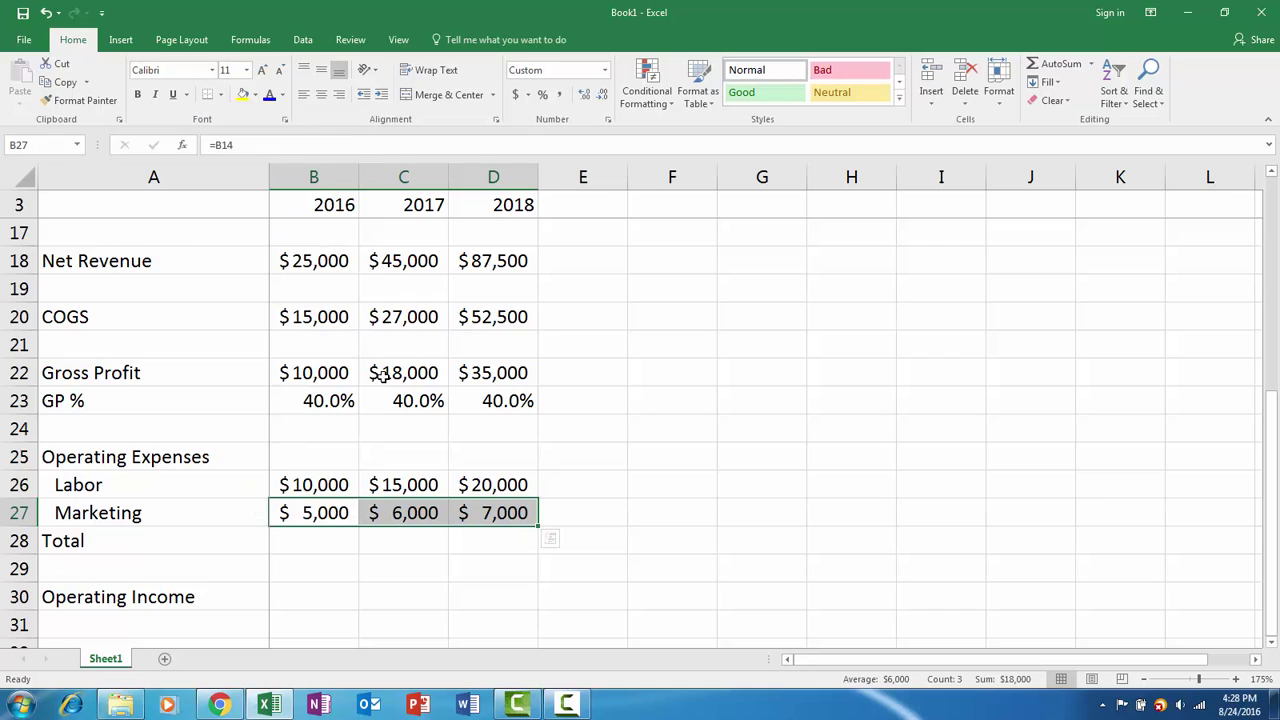
Total the 2016 operating expenses in B28 with the formula =SUM(B26:B27)
key(Down)
text(=sum()
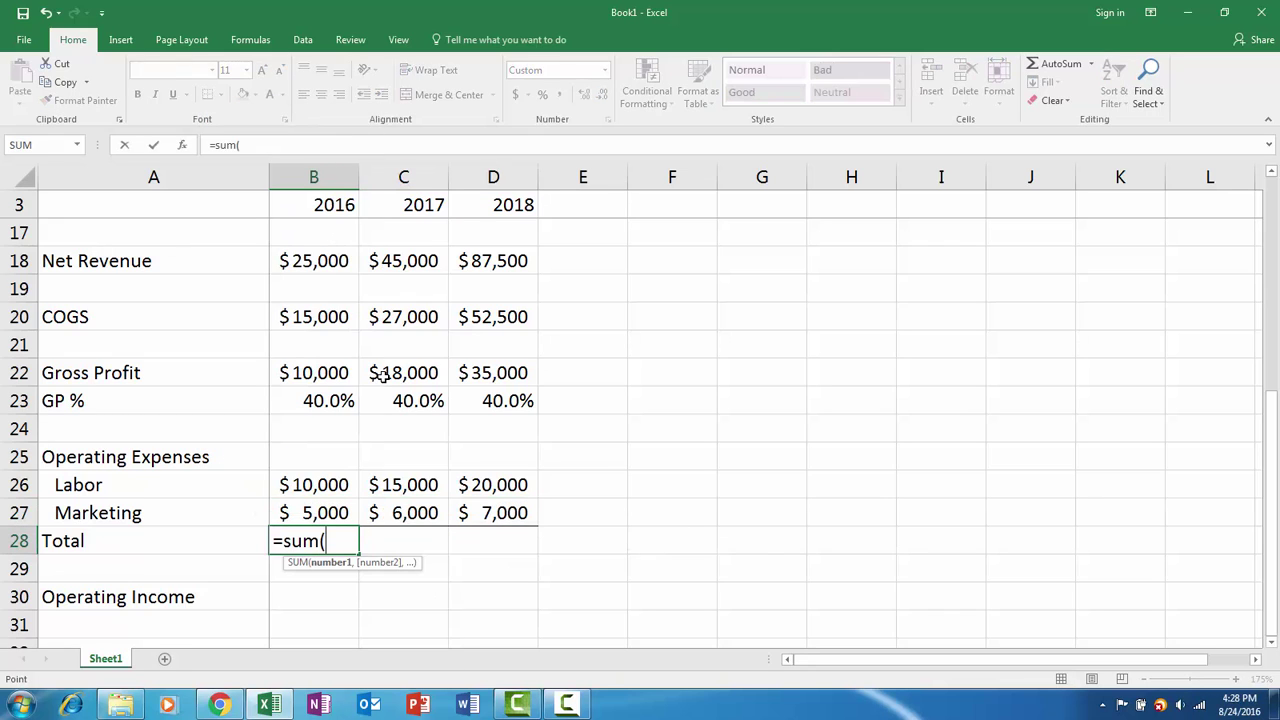
key(Up)
key(Up)
key(Down)
key(shift+Up)
key(Return)
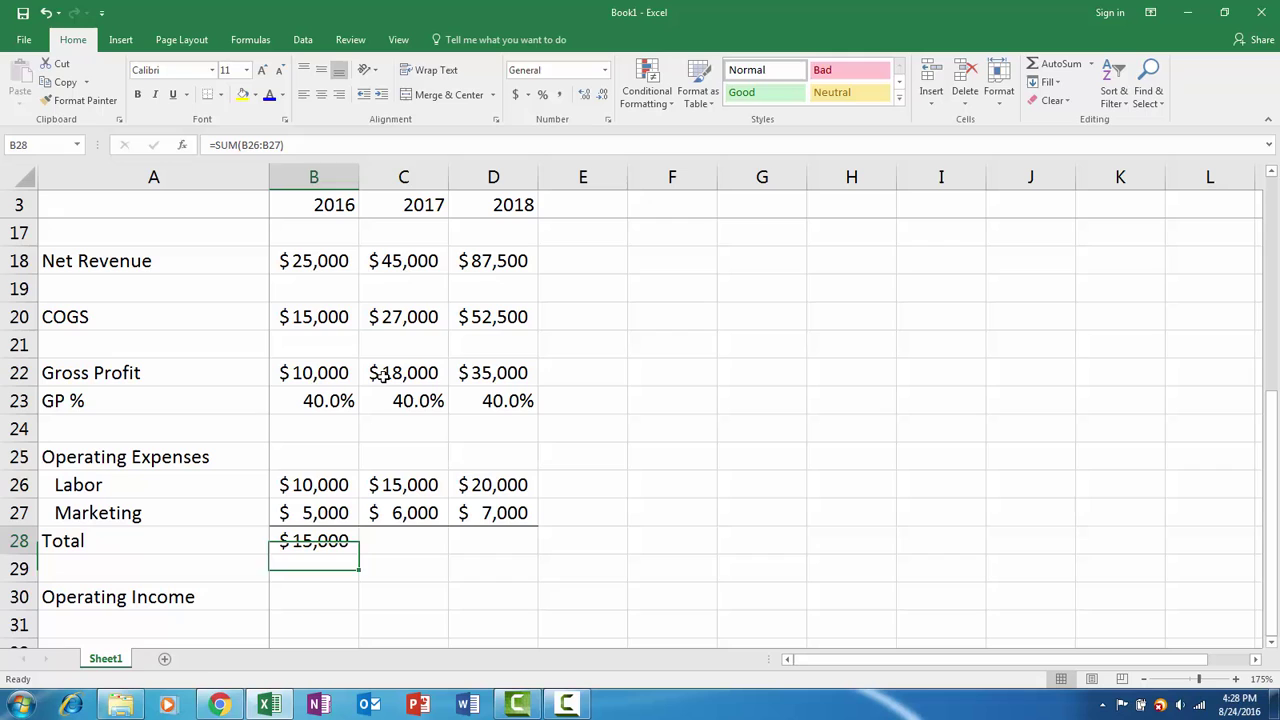
Copy the operating expenses total from B28 to the 2017 and 2018 cells C28 and D28
key(Up)
key(ctrl+c)
key(shift+Right)
key(shift+Right)
key(ctrl+v)
Calculate the 2016 operating income in B30 as gross profit minus total operating expenses with the formula =B22-B28
key(Down)
key(Down)
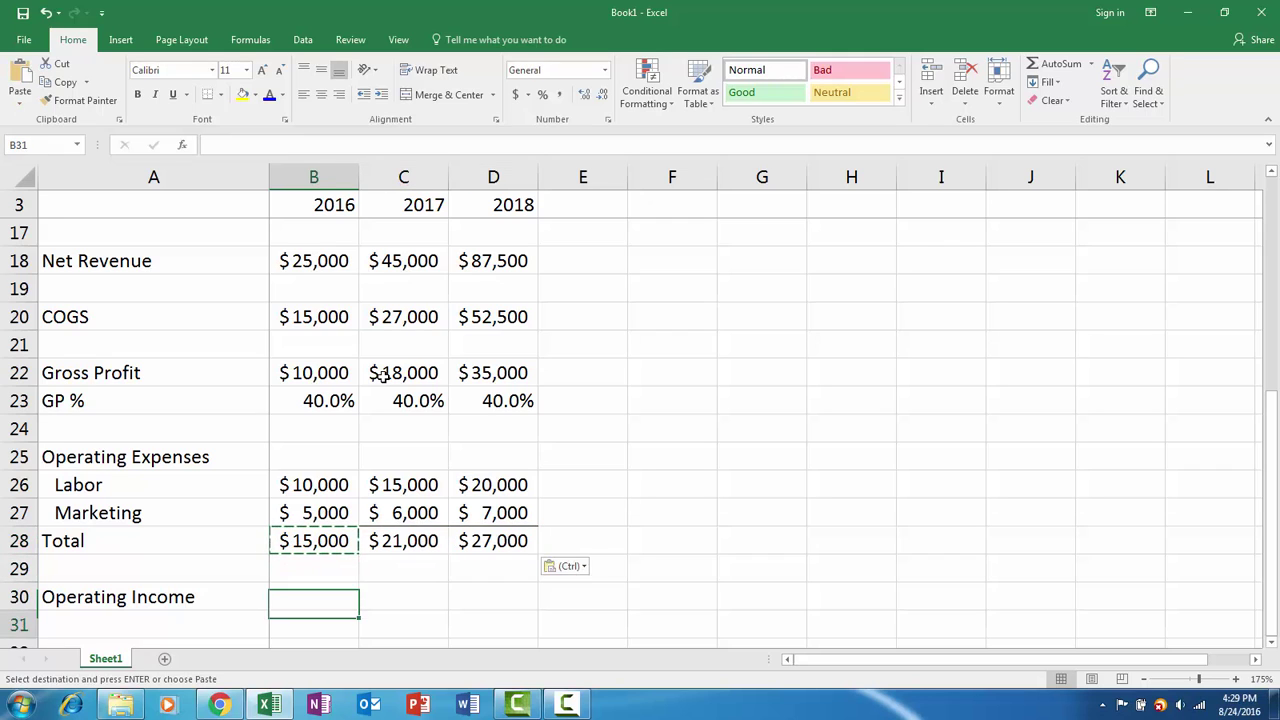
key(F2)
text(=)
key(Up)
key(Up)
key(Up)
key(Up)
key(Up)
key(Up)
key(Up)
key(Up)
key(Up)
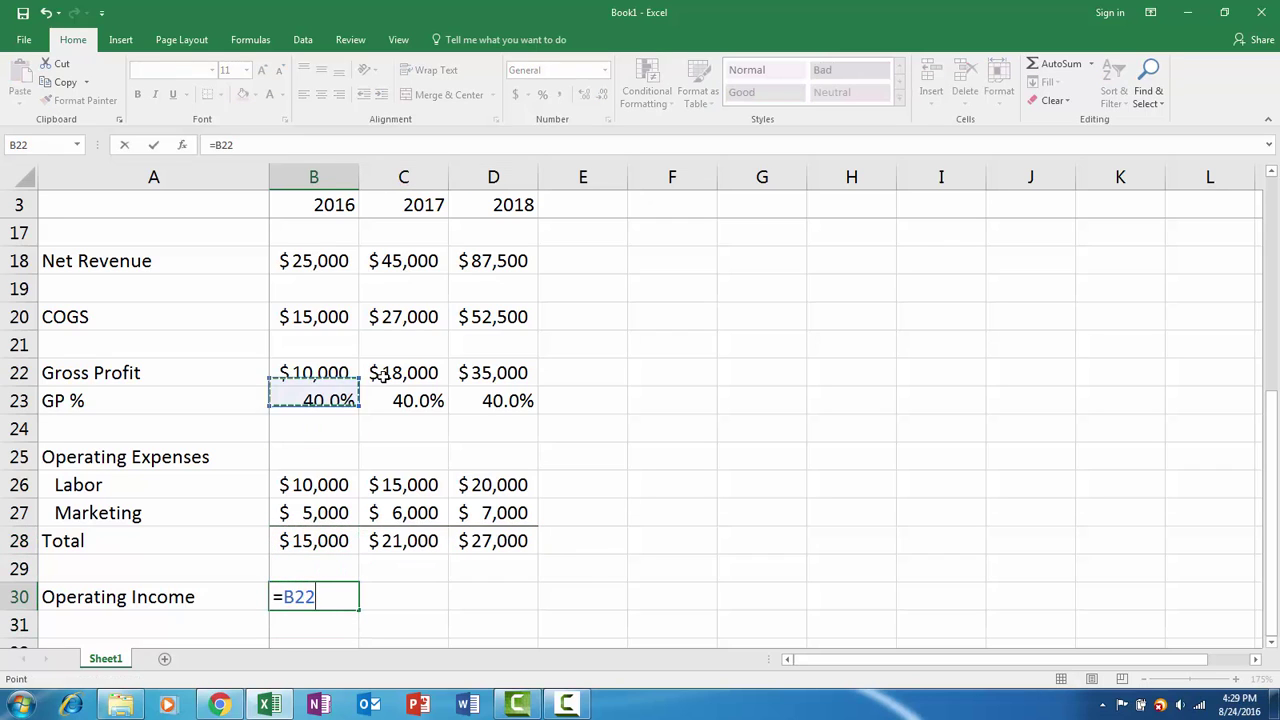
key(Down)
text(-)
key(Up)
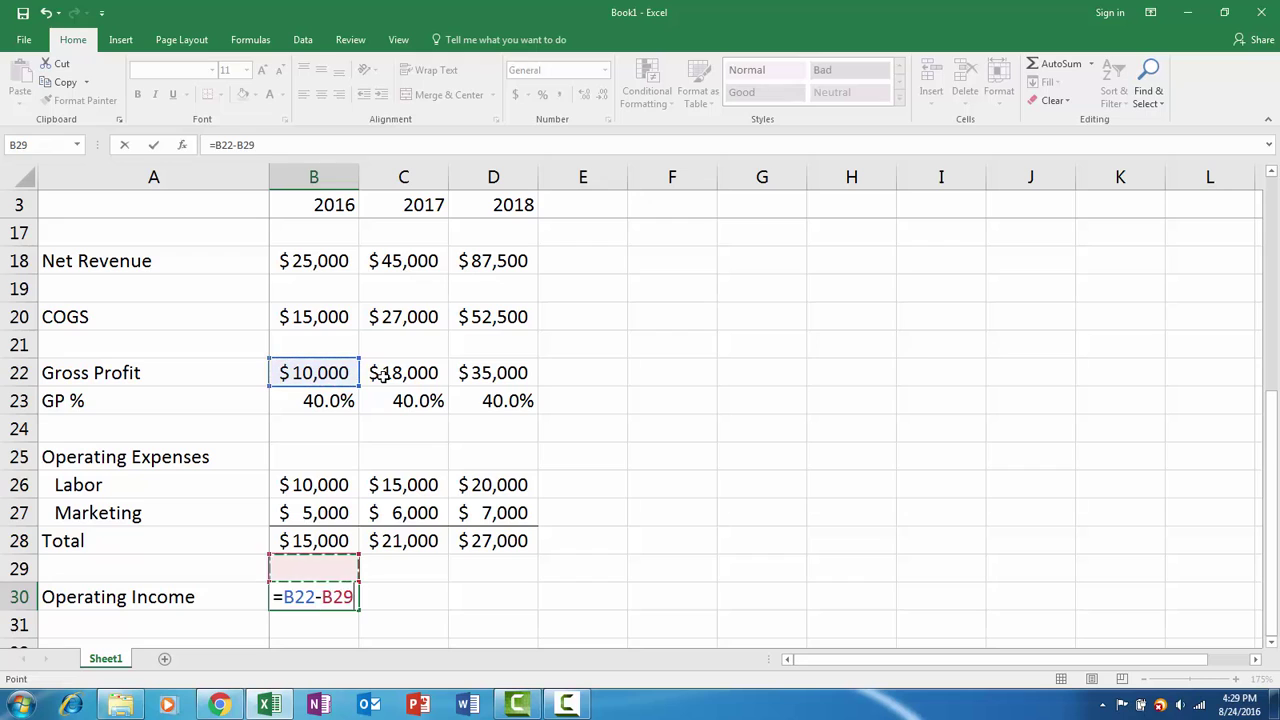
key(Up)
key(ctrl+Return)
Copy the operating income formula from B30 to the 2017 and 2018 cells C30 and D30
key(ctrl+c)
key(shift+Right)
key(shift+Right)
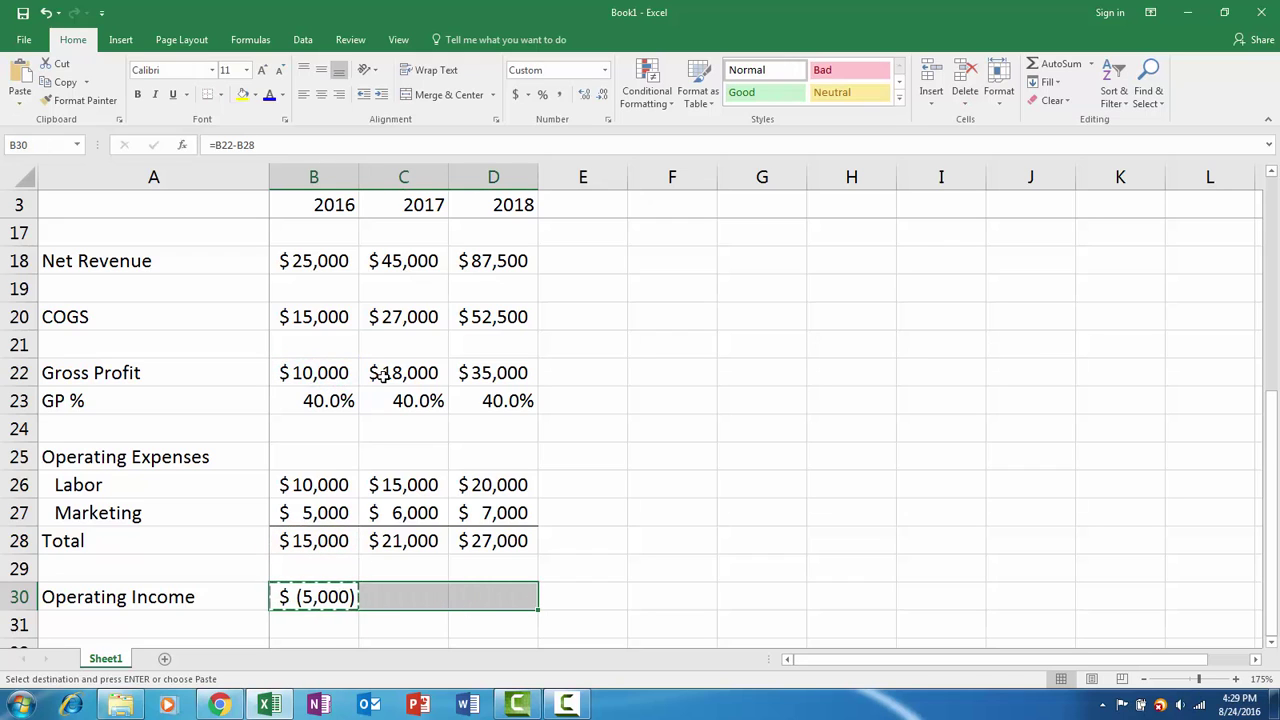
key(ctrl+v)
key(ctrl+Right)
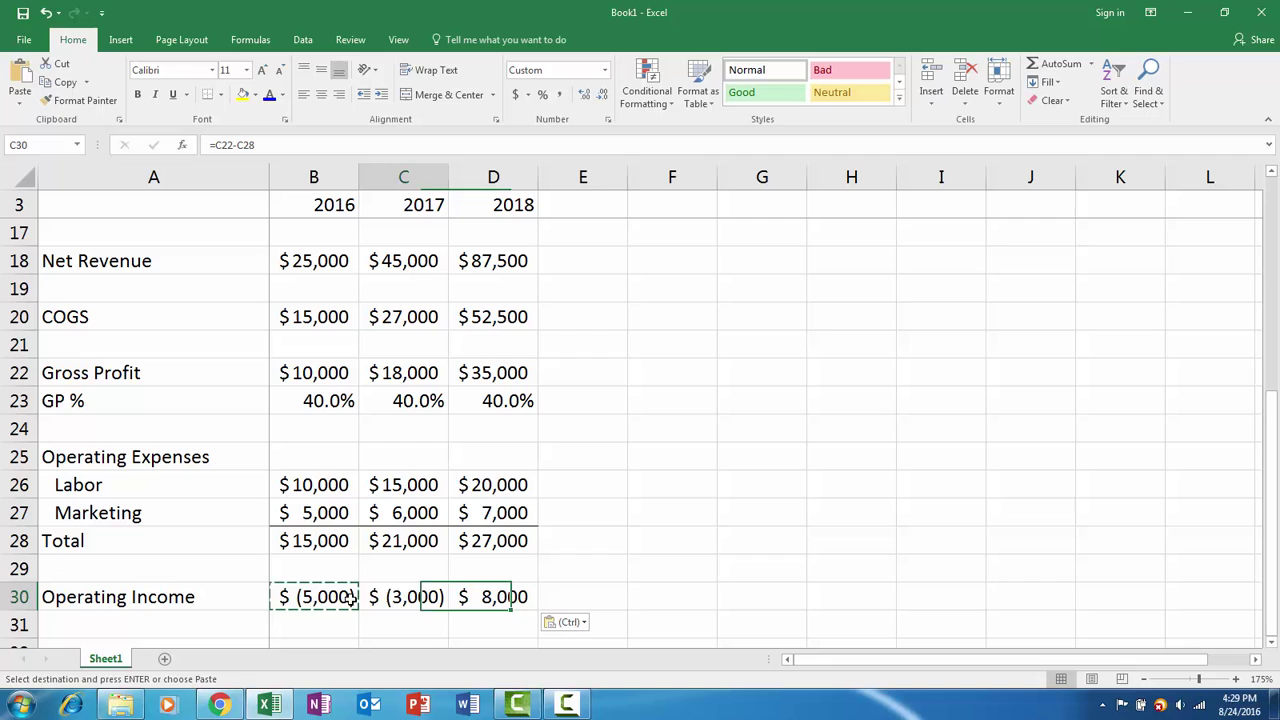
key(Left)
key(Left)
key(Escape)
click(500, 600)
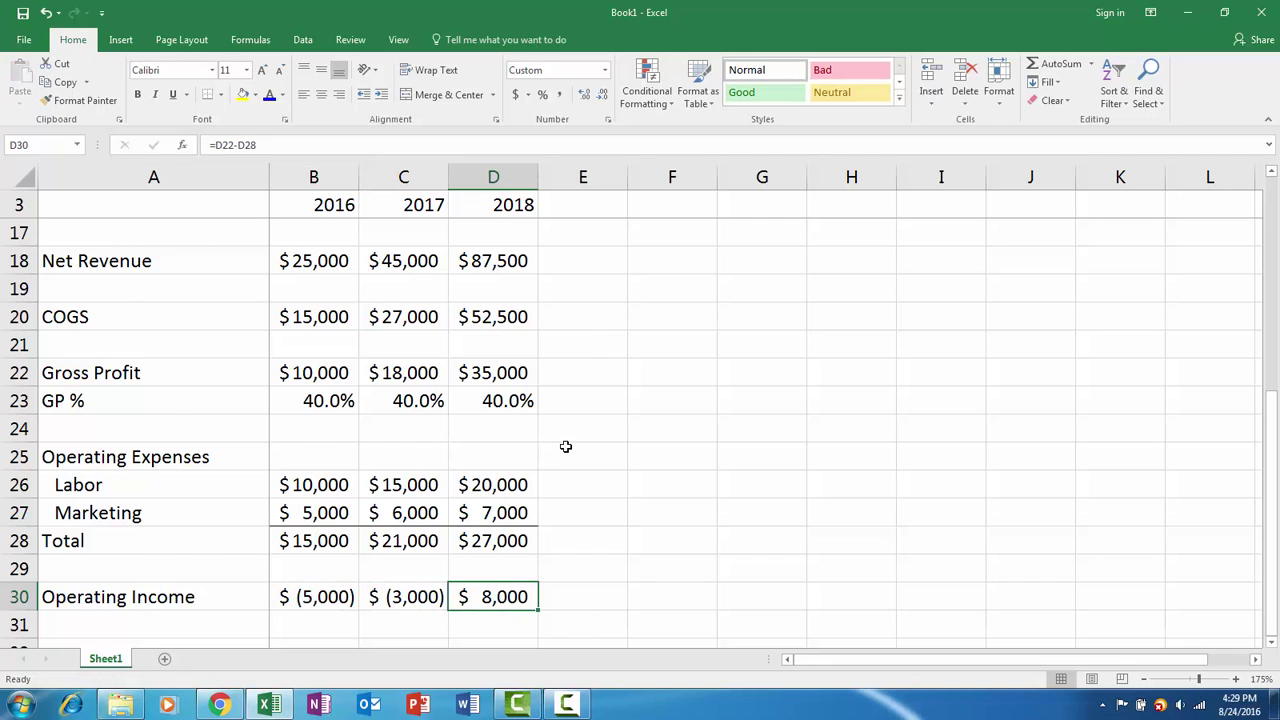
Label cell A31 below Operating Income as Operating Margin %
scroll(546, 443, down, 1)
click(192, 552)
click(171, 317)
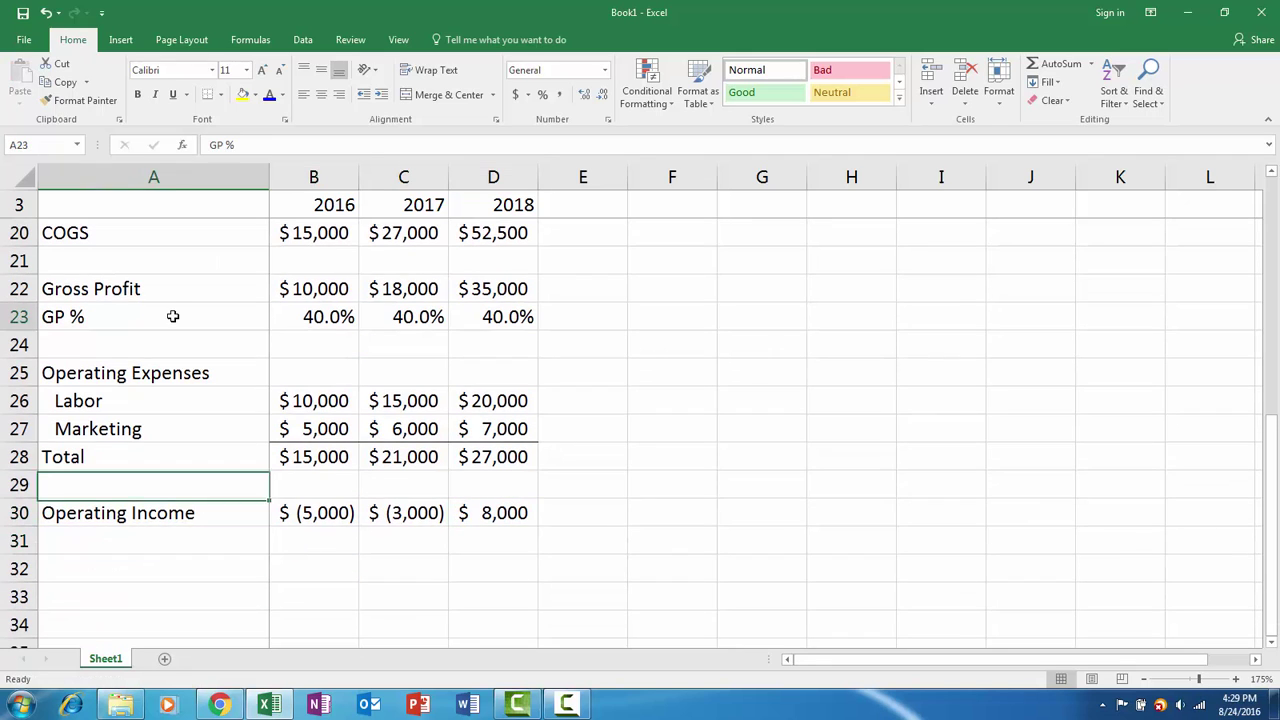
click(152, 555)
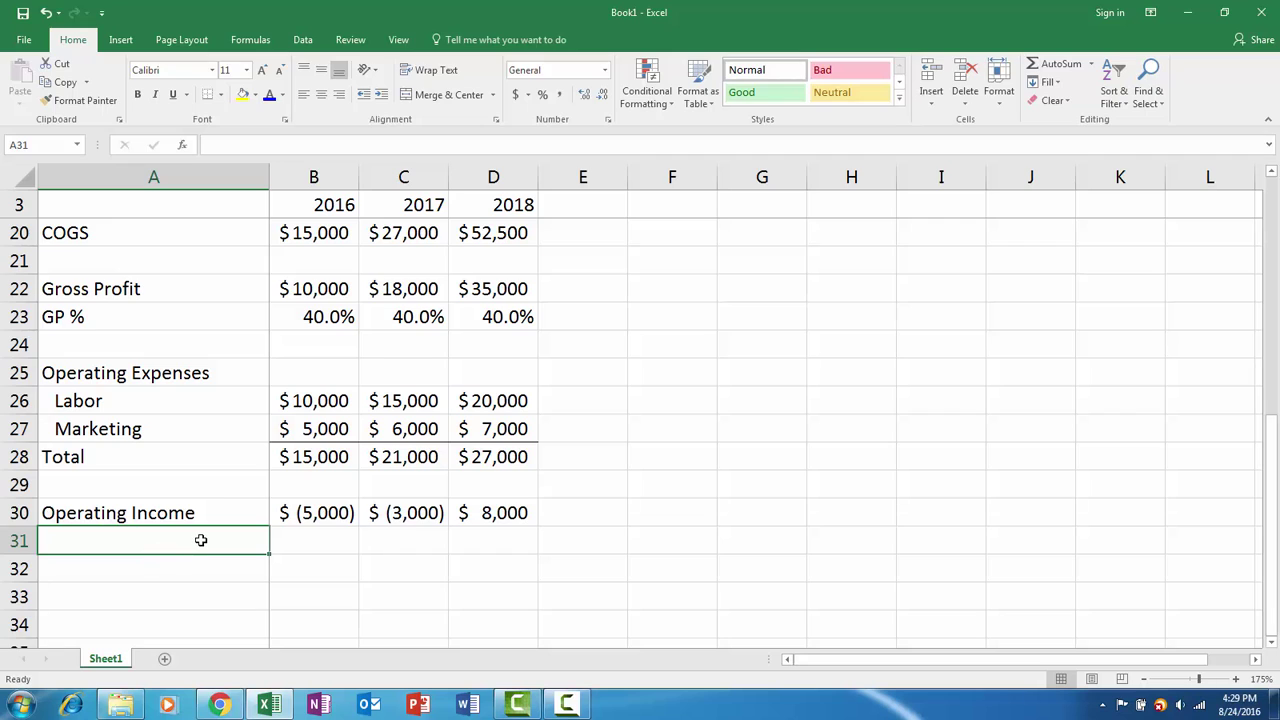
text(Ope)
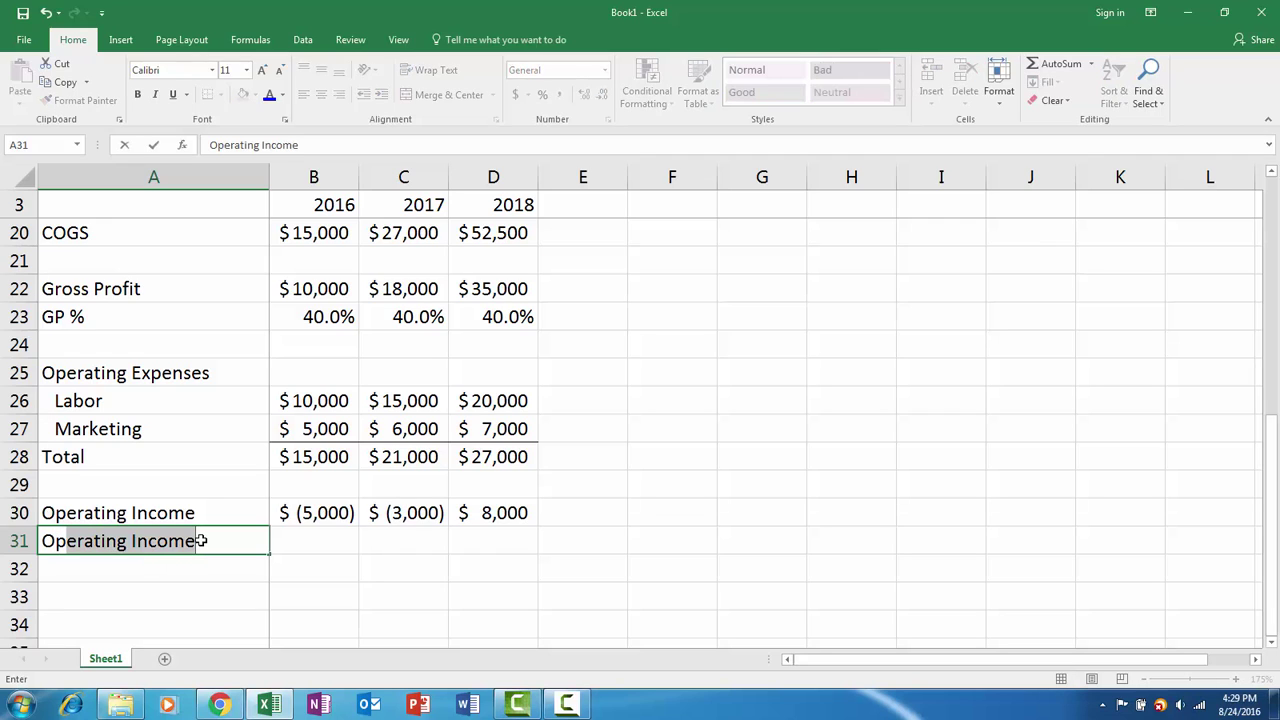
text(rating )
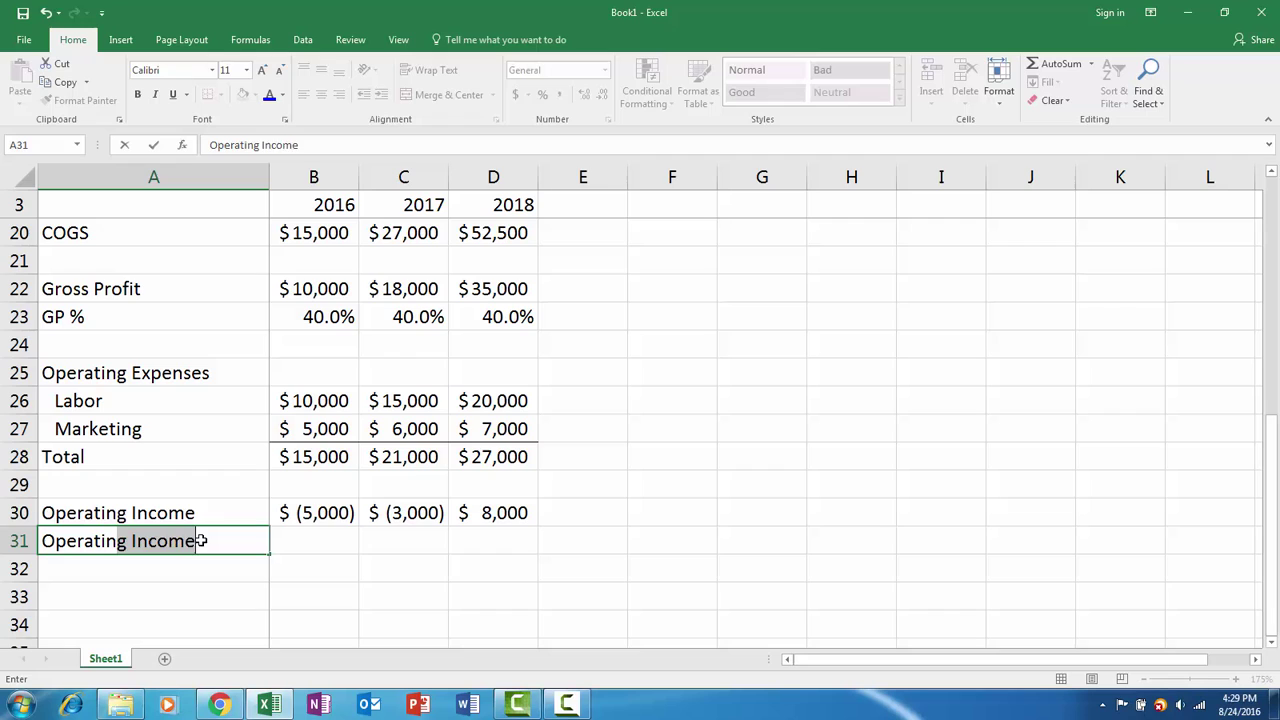
text(Margin)
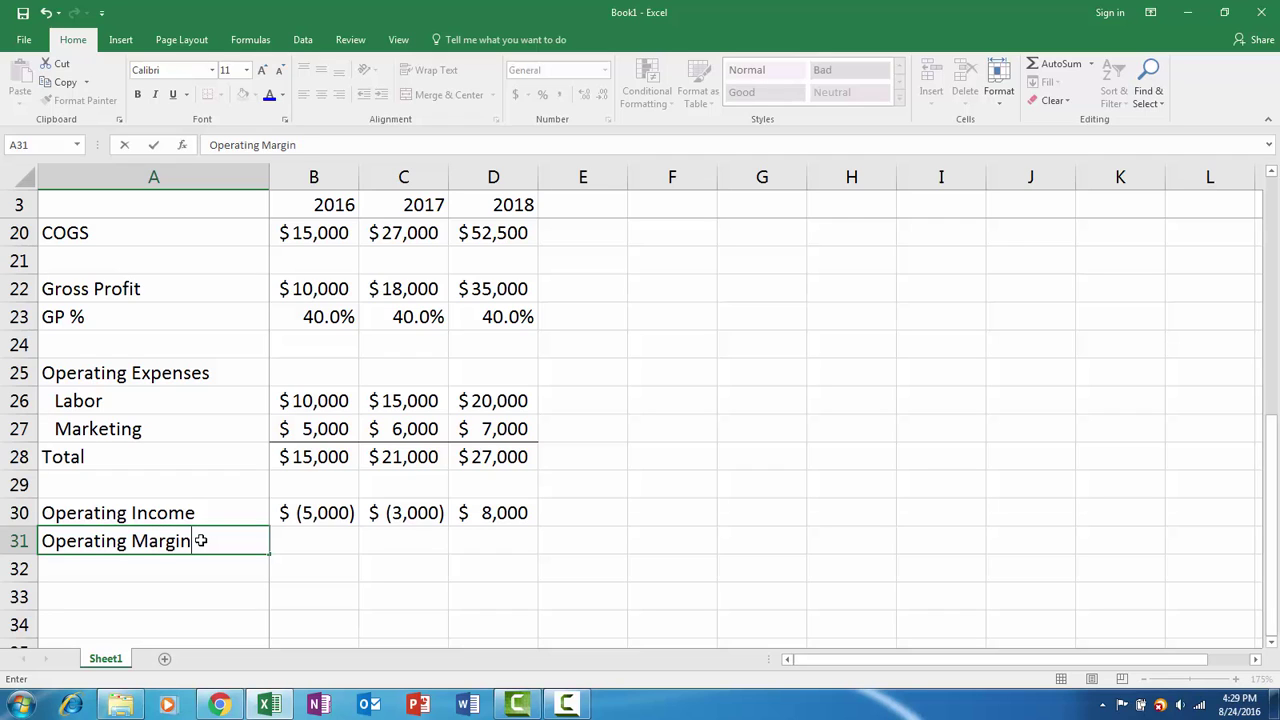
key(Return)
click(201, 540)
double_click(201, 540)
text(%)
key(Return)
Italicize the whole Operating Margin % row, row 31
click(201, 540)
key(shift+space)
key(ctrl+i)
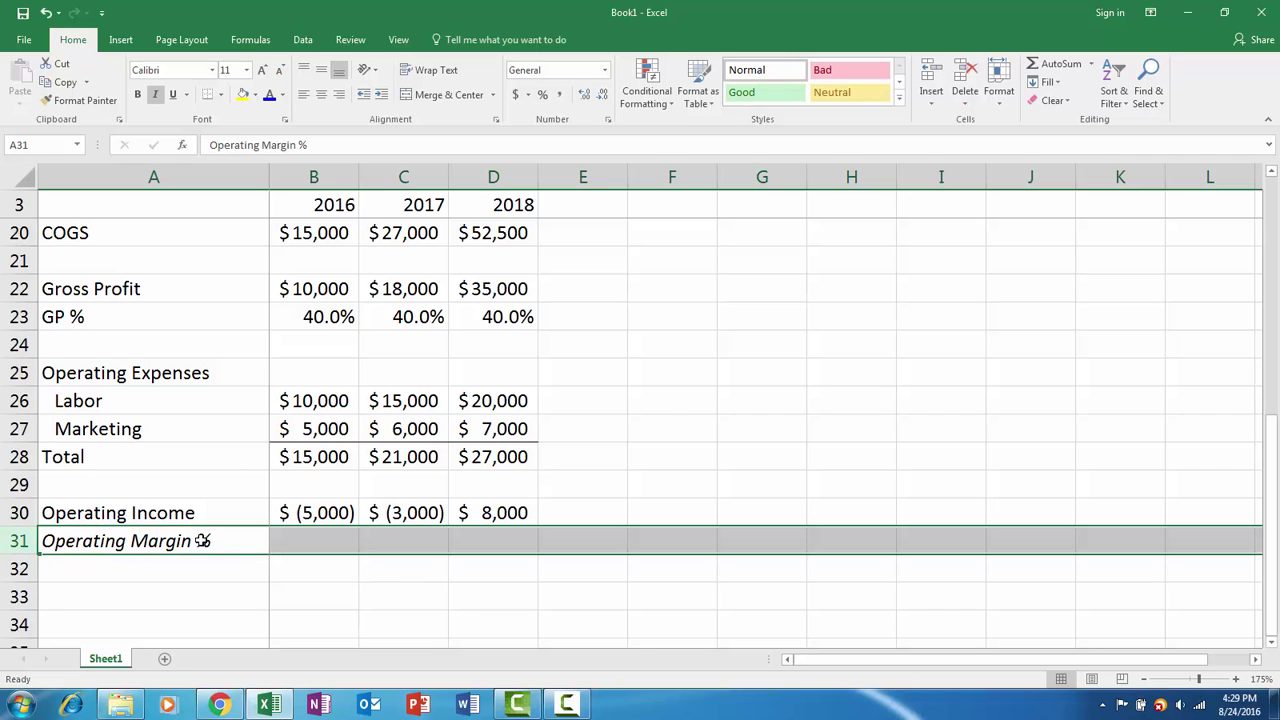
Calculate the 2016 operating margin in B31 as operating income divided by net revenue with the formula =B30/B18
key(Right)
text(=)
key(Up)
text(/)
key(Up)
key(Up)
key(Up)
key(Up)
key(Up)
key(Up)
key(Up)
key(Up)
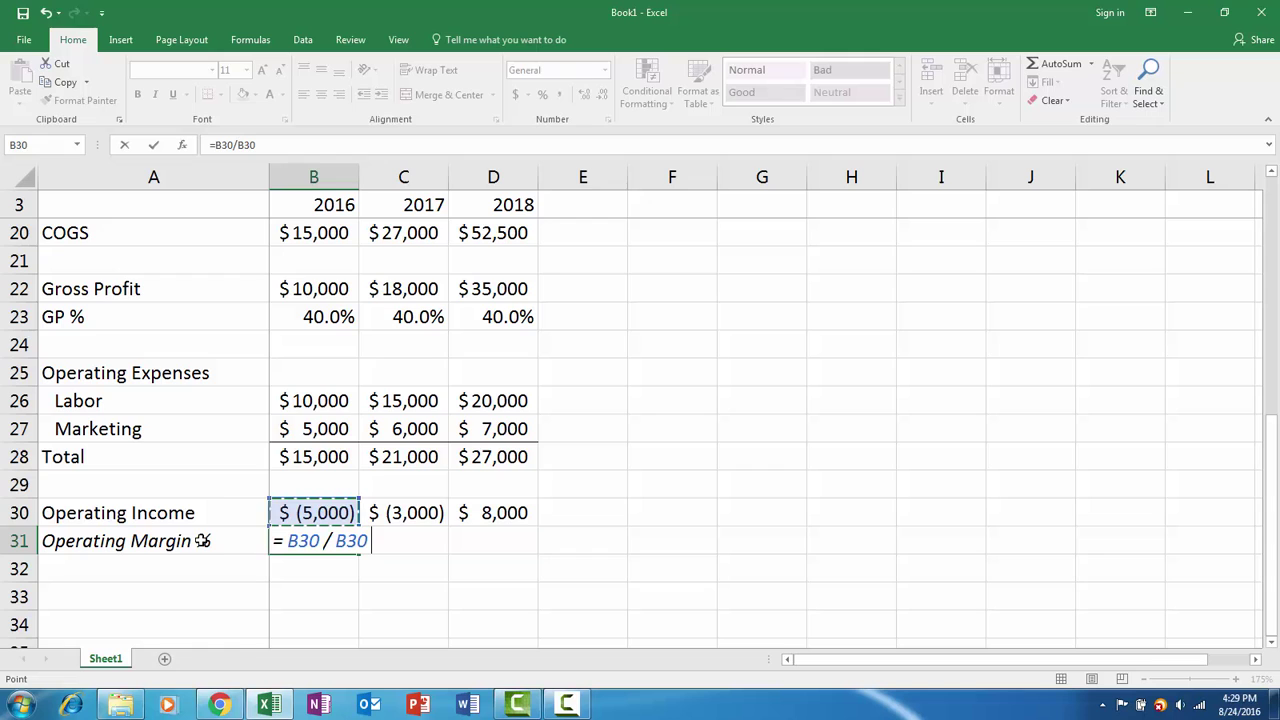
key(Up)
key(Up)
key(Up)
key(Up)
key(Up)
key(Up)
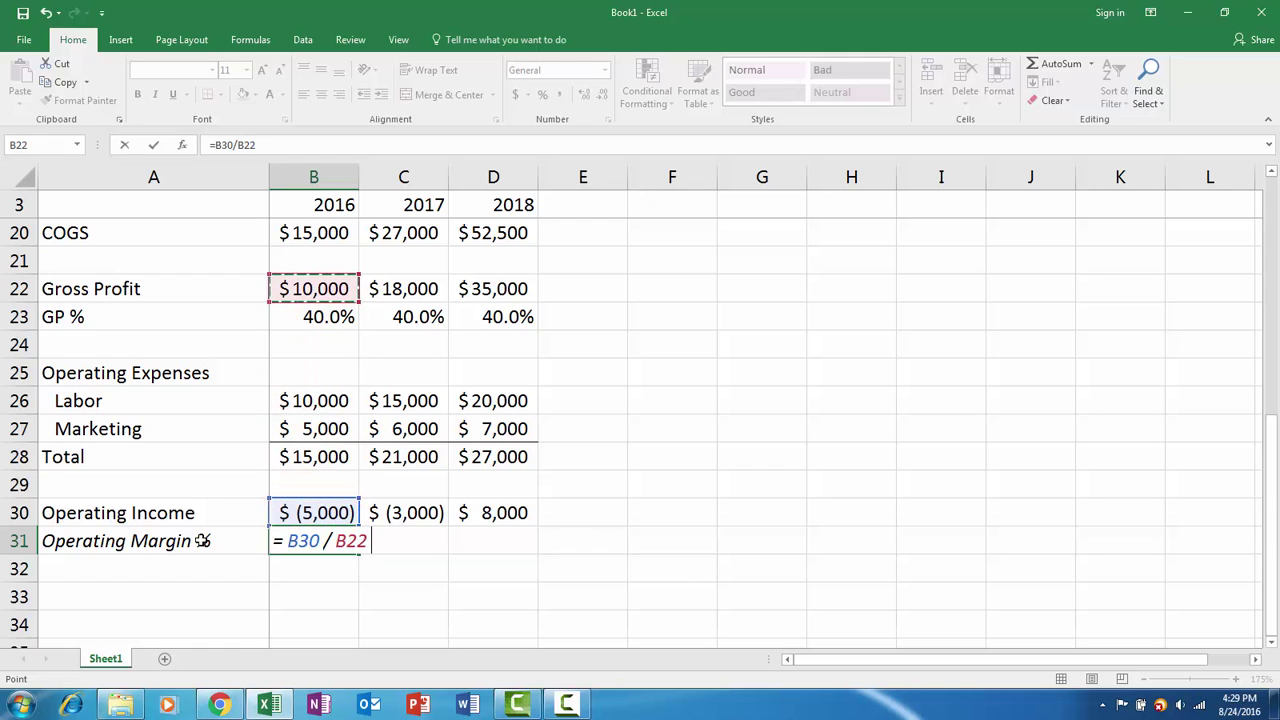
key(Down)
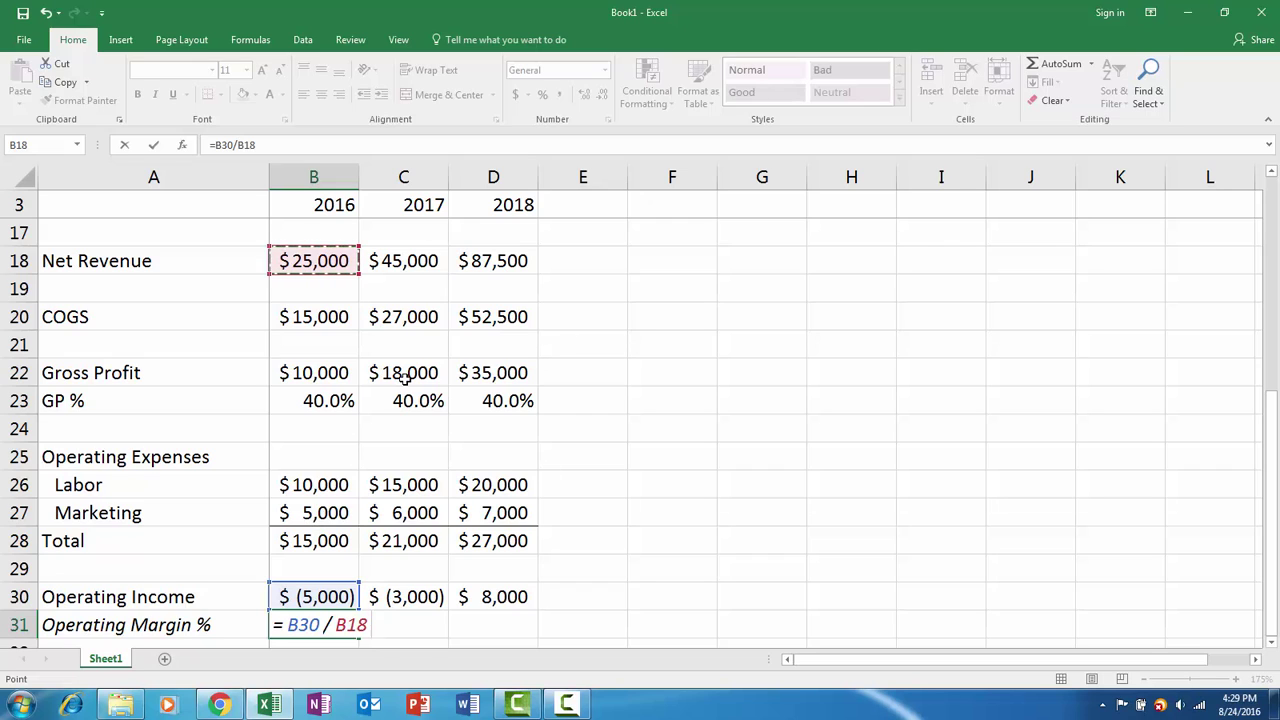
key(ctrl+Return)
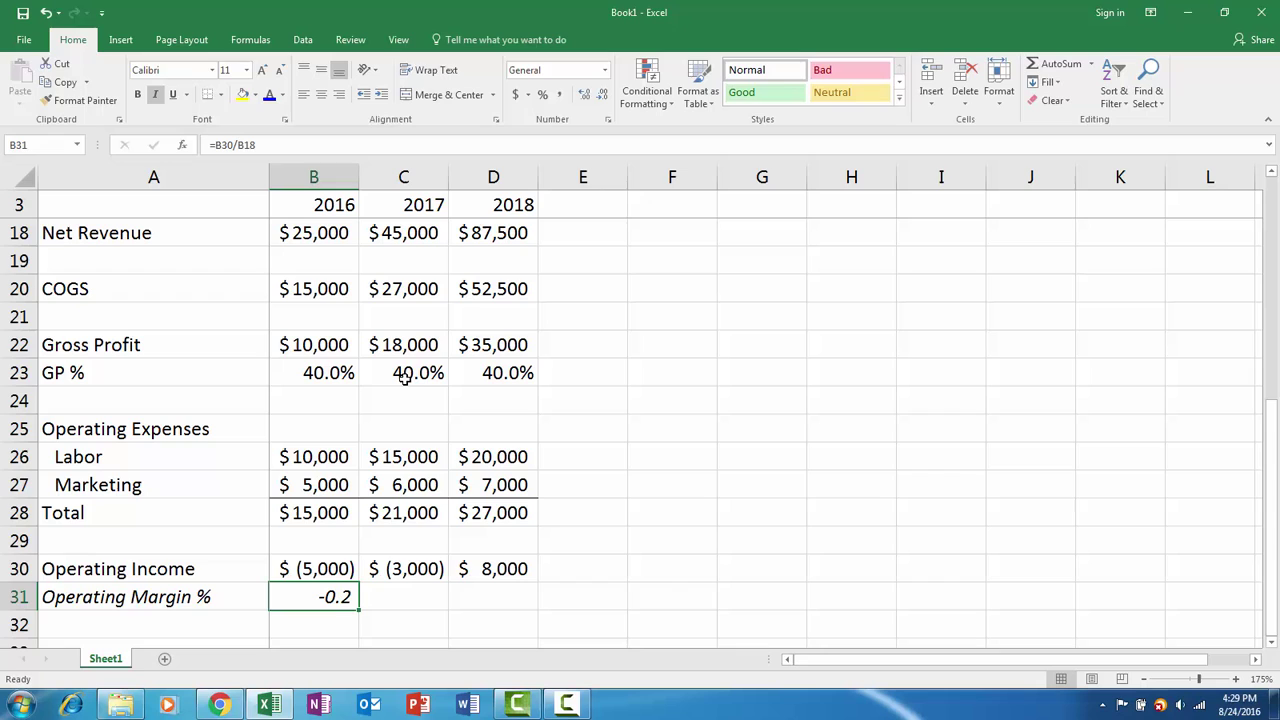
Format the 2016 operating margin in B31 as a percentage and copy it to C31 and D31
key(alt+h)
key(p)
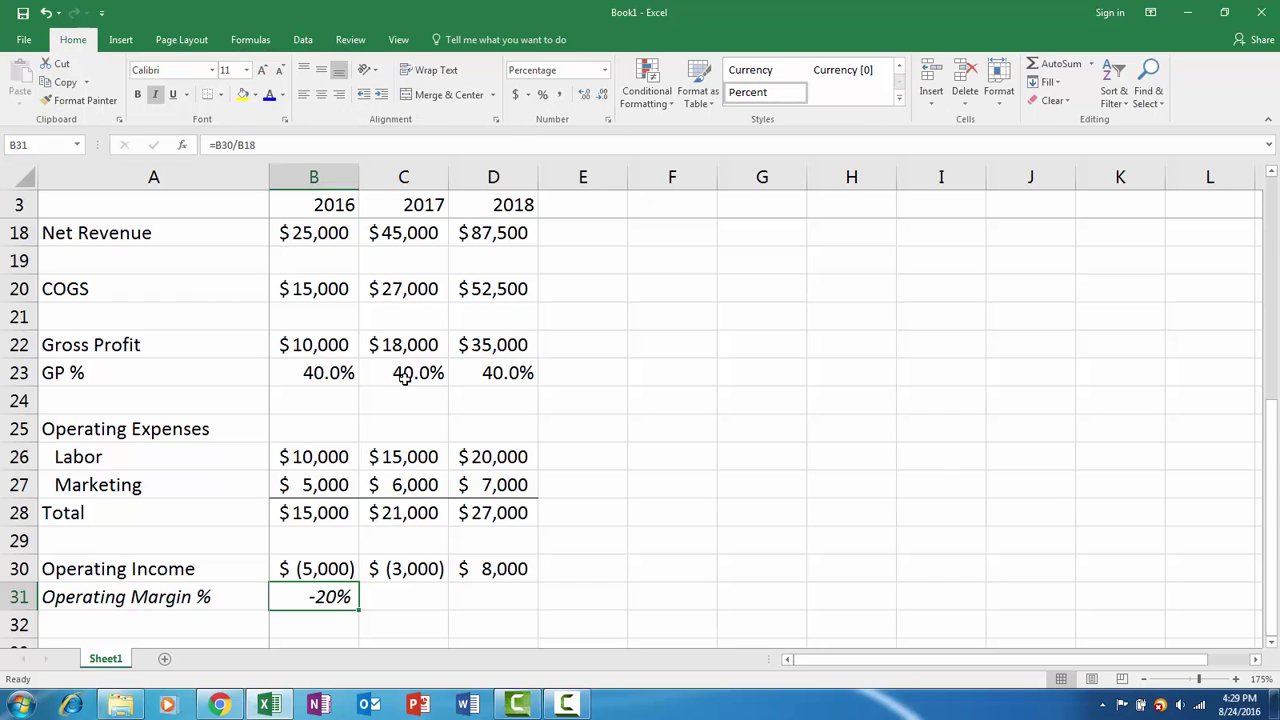
key(ctrl+c)
key(shift+Right)
key(shift+Right)
key(ctrl+v)
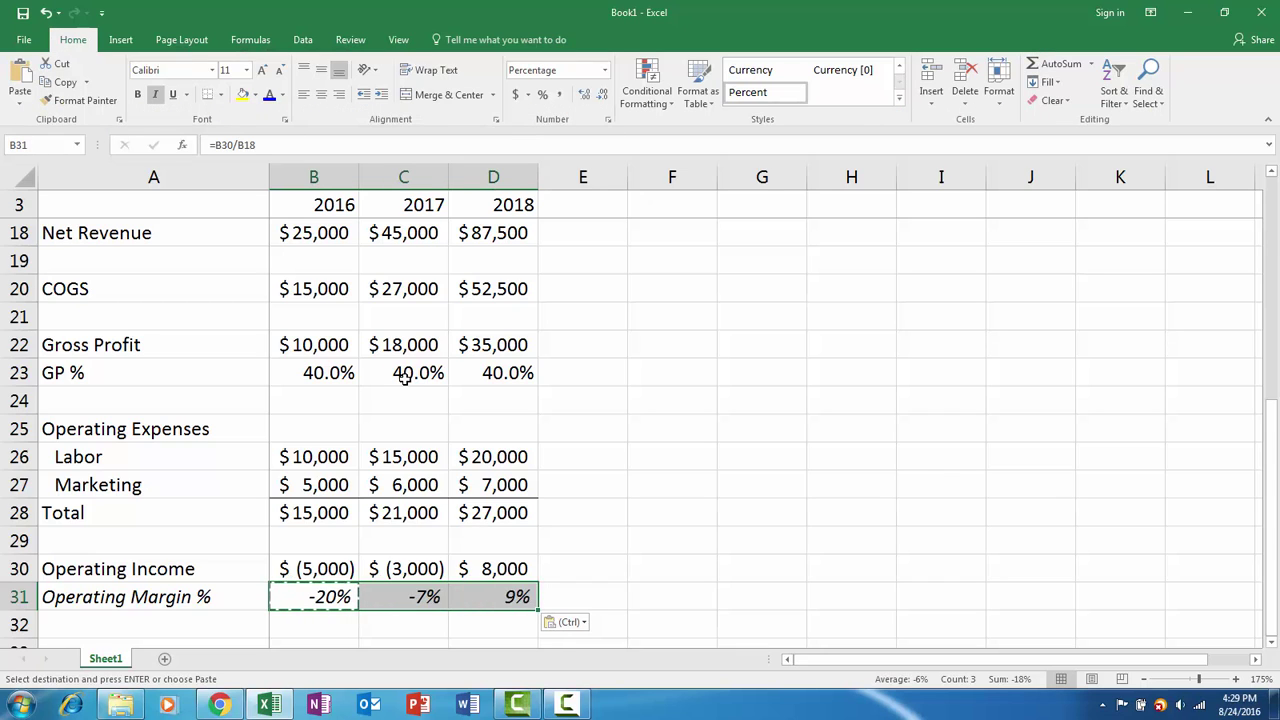
key(Down)
key(Up)
key(Escape)
Check the operating margin formulas in row 31 across the 2016 to 2018 columns
key(Up)
key(Down)
key(Right)
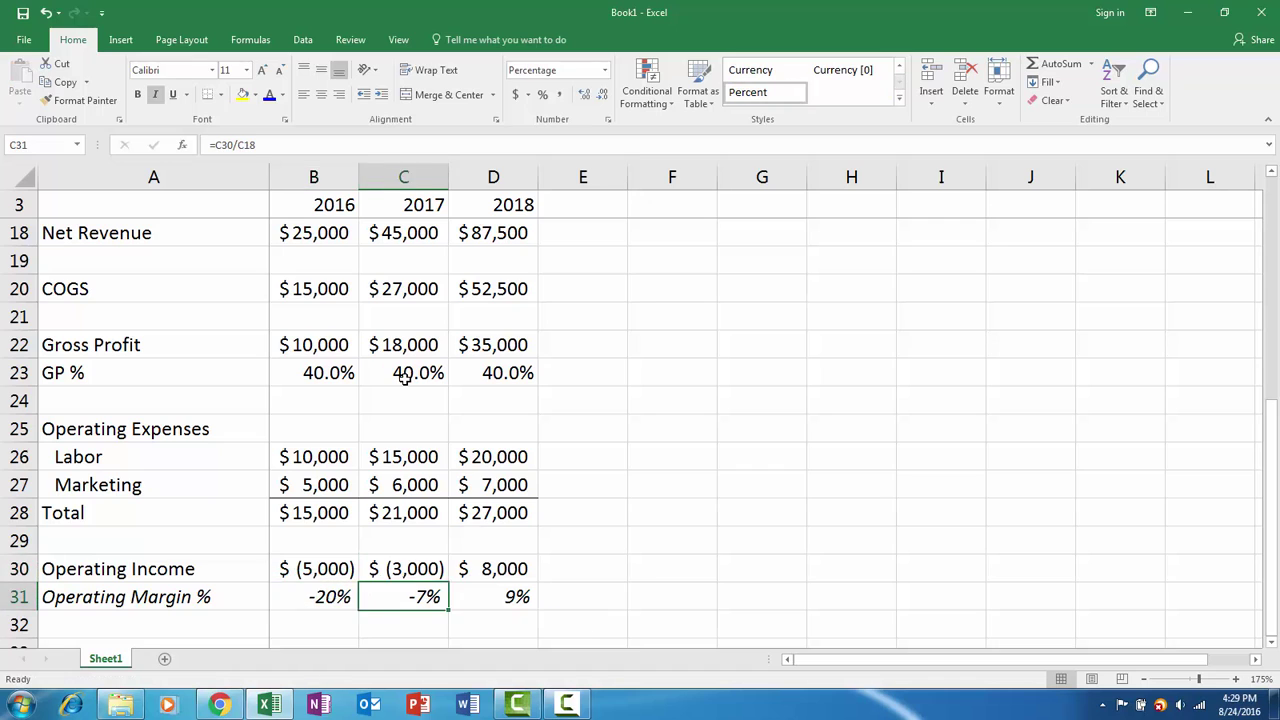
key(Right)
key(Left)
scroll(311, 415, down, 1)
click(313, 494)
click(314, 515)
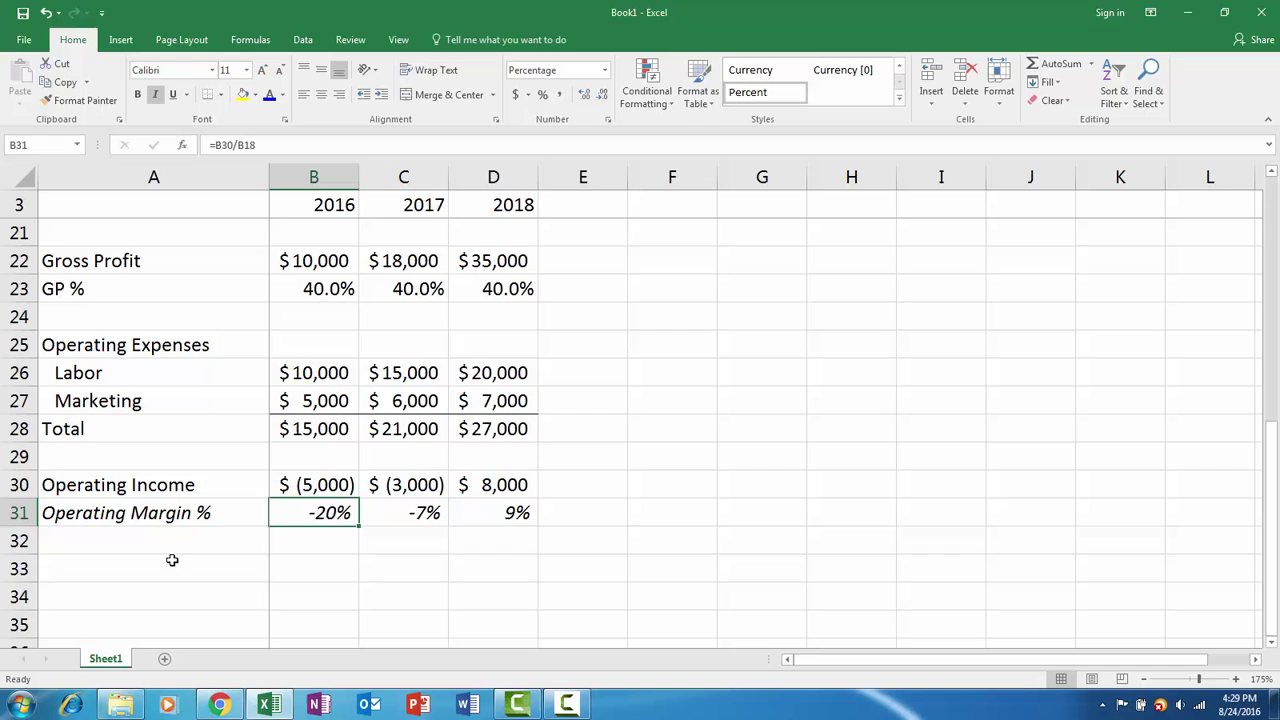
Add the label Tax in A33, below the operating margin row of the income statement
click(183, 562)
text(T)
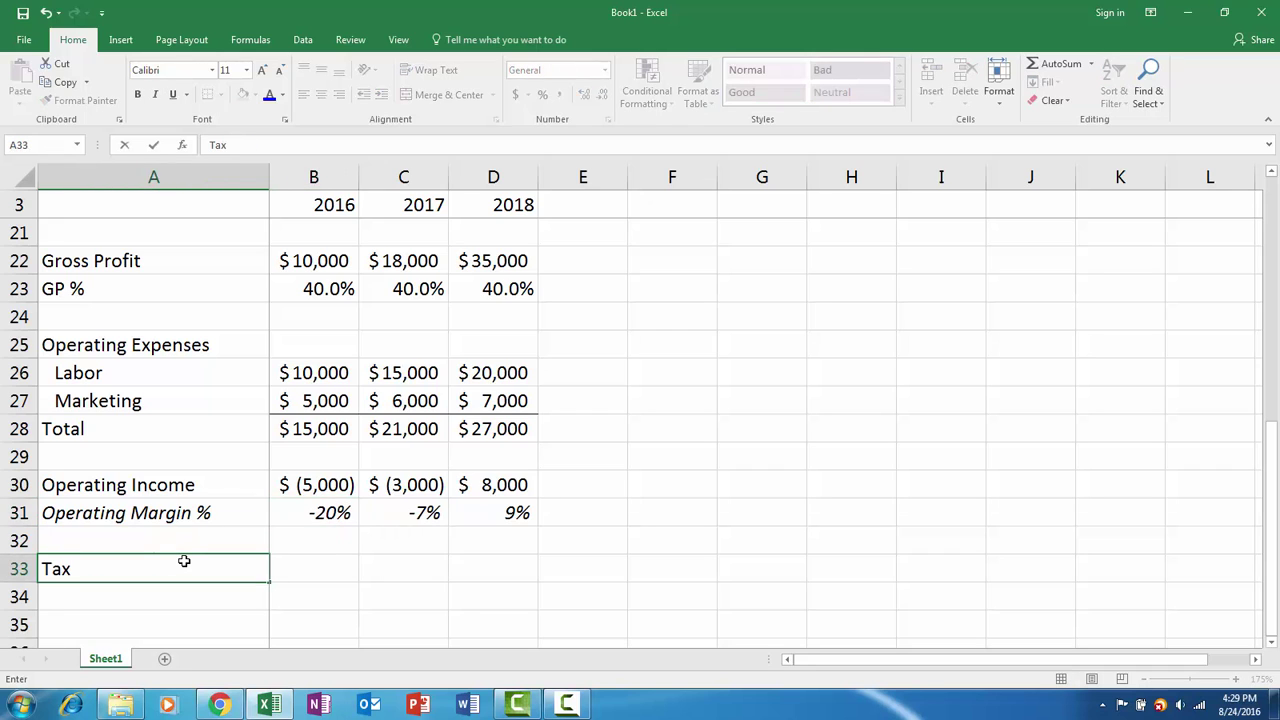
text(ax)
click(320, 568)
Make the Assumptions heading in A4 bold
scroll(318, 530, up, 4)
click(199, 404)
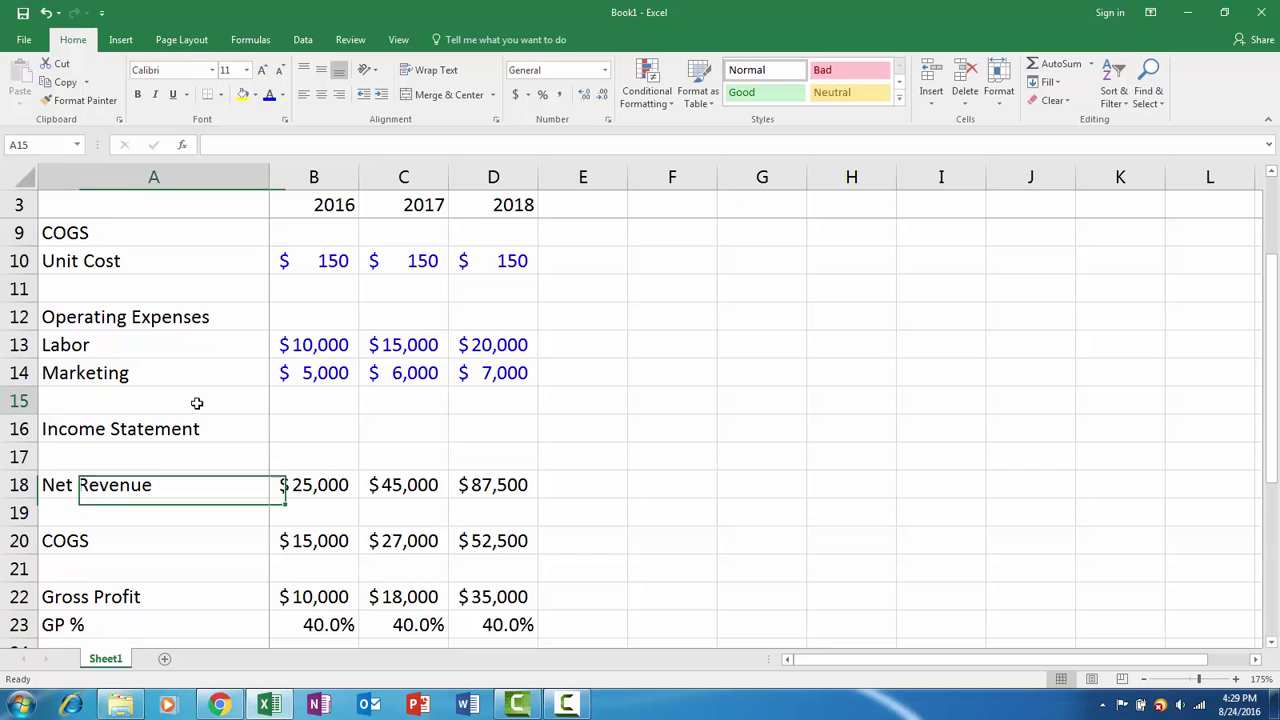
scroll(186, 403, up, 2)
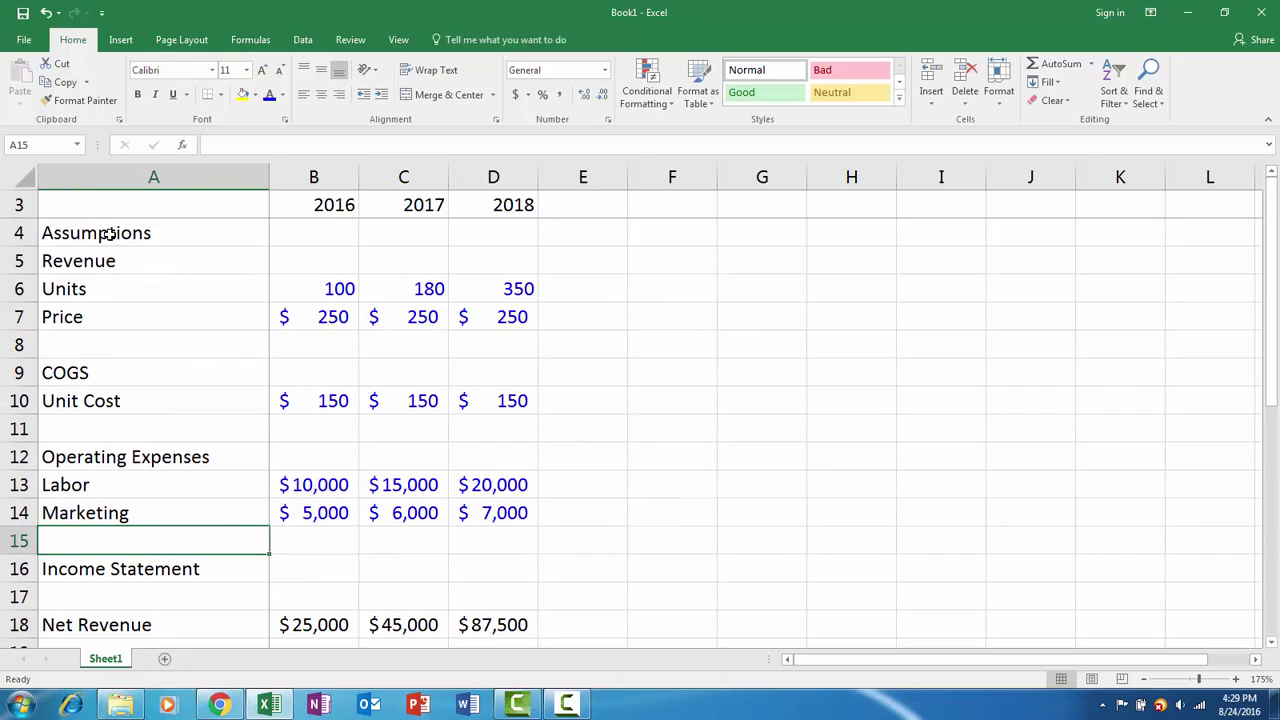
click(108, 233)
key(ctrl+b)
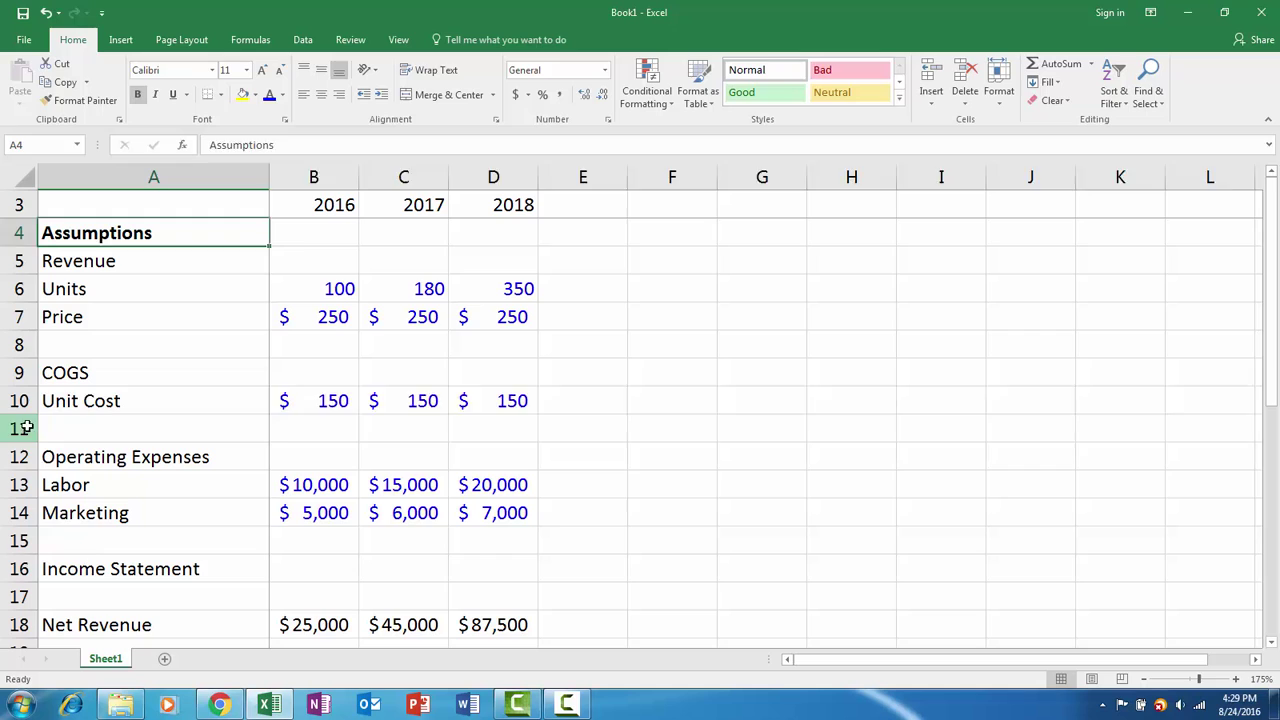
Insert two blank rows at row 15, between the Marketing assumption and the Income Statement heading
click(25, 428)
click(22, 540)
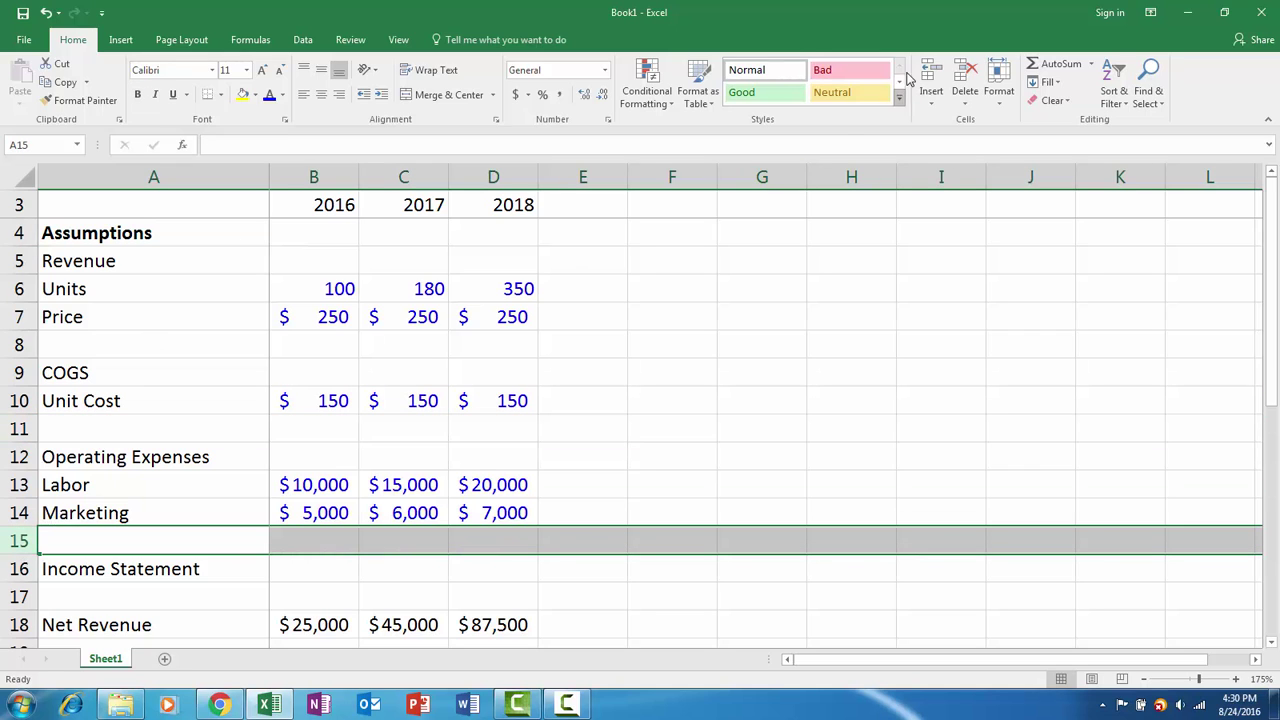
click(931, 75)
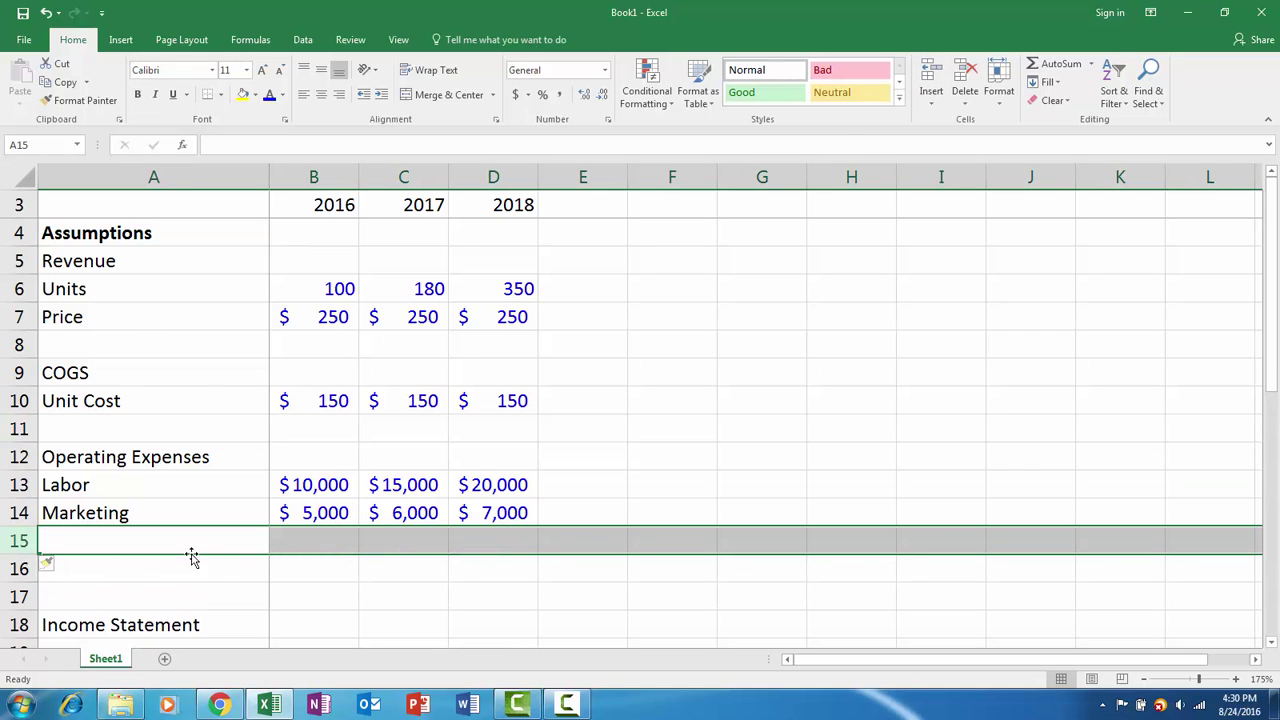
key(F4)
Make the Income Statement heading in A18 bold
scroll(169, 551, down, 1)
click(160, 540)
key(ctrl+b)
Add a Tax assumption in A16 with a 2016 rate of 40% in B16, formatted as a percentage
click(147, 488)
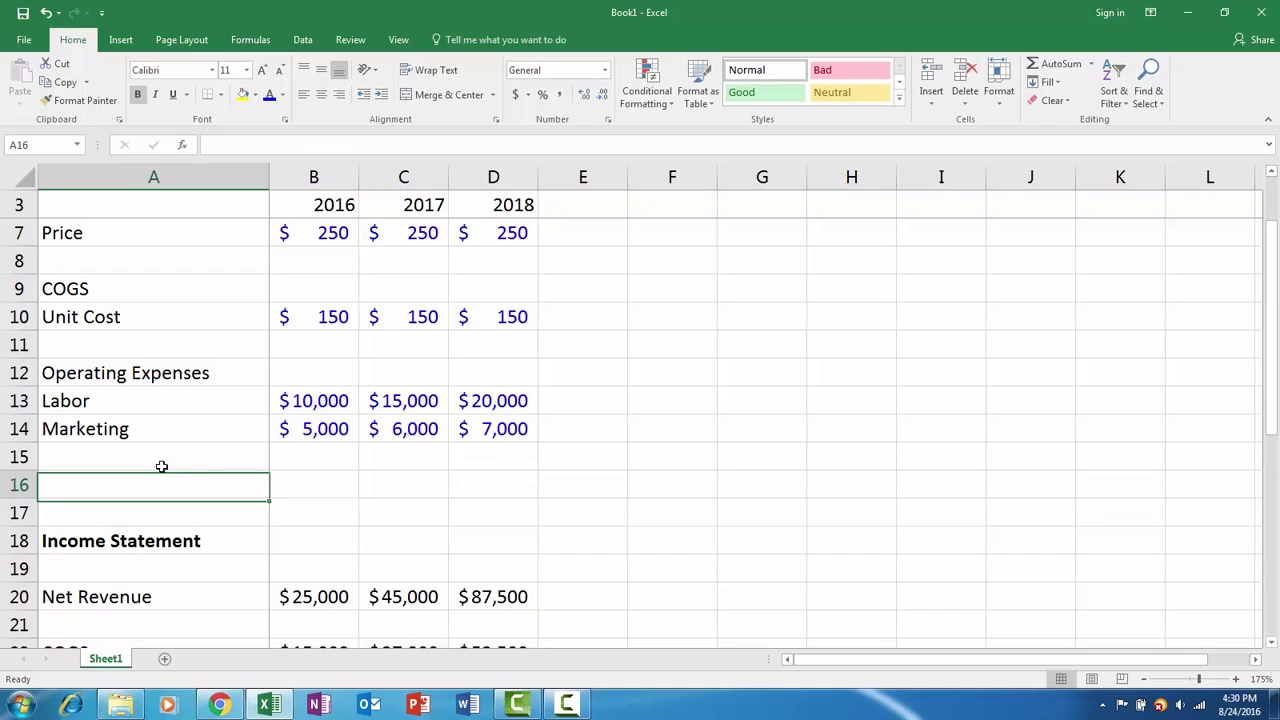
text(Tax)
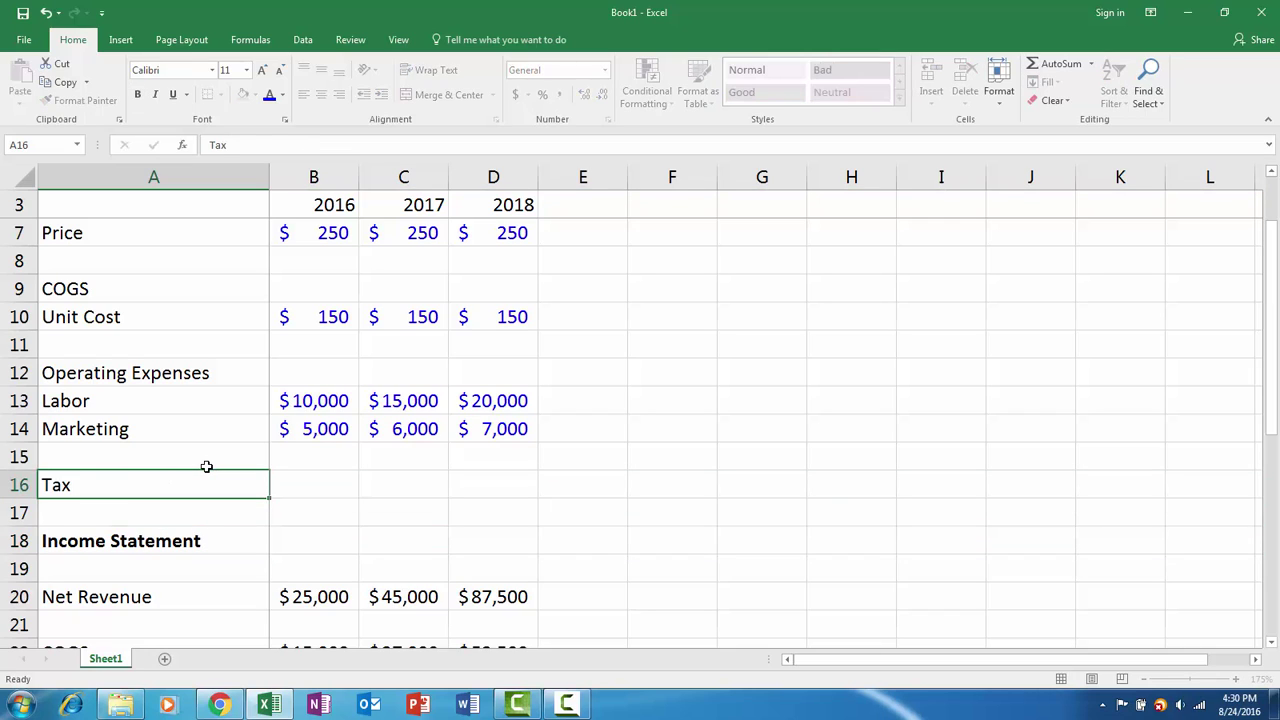
key(Tab)
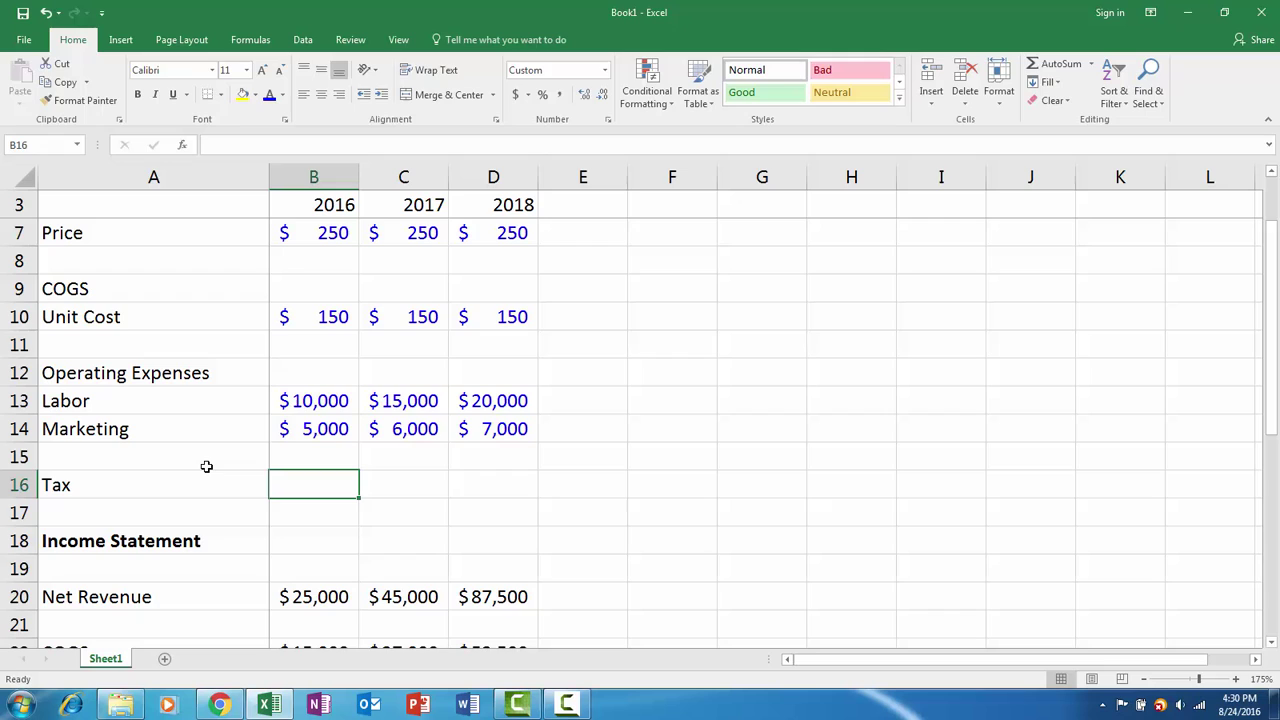
text(40)
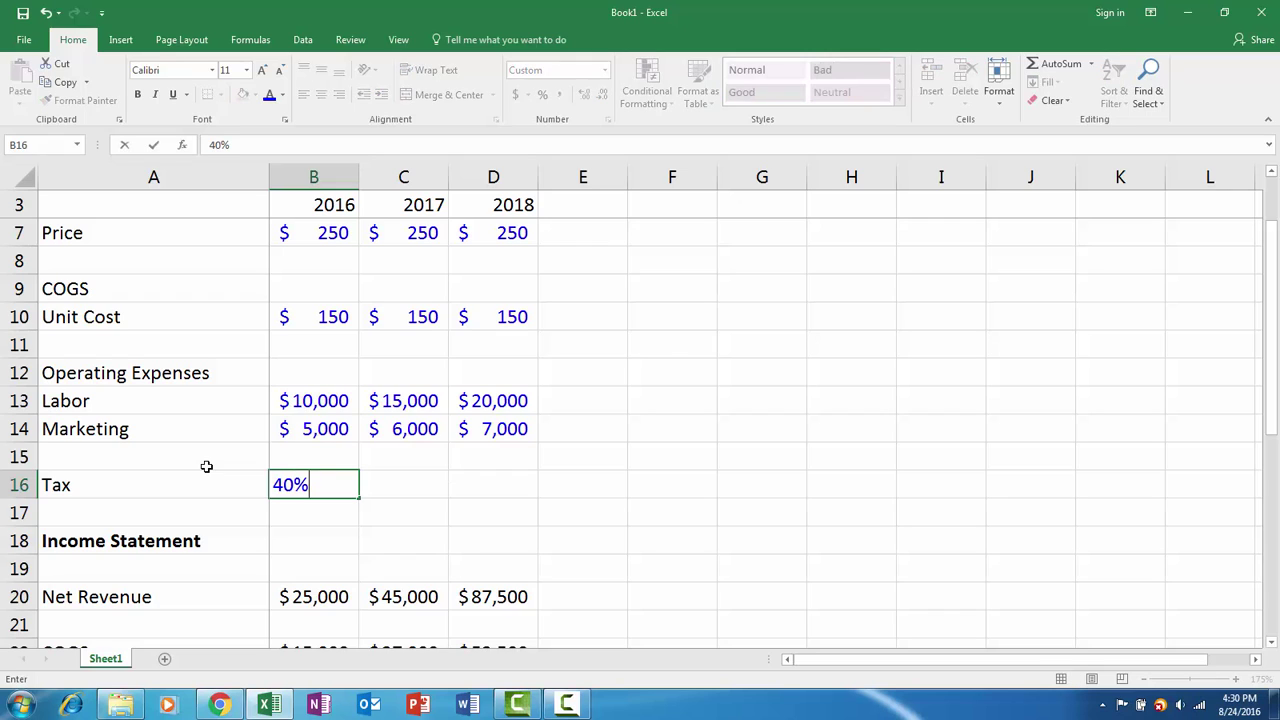
text(%)
key(Return)
key(Up)
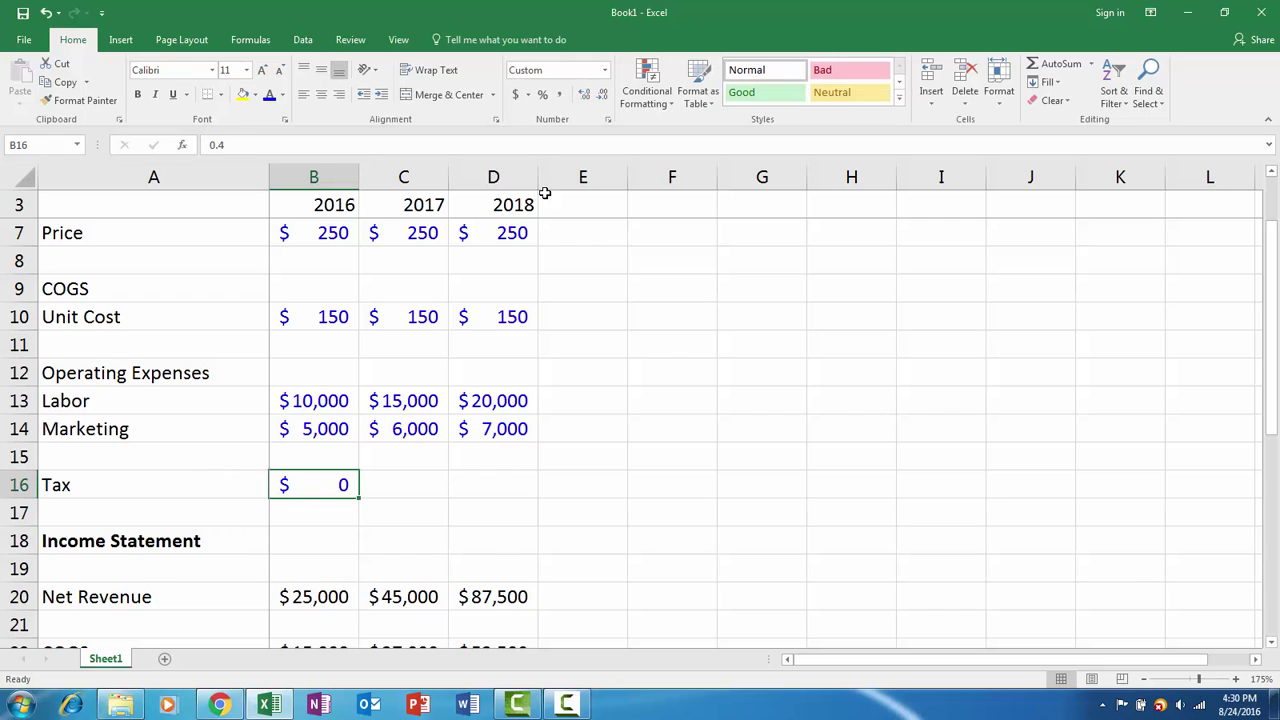
click(542, 95)
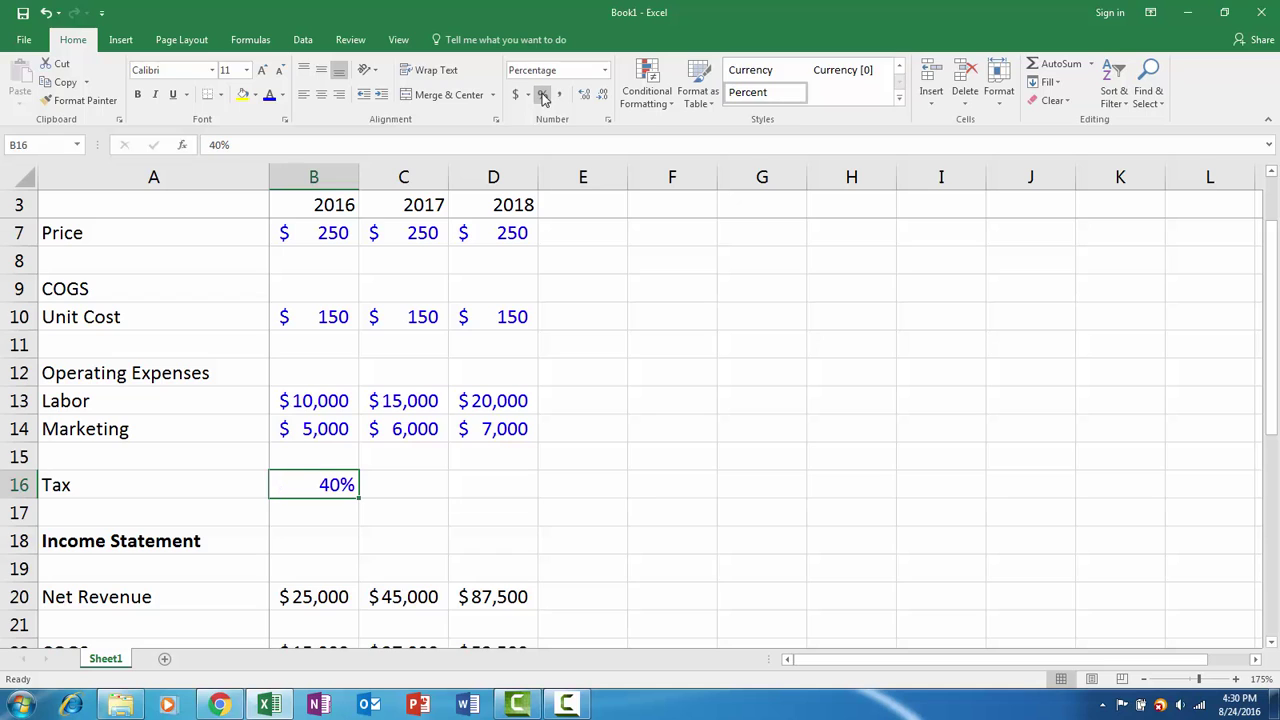
Copy the 40% tax rate from B16 to the 2017 and 2018 cells C16 and D16
key(ctrl+c)
key(shift+Right)
key(shift+Right)
key(ctrl+v)
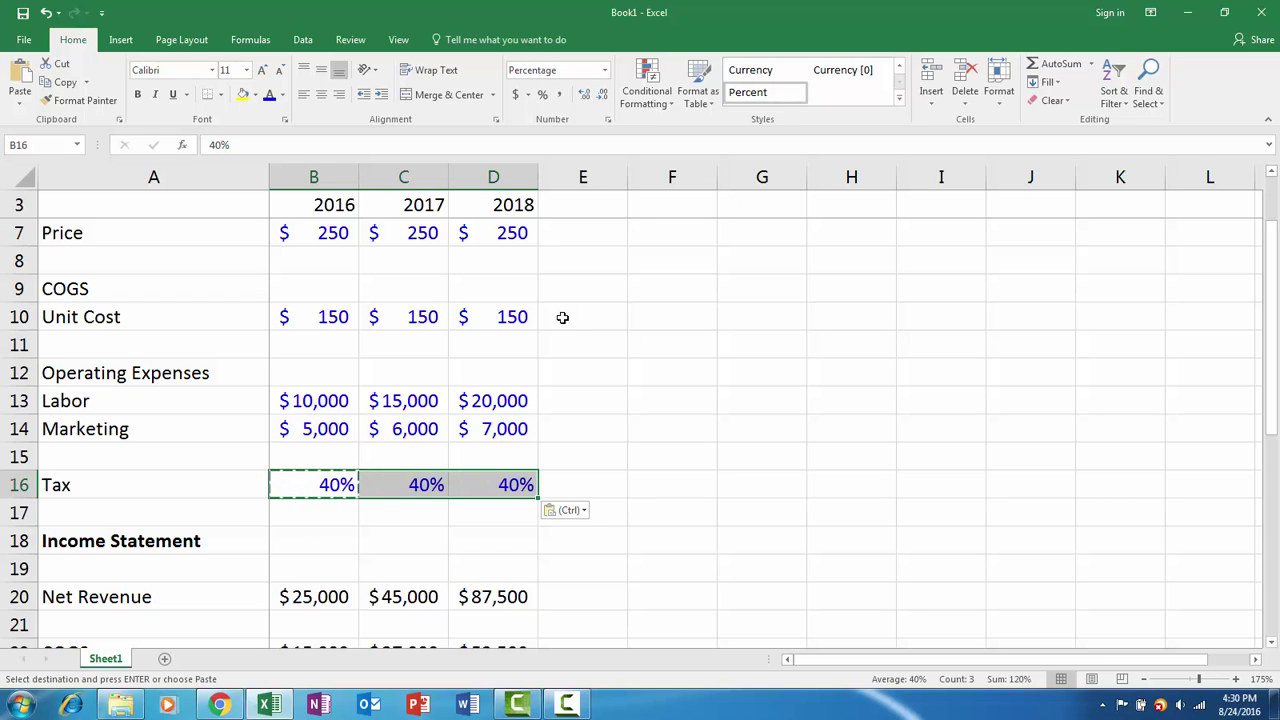
key(Escape)
scroll(550, 313, down, 2)
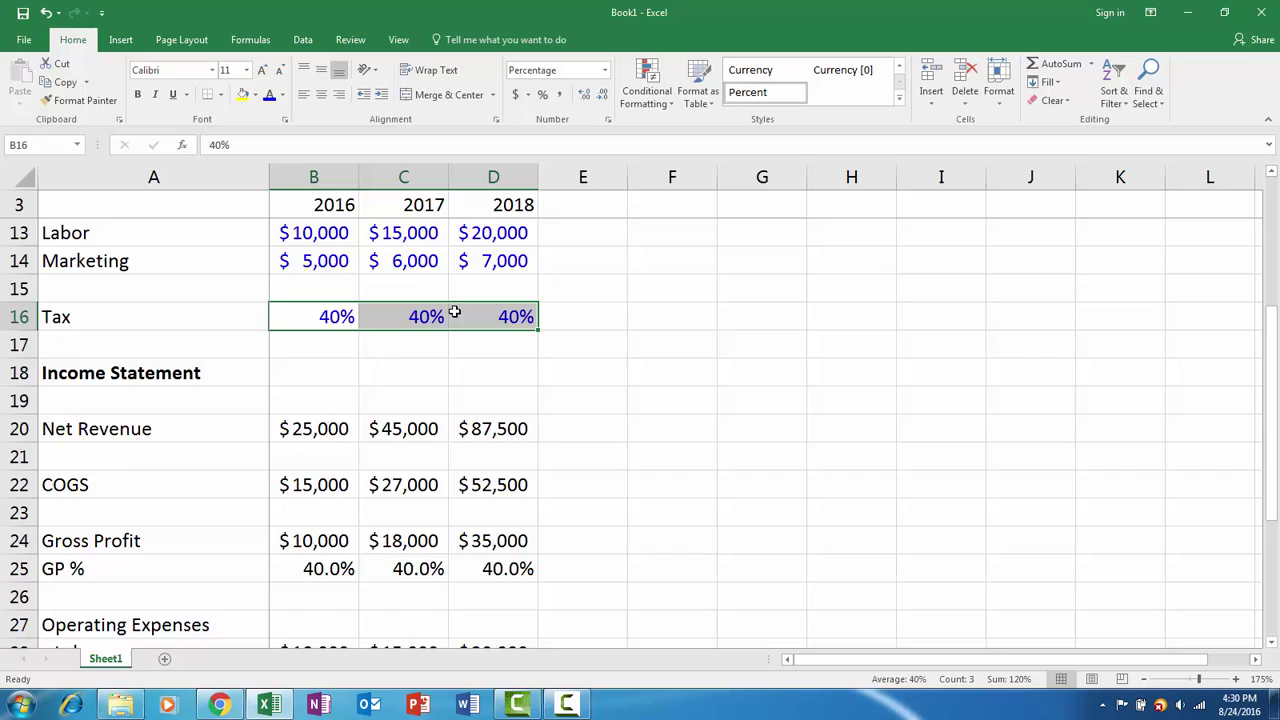
scroll(454, 313, down, 4)
click(324, 515)
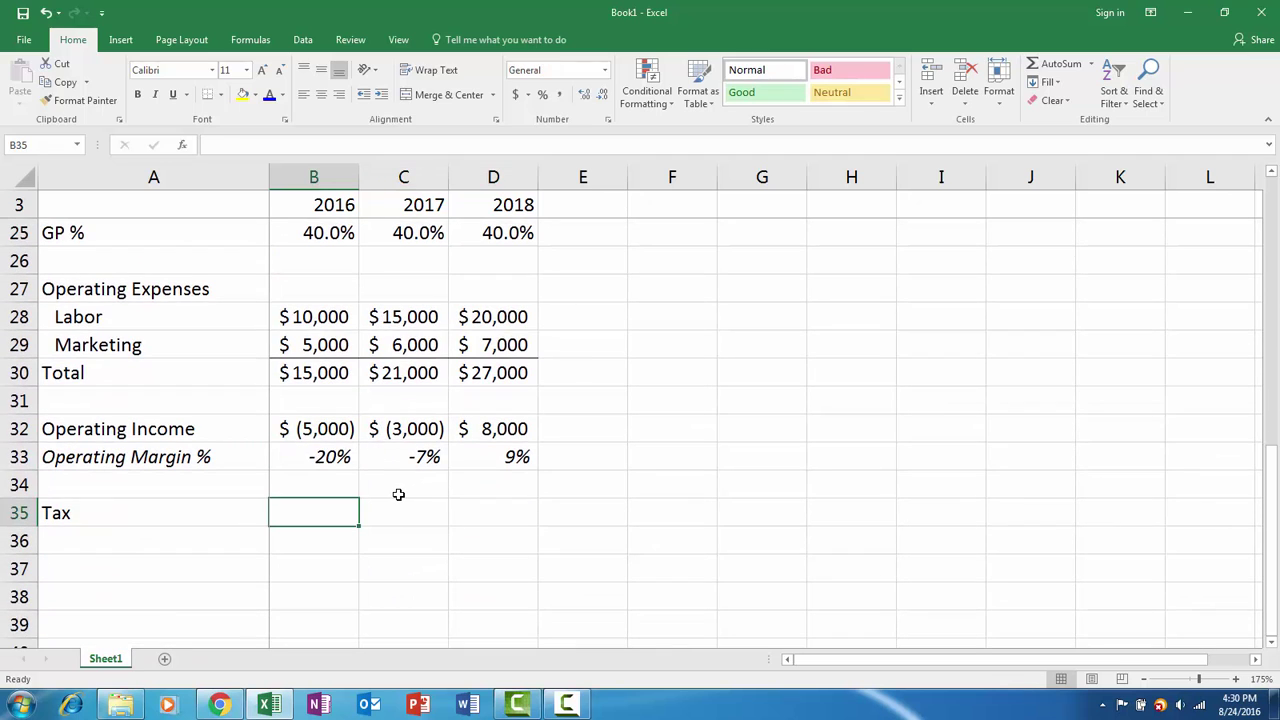
text(=)
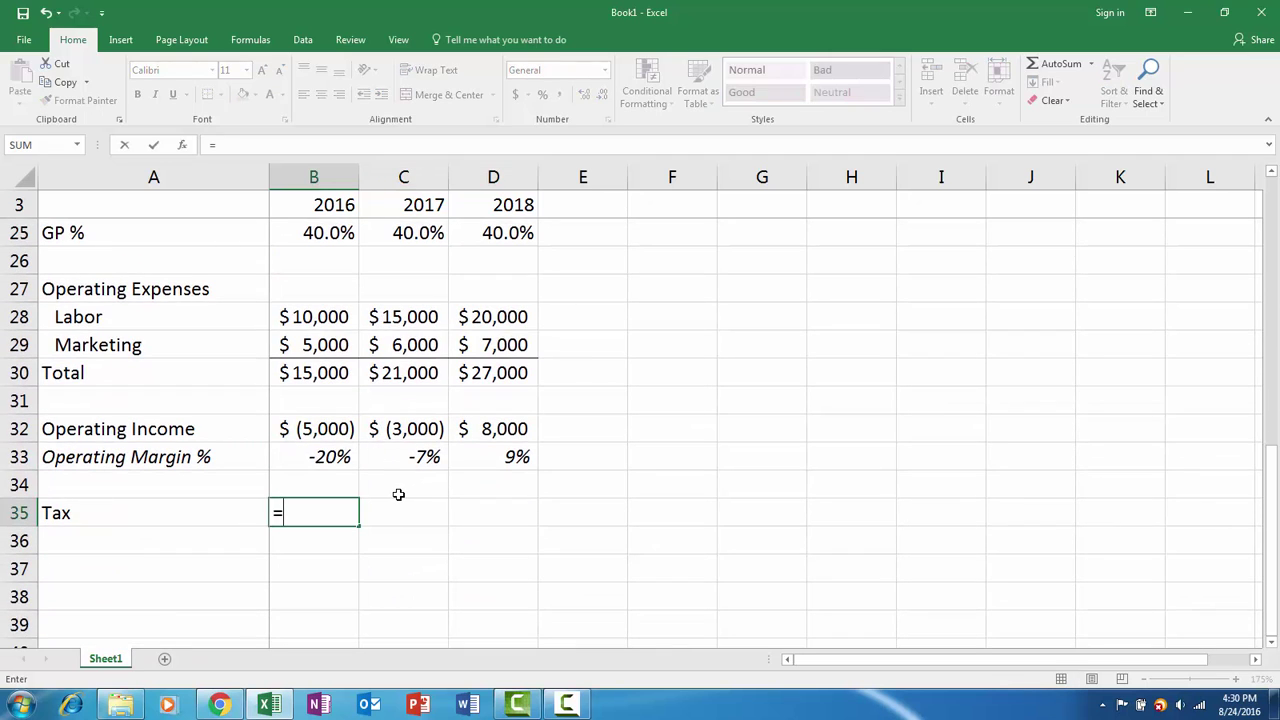
key(Escape)
key(Up)
key(Up)
key(Up)
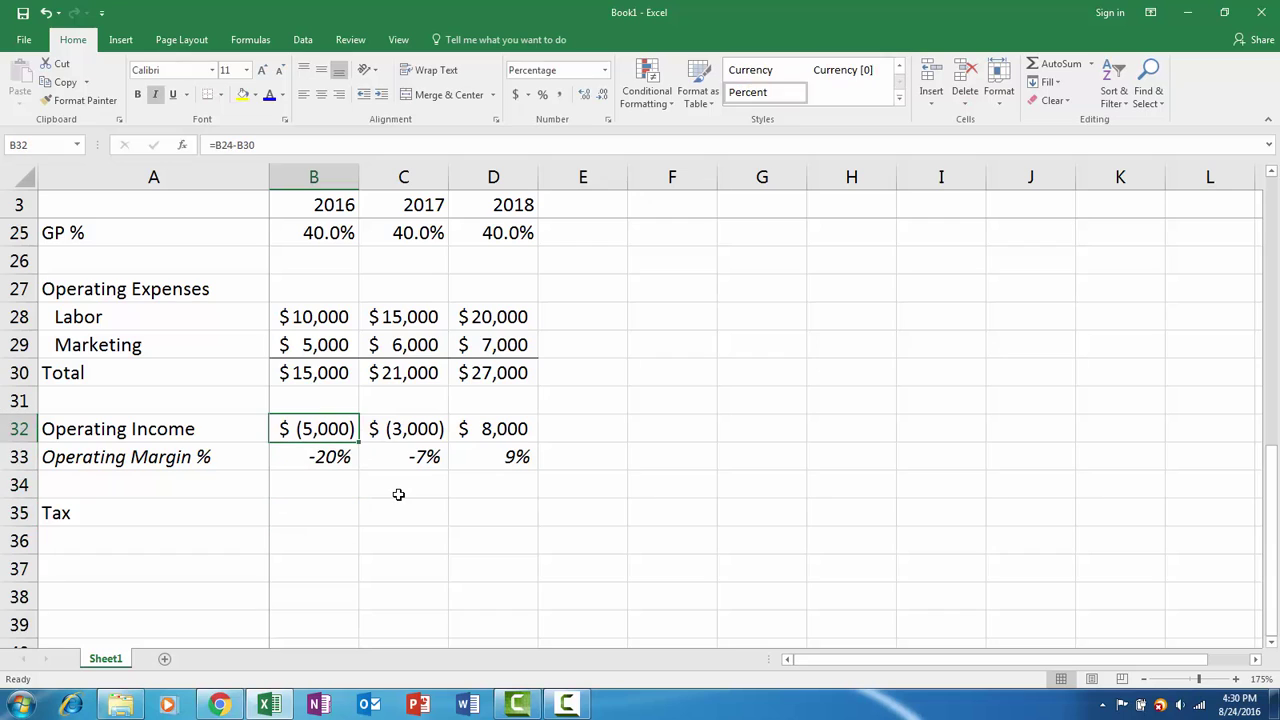
key(Down)
key(Down)
key(Down)
Calculate the 2018 tax in D35 by multiplying the tax rate in D16 by the operating income in D32
key(Right)
key(Right)
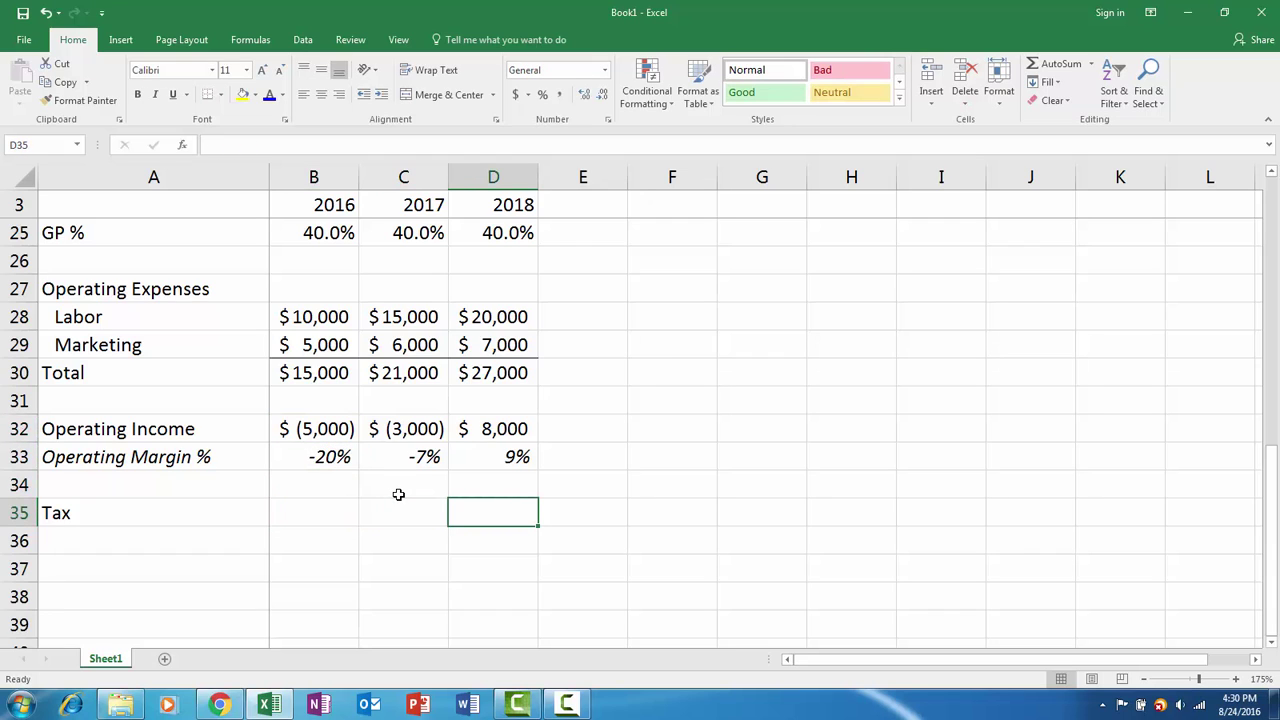
text(=)
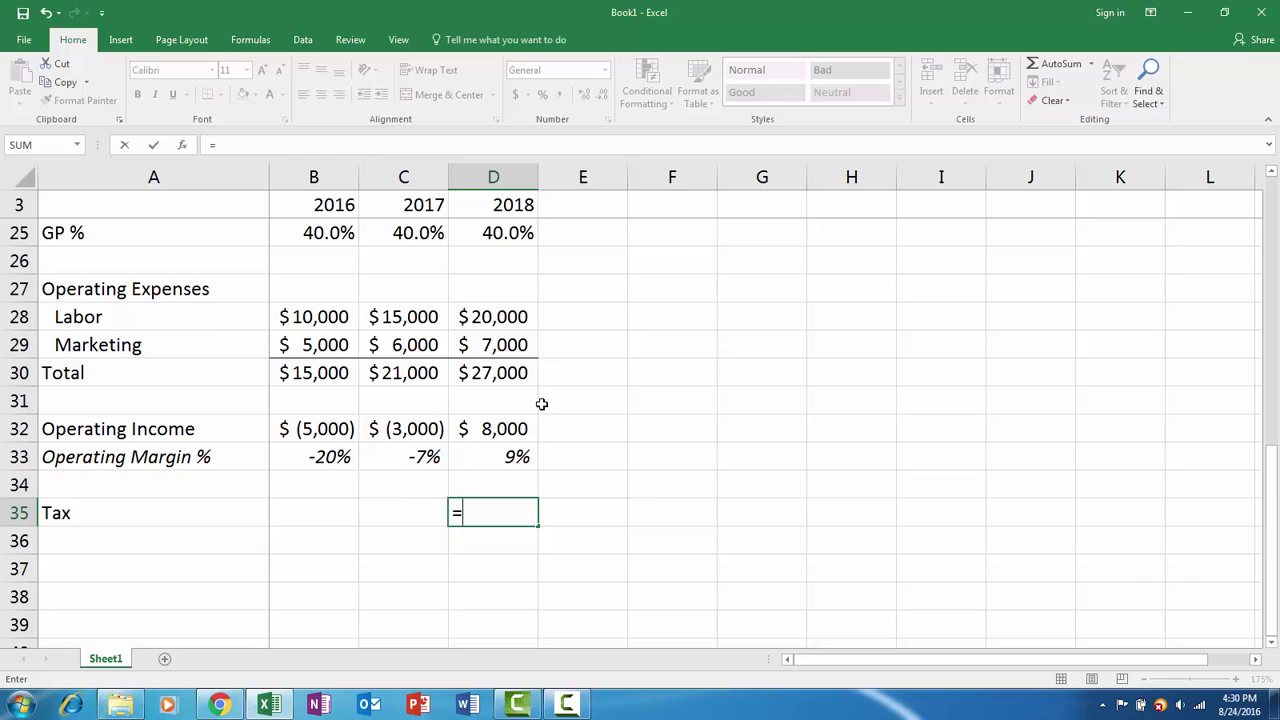
scroll(541, 403, up, 2)
scroll(540, 403, down, 2)
scroll(510, 430, up, 5)
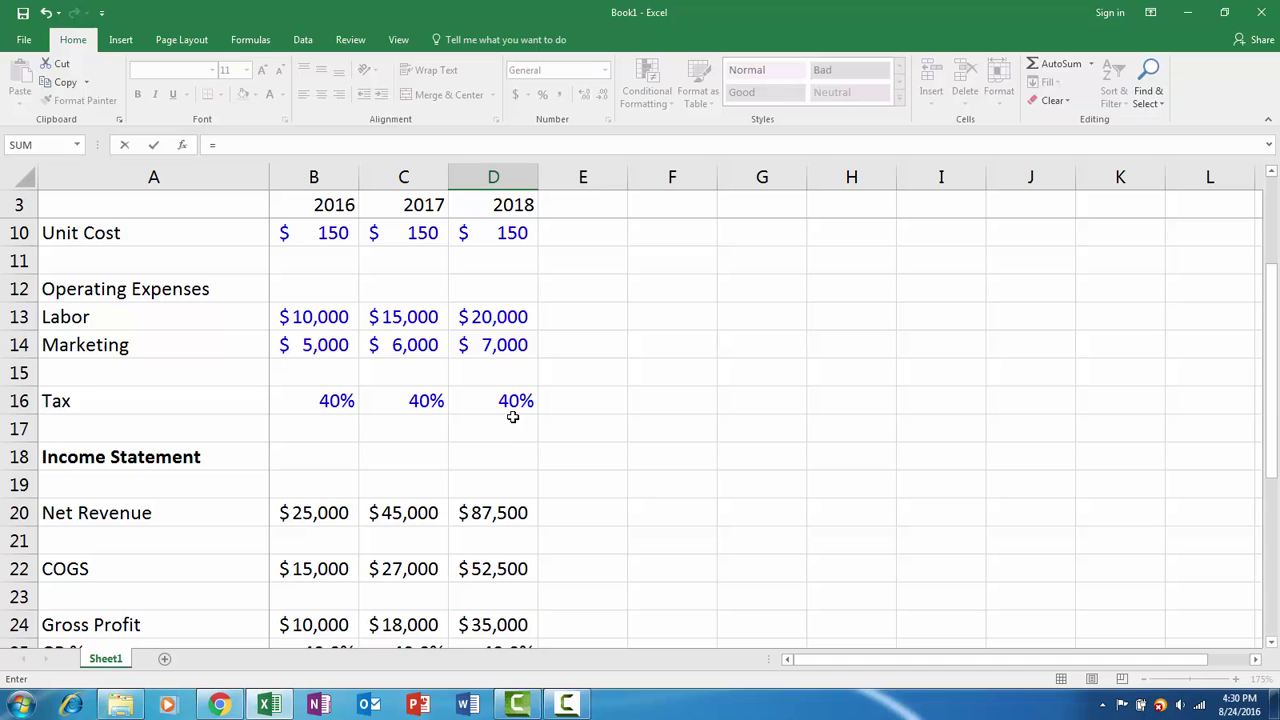
click(510, 402)
text(*)
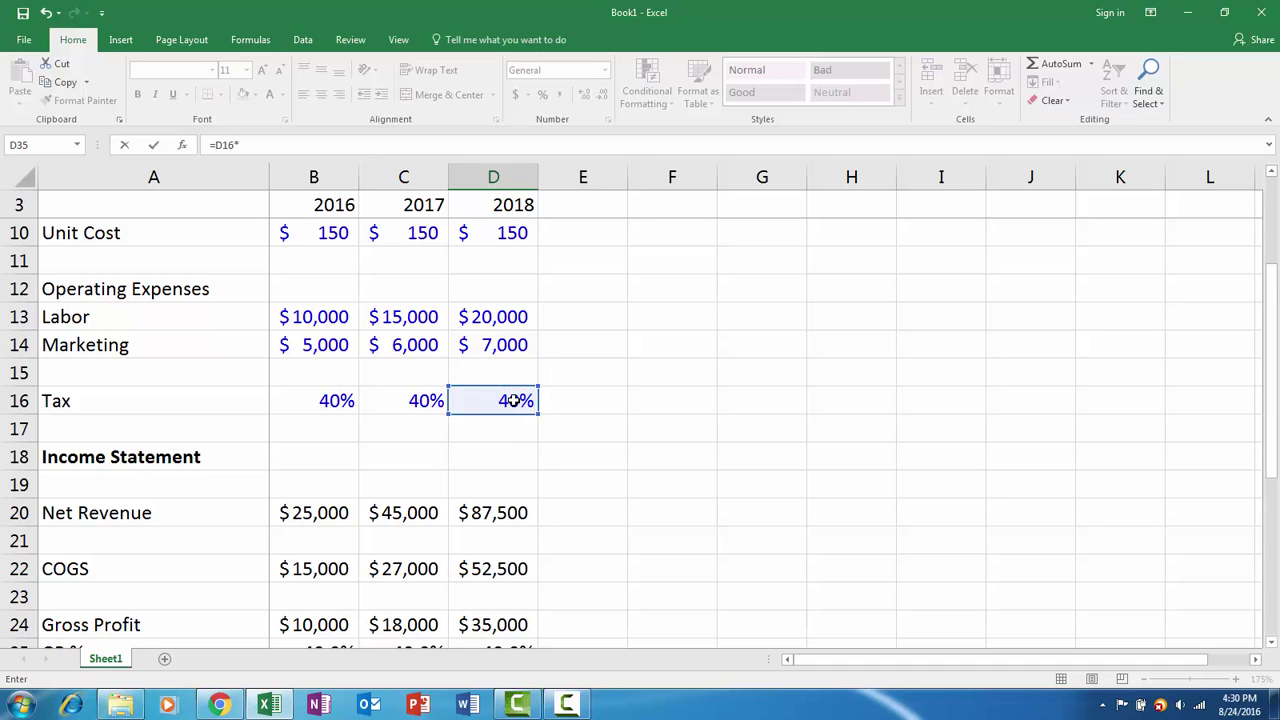
scroll(510, 402, down, 4)
click(505, 513)
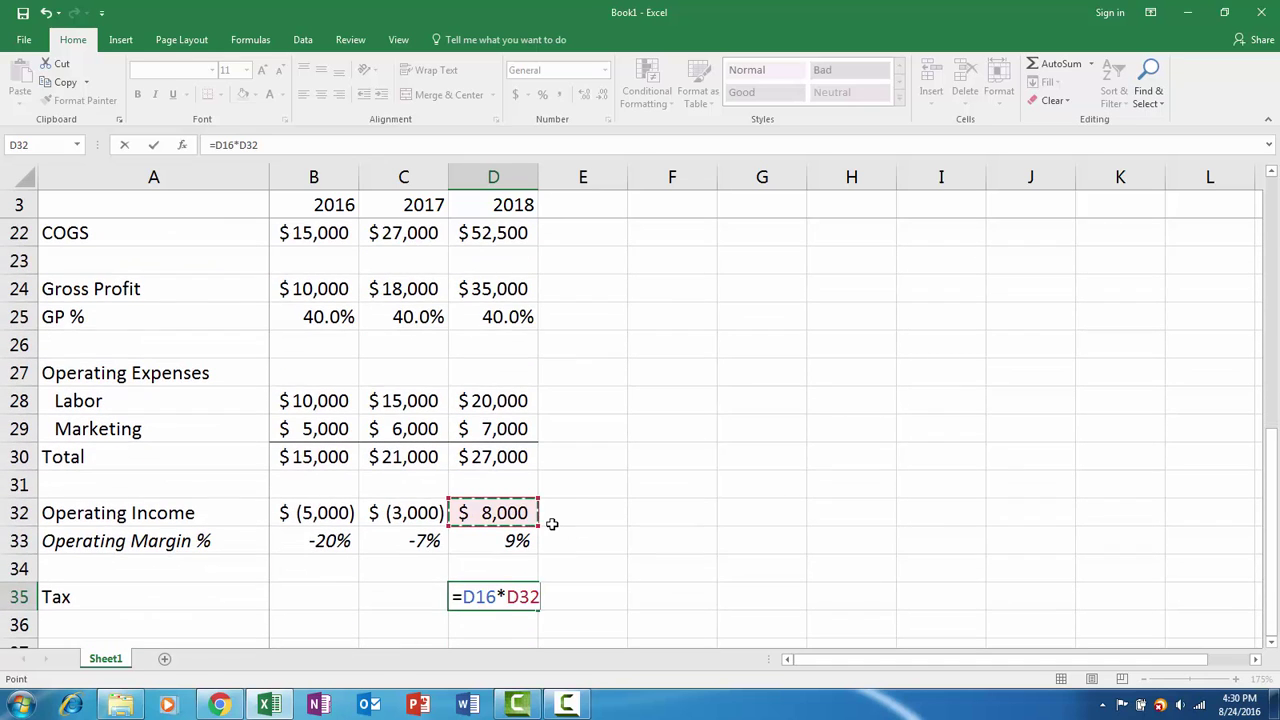
key(Return)
Add a Net Income label in A37, below the Tax row
key(Down)
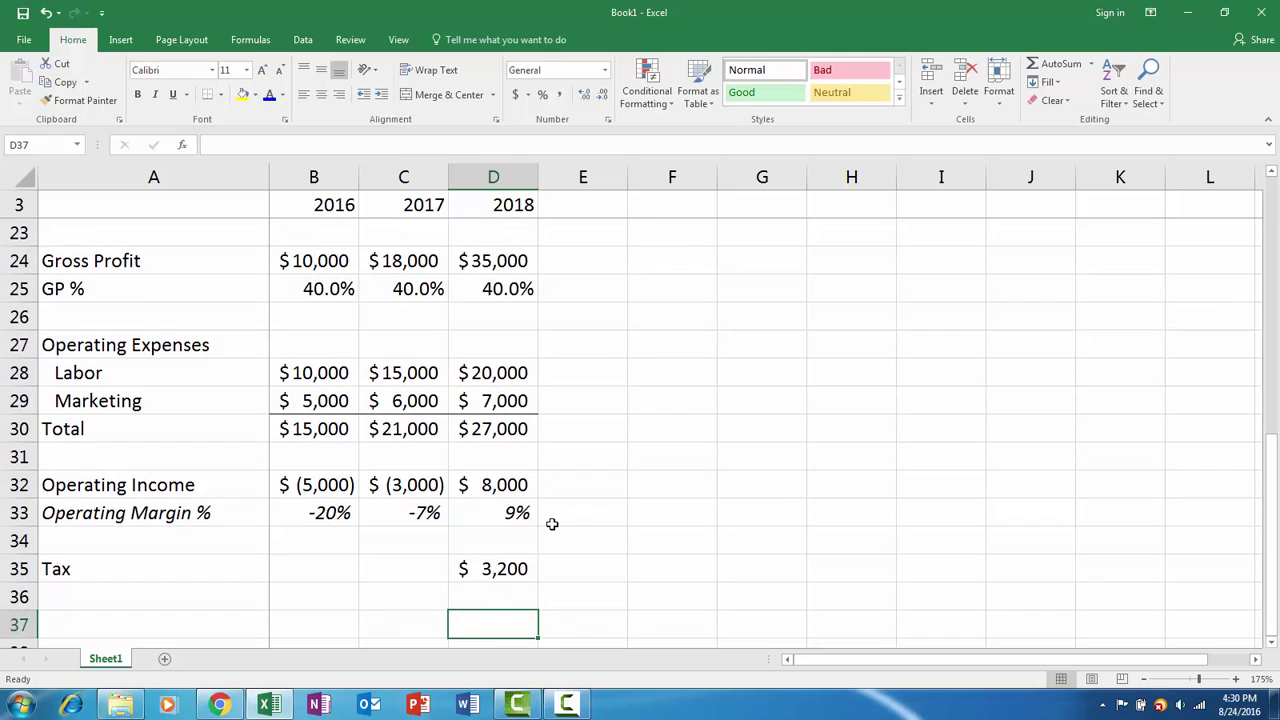
key(Left)
key(Left)
key(Left)
text(Nety)
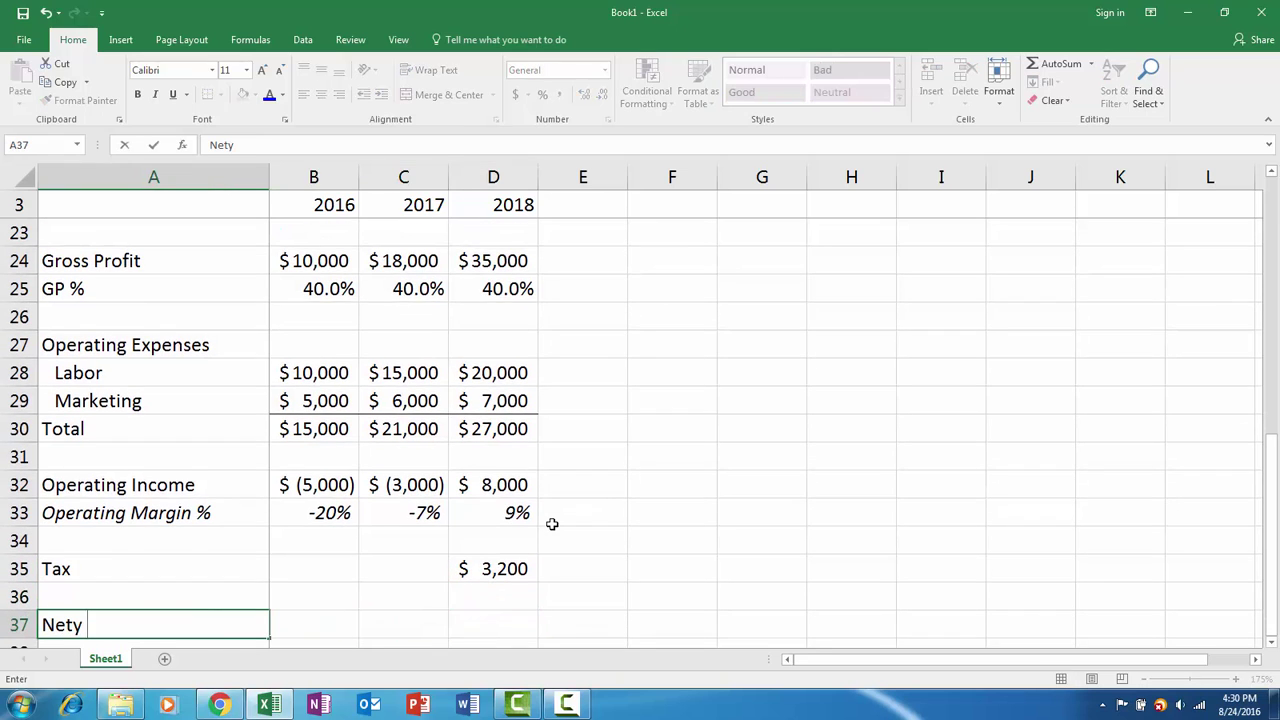
key(BackSpace)
text( Income)
key(Return)
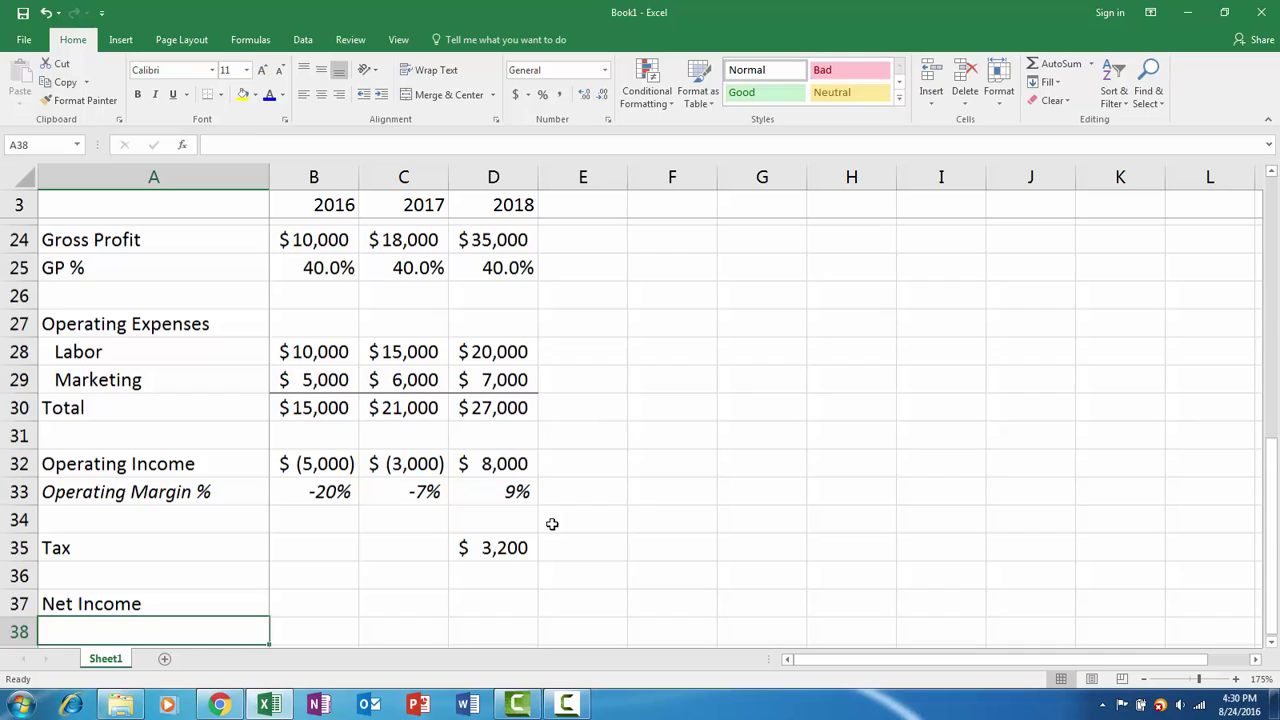
Calculate 2016 net income in B37 as operating income minus tax with =B32-B35
key(Up)
key(Right)
text(=)
key(Up)
key(Up)
key(Up)
key(Up)
key(Up)
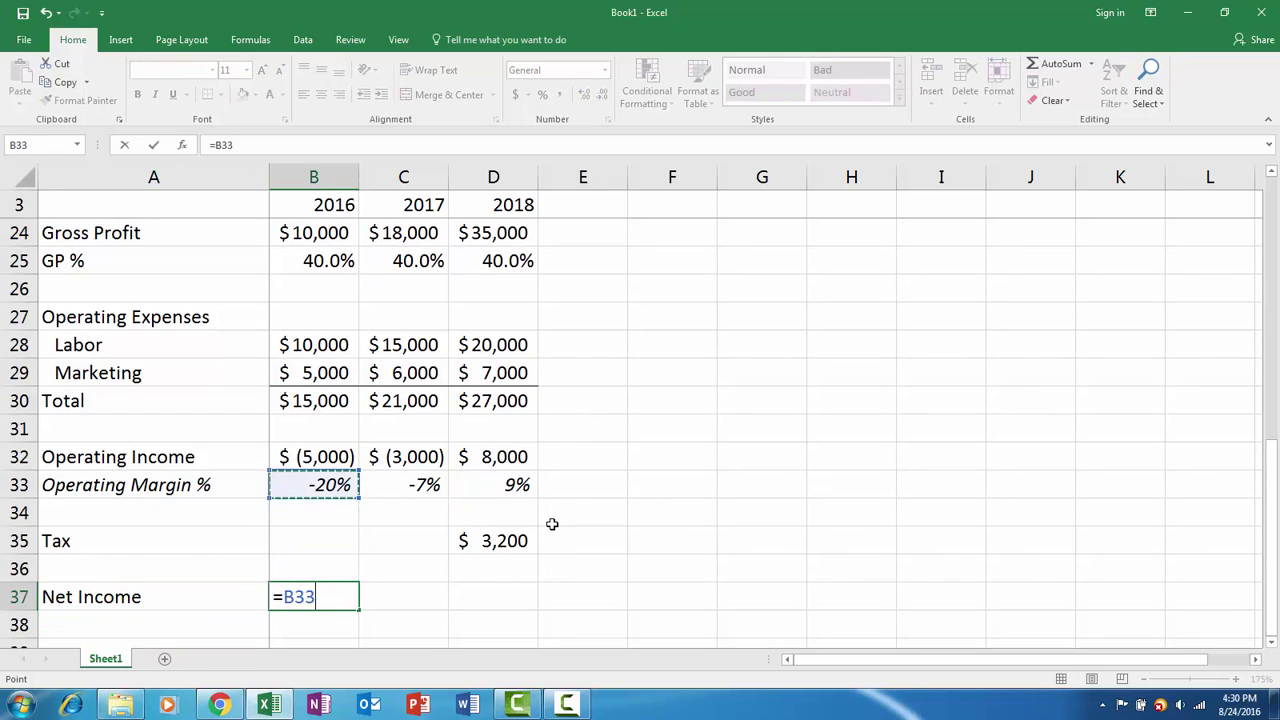
text(-)
key(Up)
key(Up)
key(ctrl+Return)
Copy the net income formula from B37 across the 2017 and 2018 cells C37 and D37
key(ctrl+c)
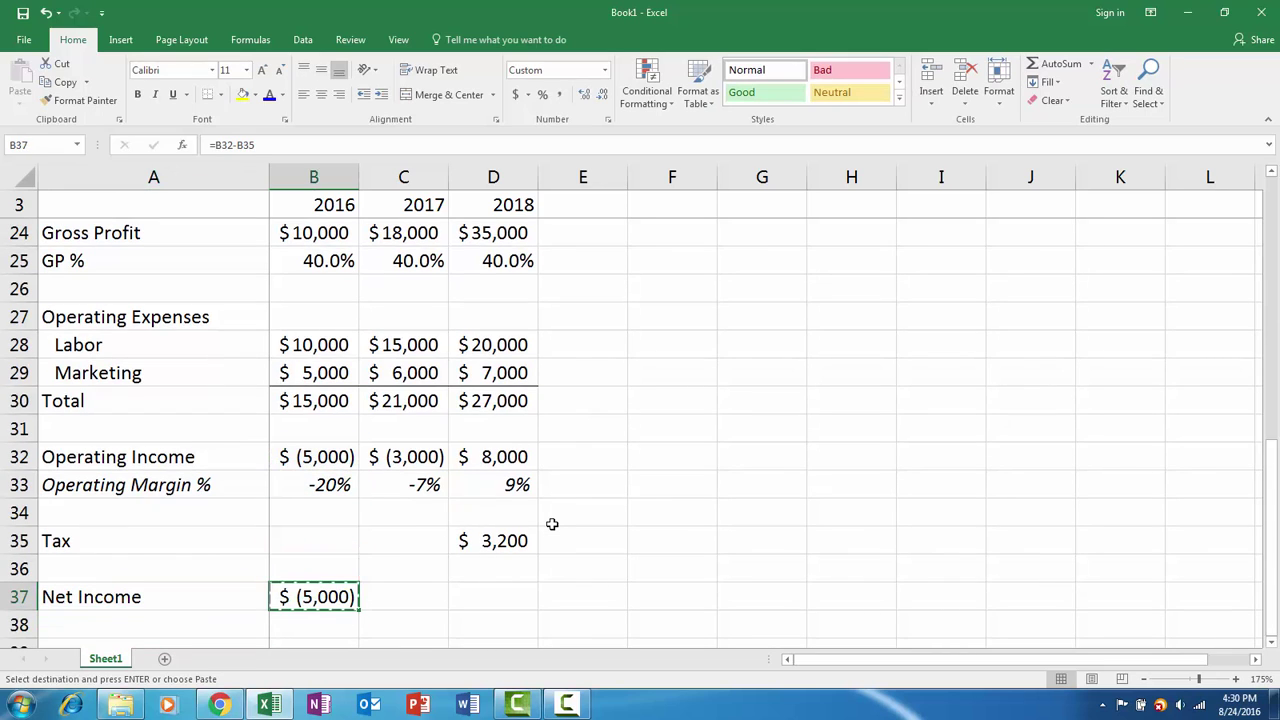
key(shift+Right)
key(shift+Right)
key(ctrl+v)
key(Escape)
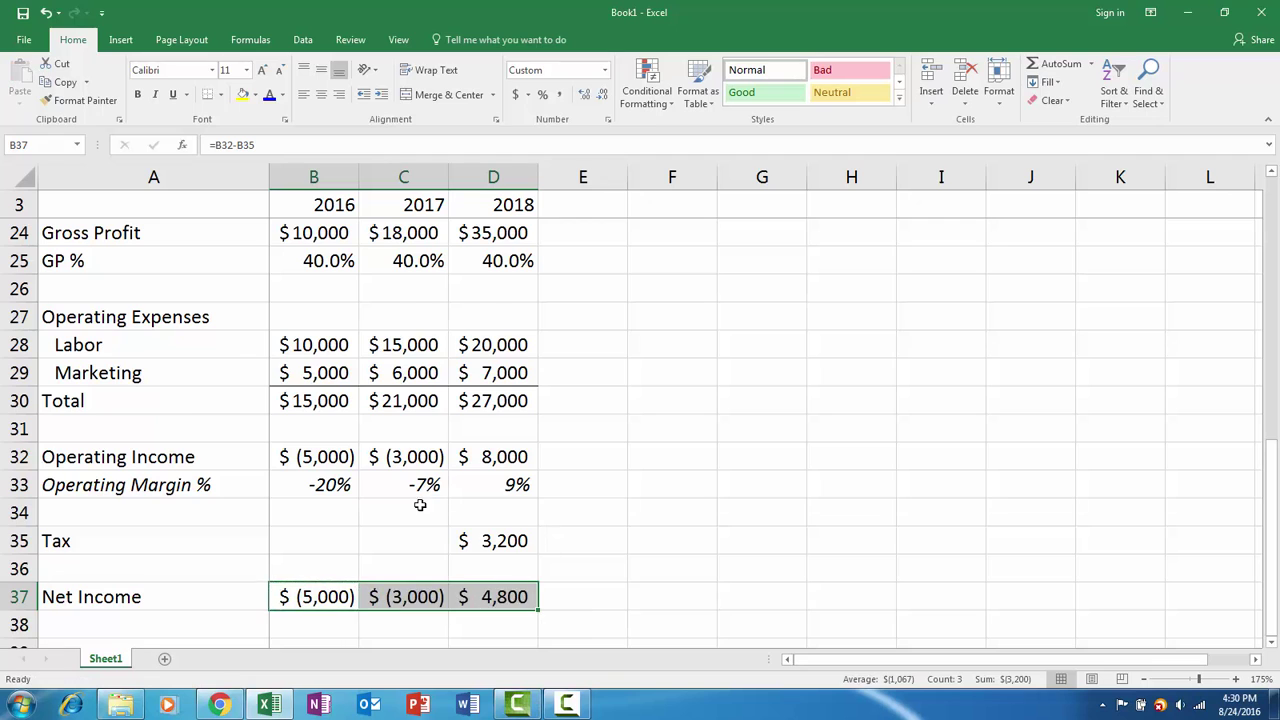
Add an NI % label in A38, directly under Net Income
scroll(194, 540, down, 1)
click(262, 549)
text(NI %)
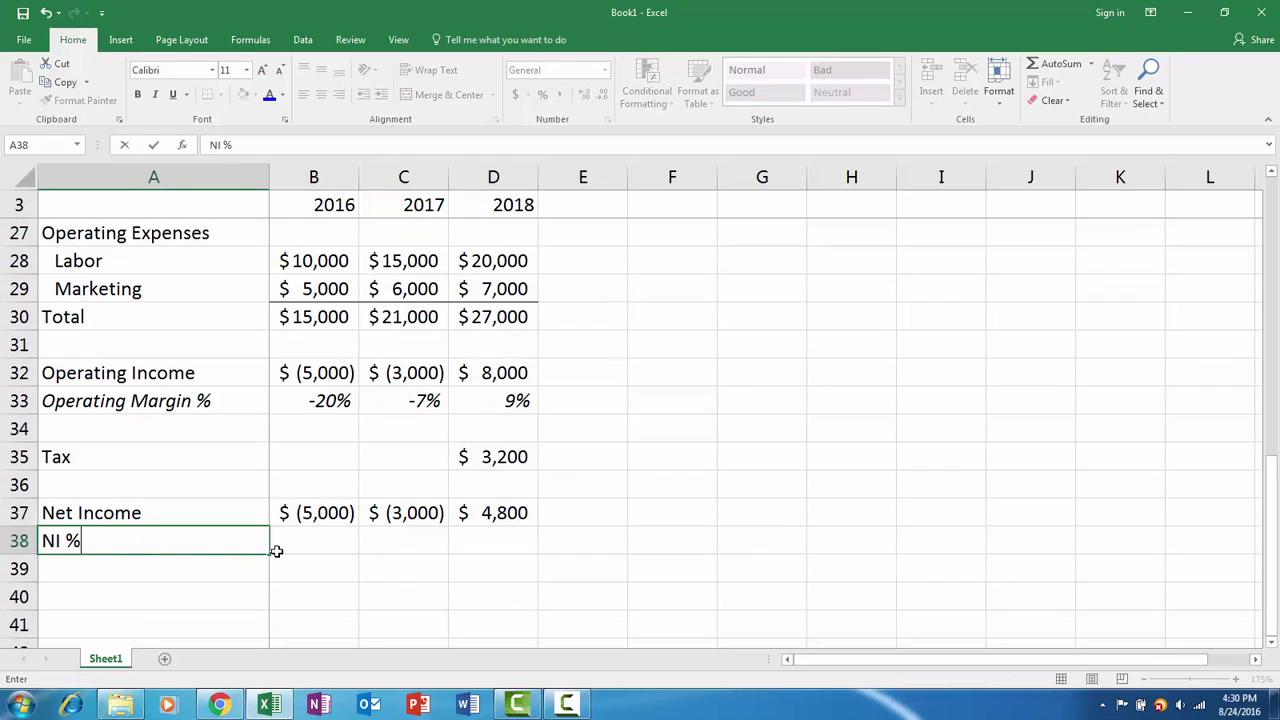
key(Tab)
key(Tab)
click(277, 551)
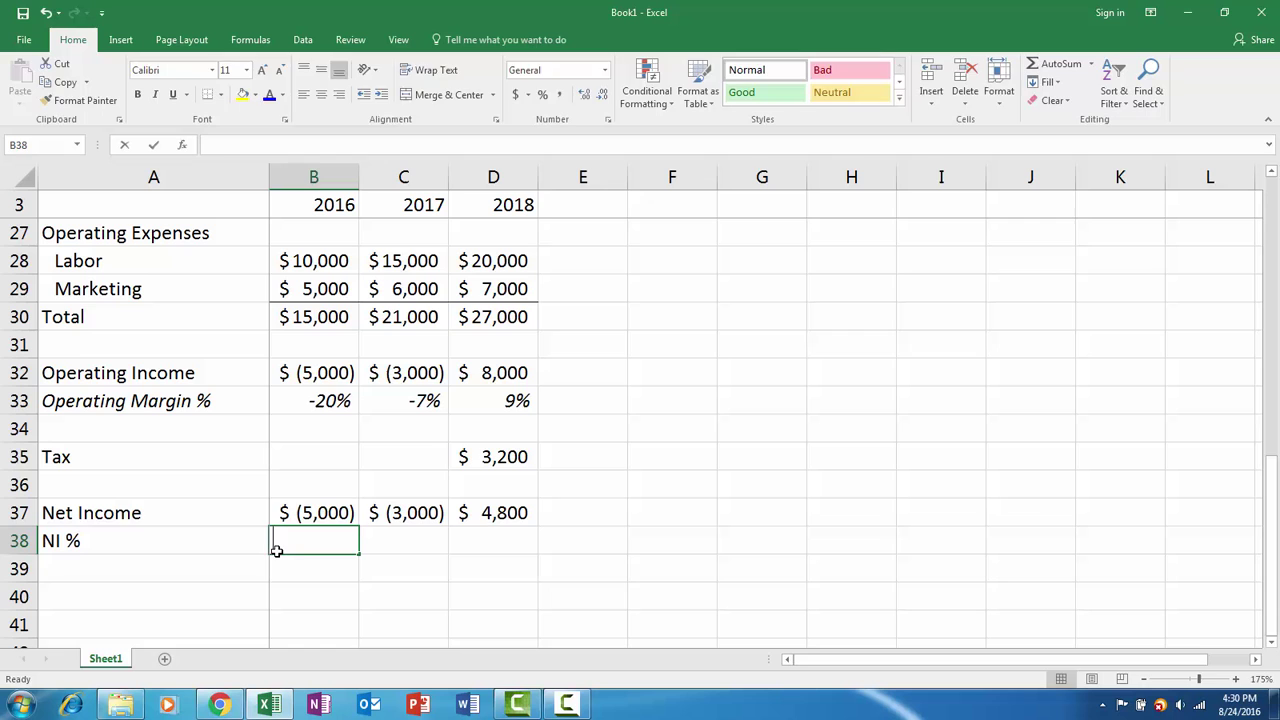
Calculate the 2016 net income percentage in B38 by dividing net income by net revenue with =B37/B20
text(=)
key(Up)
text(/)
scroll(370, 360, up, 4)
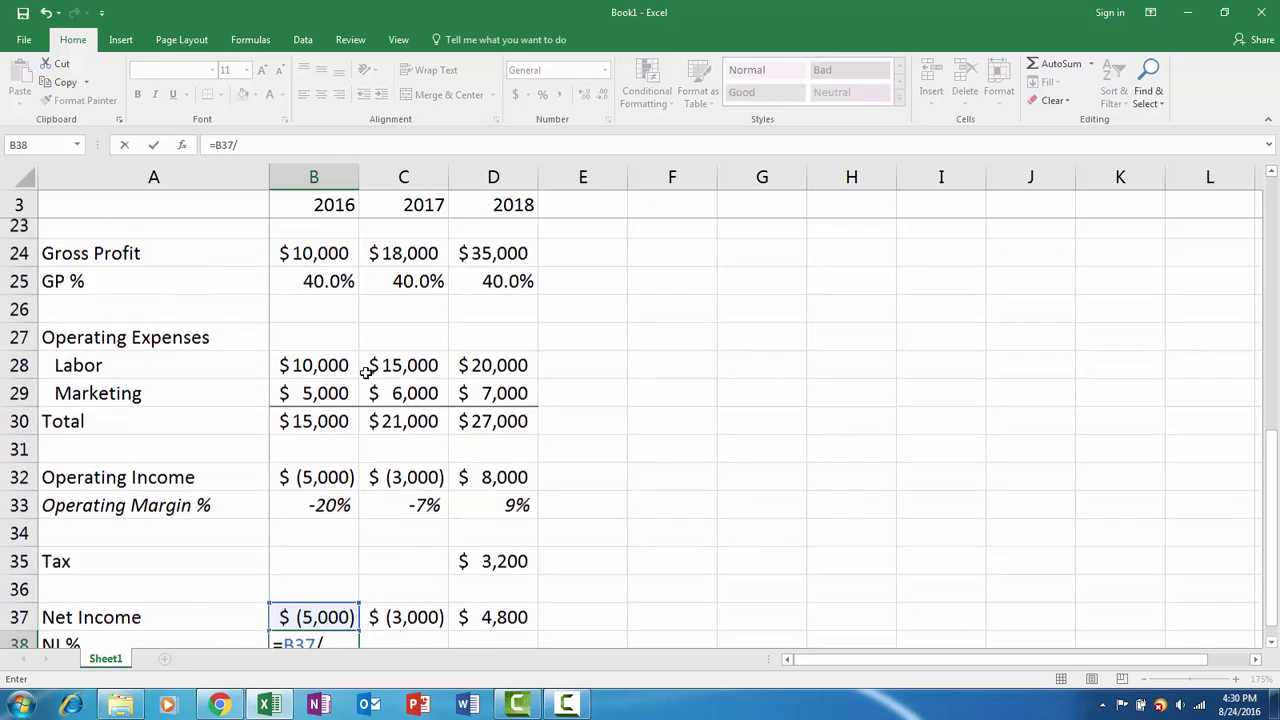
click(324, 376)
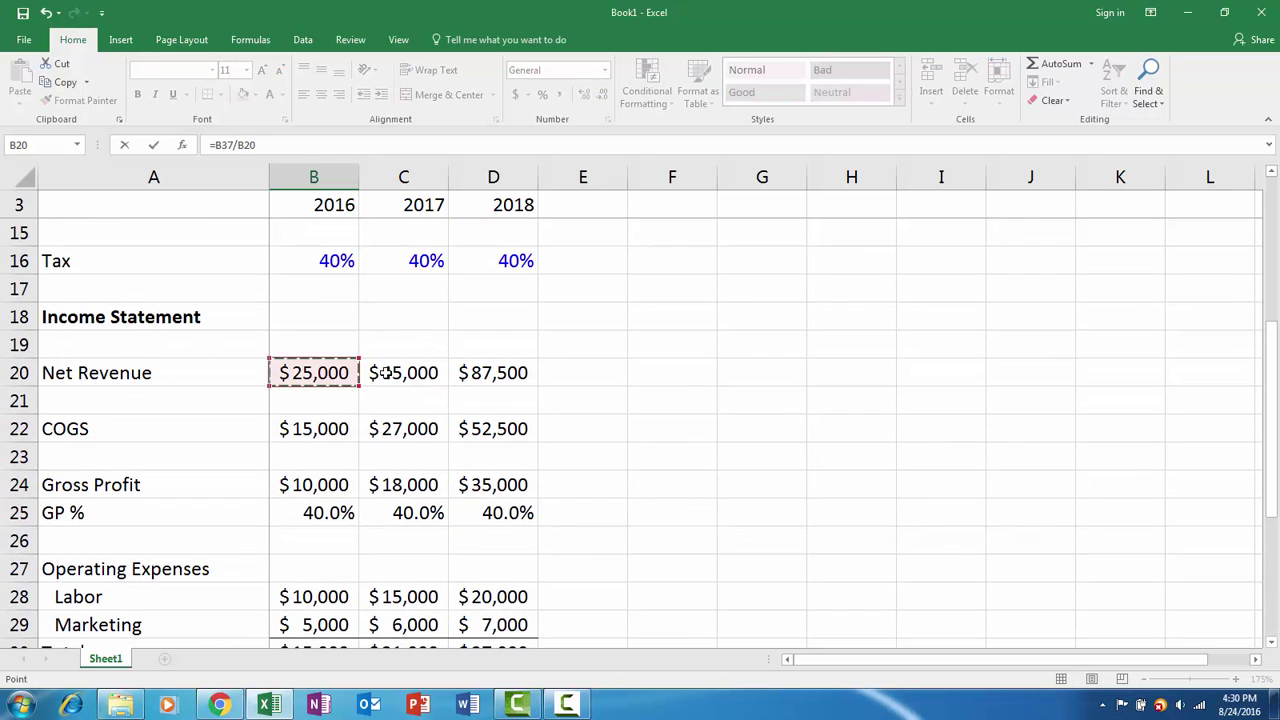
key(Return)
key(Up)
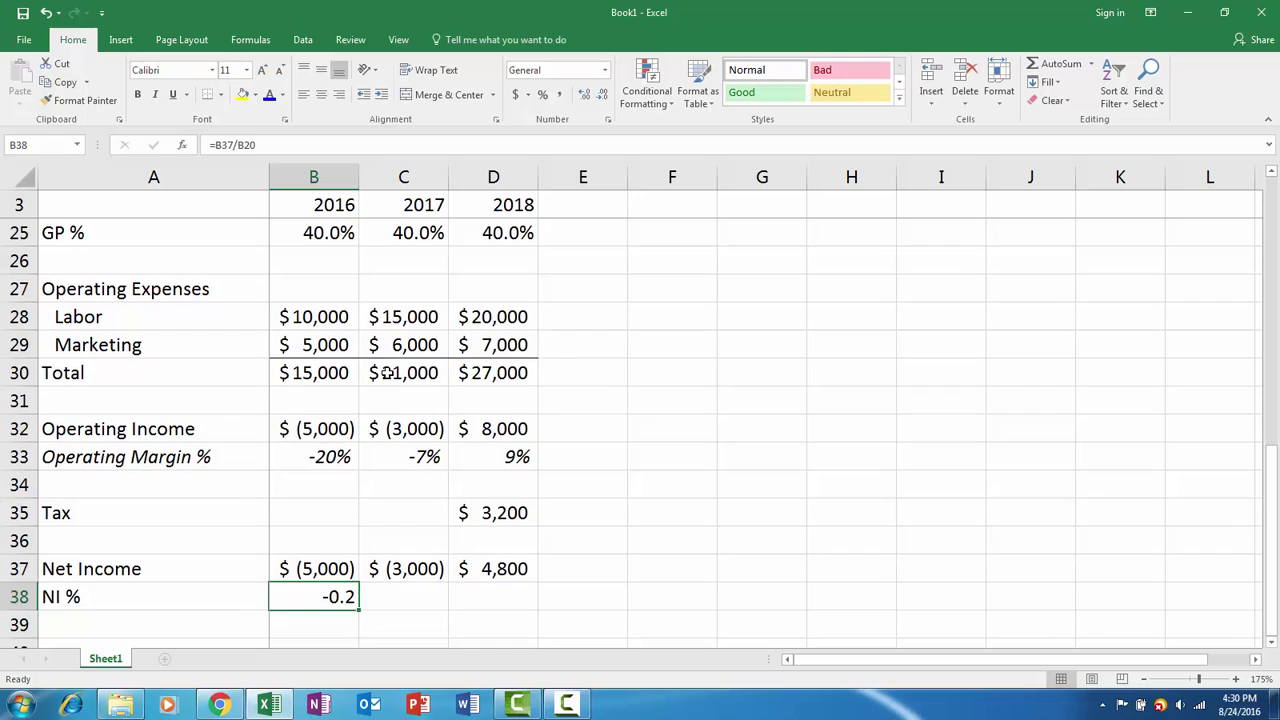
Copy the NI % formula from B38 to C38 and D38 and format all three cells as percentages
key(ctrl+c)
key(shift+Right)
key(shift+Right)
key(ctrl+v)
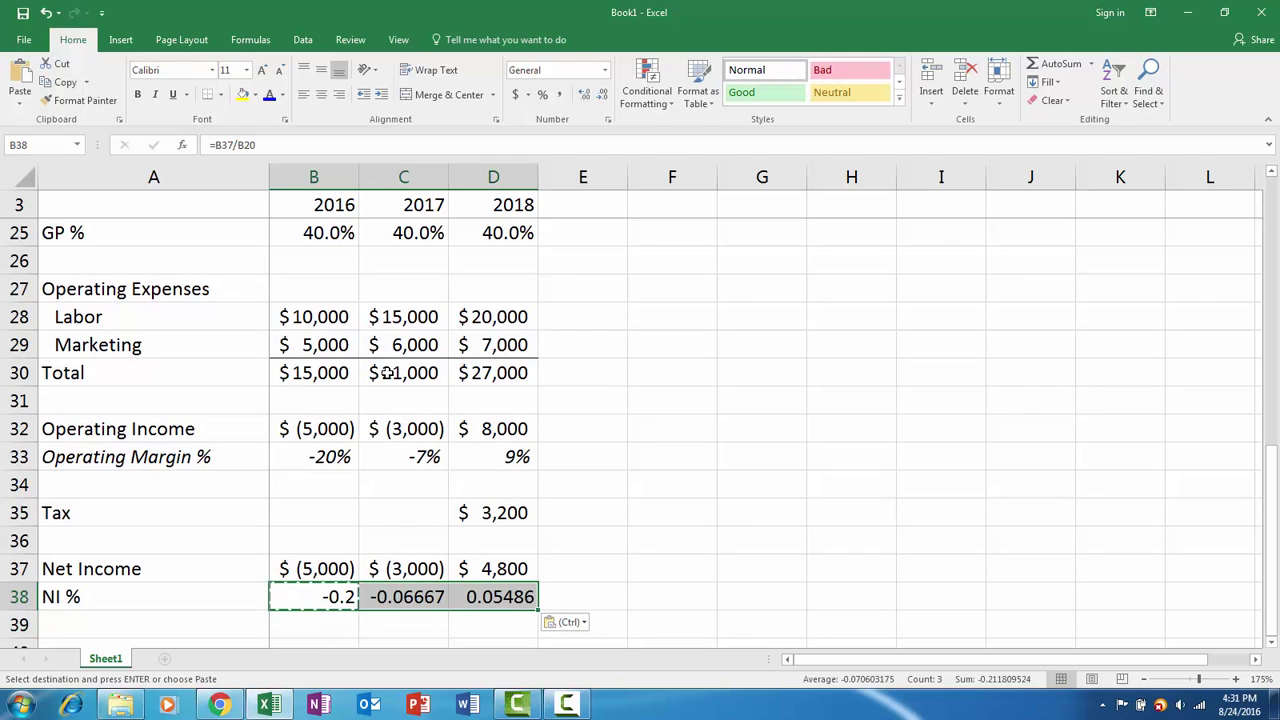
key(ctrl+shift+5)
scroll(387, 372, up, 2)
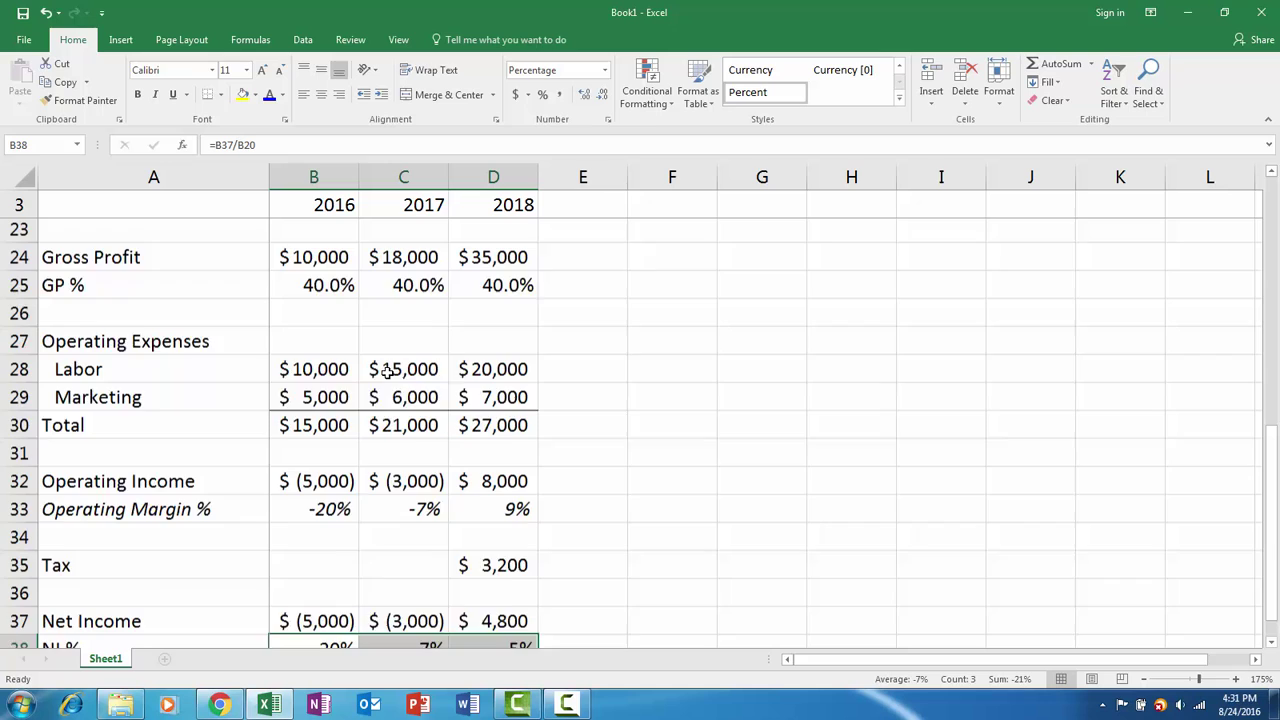
scroll(387, 372, down, 2)
click(372, 474)
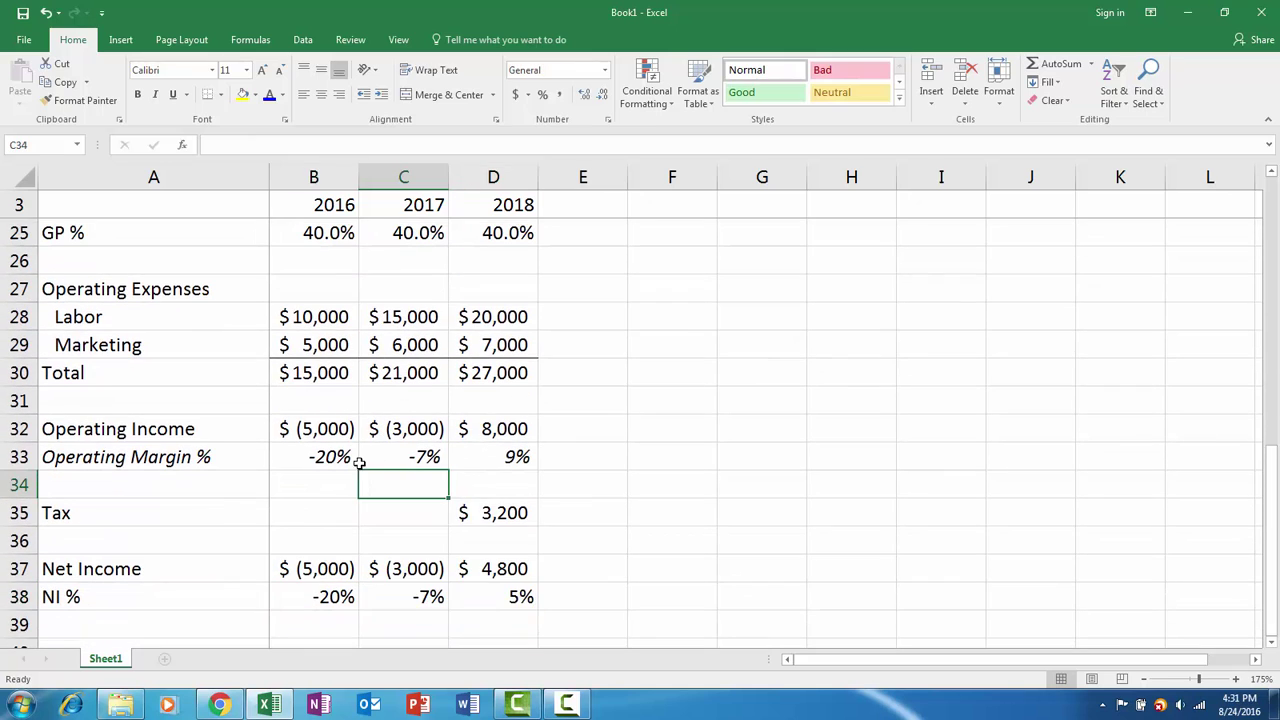
Set the Unit Cost assumption to 140 for 2017 in C10 and 130 for 2018 in D10
ctrl+scroll(339, 397, down, 2)
scroll(317, 372, up, 3)
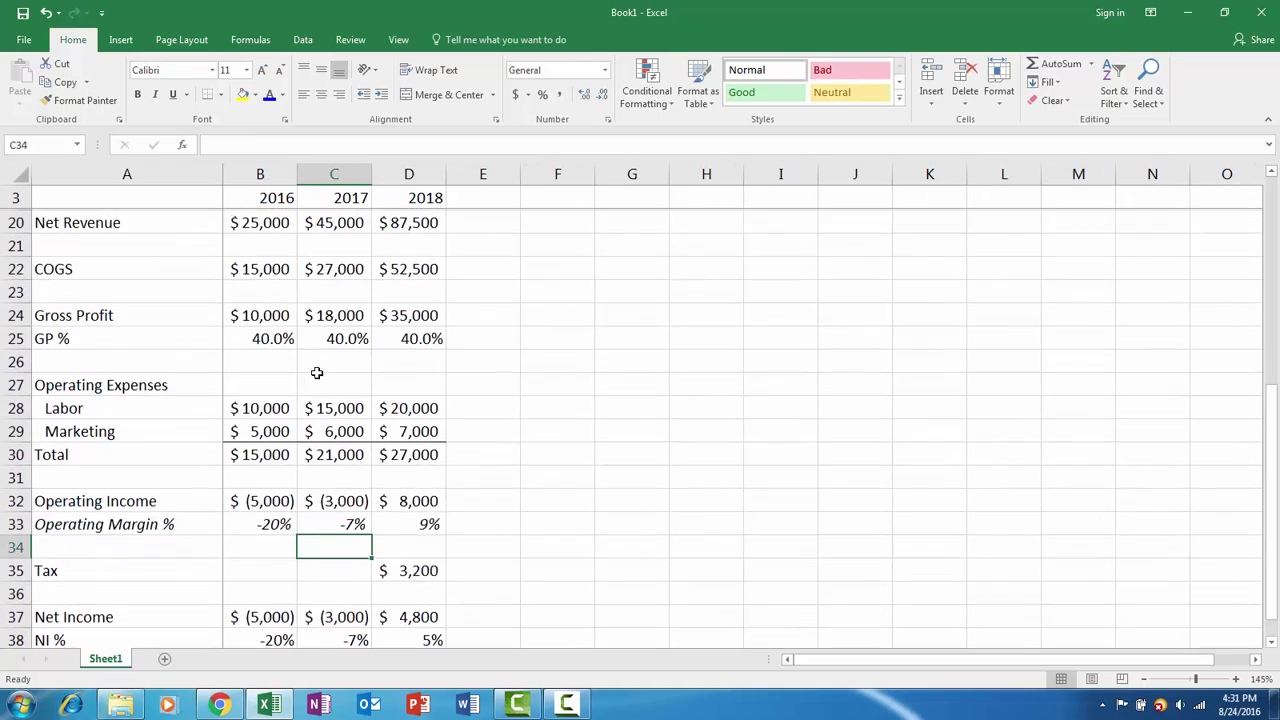
scroll(316, 372, up, 4)
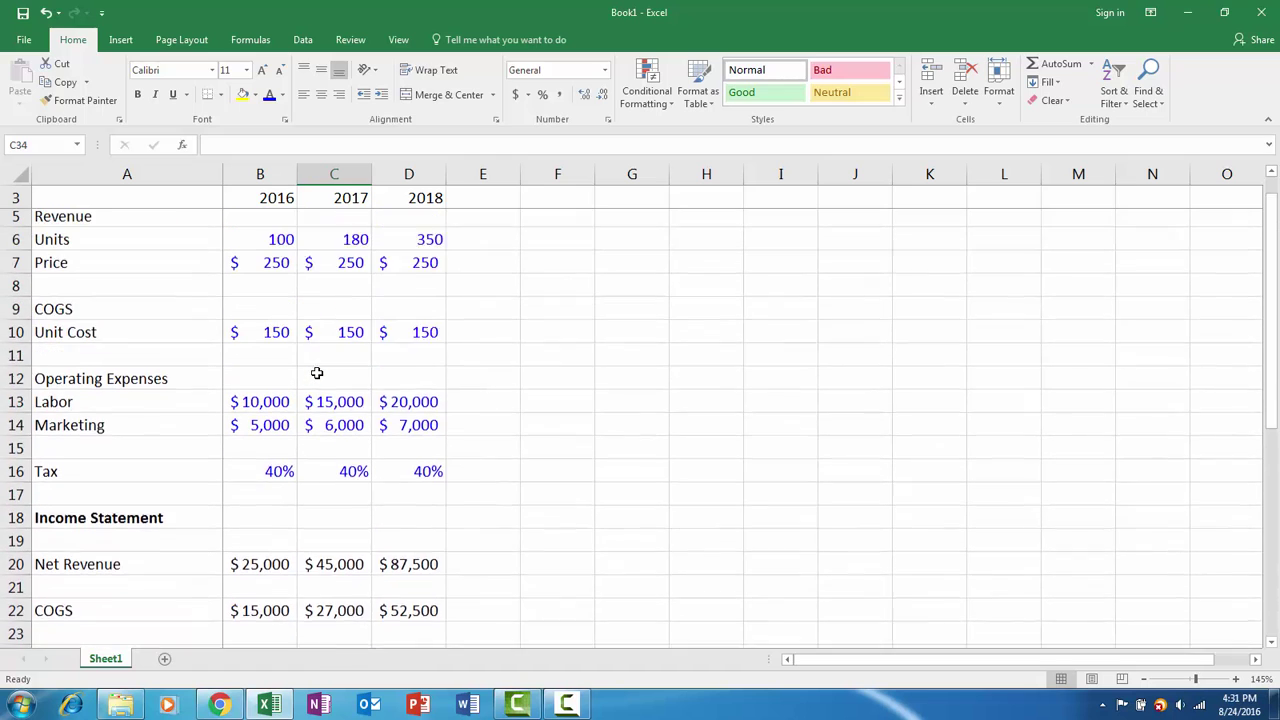
click(339, 360)
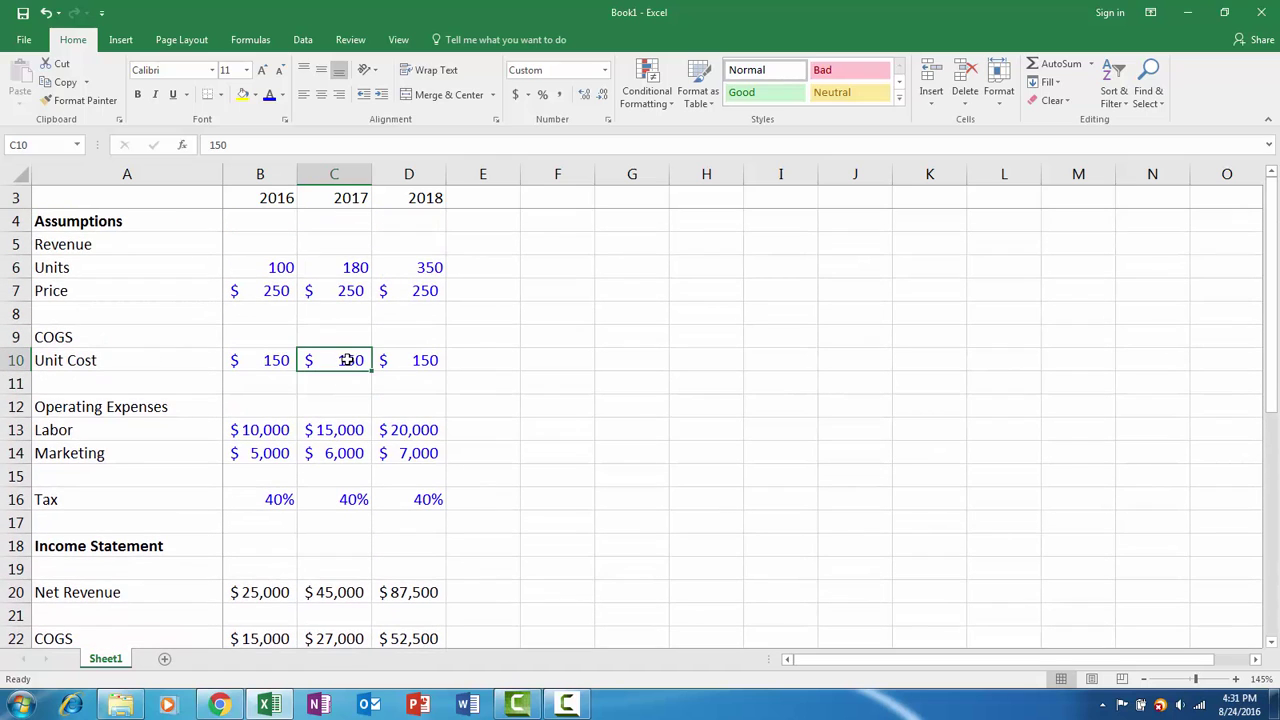
text(140)
key(Tab)
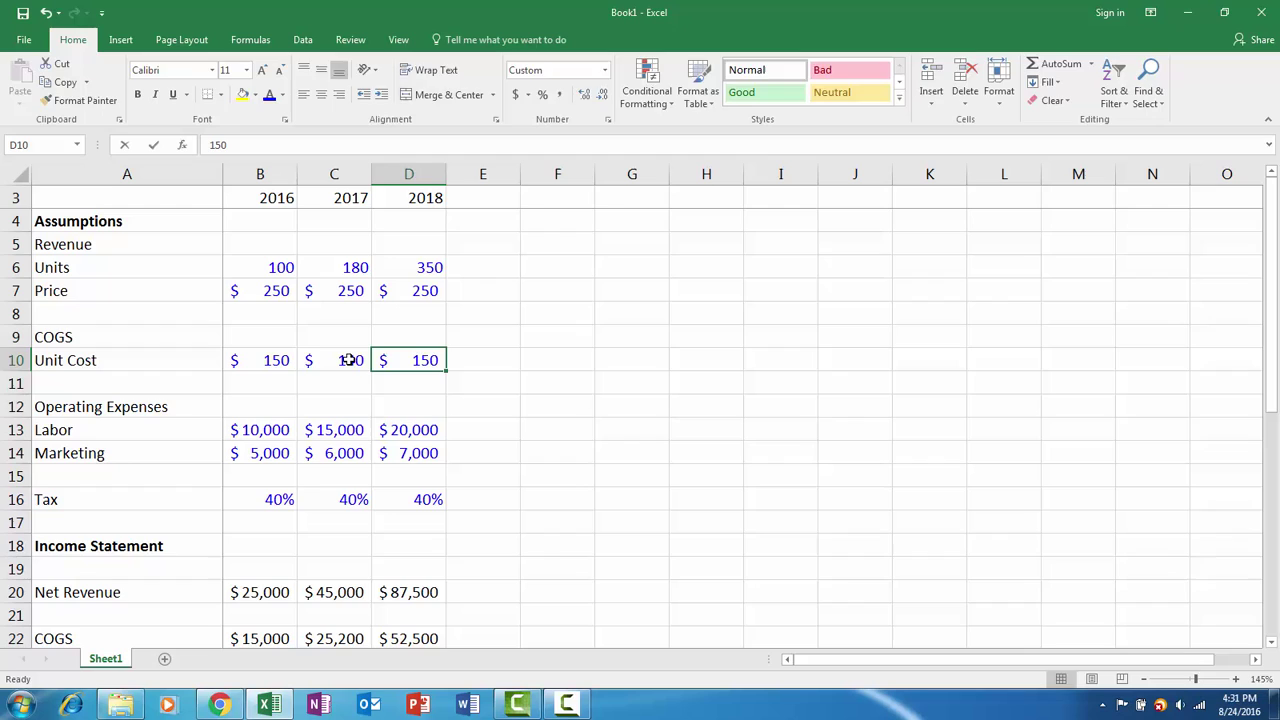
text(130)
key(ctrl+Return)
click(345, 360)
click(274, 360)
click(320, 360)
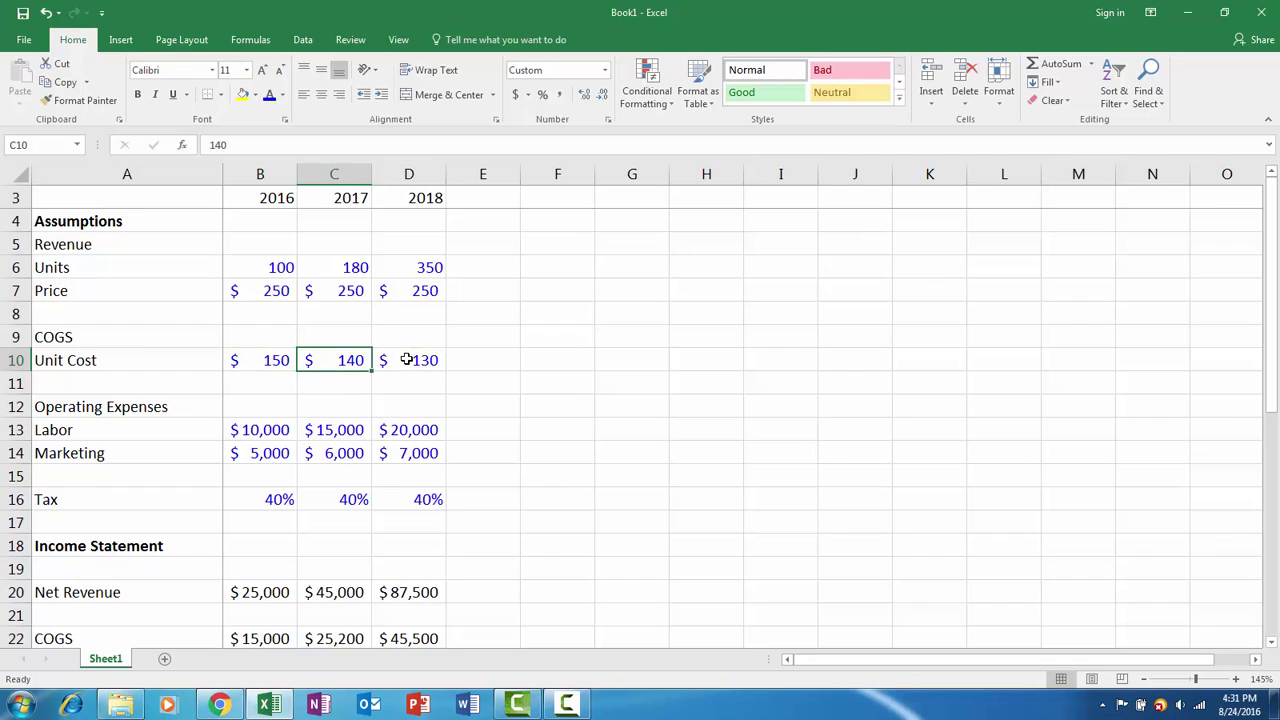
click(407, 360)
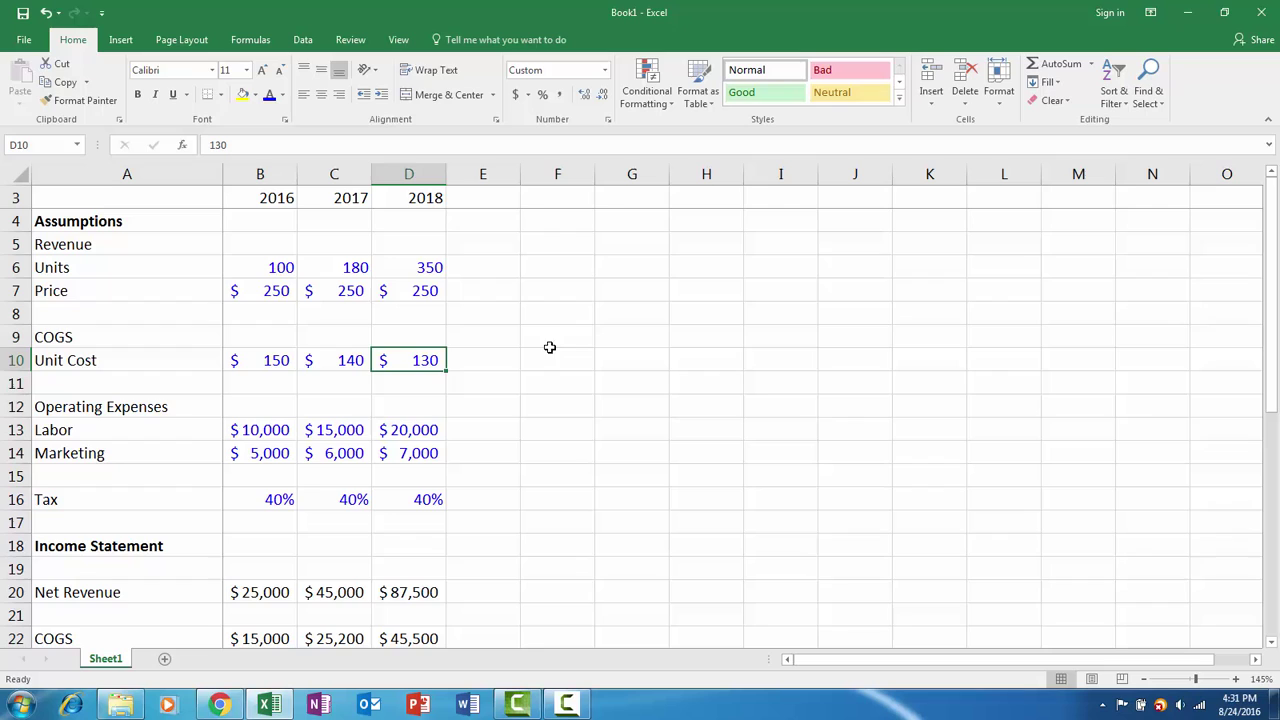
Format the Units assumptions in B6:D6 with the Comma style and no decimal places
drag(265, 270, 389, 257)
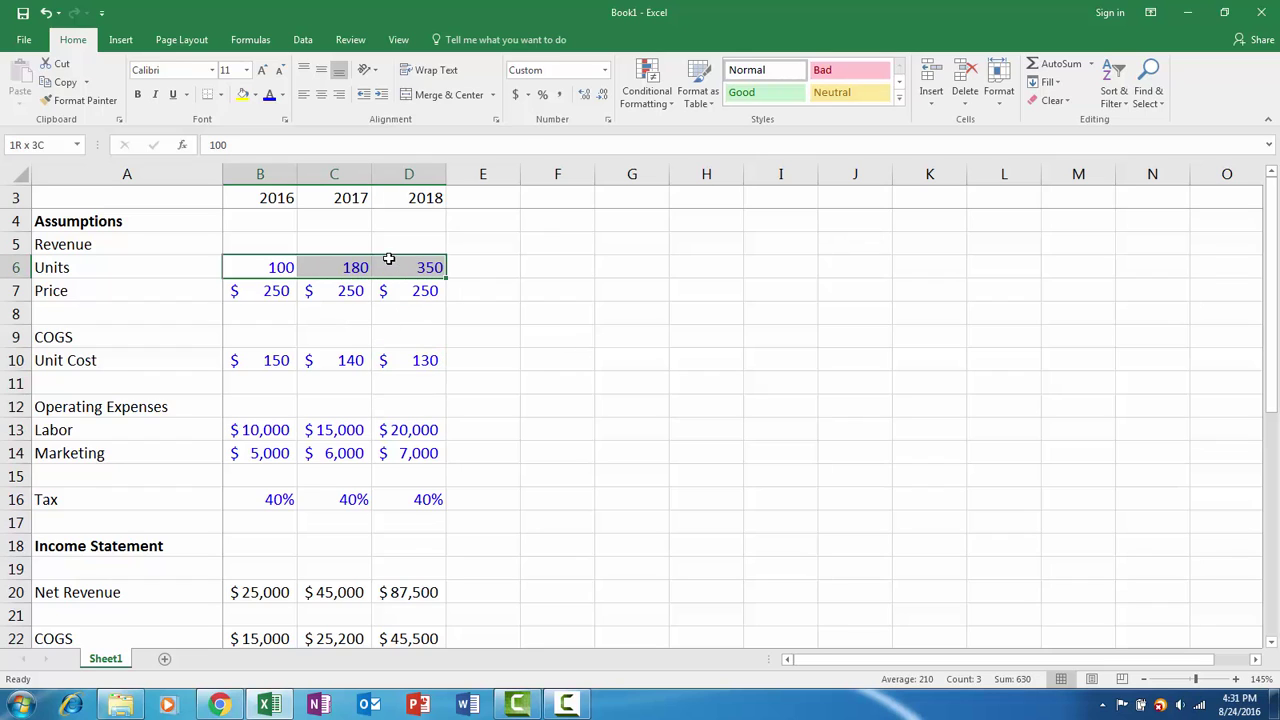
click(561, 95)
click(602, 95)
click(602, 95)
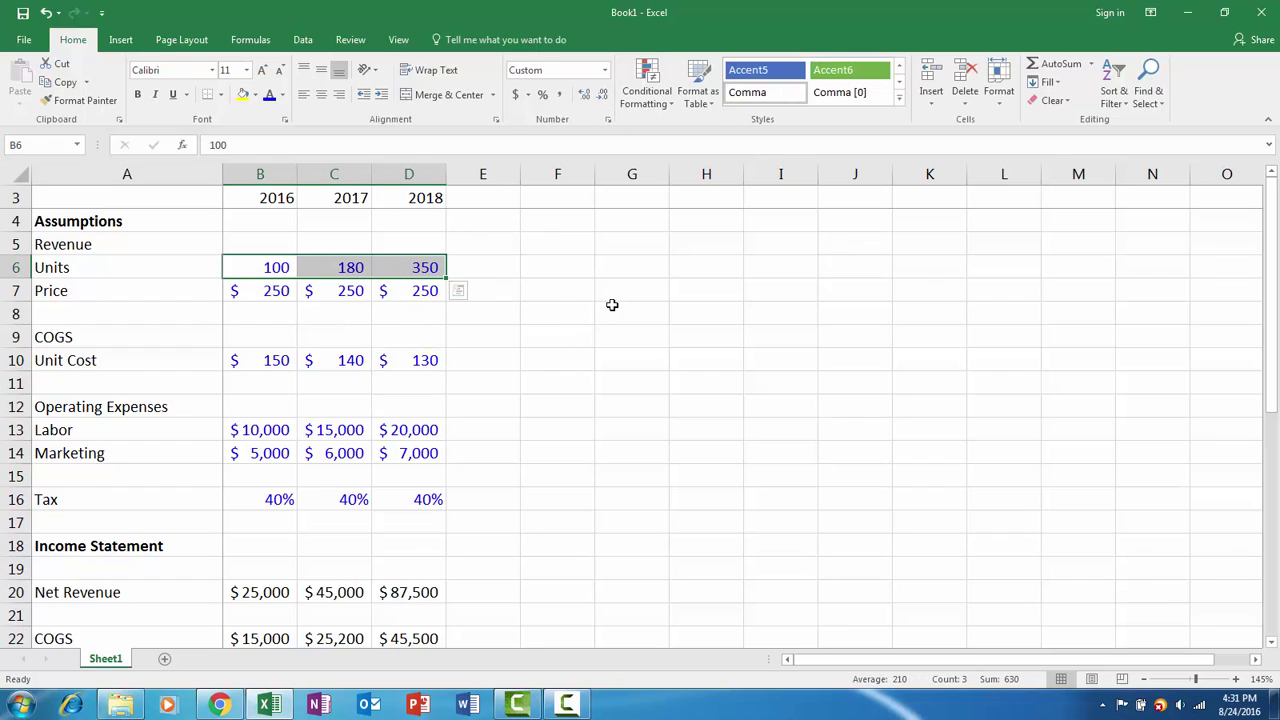
Review how the reduced unit costs affect the income statement from COGS down to NI %
click(416, 358)
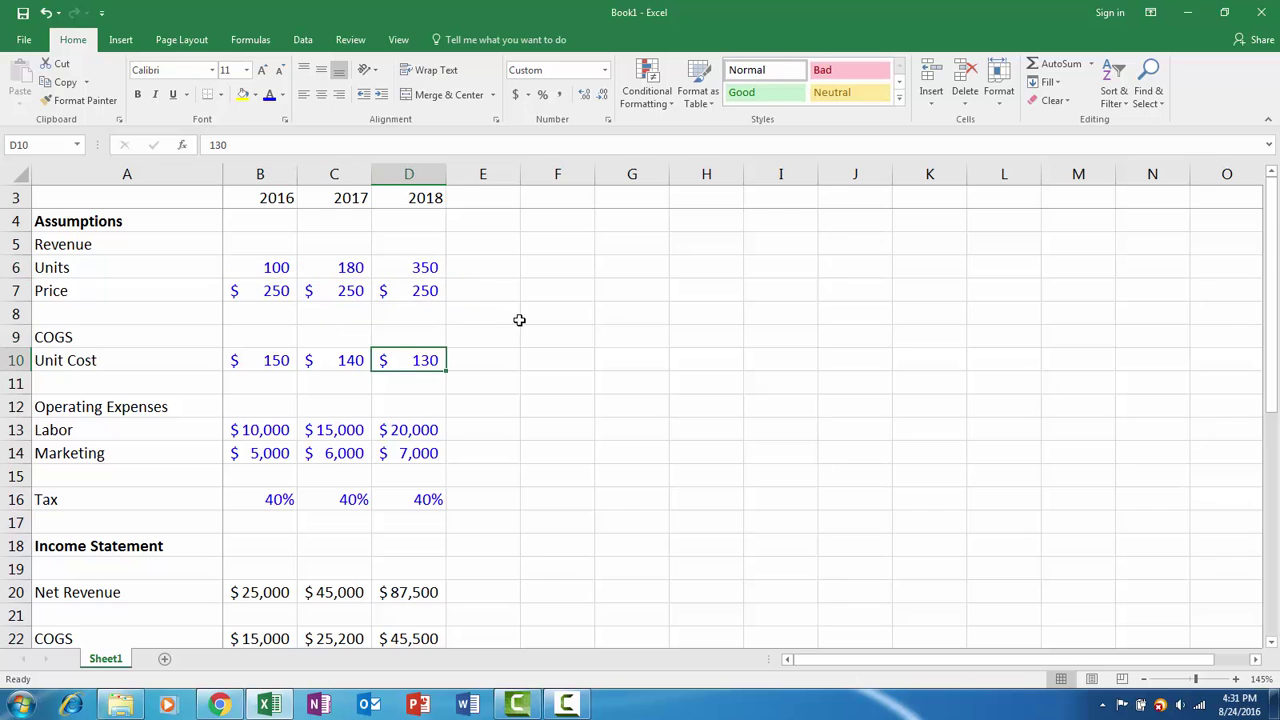
scroll(517, 327, down, 2)
scroll(517, 327, down, 3)
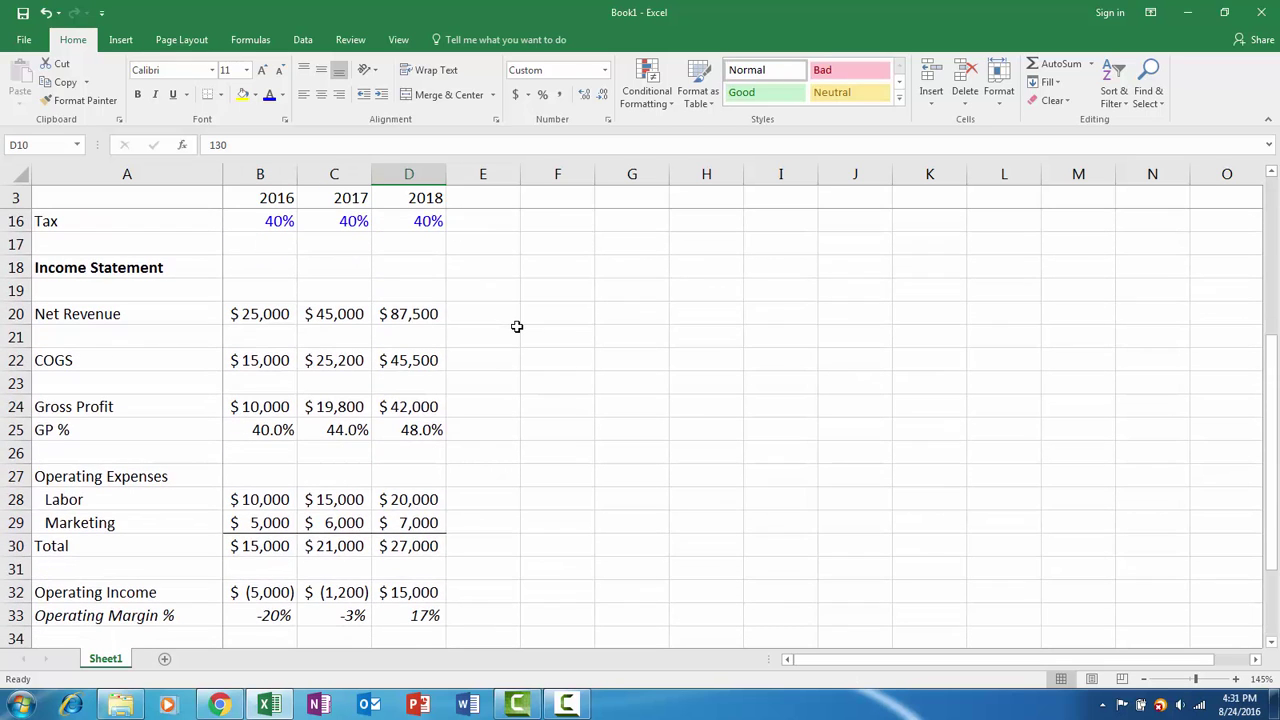
scroll(517, 327, down, 1)
scroll(551, 351, down, 1)
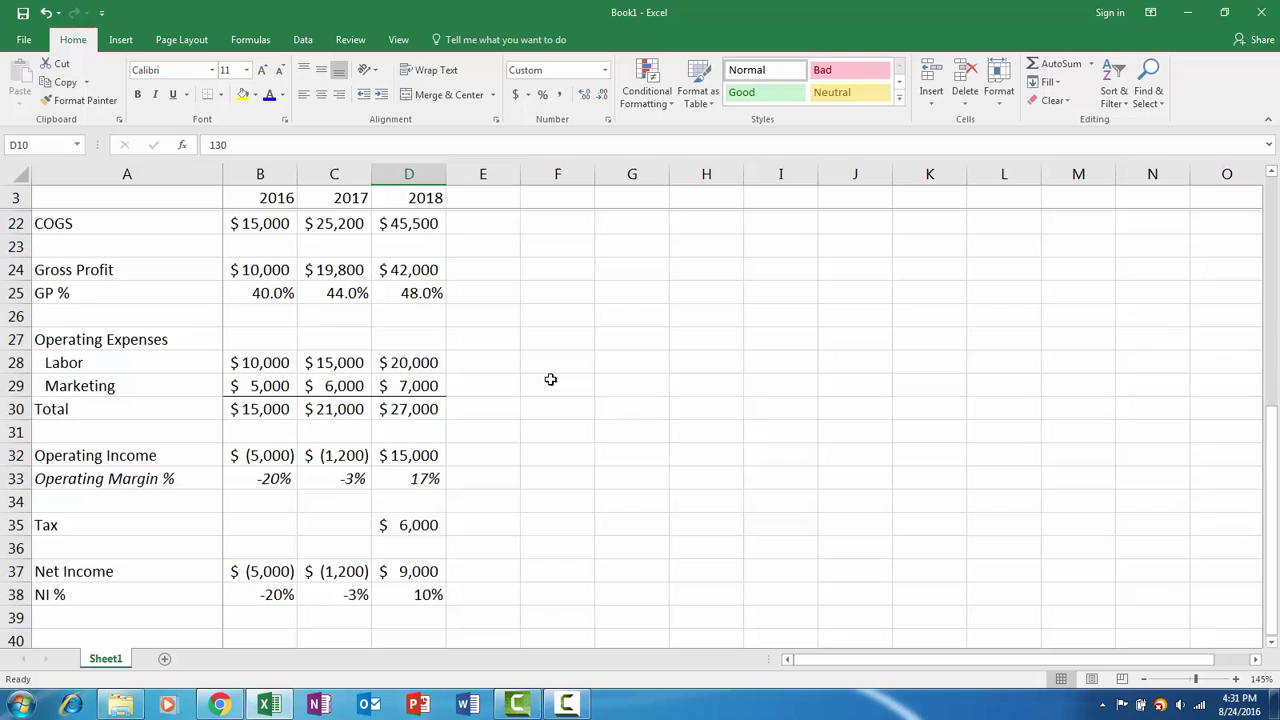